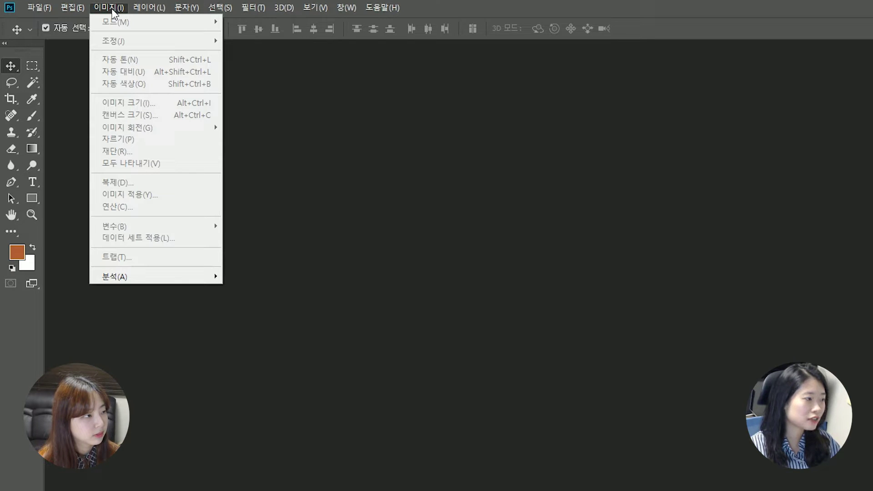
click(551, 224)
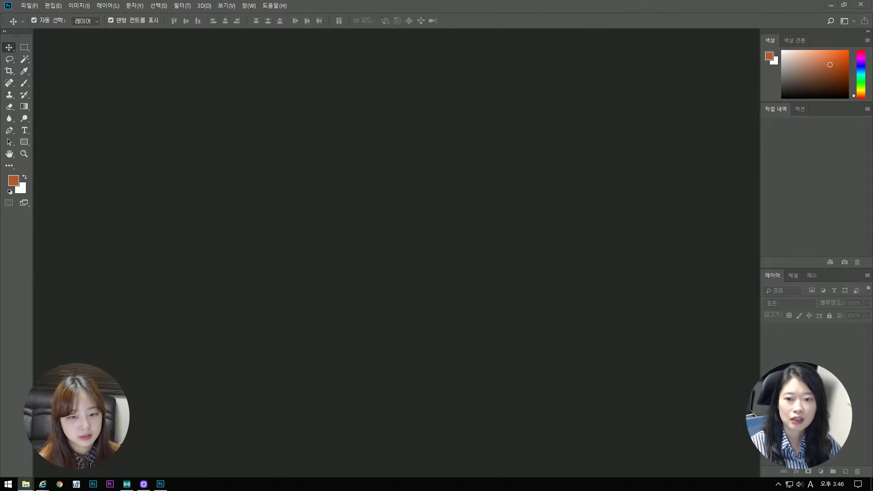
click(81, 6)
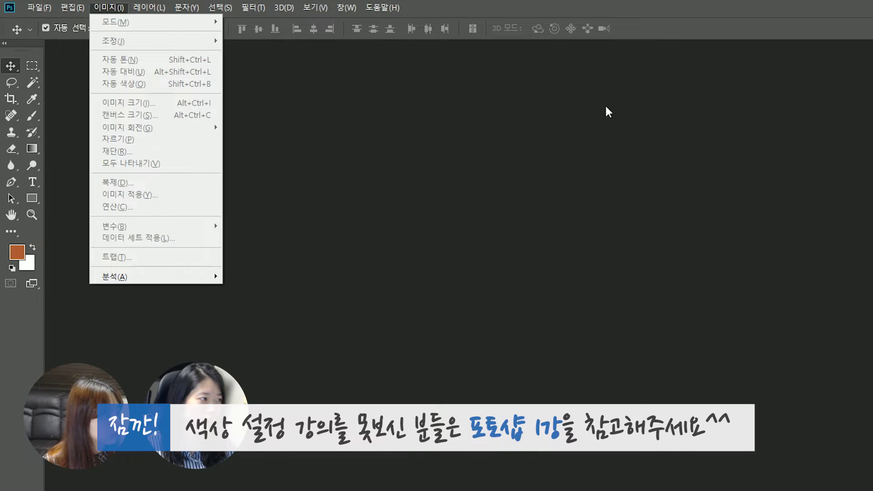
click(265, 55)
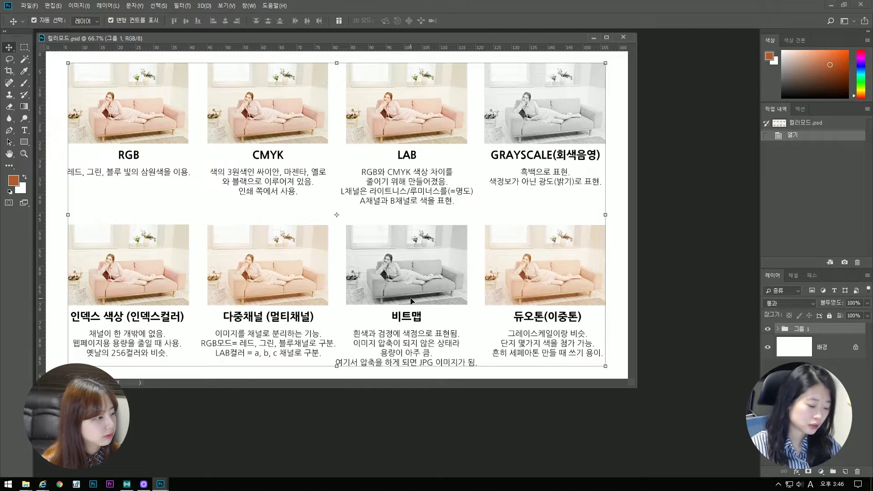
Display 컬러모드.psd in full-screen mode with the menu bar and deselect its layer group
key(f)
click(86, 160)
drag(396, 97, 330, 76)
Examine the list of image colour modes available for 컬러모드.psd, from RGB and CMYK to Lab
click(79, 5)
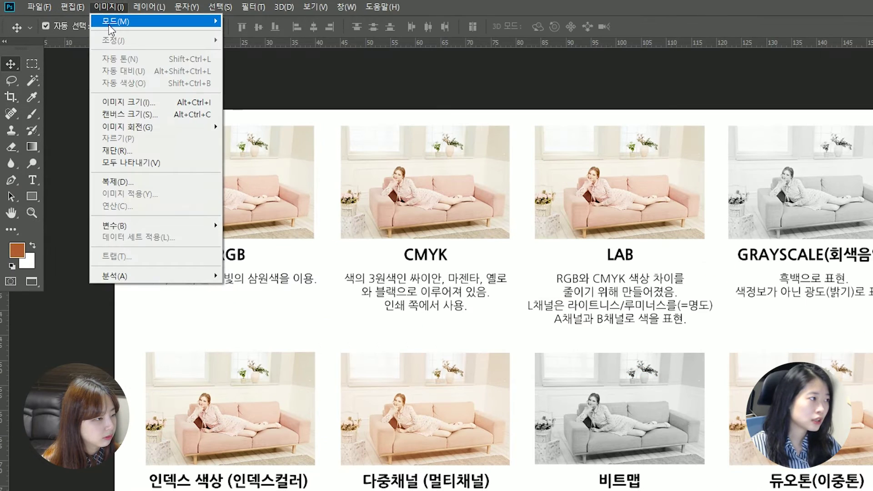
mouse_move(80, 21)
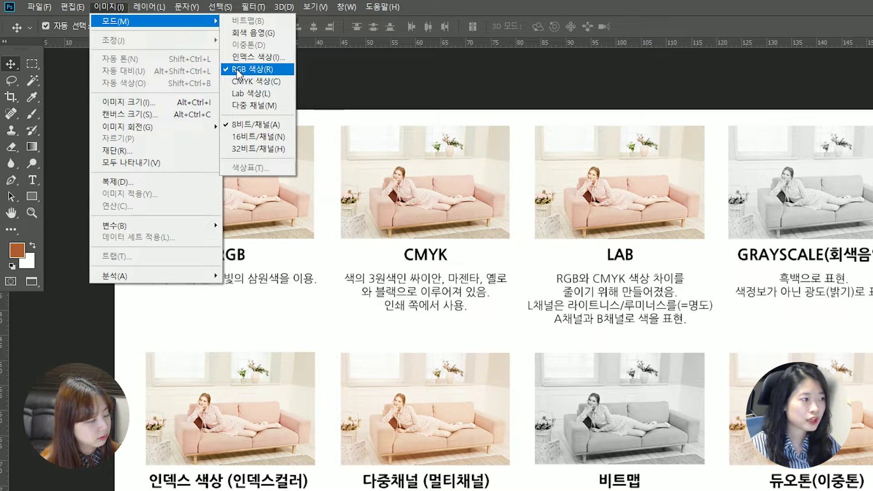
click(220, 7)
click(106, 7)
mouse_move(195, 21)
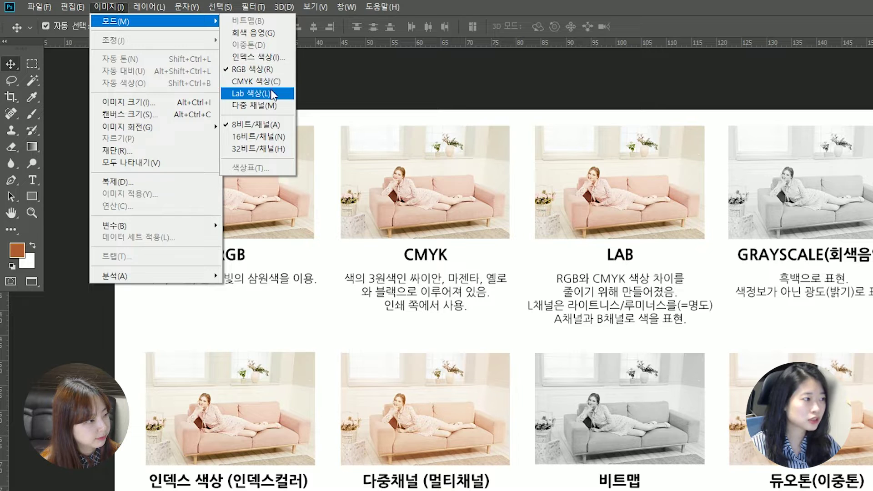
click(551, 84)
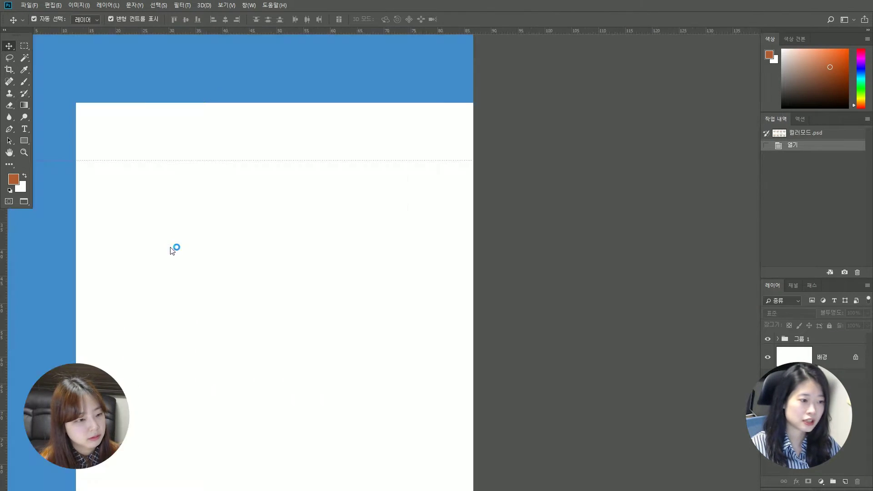
Show the rulers in RGB,CMYK.psd, deselect the title layer, and read the RGB and CMYK definitions
drag(409, 281, 346, 266)
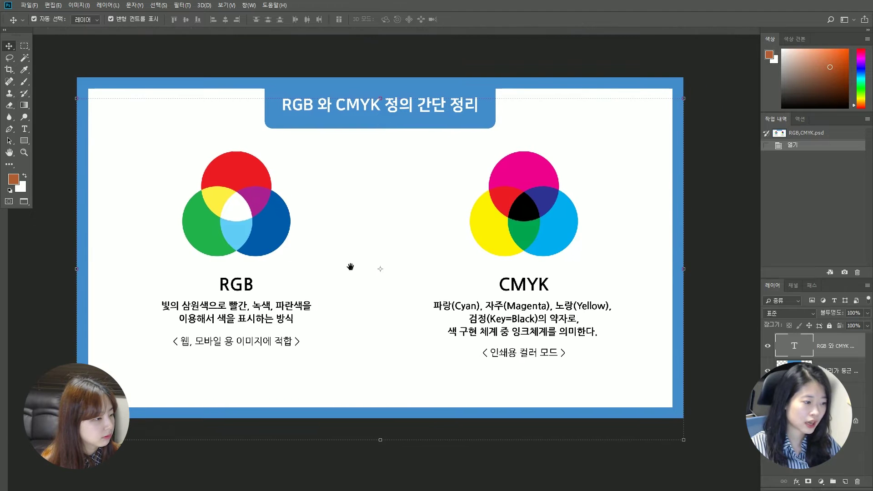
key(ctrl+r)
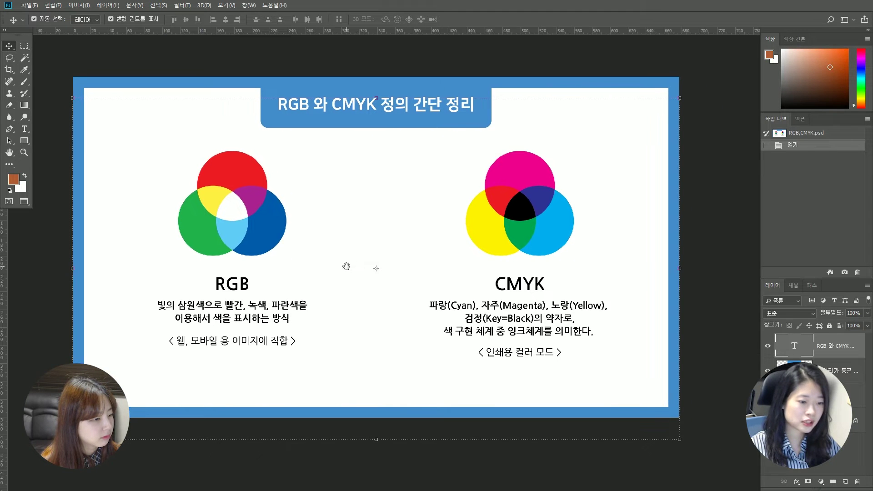
click(716, 317)
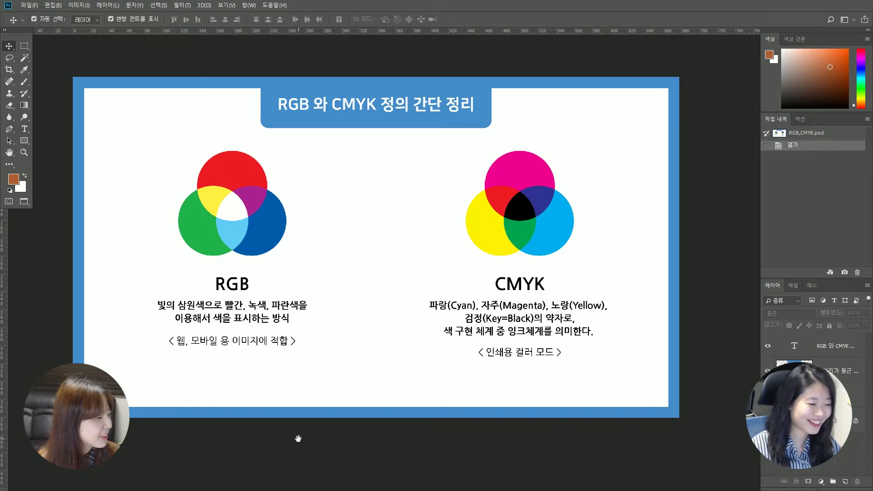
drag(298, 439, 305, 441)
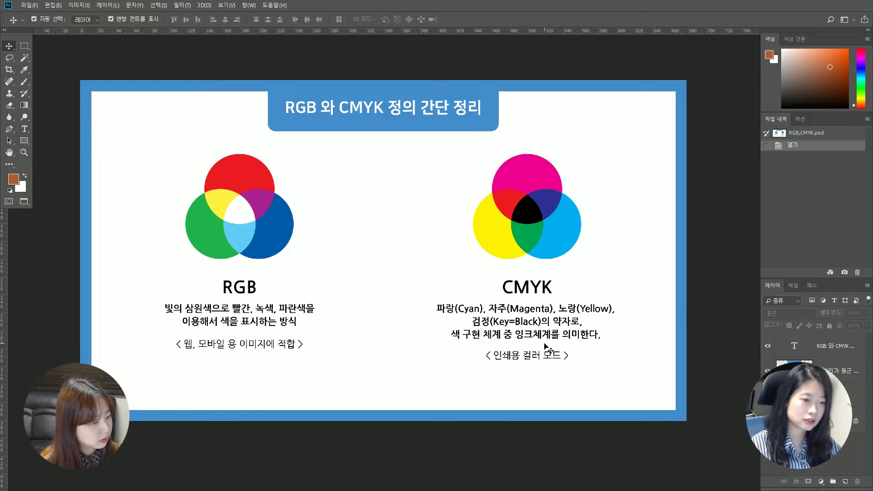
scroll(537, 434, right, 1)
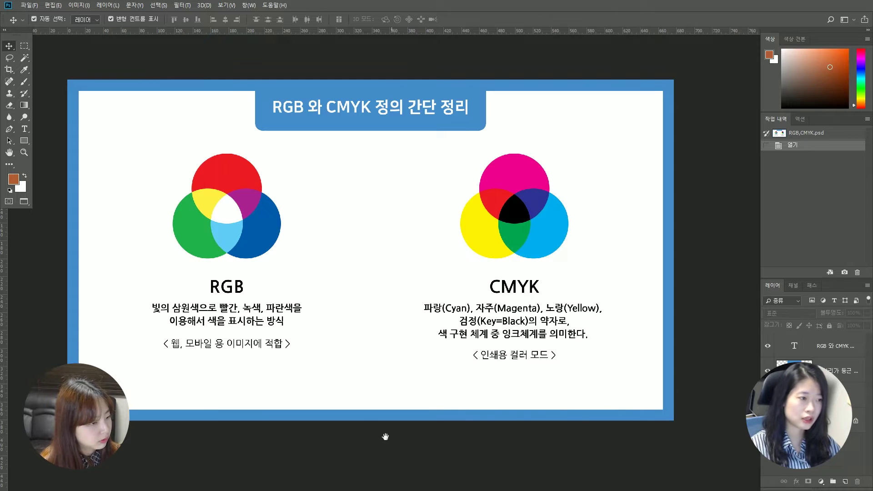
drag(385, 437, 389, 438)
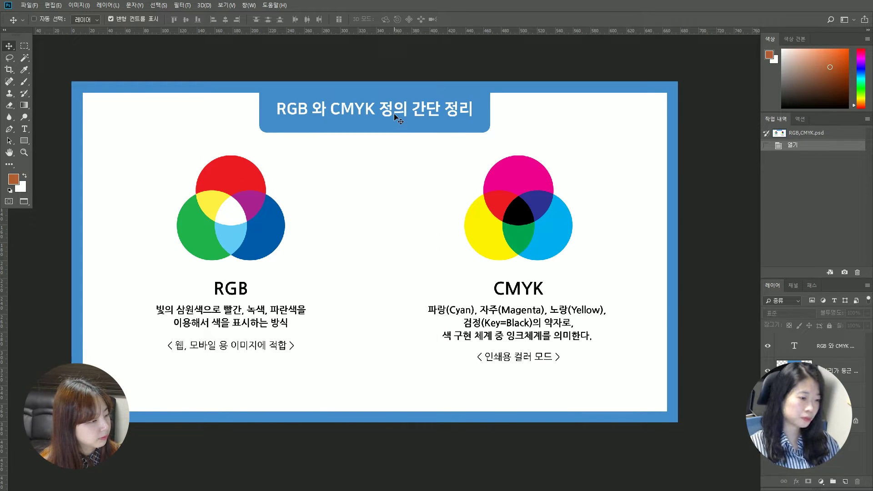
Switch to the sofa photo 170303BB1267a.jpg and display it in full-screen mode with the menu bar and rulers
key(ctrl+Tab)
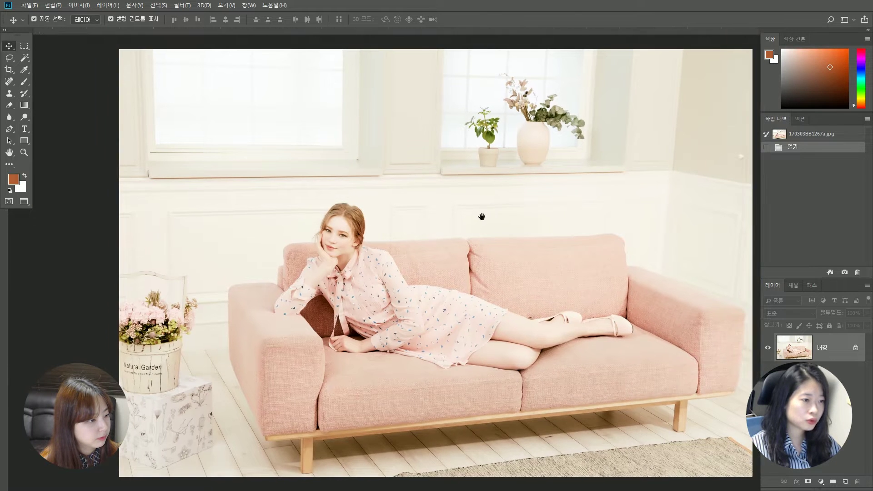
drag(481, 217, 454, 217)
key(f)
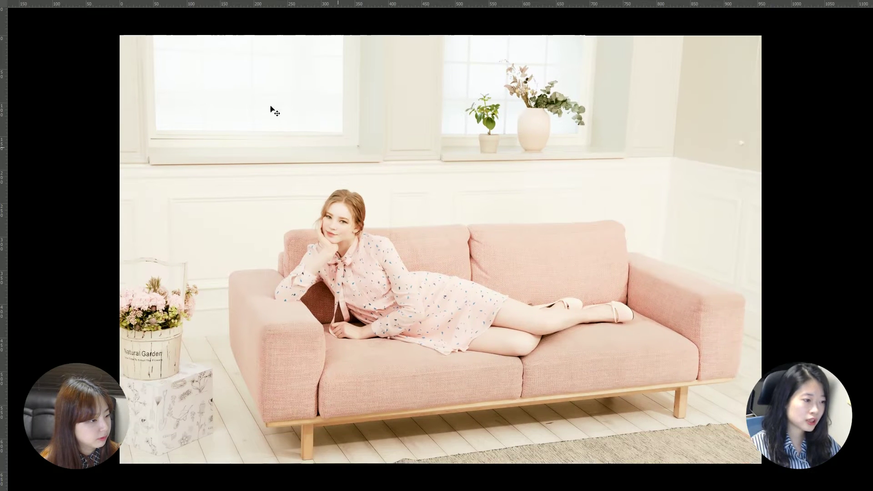
key(f)
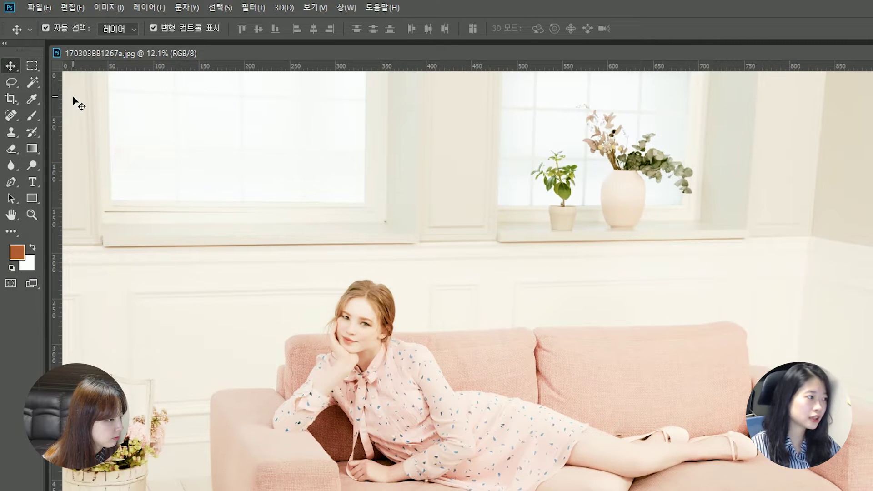
key(f)
drag(324, 176, 288, 161)
key(ctrl+r)
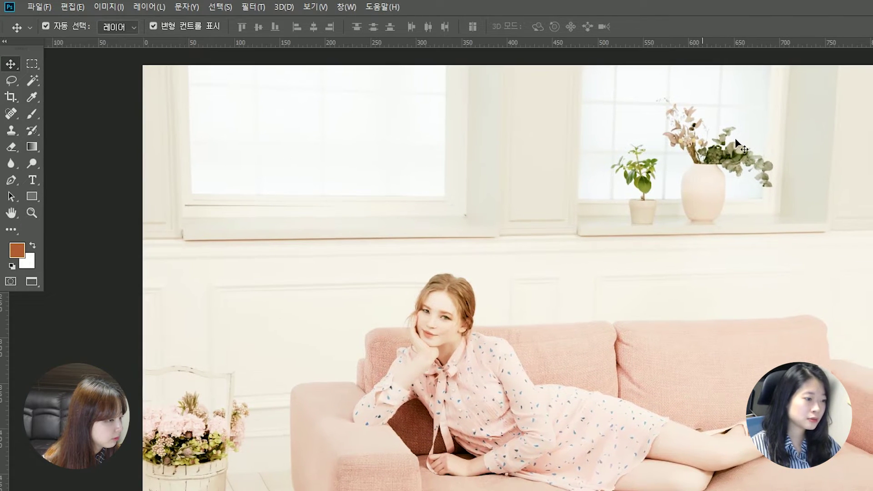
Look through the image colour modes that the sofa photo can be converted to
click(101, 7)
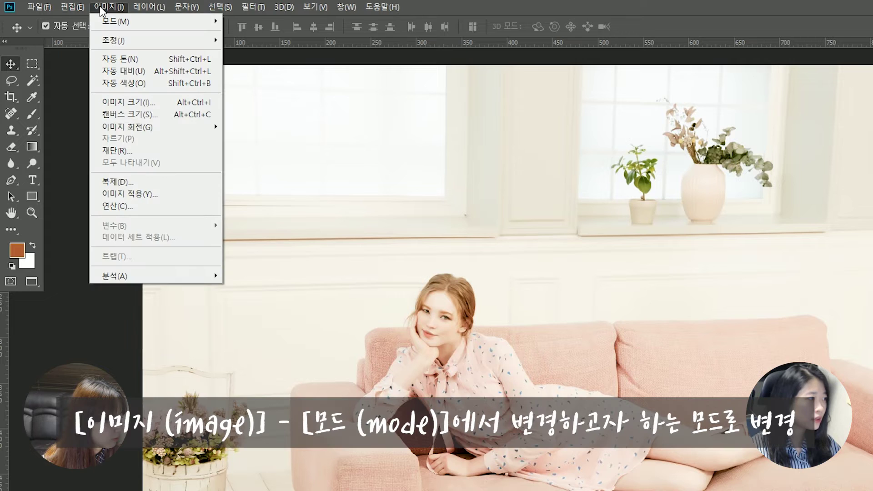
mouse_move(103, 22)
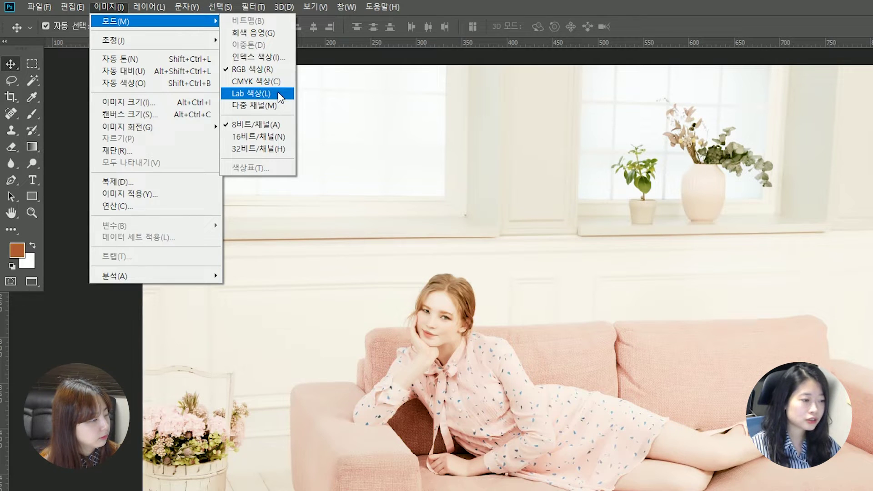
click(278, 93)
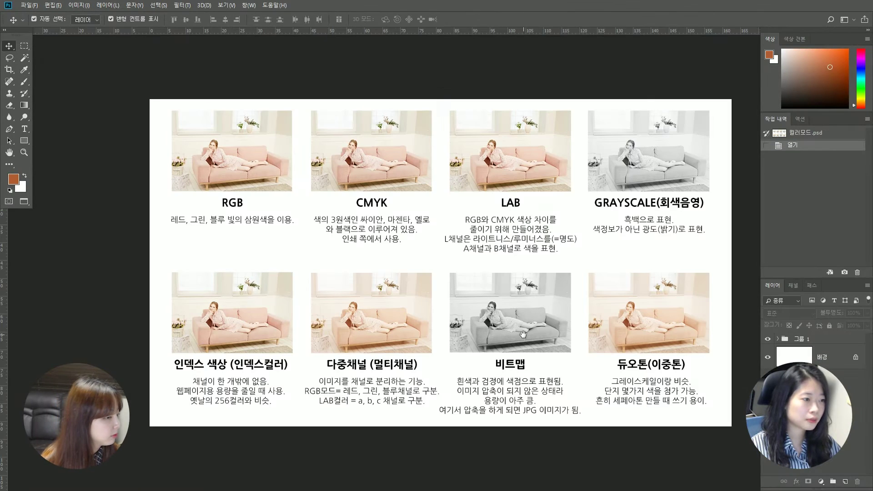
Show the rulers in 컬러모드.psd and read the enlarged LAB mode description beneath its sample image
drag(517, 331, 438, 325)
key(ctrl+r)
drag(346, 99, 523, 262)
drag(519, 334, 494, 337)
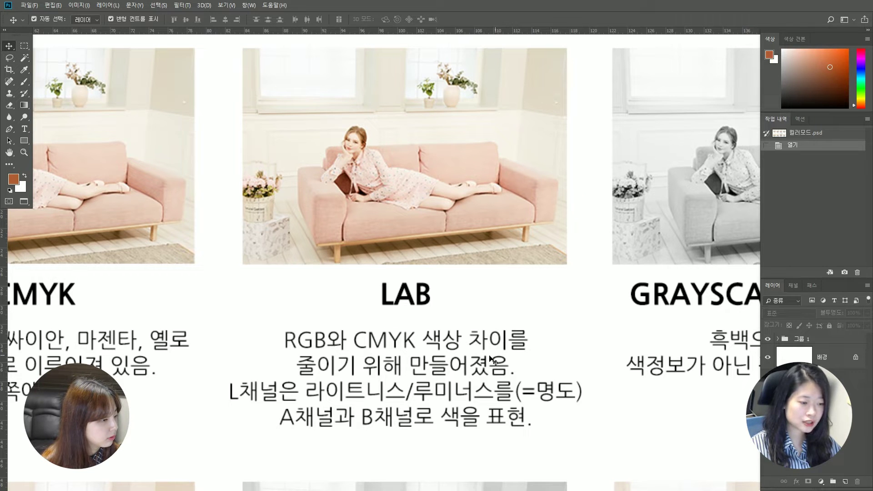
drag(439, 374, 441, 379)
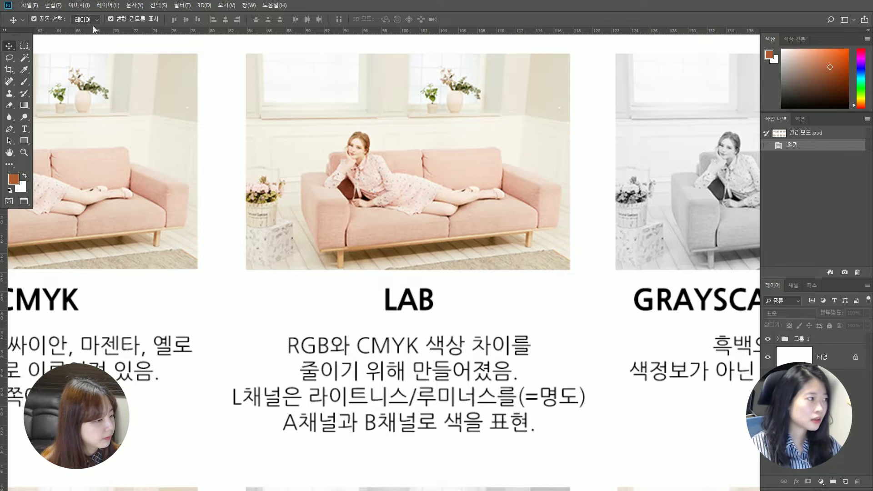
Switch back to the sofa photo and convert it to CMYK colour by way of Lab colour
key(ctrl+Tab)
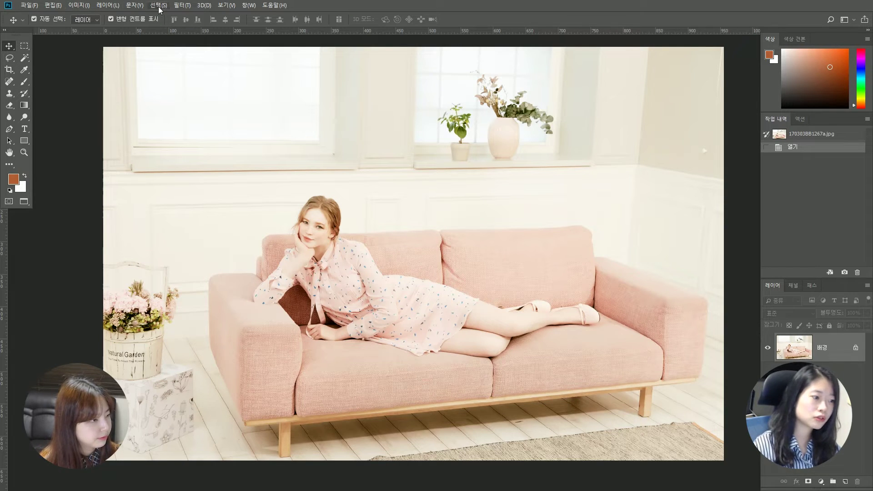
click(80, 5)
mouse_move(83, 17)
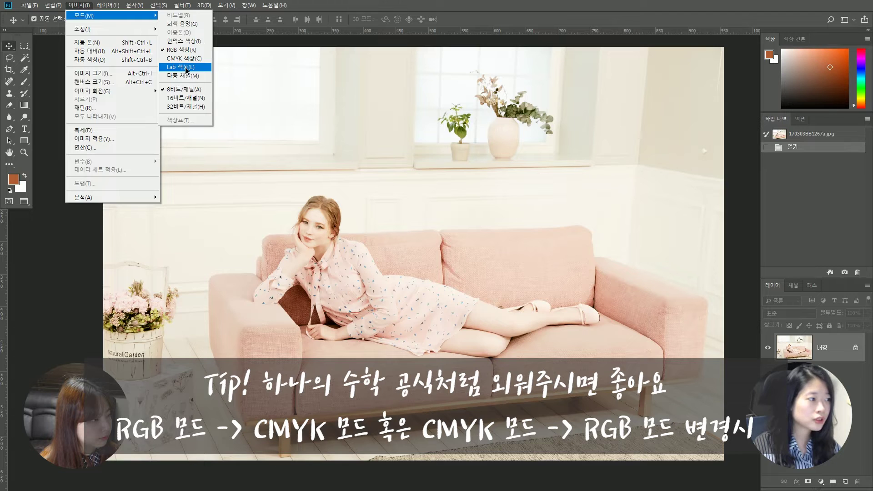
click(186, 68)
click(79, 5)
mouse_move(87, 18)
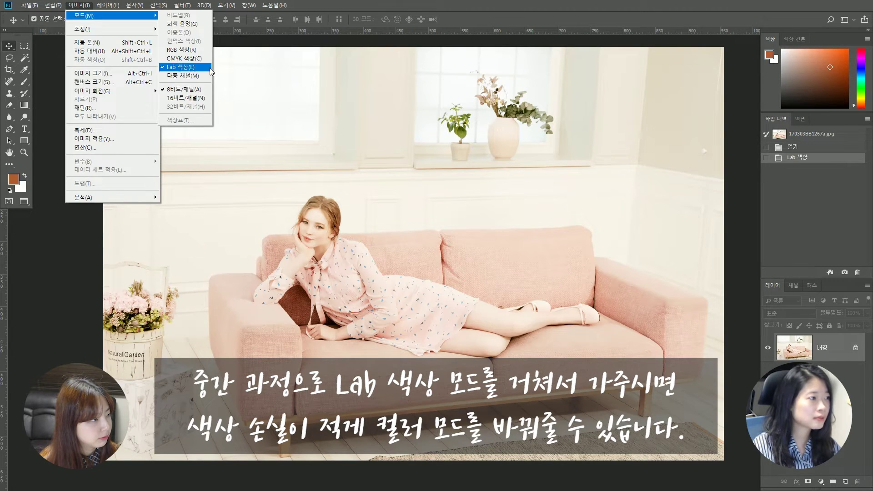
click(200, 58)
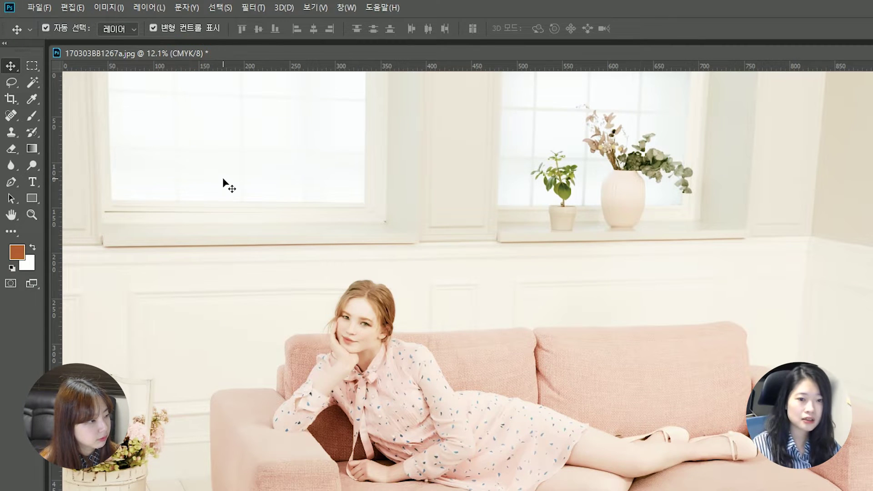
Display the CMYK version of the sofa photo in full-screen mode with the menu bar and rulers
key(f)
drag(257, 180, 418, 309)
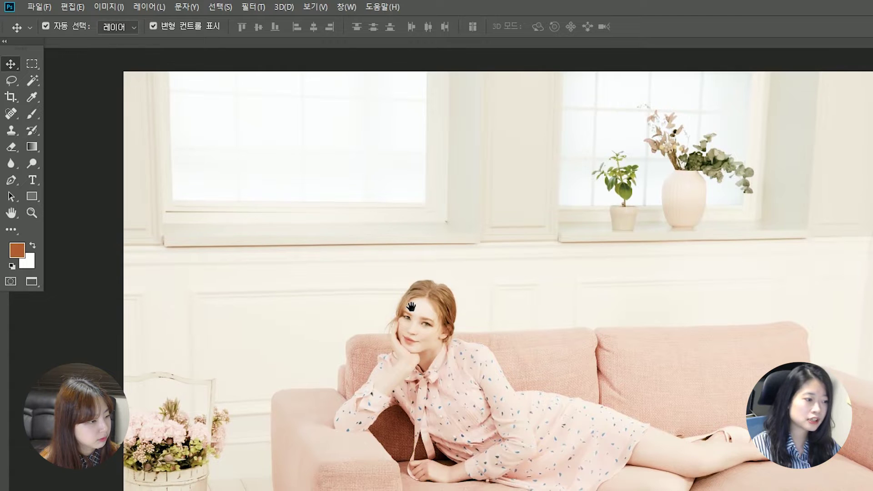
key(ctrl+r)
Convert the sofa photo from CMYK back to RGB colour by way of Lab colour
click(109, 7)
mouse_move(115, 25)
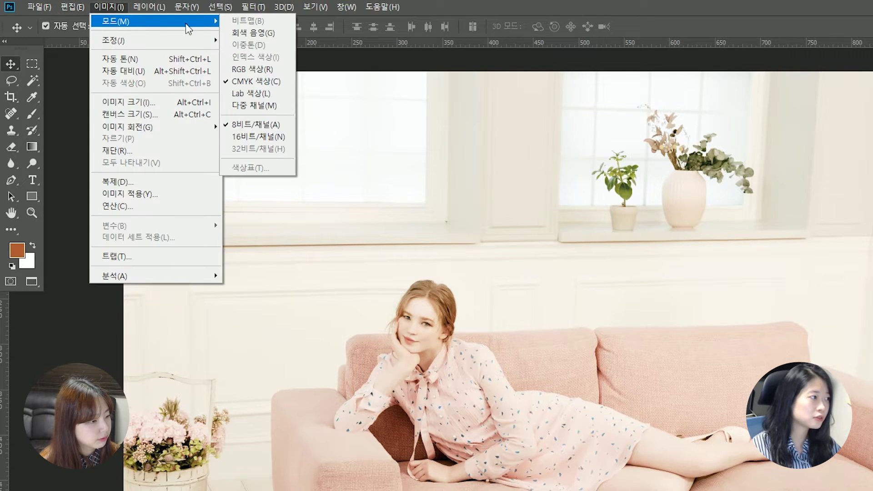
click(250, 98)
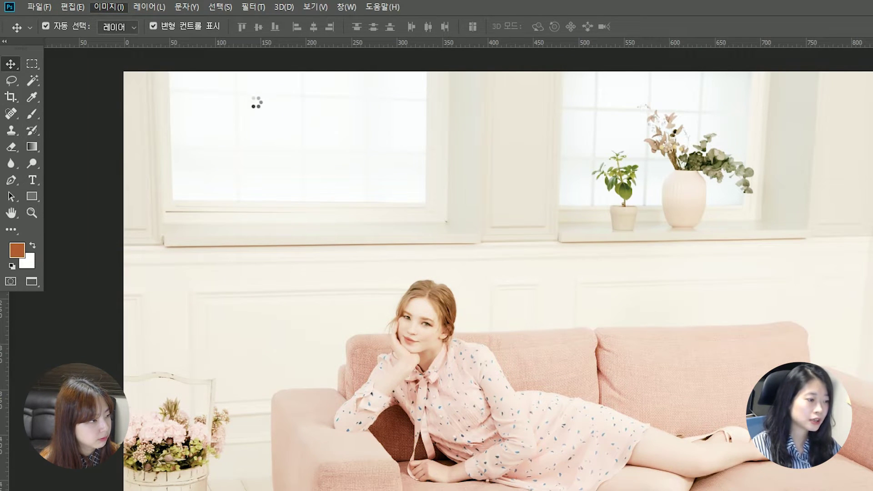
click(109, 7)
mouse_move(113, 20)
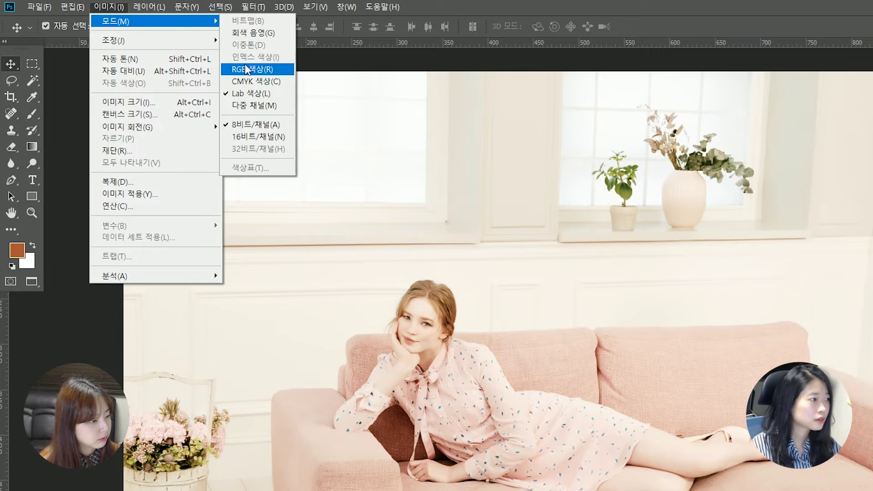
click(245, 68)
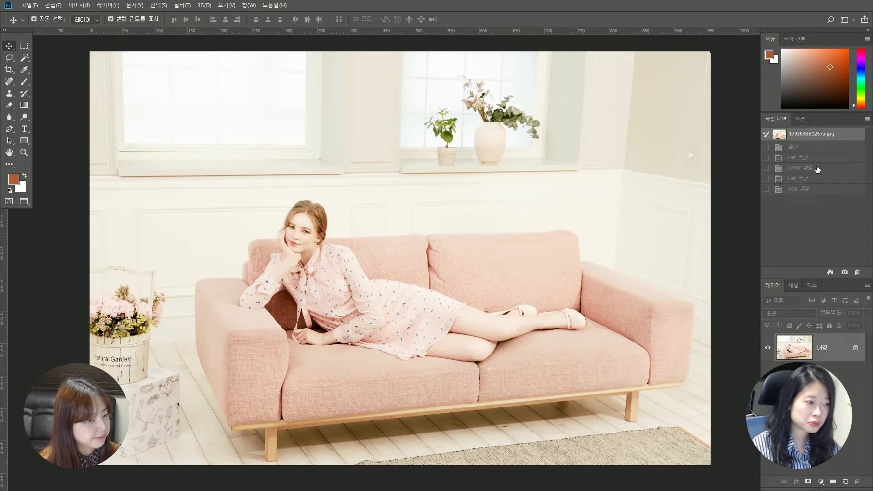
Compare the photo's CMYK history state with its original snapshot by alternating between the two
click(817, 168)
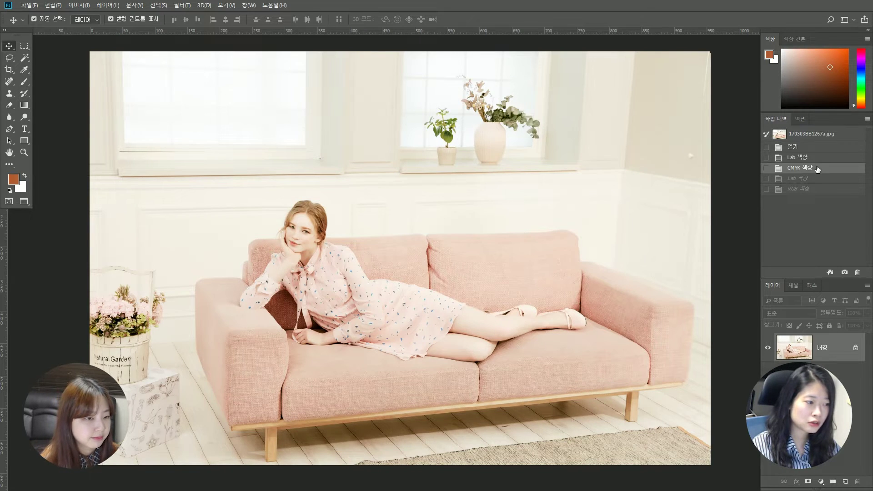
click(861, 135)
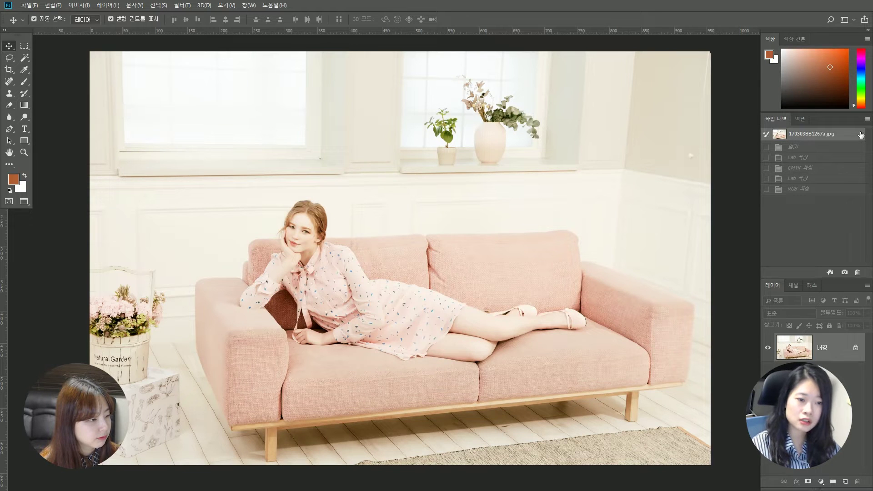
click(853, 168)
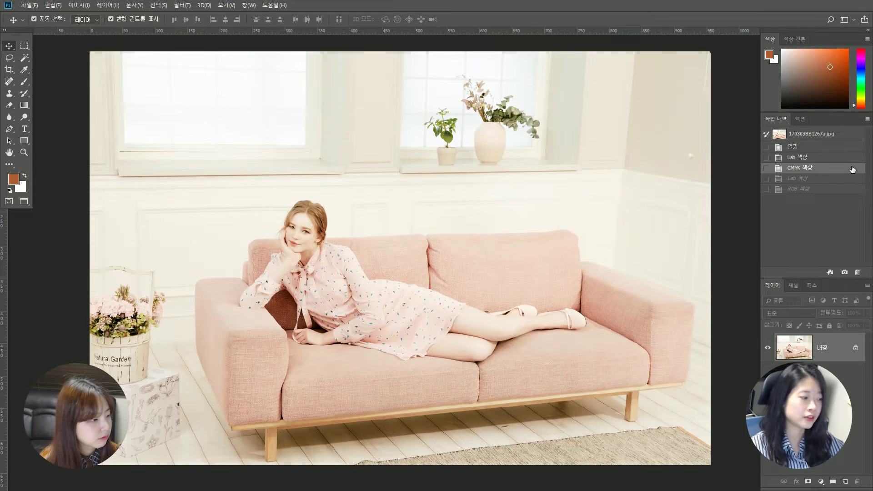
click(845, 137)
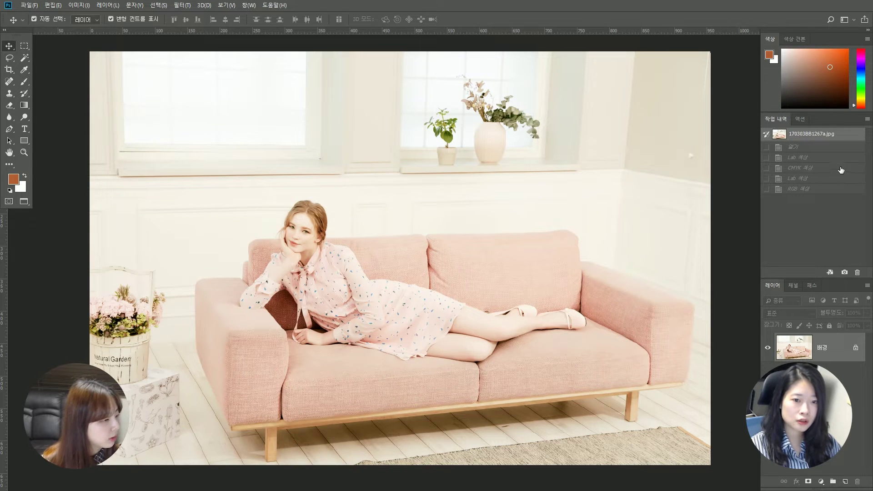
Compare the photo's CMYK history state with the original snapshot and with the final RGB state
click(841, 169)
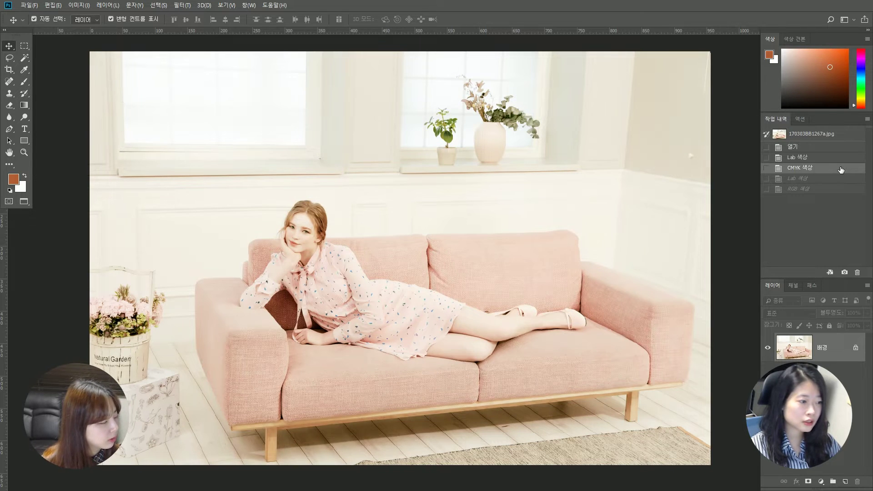
click(837, 136)
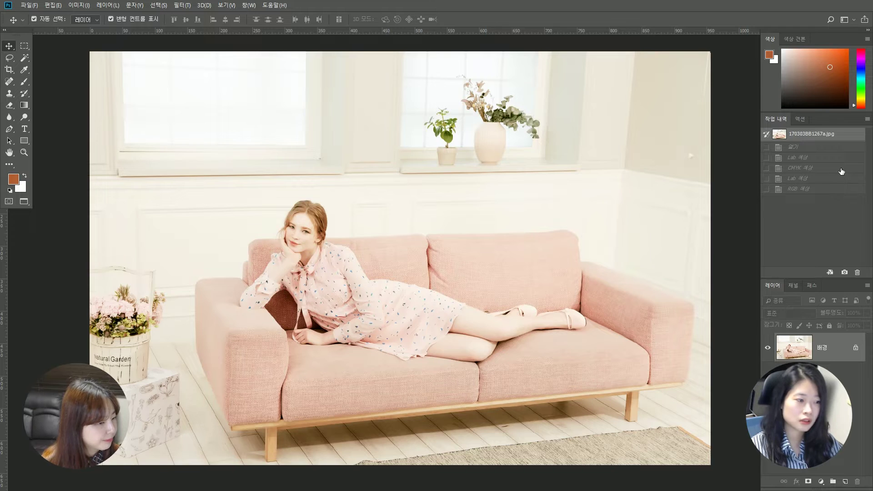
click(842, 169)
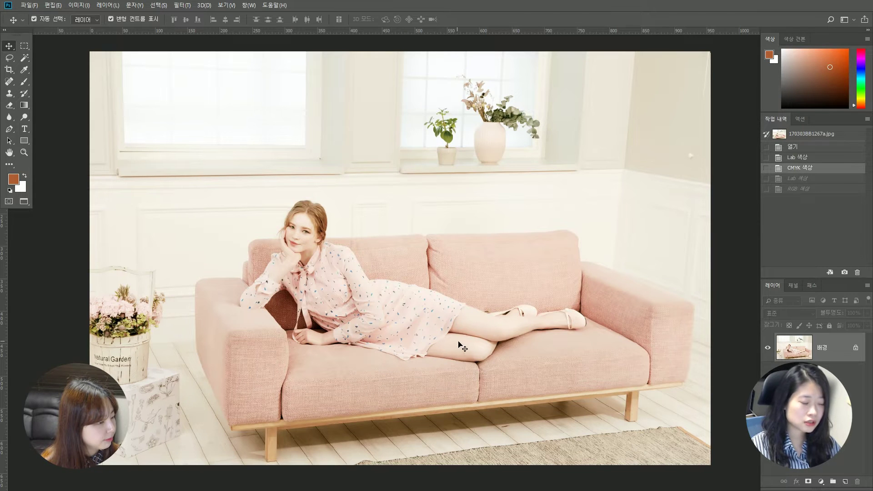
click(809, 193)
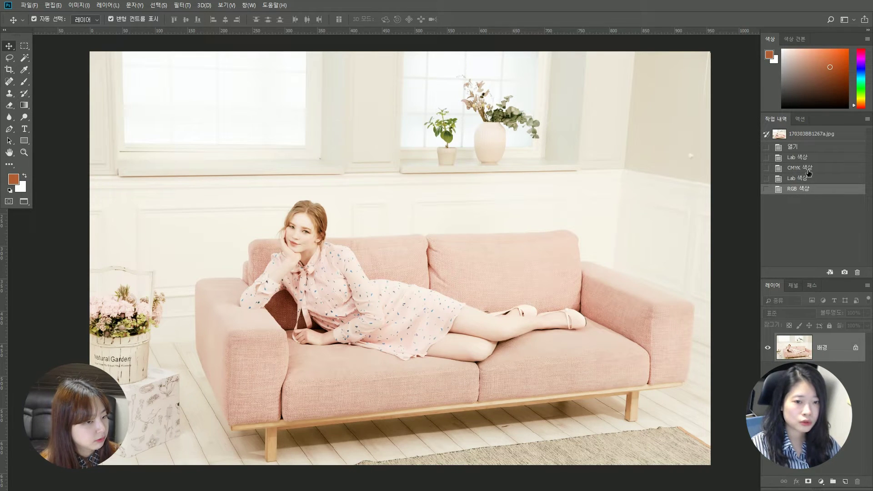
click(808, 169)
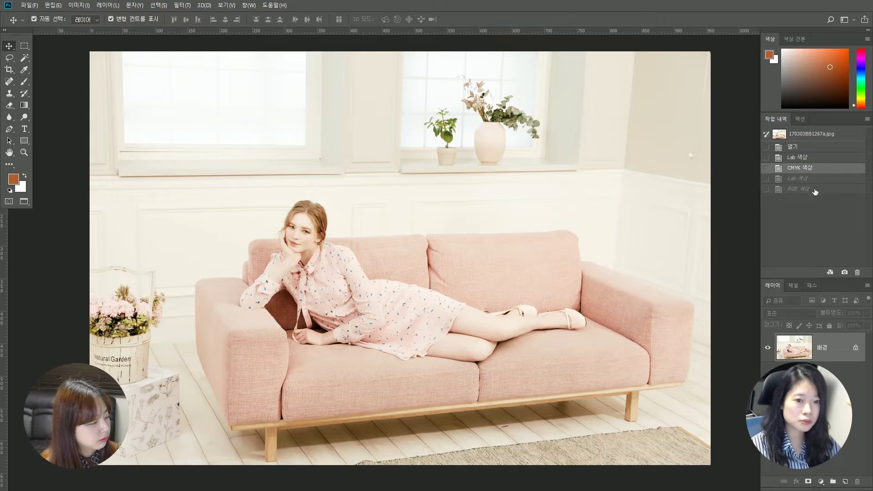
click(815, 190)
Compare the photo's original snapshot with the reconverted RGB history state by alternating between them repeatedly
click(822, 137)
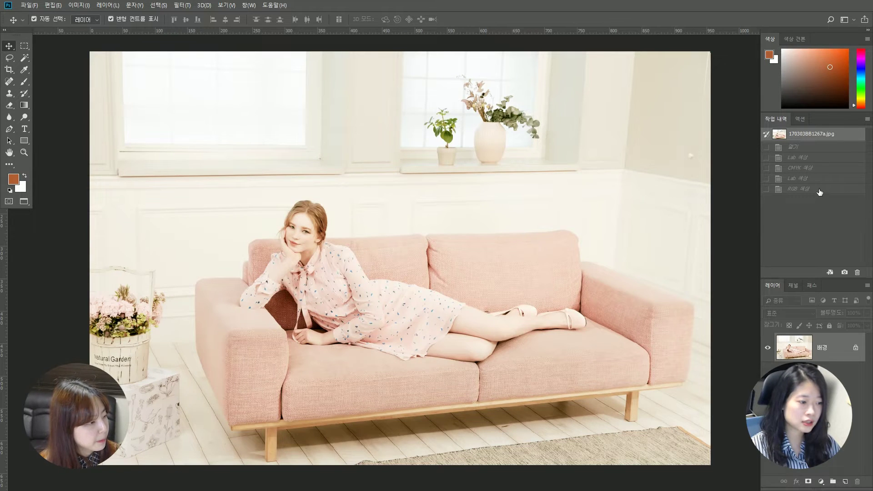
click(818, 191)
click(812, 139)
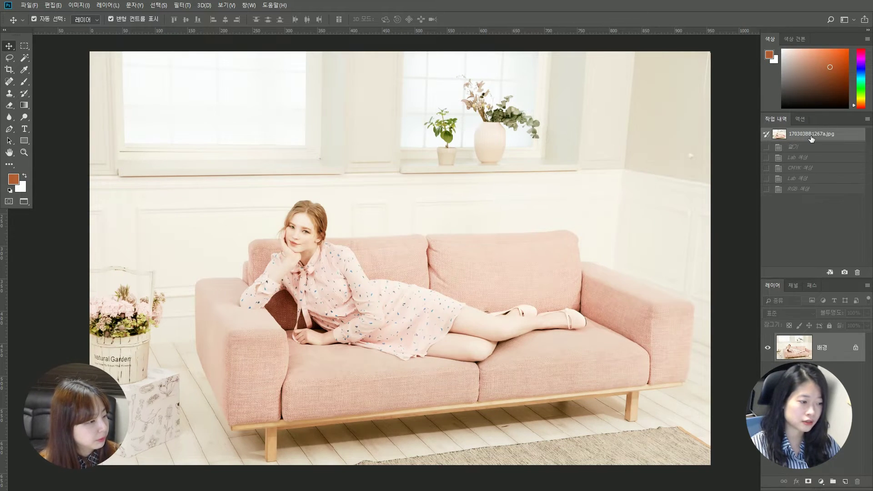
click(817, 190)
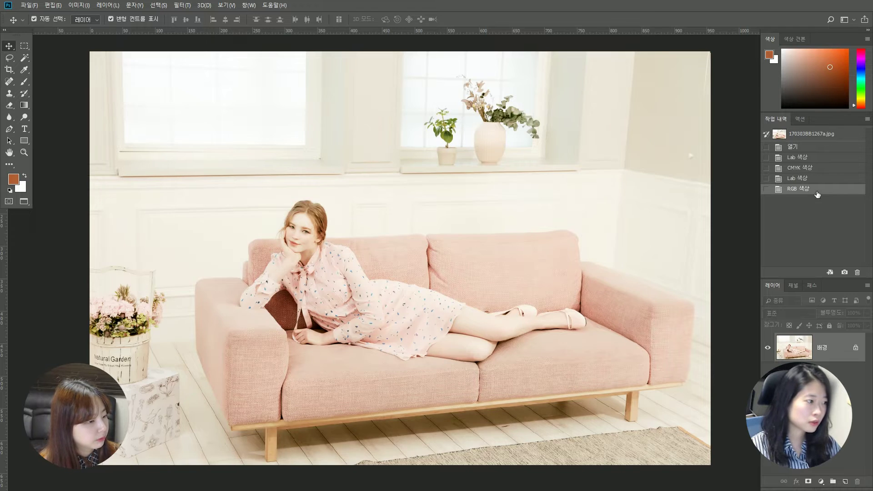
click(806, 136)
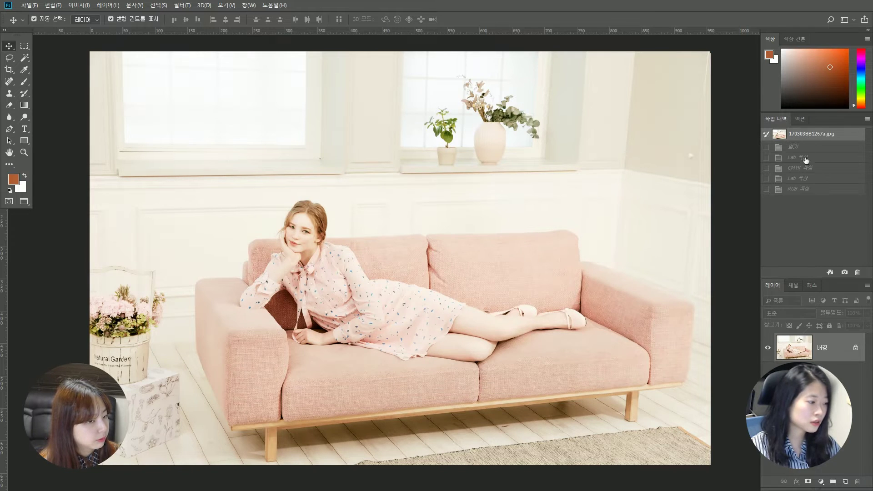
click(811, 191)
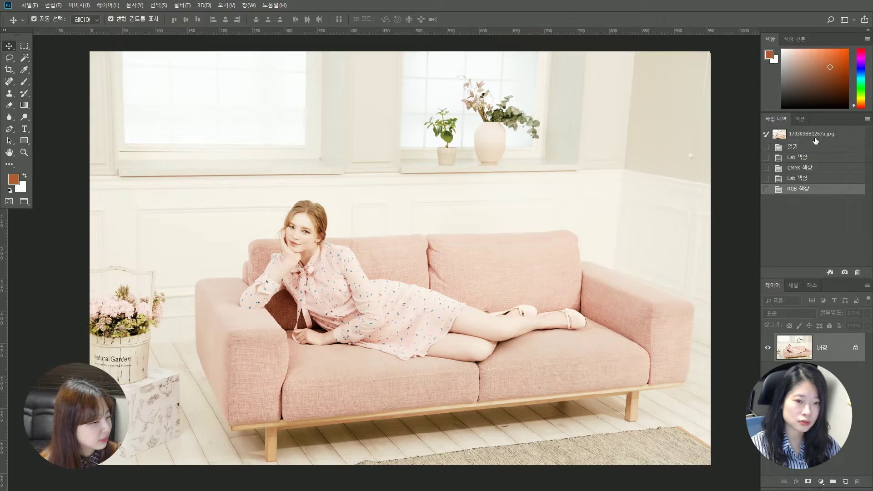
click(817, 134)
click(812, 192)
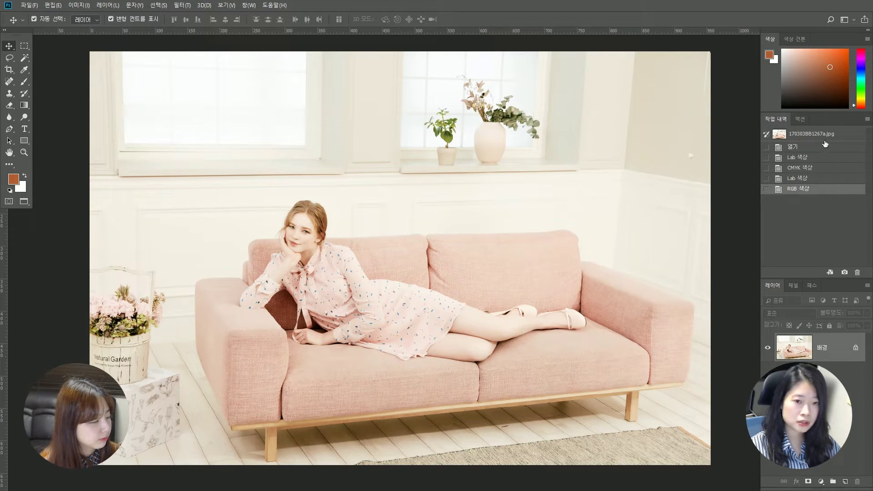
click(829, 135)
click(808, 191)
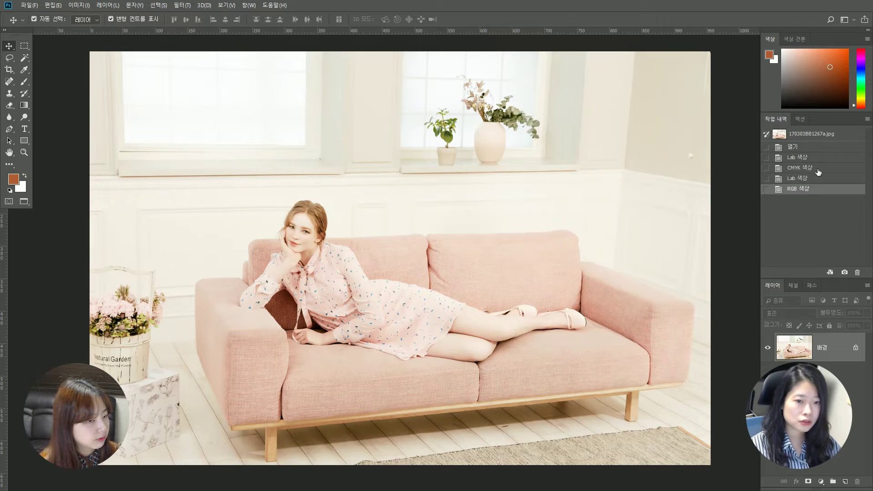
Review the sofa photo's CMYK, reconverted RGB and original history states in turn
click(812, 169)
click(813, 192)
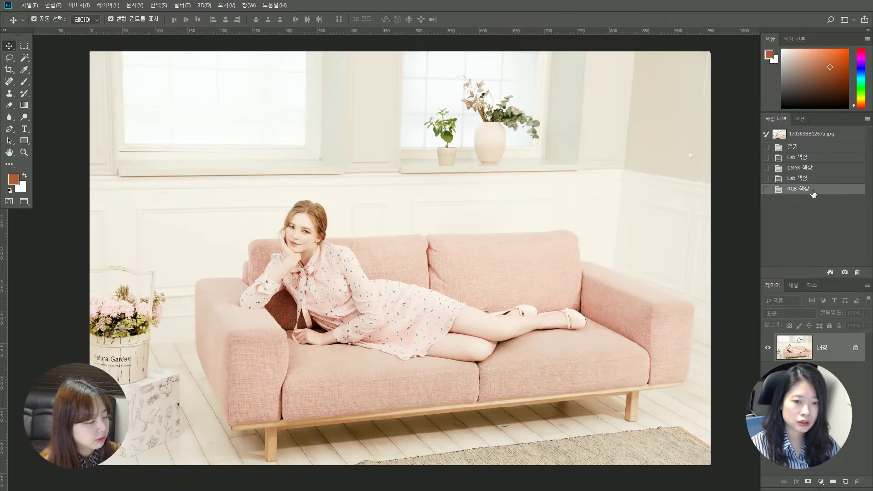
click(820, 135)
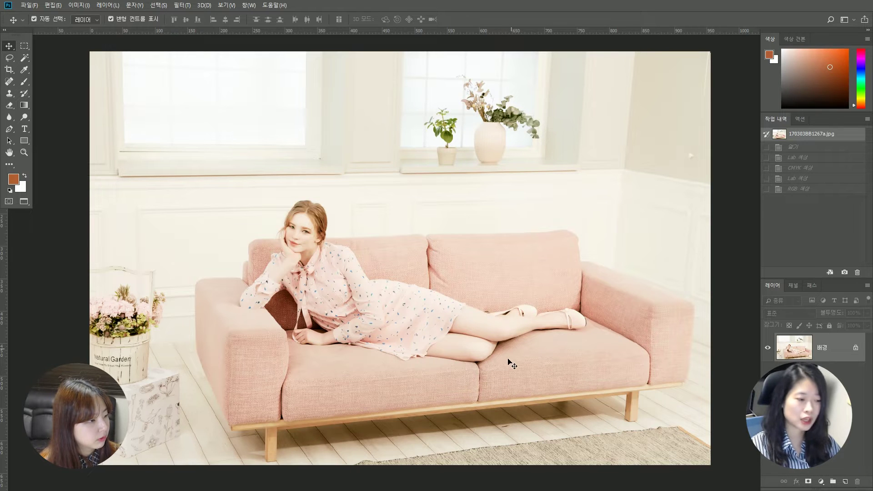
mouse_move(506, 368)
mouse_down()
mouse_move(516, 370)
mouse_move(519, 361)
mouse_up()
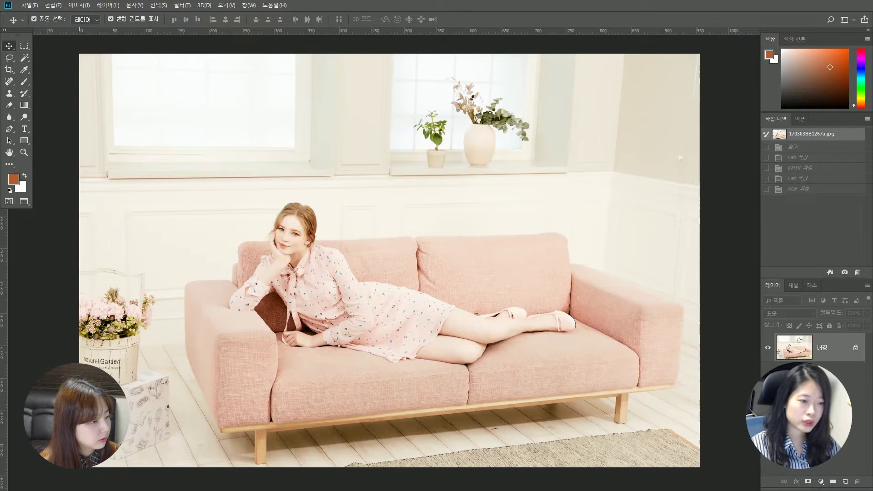
click(814, 170)
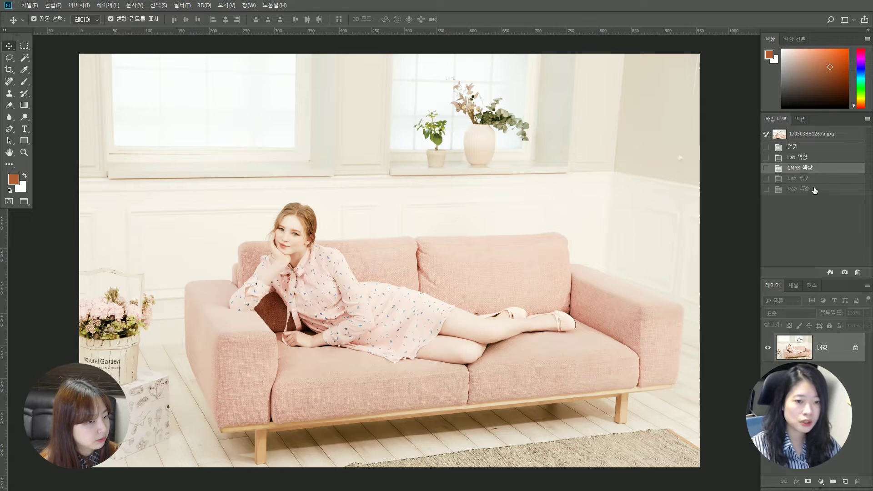
click(814, 189)
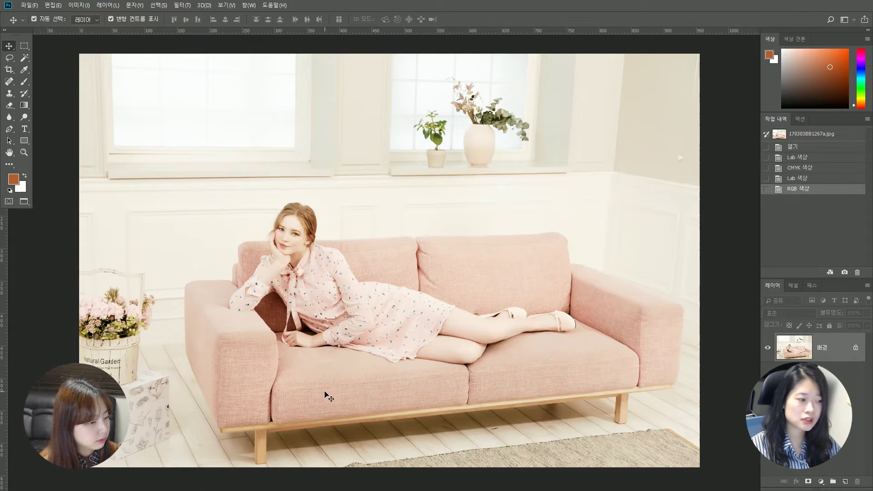
Close the converted sofa photo without saving its changes
drag(377, 405, 378, 412)
key(ctrl+w)
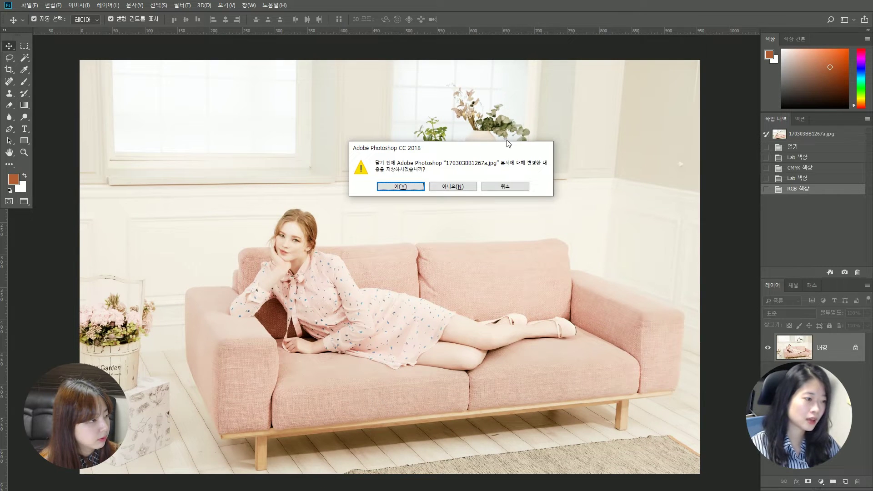
click(460, 187)
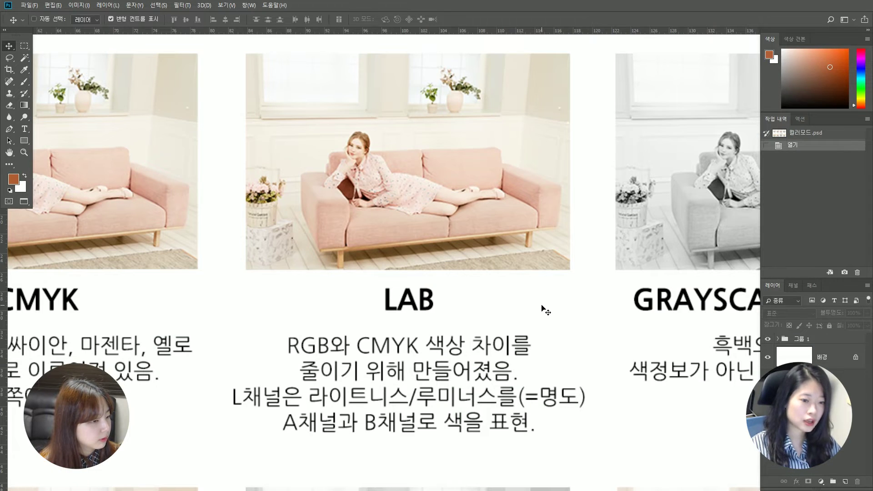
Display the whole colour-mode chart and view the list of available image modes
scroll(543, 309, right, 2)
scroll(502, 315, down, 3)
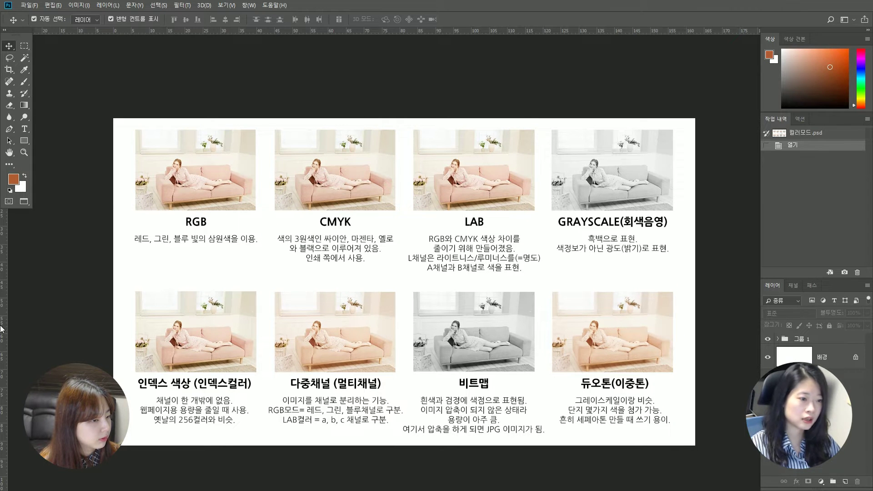
click(78, 5)
mouse_move(80, 19)
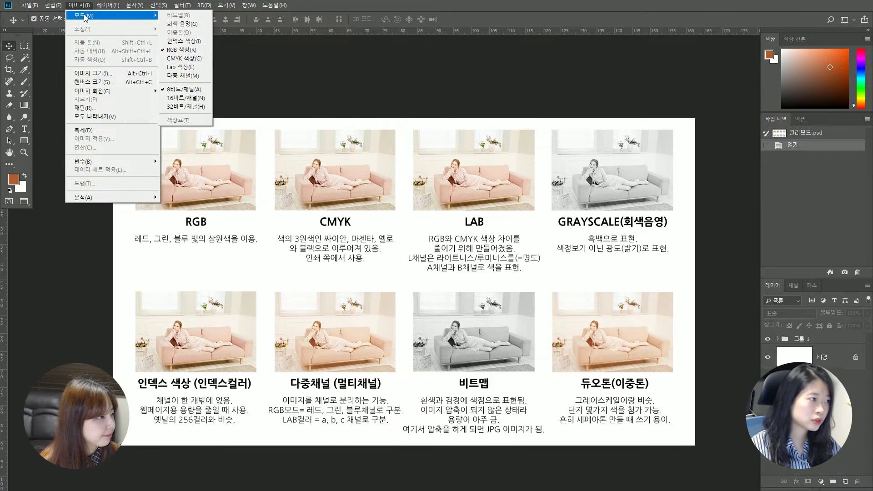
mouse_move(163, 7)
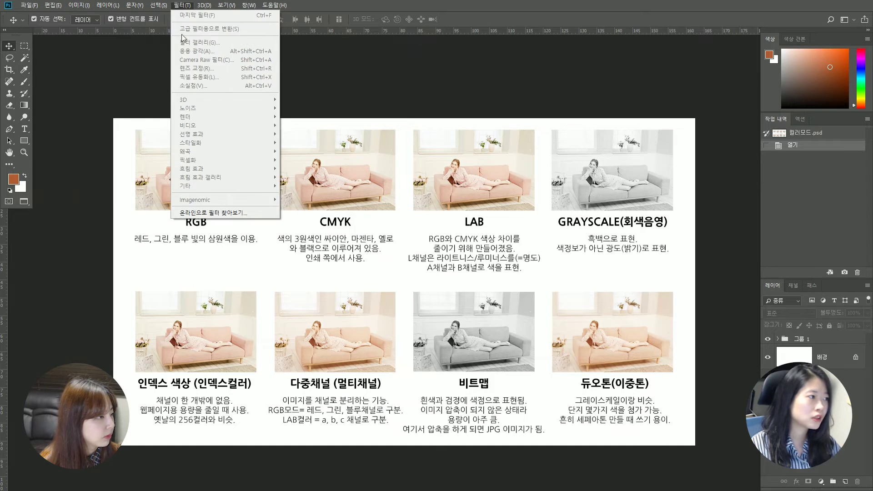
click(457, 80)
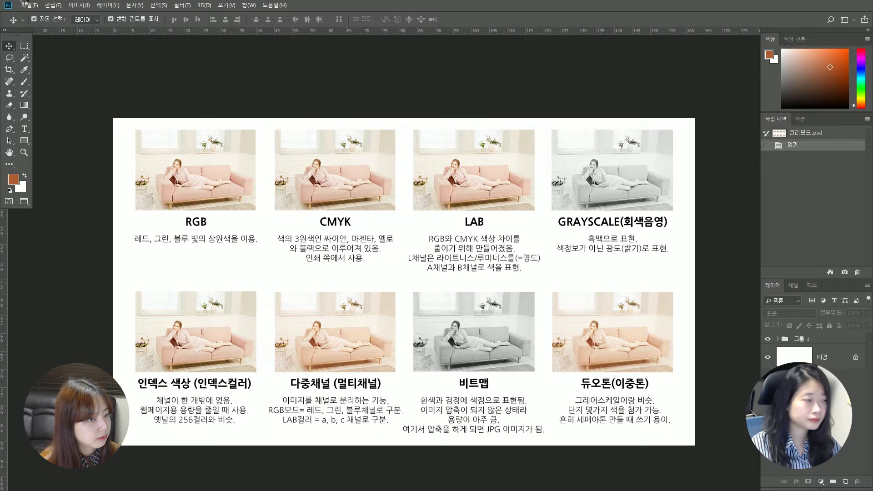
Bring up the unedited sofa photo, convert it to Grayscale and view the colour modes offered for it
key(ctrl+w)
click(80, 5)
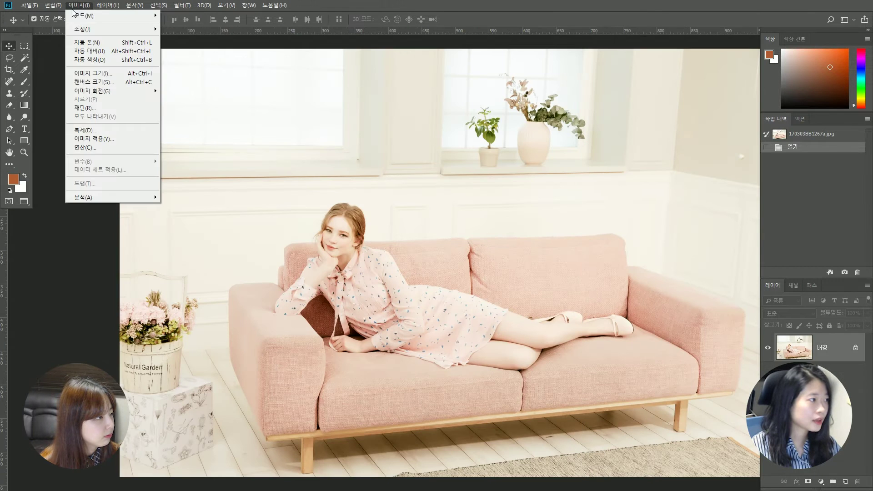
mouse_move(84, 16)
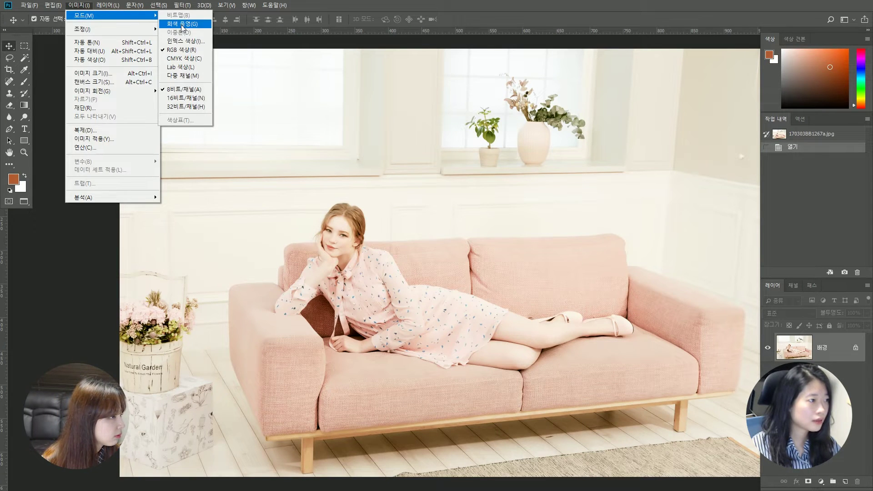
click(181, 24)
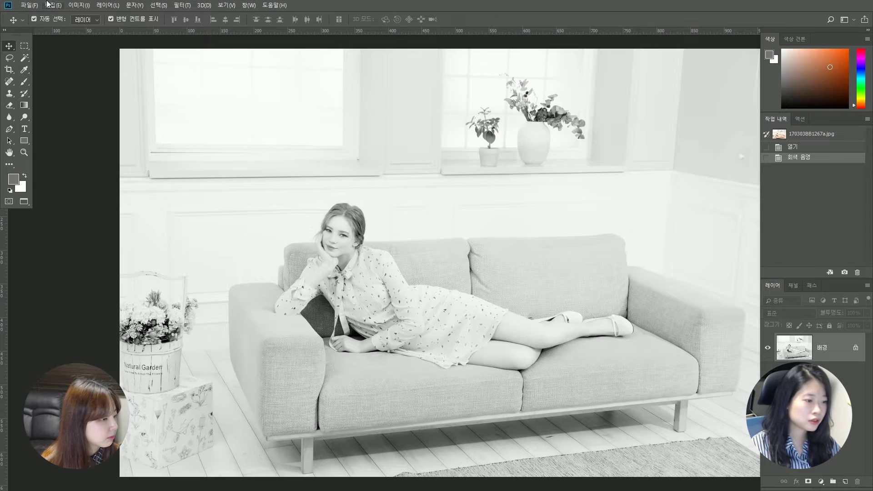
click(80, 5)
mouse_move(84, 15)
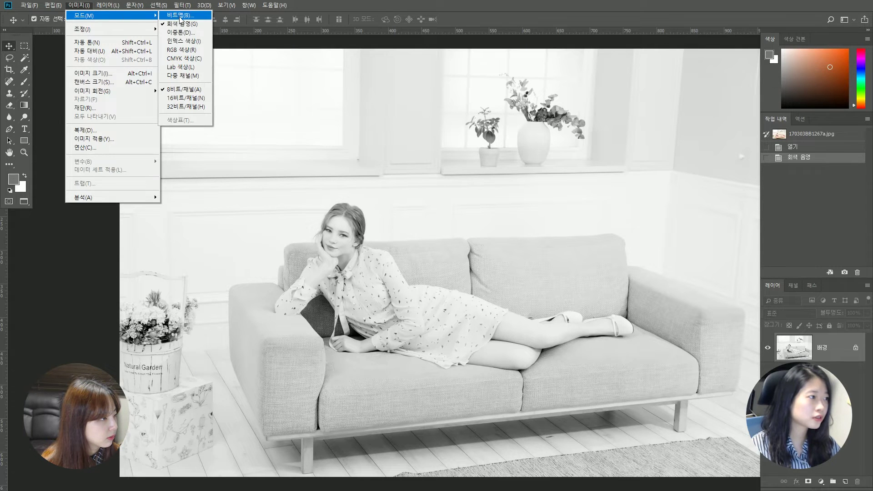
Close the grayscale sofa photo without saving, along with any other document still open
key(ctrl+w)
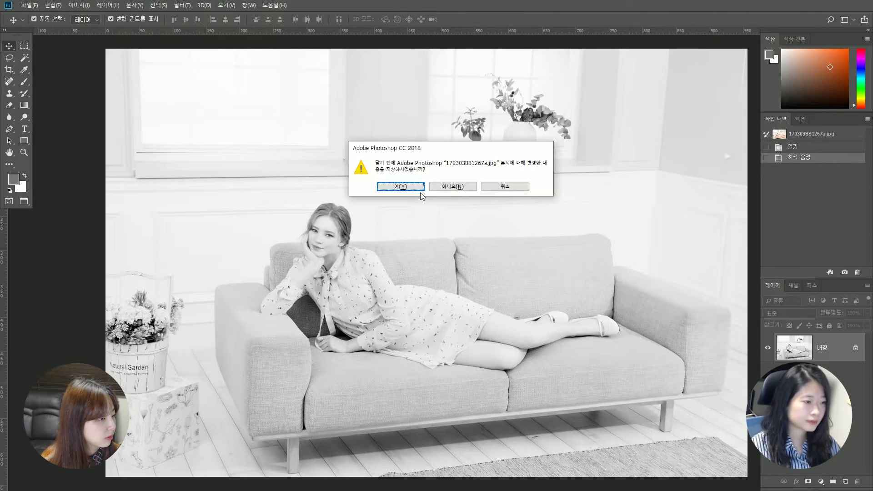
click(452, 186)
key(ctrl+w)
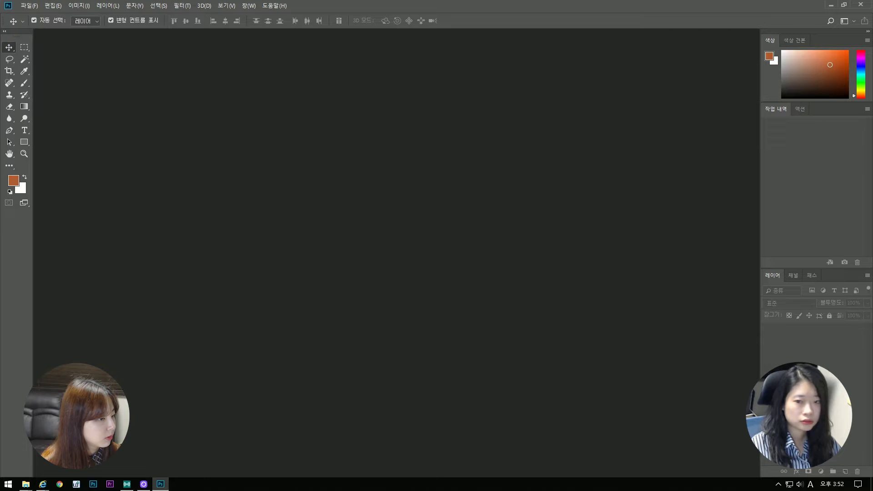
Open the image 커브예시.jpg and display it in full-screen mode with the menu bar
key(alt+Tab)
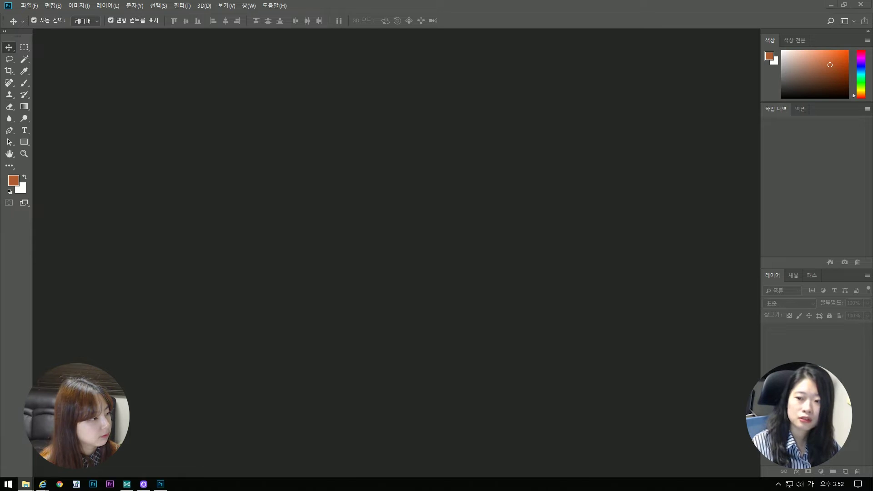
drag(872, 378, 503, 311)
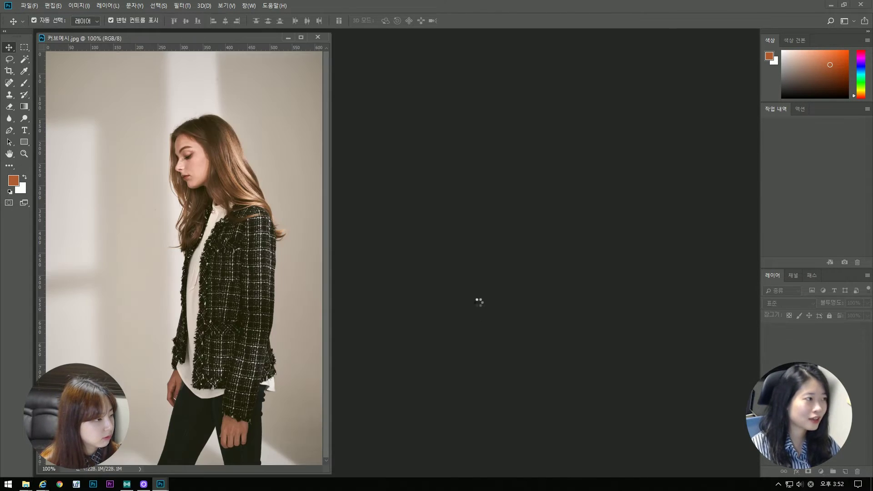
key(f)
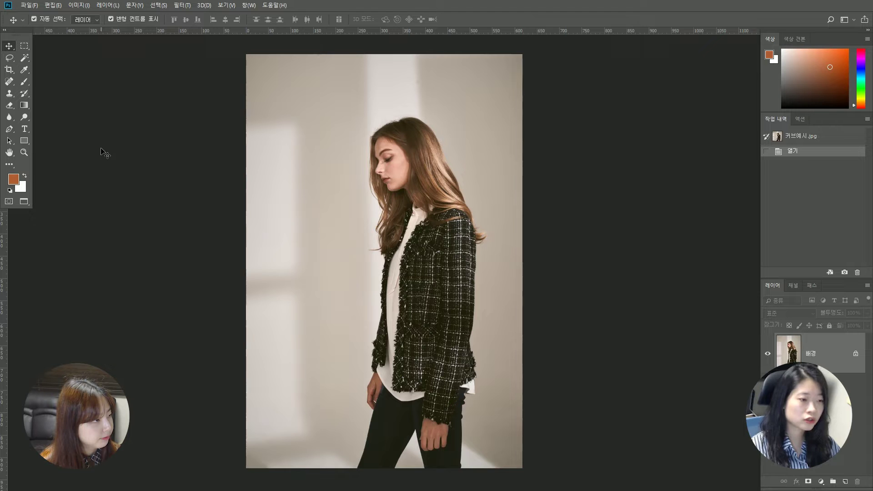
Open the Curves adjustment for the photo and arrange the photo and the Curves dialog side by side
click(79, 5)
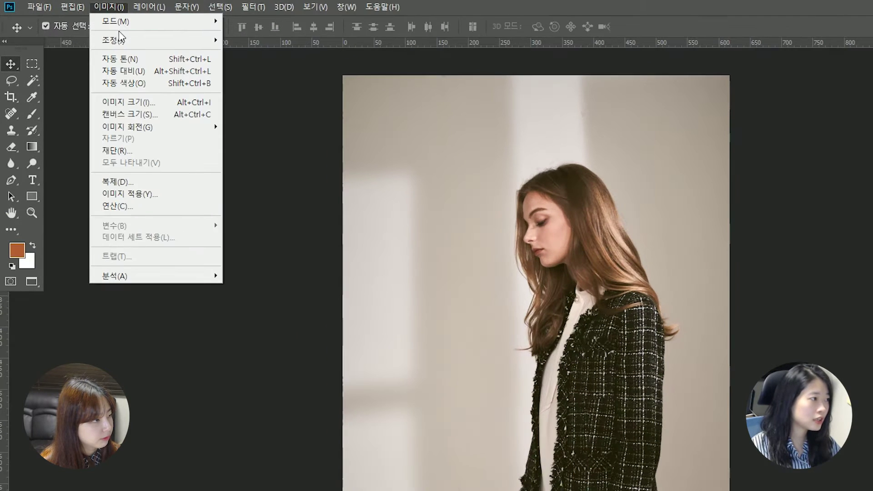
mouse_move(122, 42)
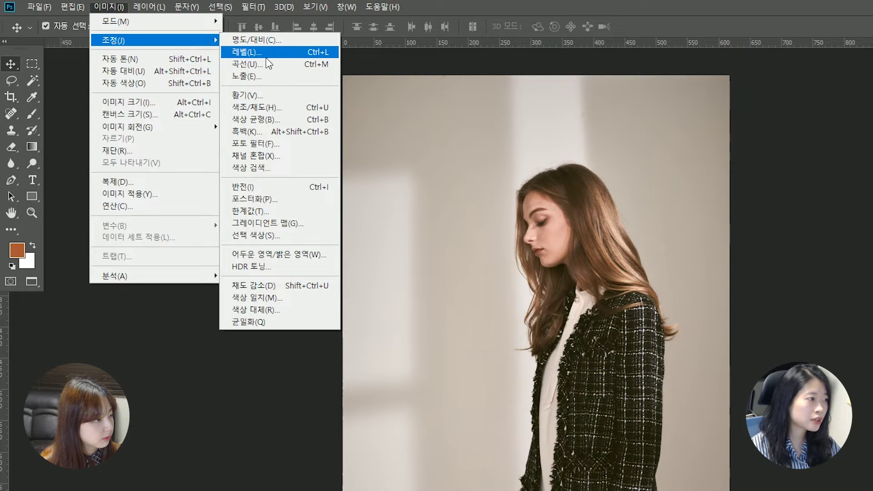
click(327, 66)
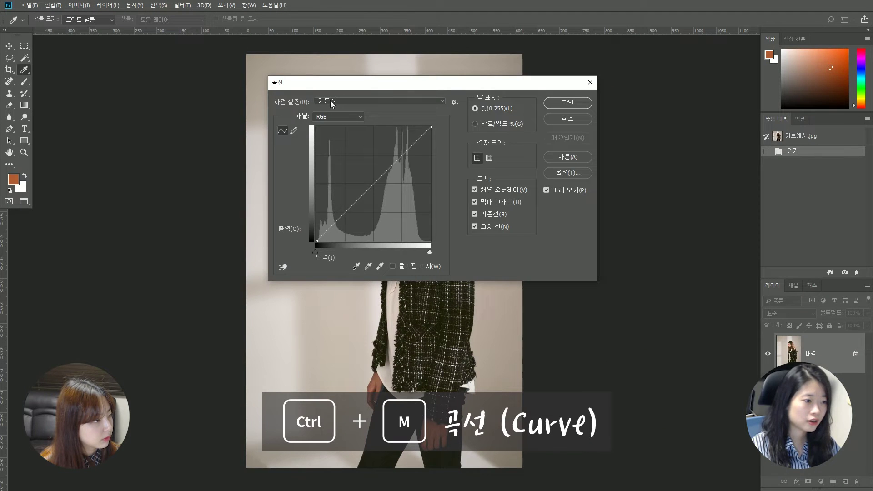
drag(368, 87, 519, 155)
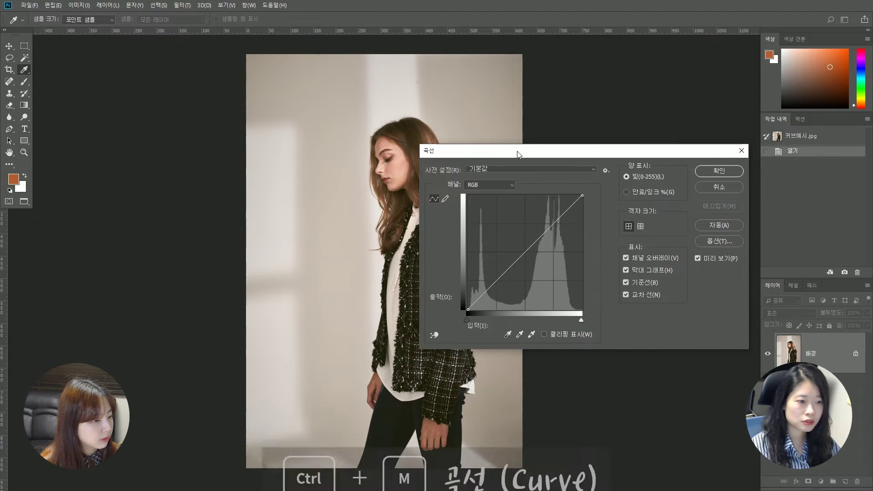
click(716, 193)
key(ctrl+r)
drag(577, 254, 423, 251)
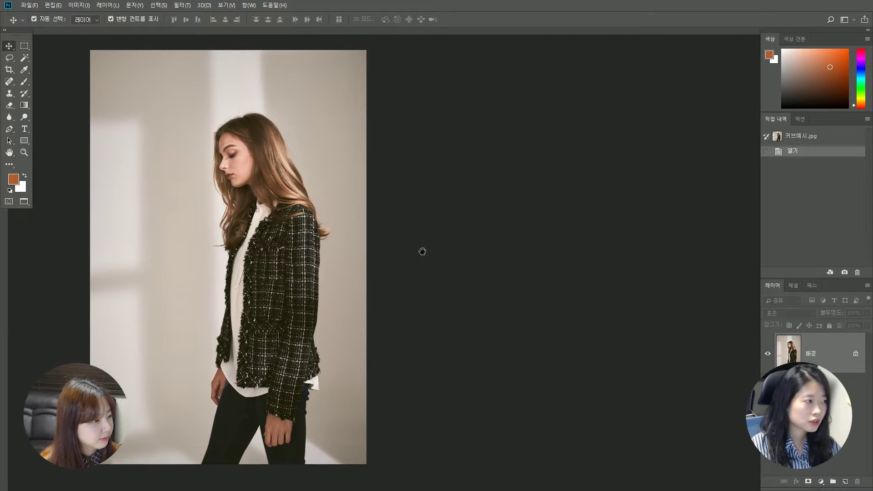
key(ctrl+m)
drag(495, 138, 460, 138)
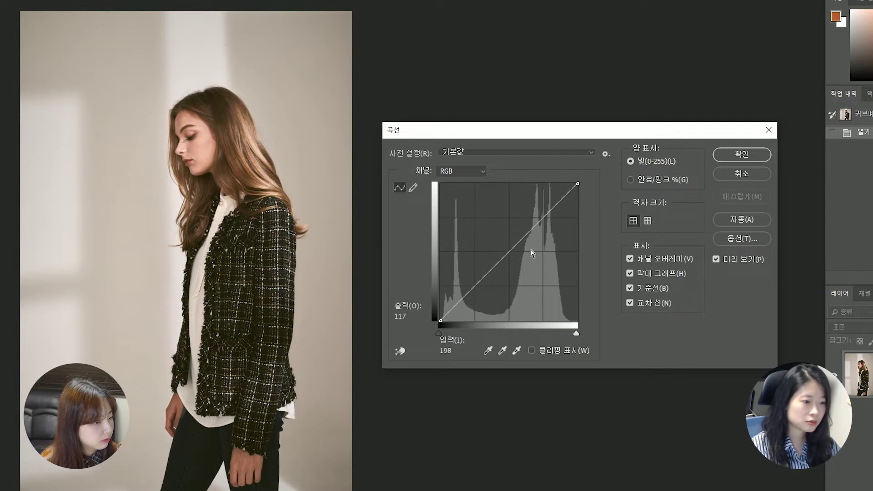
Try brightening the midtones with a curve point at input 119, output 144, compare before and after, and remove the point
drag(509, 252, 504, 243)
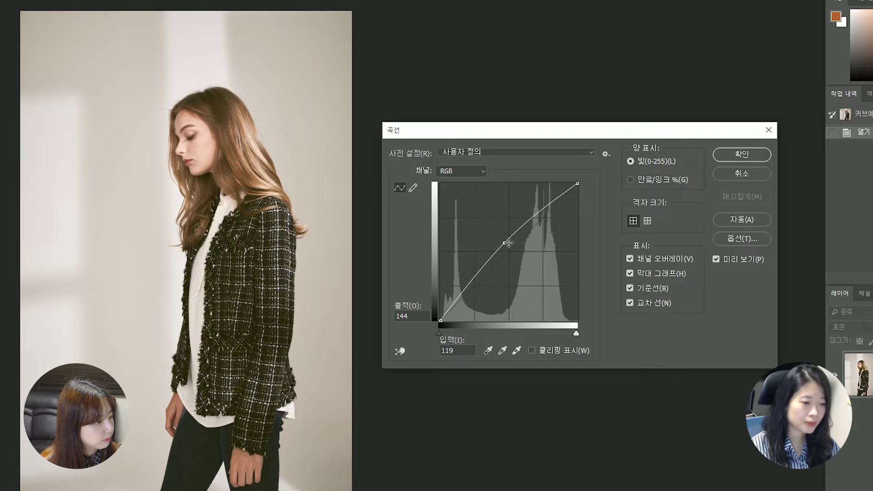
click(718, 260)
click(718, 260)
click(718, 260)
click(718, 260)
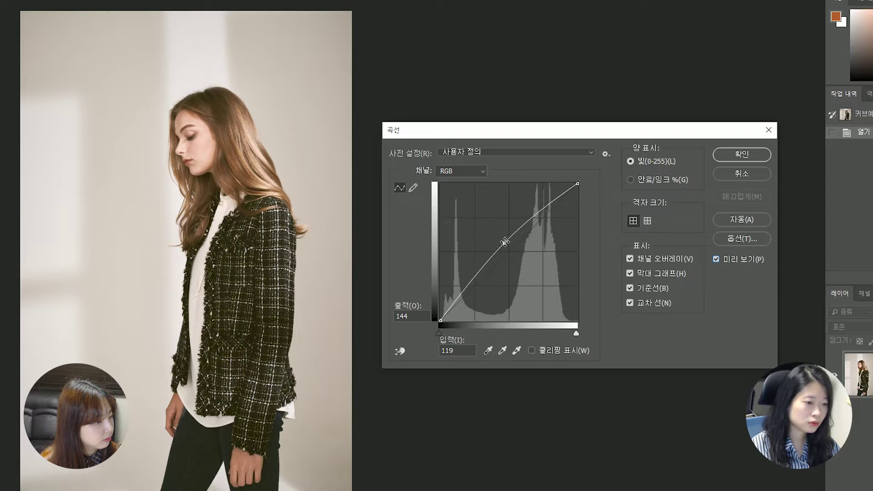
drag(505, 244, 546, 338)
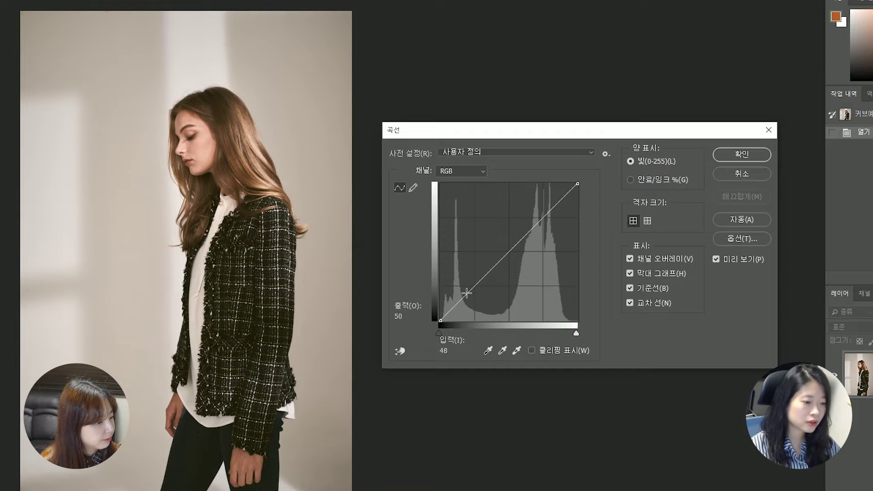
Try brightening the shadows with a curve point at input 51, output 67, and the automatic correction, cancelling Curves at the end
drag(467, 292, 468, 284)
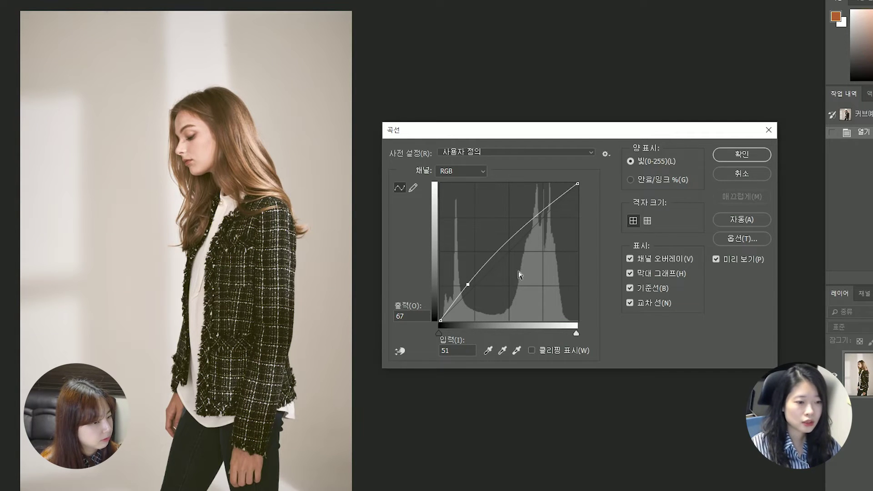
key(Delete)
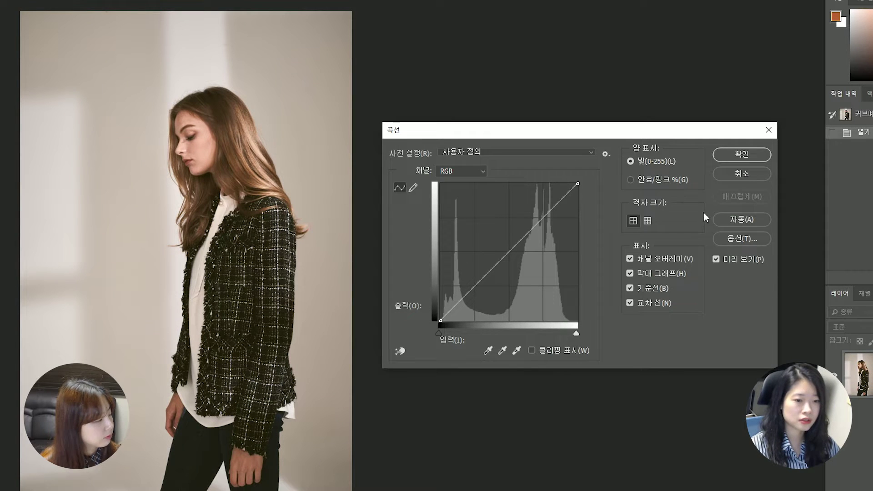
click(736, 222)
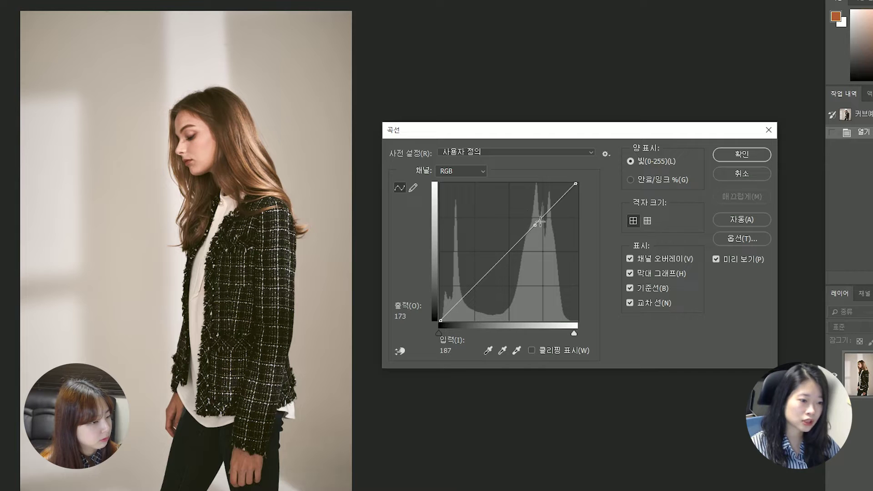
click(748, 176)
Try the Auto Tone, Auto Contrast and Auto Color corrections on the photo one at a time, undoing each
click(109, 6)
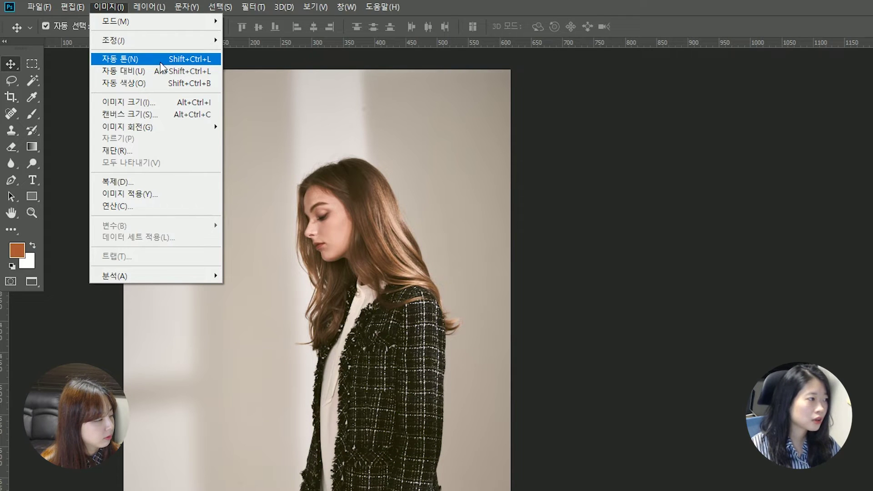
click(161, 62)
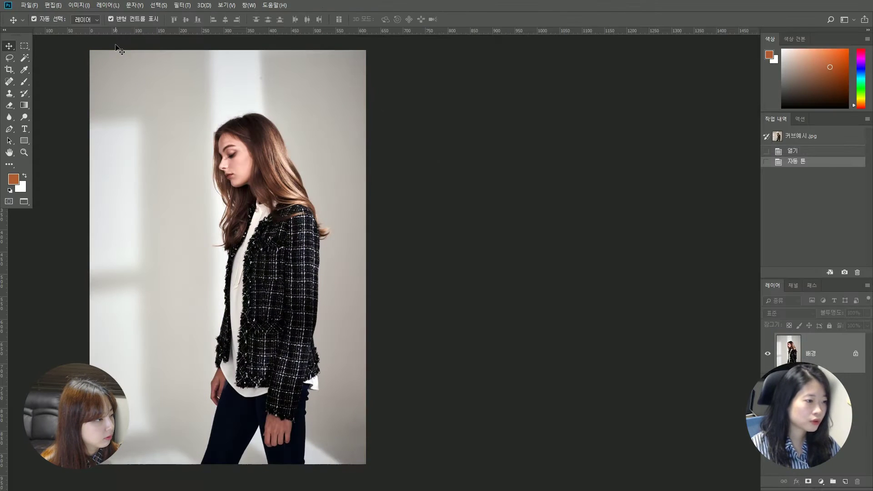
key(ctrl+z)
click(76, 5)
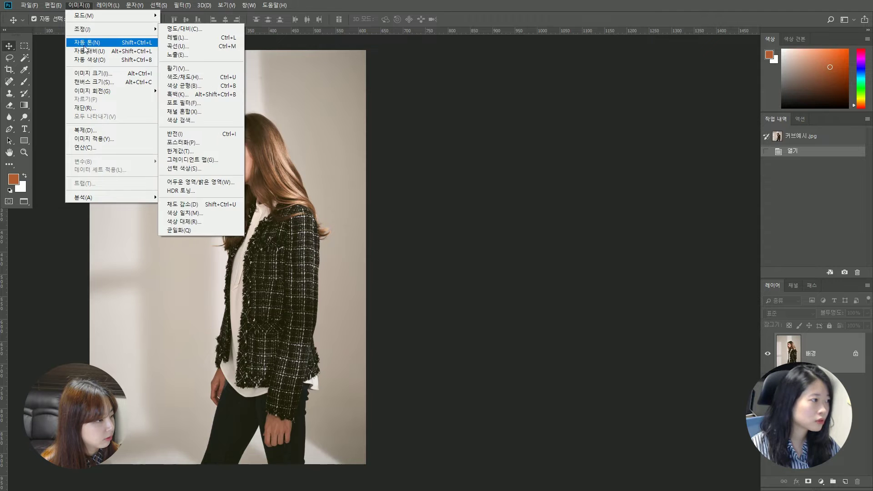
click(87, 51)
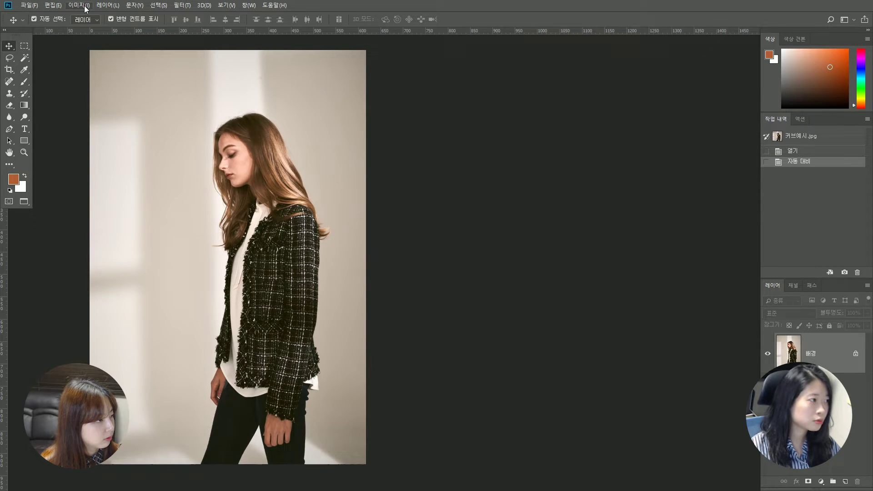
key(ctrl+z)
click(83, 6)
click(83, 56)
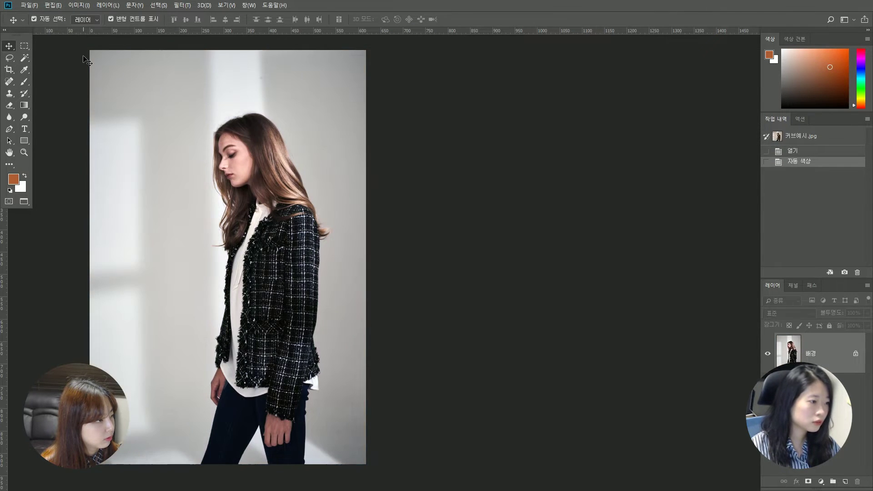
key(ctrl+z)
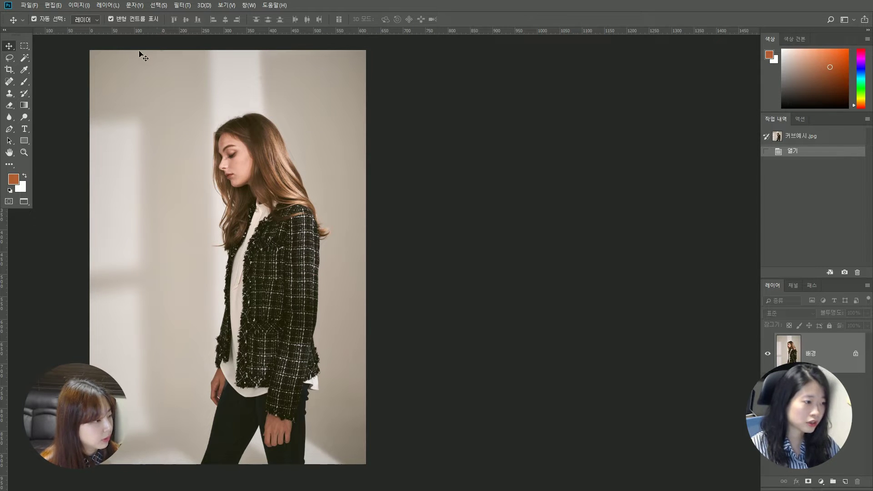
Reopen Curves with on-image adjustment turned on, try sampling the dark jacket as a curve point, and clear the curve's points
key(ctrl+m)
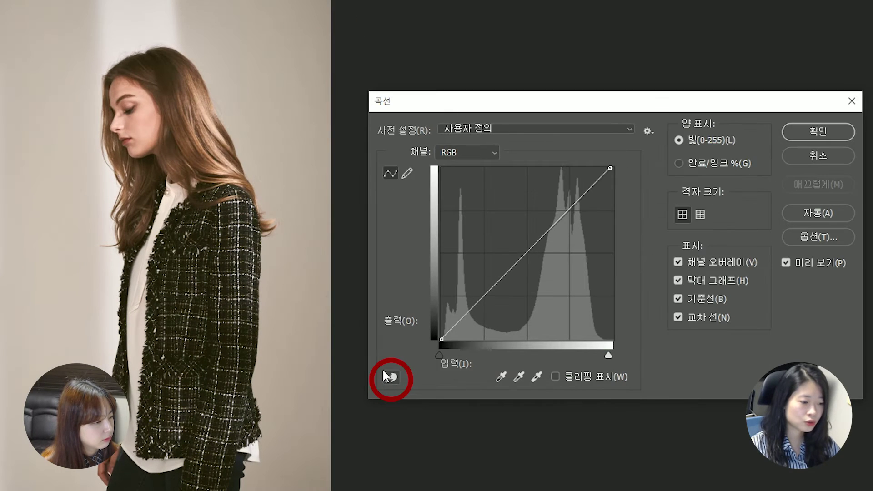
click(391, 380)
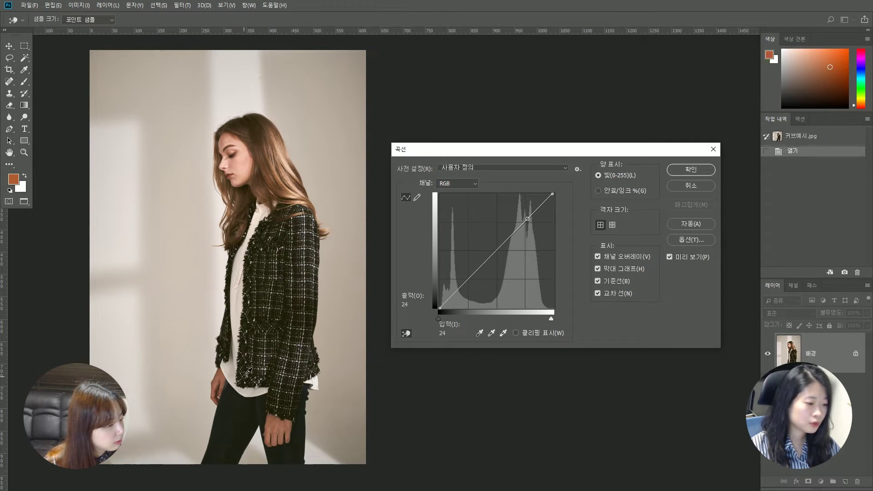
ctrl+click(271, 277)
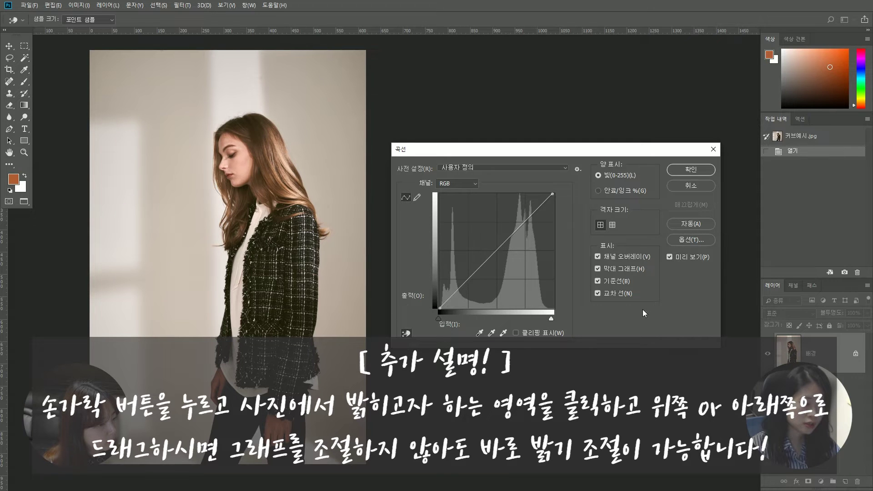
drag(496, 252, 581, 251)
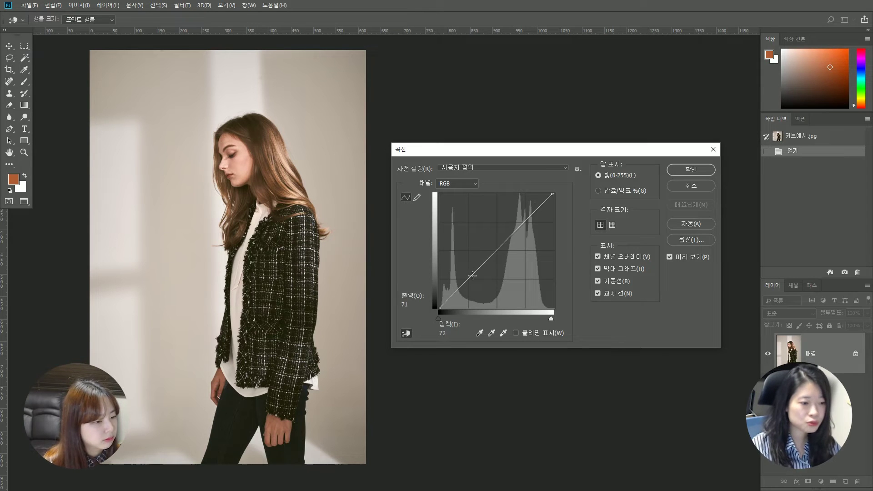
Shape a contrast S-curve with a shadow point at input 65, output 54 and a highlight point at input 189, output 205
drag(471, 277, 471, 282)
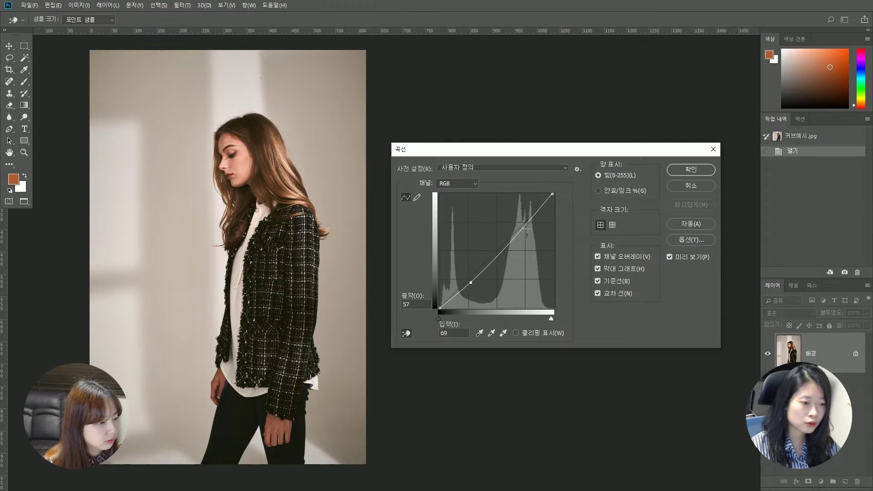
drag(526, 226, 524, 216)
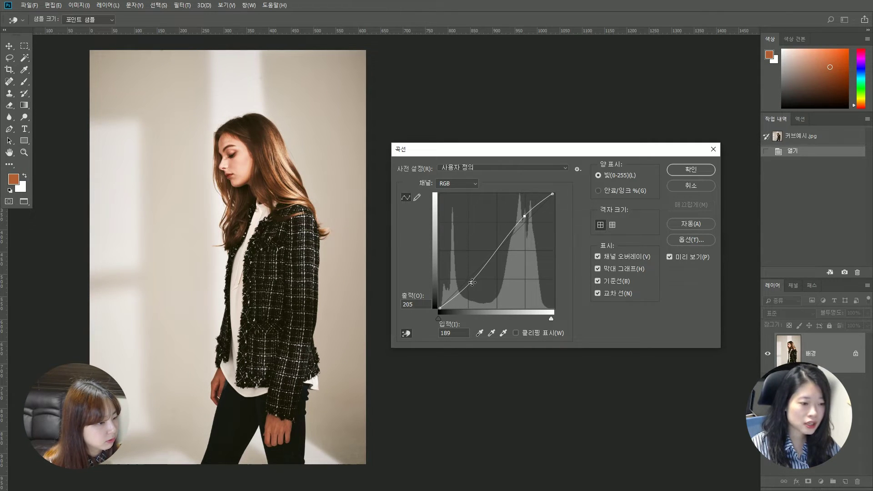
drag(472, 283, 470, 284)
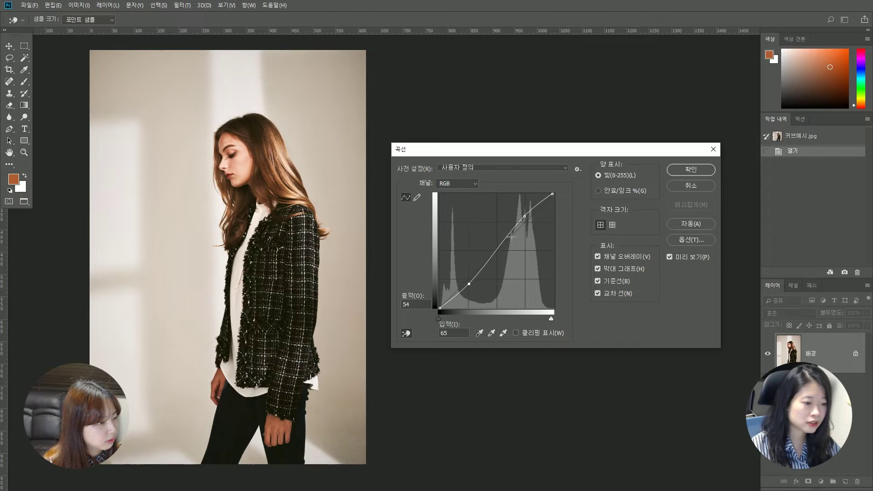
Try flattening the S-curve by lowering the highlights and lifting the shadow point, and discard the Curves adjustment
drag(523, 215, 527, 217)
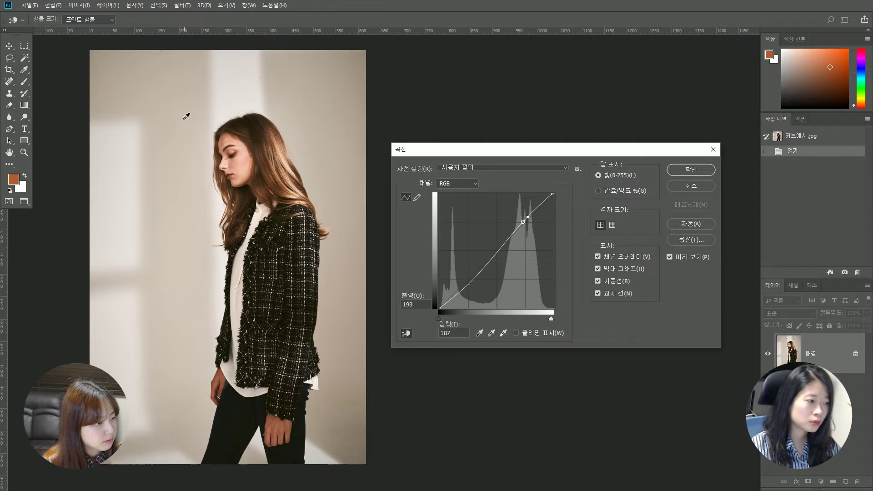
mouse_move(469, 284)
mouse_down()
mouse_move(470, 295)
mouse_move(467, 275)
mouse_up()
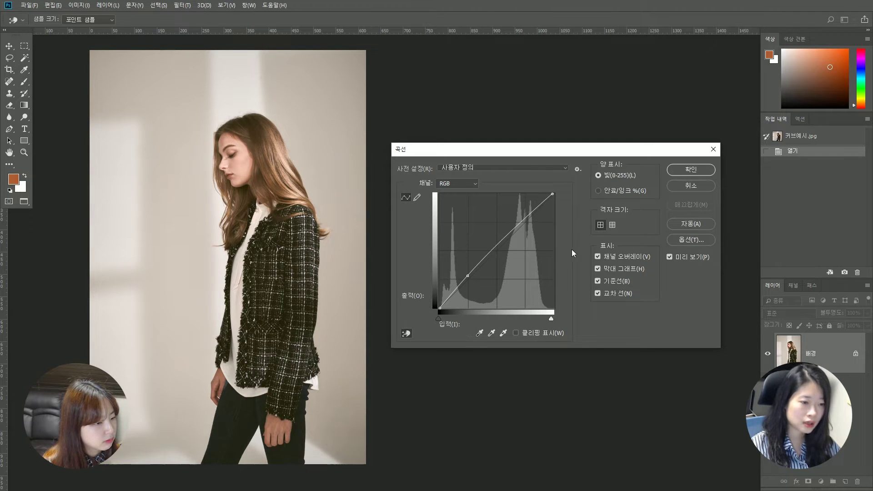
drag(467, 276, 645, 319)
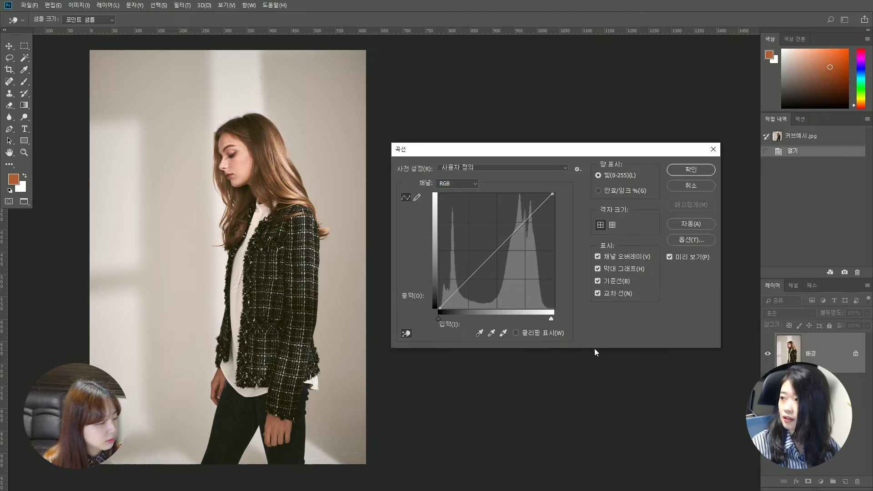
click(690, 189)
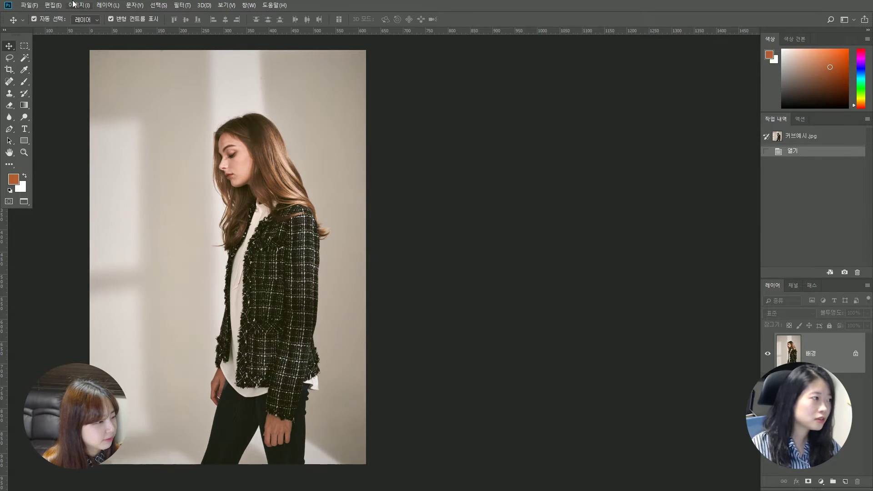
Open the Levels adjustment for the photo and place its dialog closer to the image
click(79, 5)
mouse_move(153, 29)
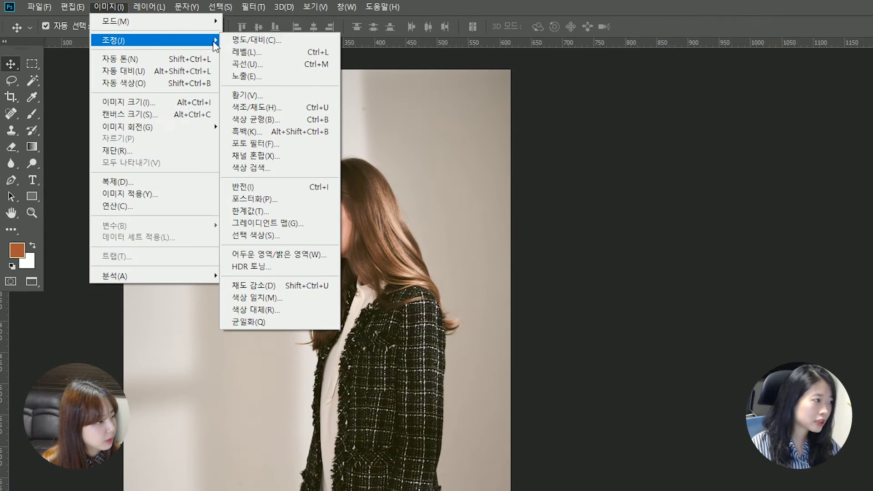
click(289, 54)
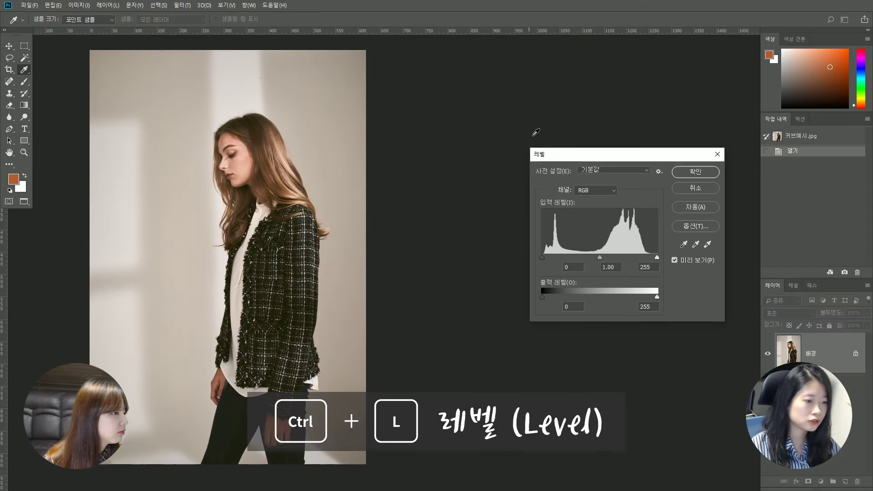
drag(576, 154, 508, 161)
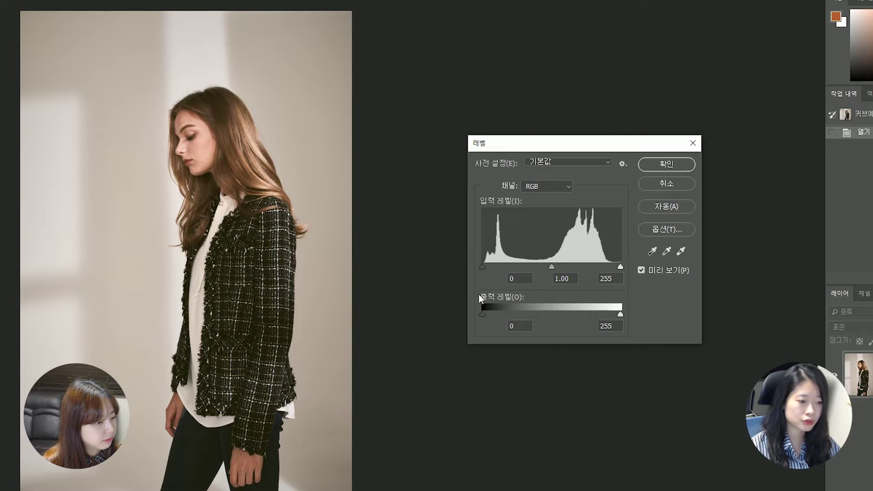
Try input levels of 10 for black and 240 for white, compare before and after, and reset them to 0 and 255
drag(621, 267, 612, 269)
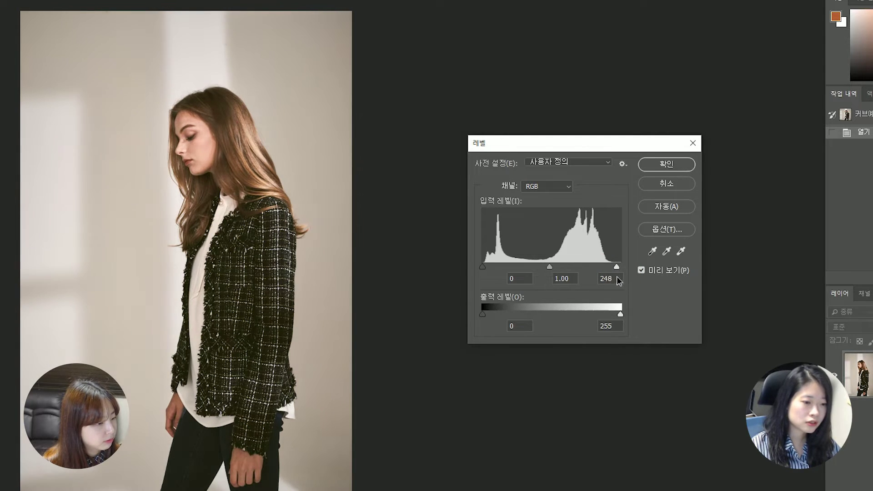
drag(482, 267, 488, 268)
click(642, 270)
click(642, 271)
click(642, 270)
click(642, 270)
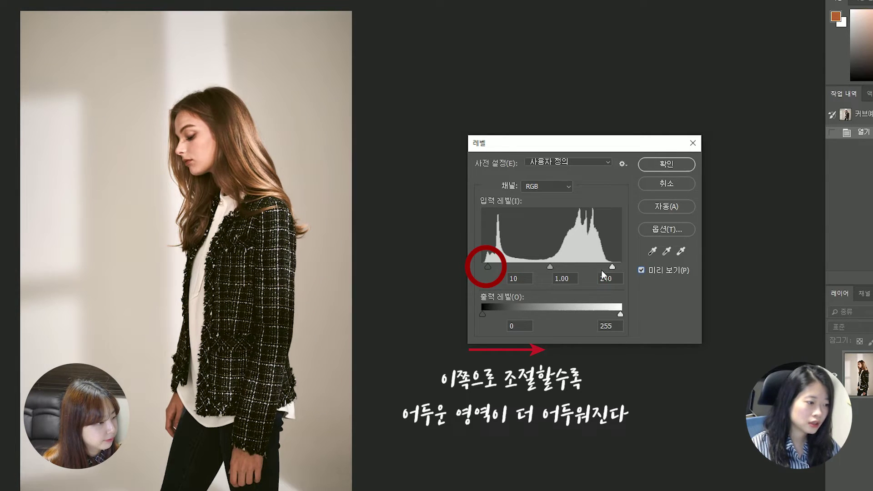
drag(487, 268, 482, 267)
drag(612, 267, 621, 267)
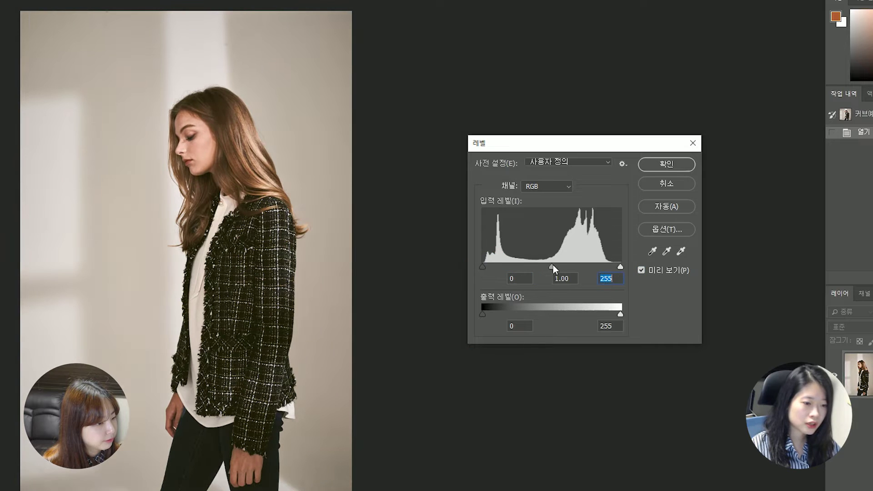
Try white input levels of 220 and 229 with the midtone at 1.00, and reset the white level to 255
mouse_move(558, 266)
mouse_down()
mouse_move(568, 266)
mouse_move(536, 270)
mouse_move(558, 267)
mouse_up()
click(574, 279)
text(1.00)
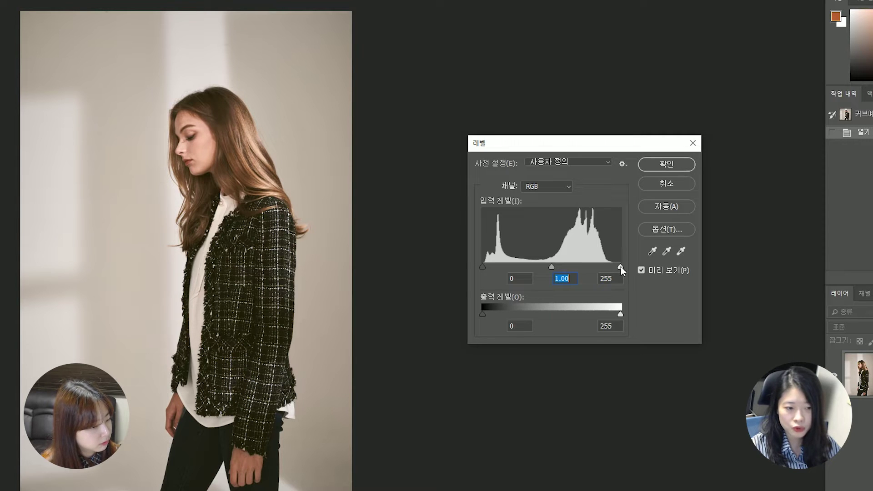
drag(622, 268, 602, 280)
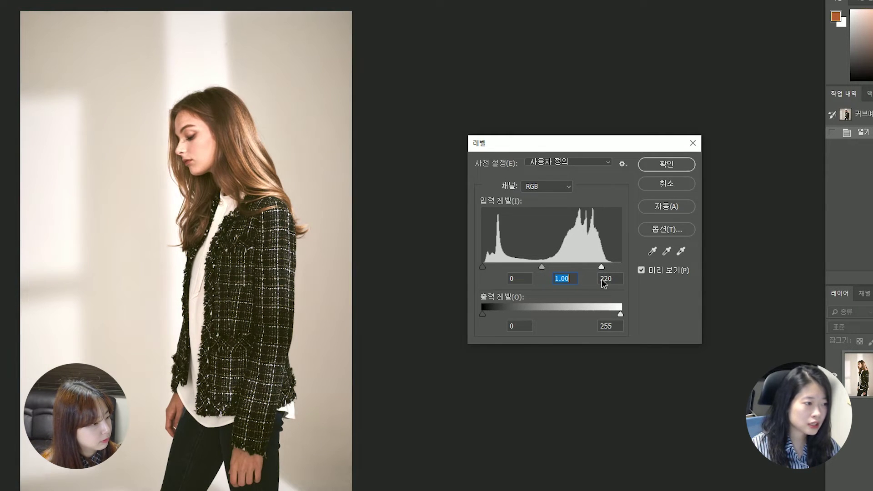
mouse_move(604, 284)
mouse_down()
mouse_move(613, 286)
mouse_move(606, 289)
mouse_up()
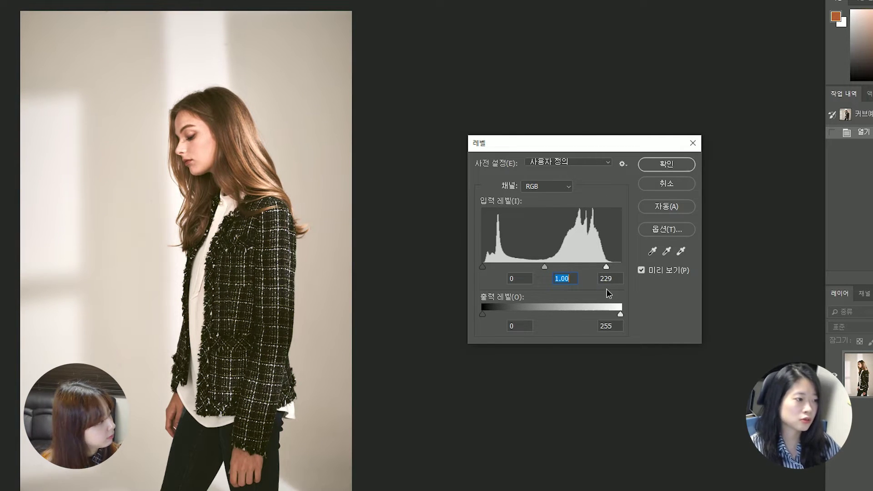
drag(607, 289, 620, 290)
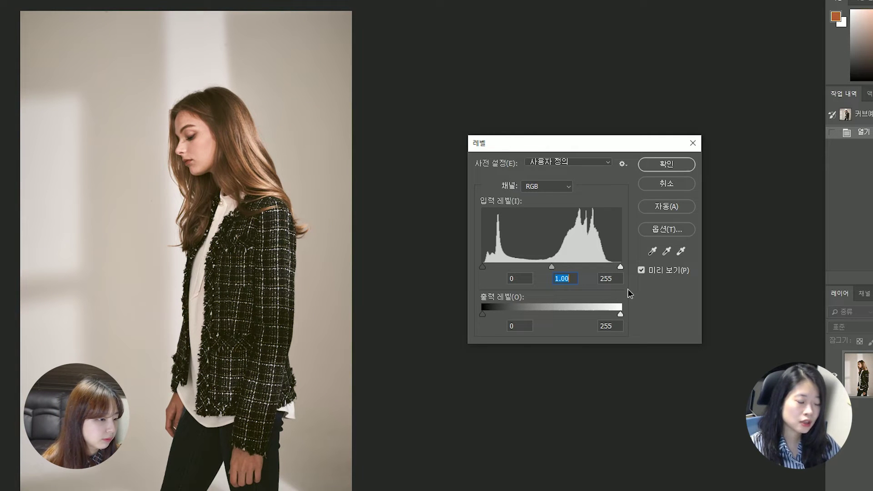
Set the input levels to 5 for black and 239 for white, and apply the Levels adjustment to the photo
drag(624, 292, 612, 295)
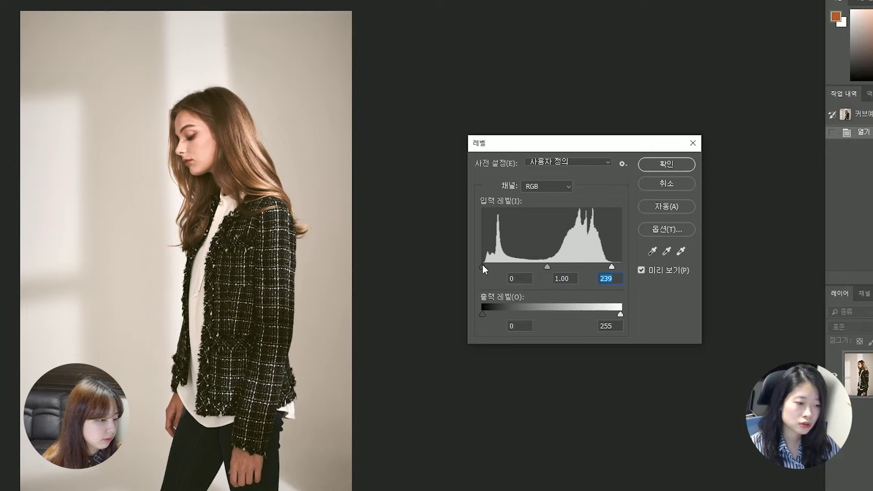
drag(483, 268, 485, 268)
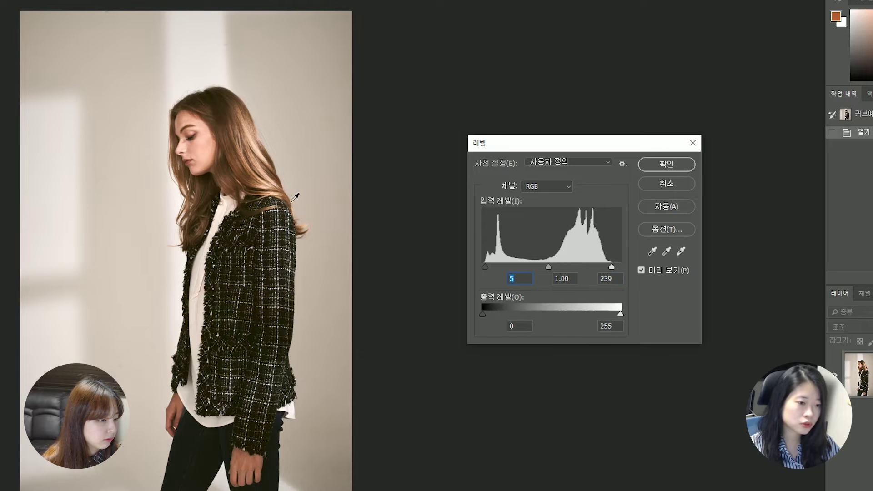
click(665, 165)
drag(223, 218, 355, 218)
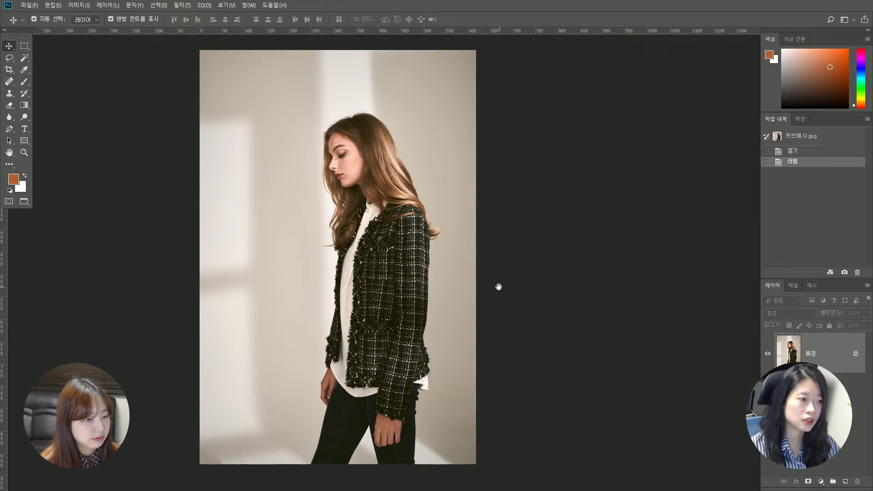
drag(510, 295, 492, 292)
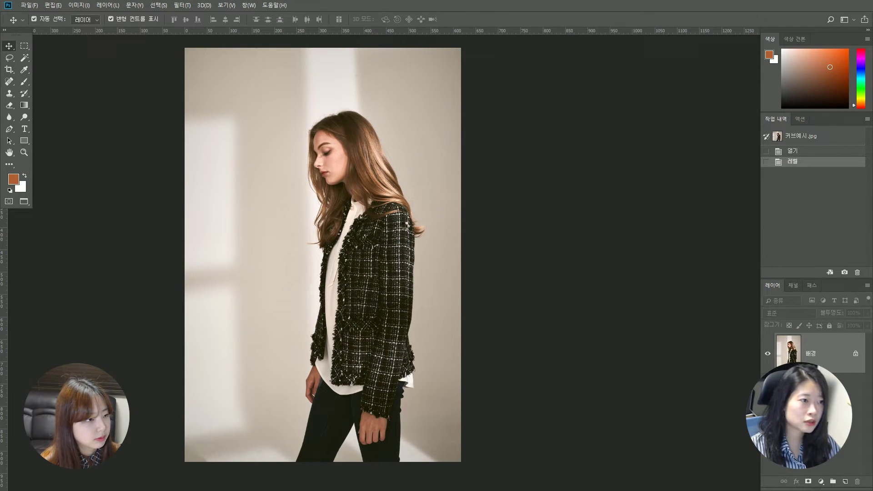
Switch to the photo 명도,대비, 레벨 예시.jpg and open Brightness/Contrast, placing its dialog clear of the image
key(ctrl+Tab)
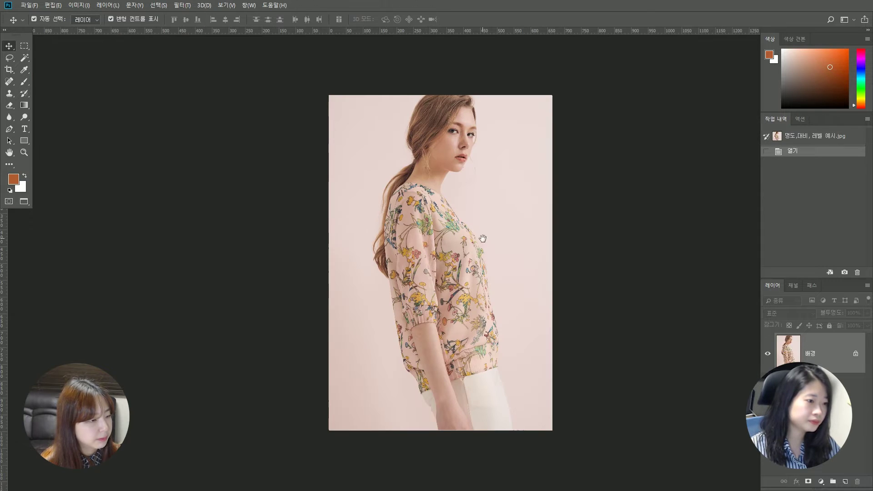
drag(478, 240, 397, 246)
key(ctrl+r)
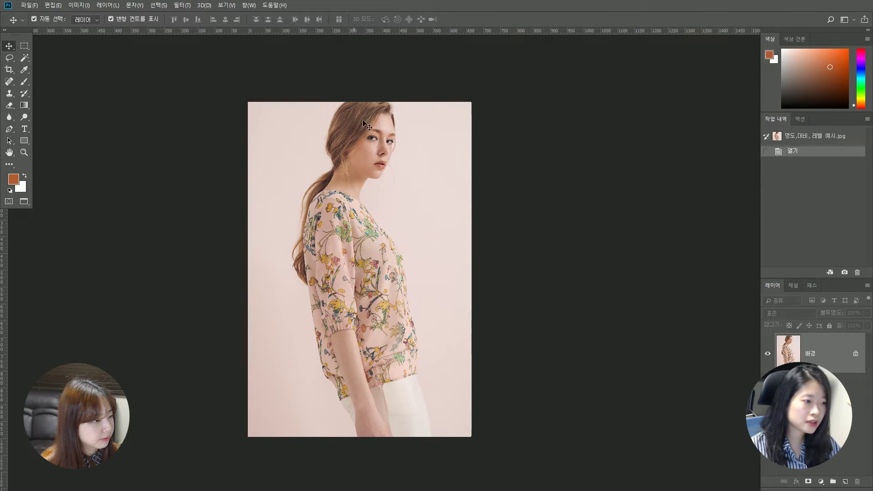
drag(464, 311, 466, 315)
click(79, 5)
mouse_move(83, 29)
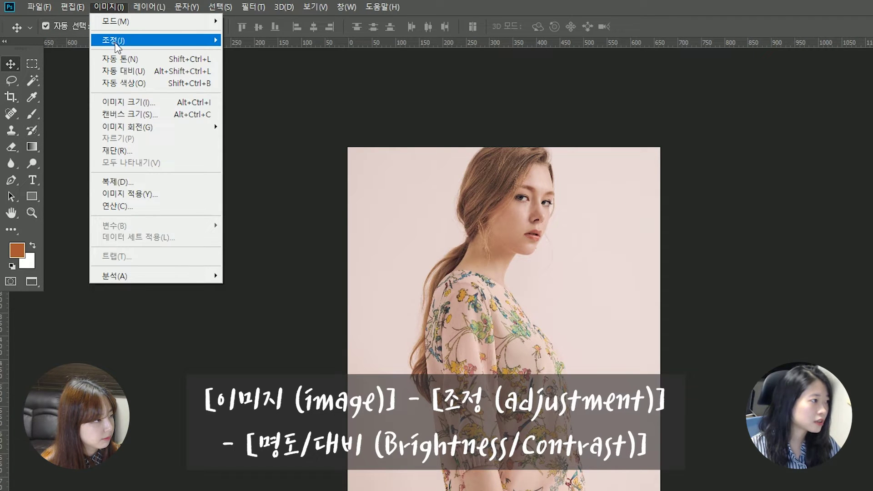
click(237, 44)
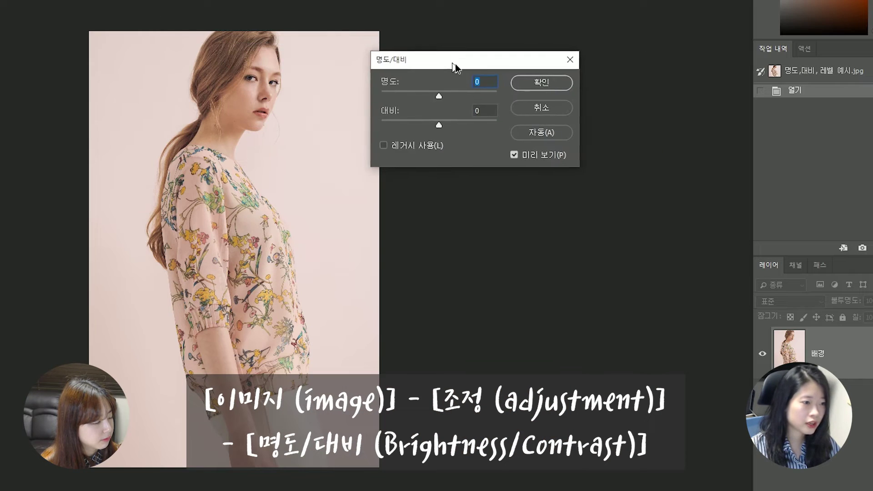
drag(455, 63, 525, 81)
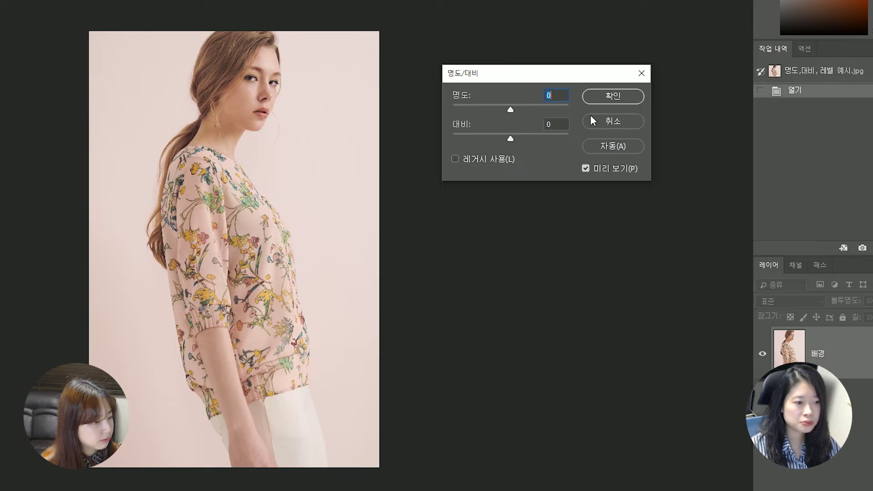
Try a brightness of 18 on the floral-blouse photo and reset it to 0
drag(510, 111, 518, 142)
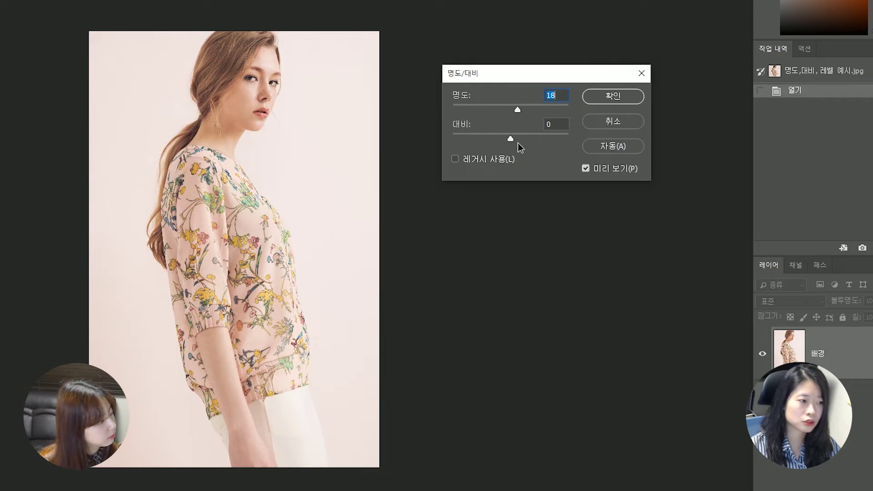
drag(517, 142, 514, 146)
text(0)
Try contrast values of 27, 34 and 30, comparing the photo with and without the preview
drag(509, 136, 522, 166)
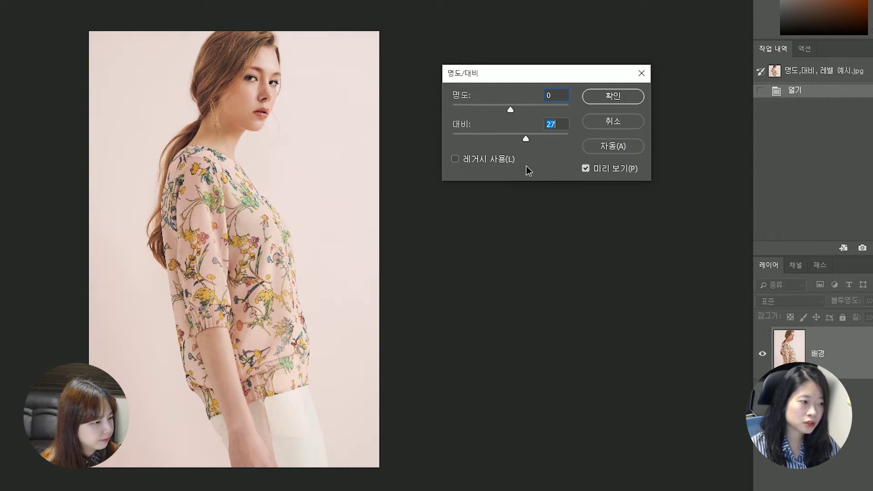
click(585, 169)
click(585, 168)
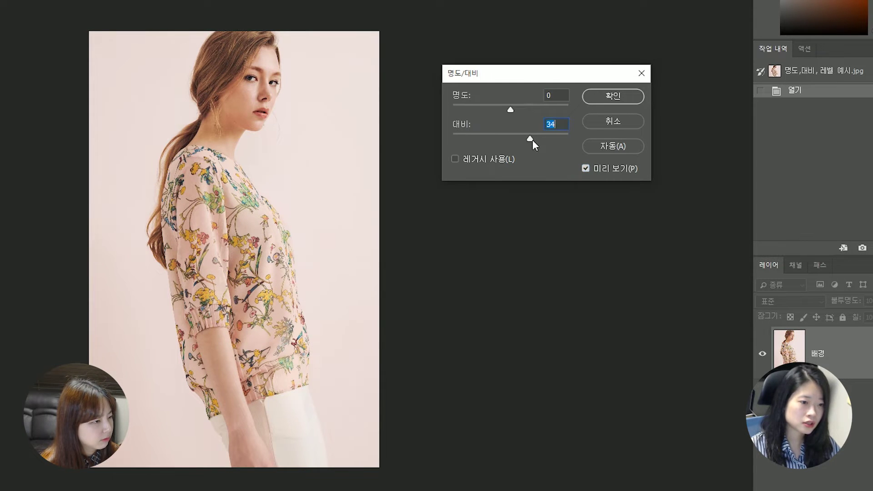
click(598, 168)
click(597, 168)
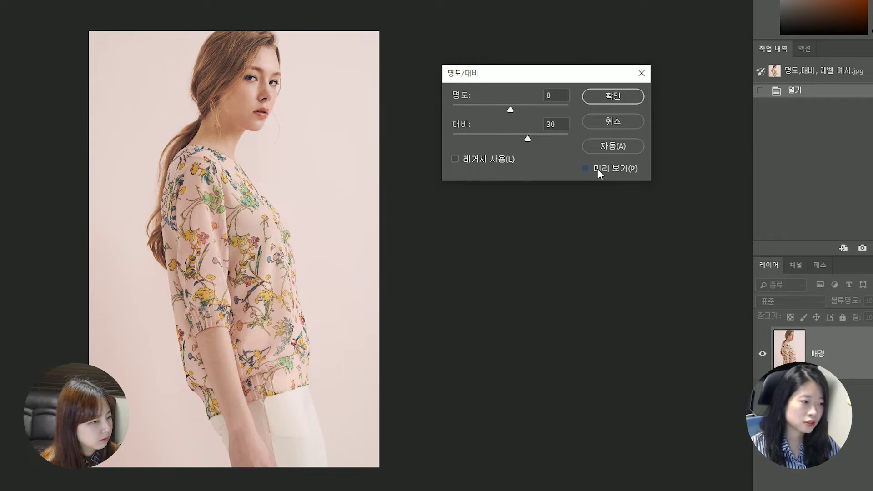
Set the contrast to 15, turn the preview back on, and apply the Brightness/Contrast adjustment
drag(527, 137, 523, 143)
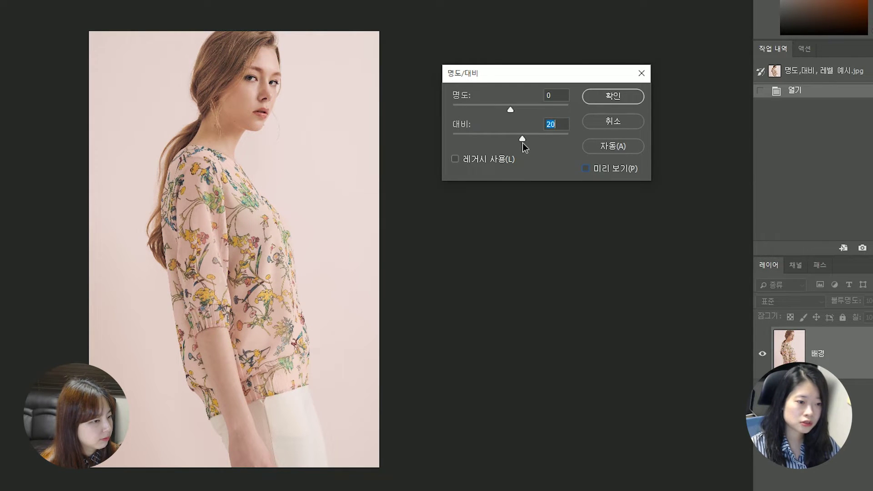
click(587, 168)
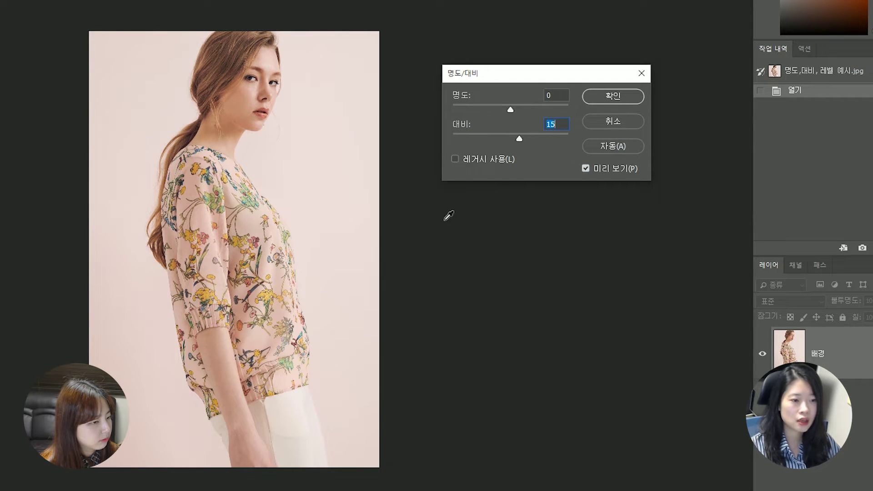
click(599, 100)
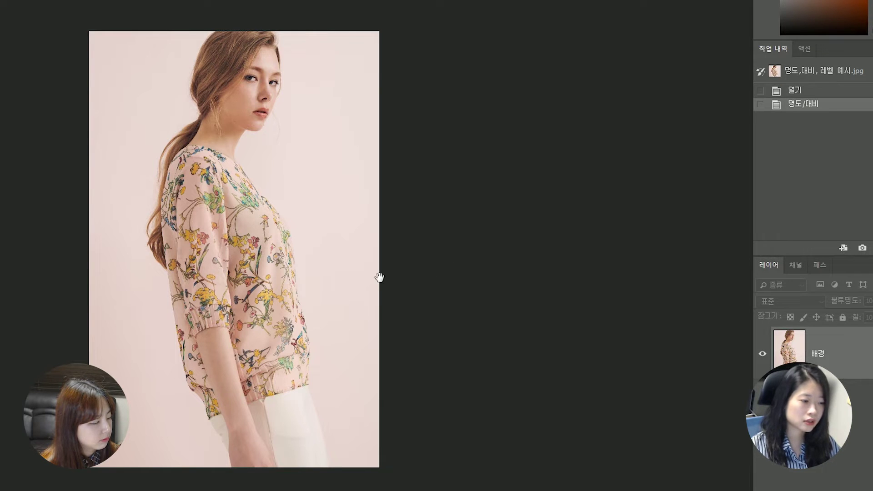
drag(379, 277, 382, 276)
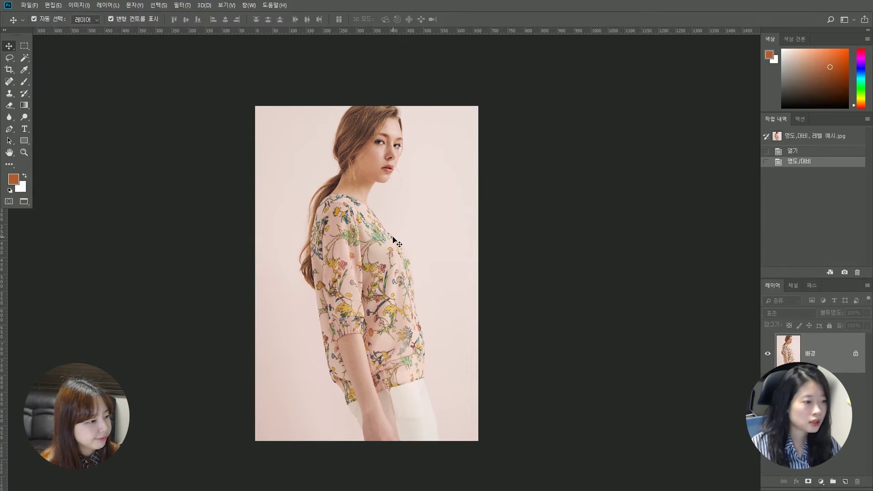
Try a curve with points at input 119, output 128 and input 209, output 205, and discard the Curves adjustment
key(ctrl+l)
key(Escape)
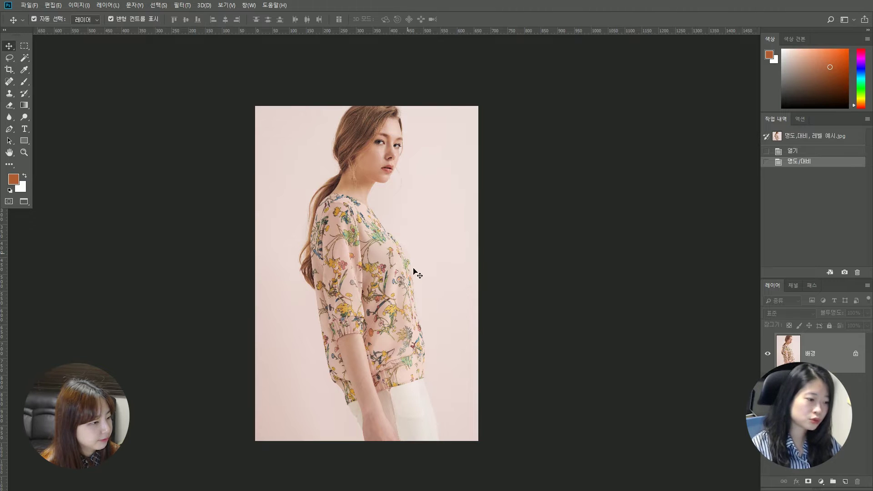
key(ctrl+m)
drag(546, 145, 608, 152)
click(554, 259)
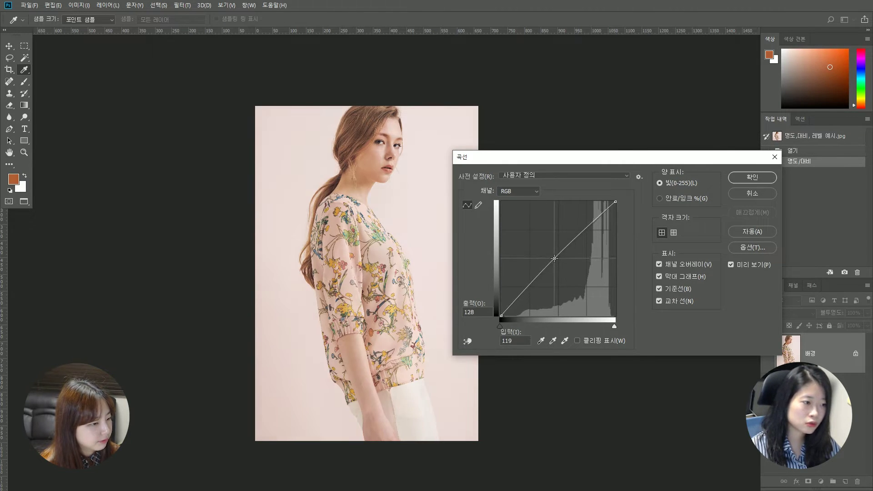
drag(593, 221, 595, 223)
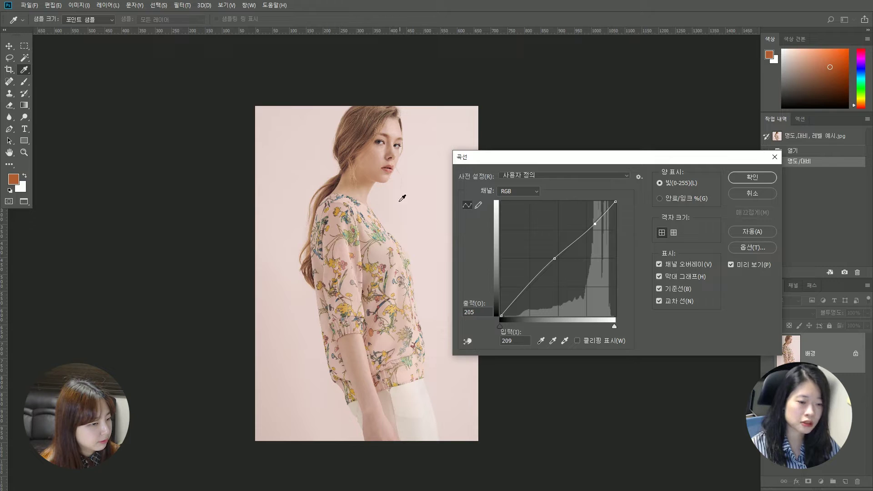
alt+click(752, 194)
click(751, 195)
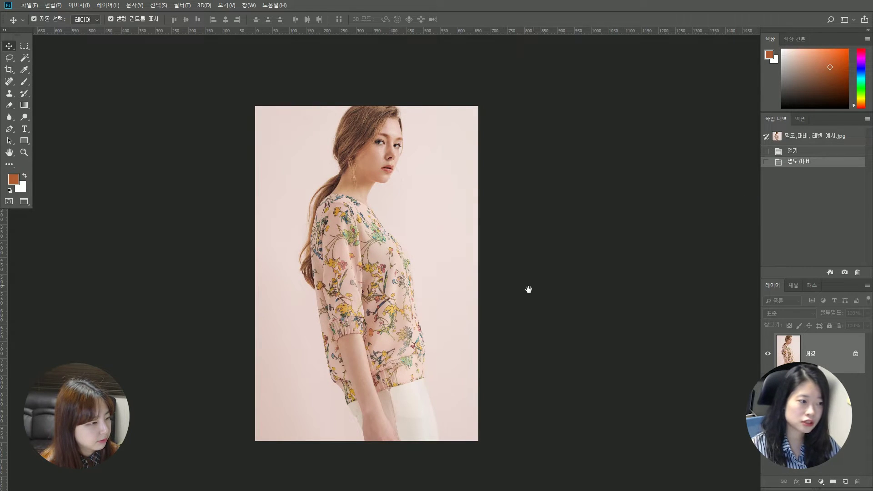
Close both open sample photos without saving their changes
scroll(528, 288, right, 2)
key(ctrl+w)
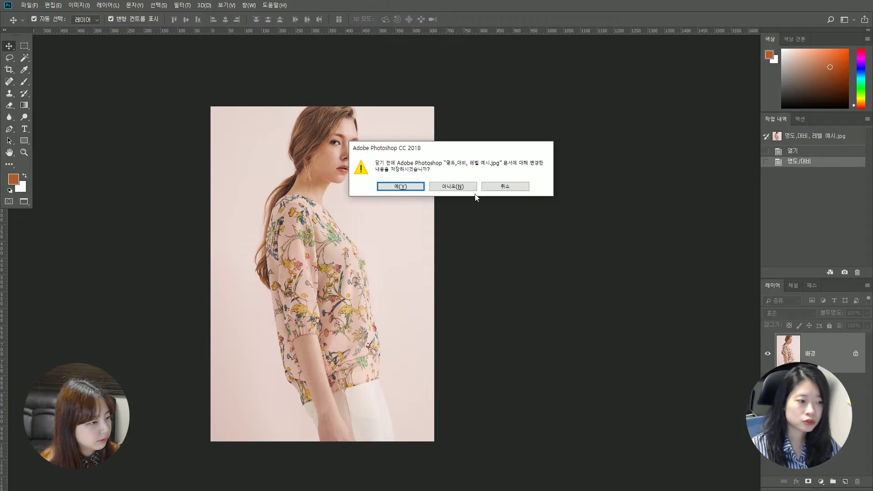
click(466, 189)
key(ctrl+w)
click(437, 188)
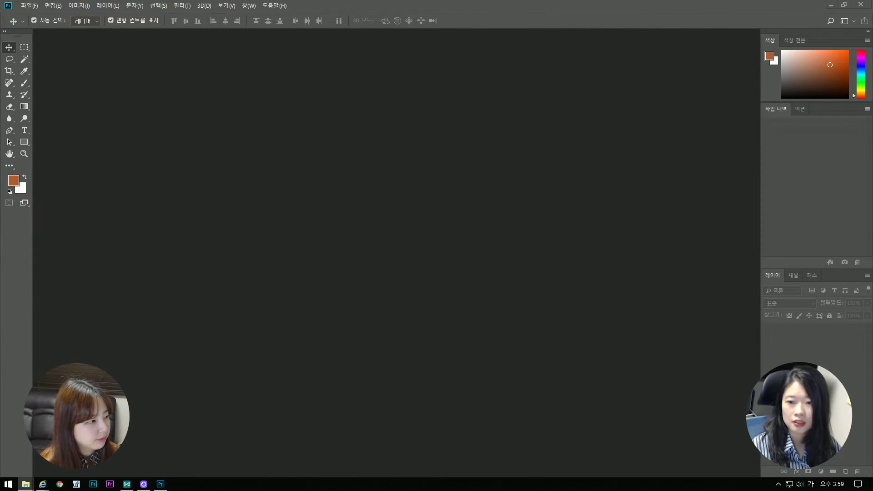
Open 선택 색상, 색상대체 예시.jpg and show it in full-screen mode with the menu bar
drag(10, 3, 456, 341)
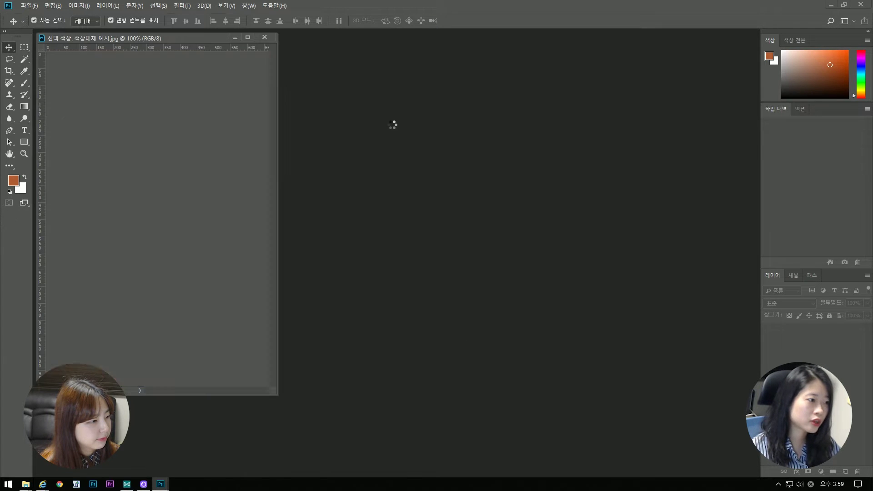
drag(182, 40, 357, 58)
key(f)
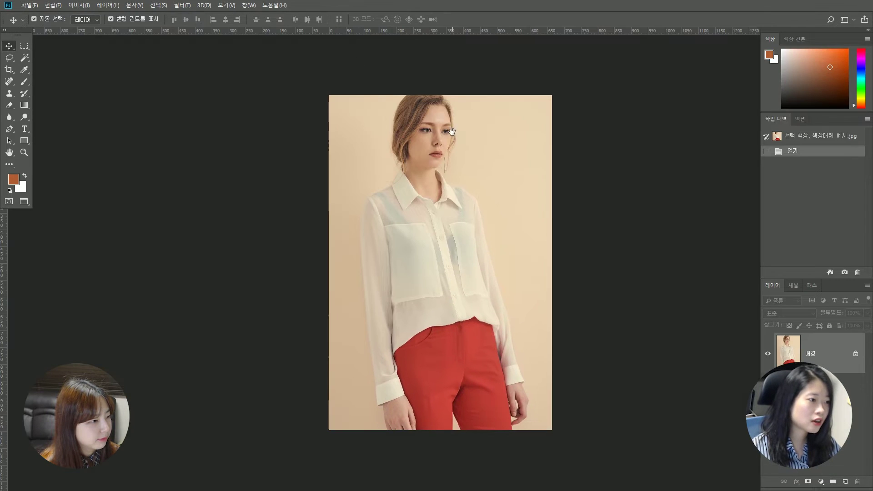
drag(421, 175, 205, 169)
Open the Color Balance adjustment for the red-trousers photo and place its dialog beside the image
click(80, 5)
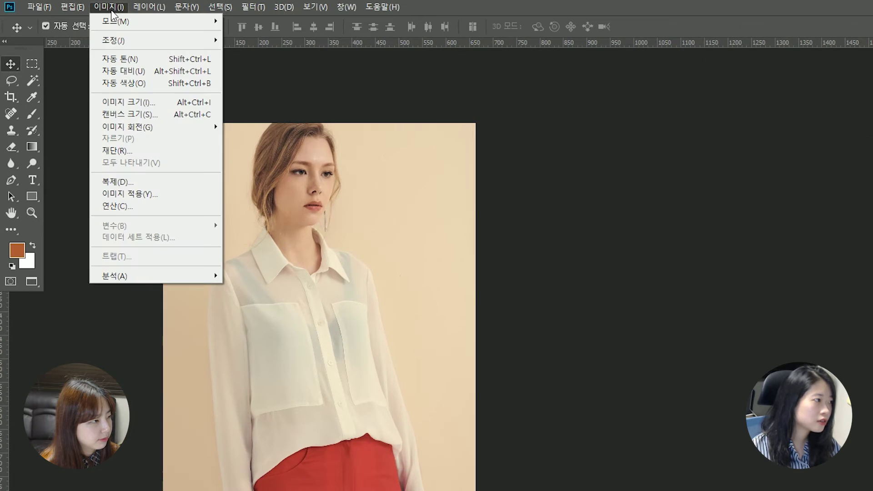
mouse_move(111, 46)
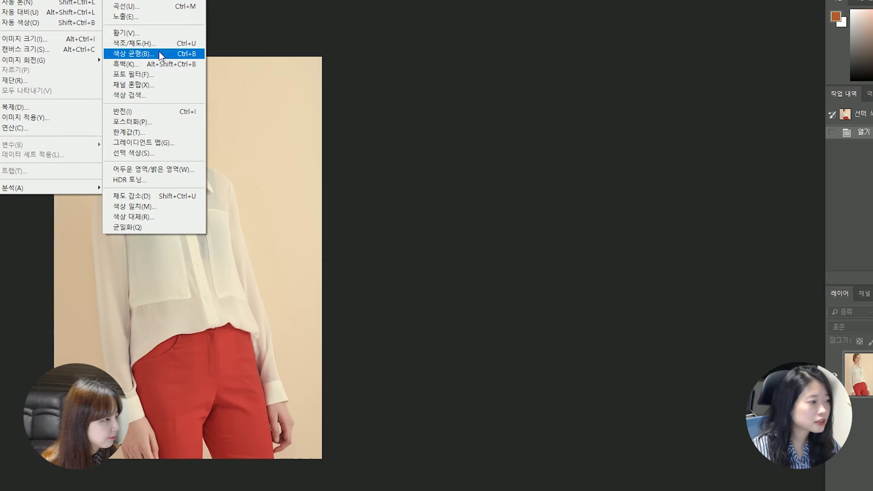
click(286, 119)
drag(404, 85, 523, 152)
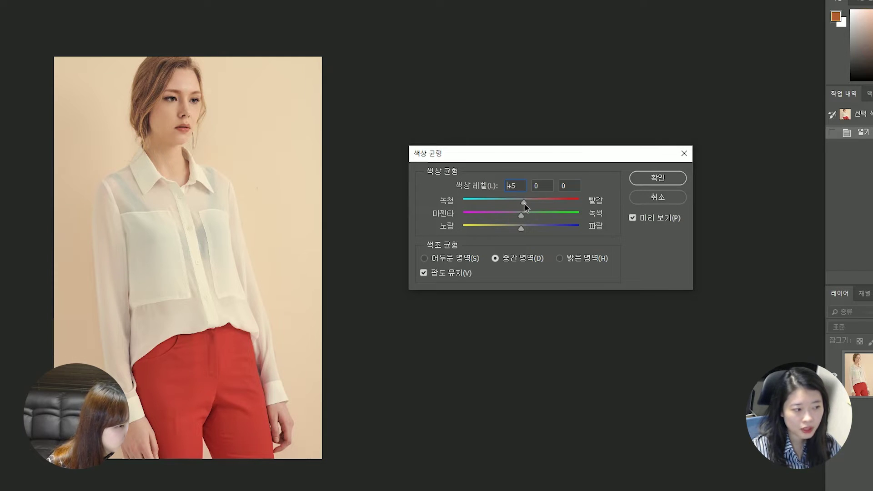
Try midtone Color Balance shifts of +8 towards red and +5, -5, -10 and +10 on the yellow–blue scale
drag(533, 207, 544, 209)
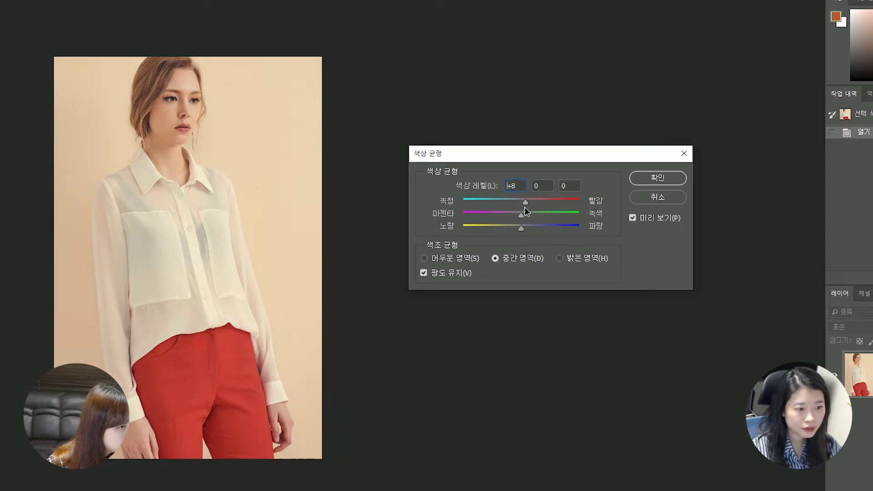
mouse_move(509, 210)
mouse_down()
mouse_move(498, 217)
mouse_move(547, 214)
mouse_move(511, 216)
mouse_move(536, 223)
mouse_move(521, 222)
mouse_up()
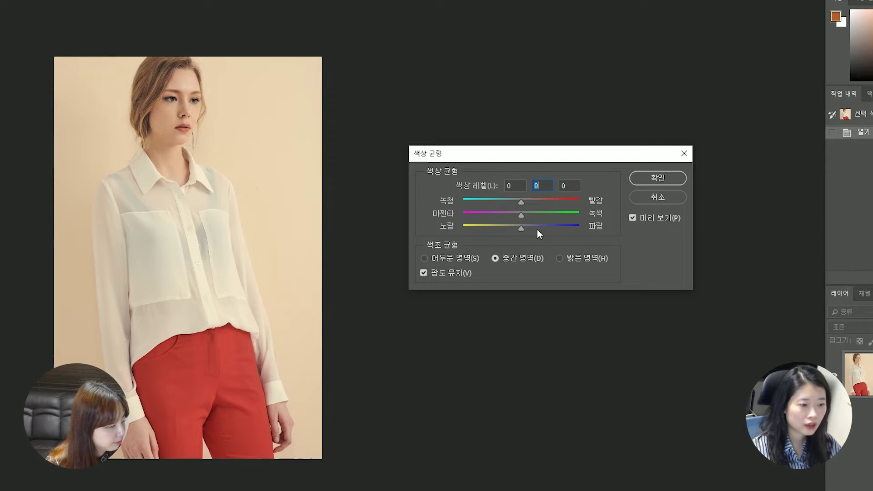
drag(521, 230, 524, 229)
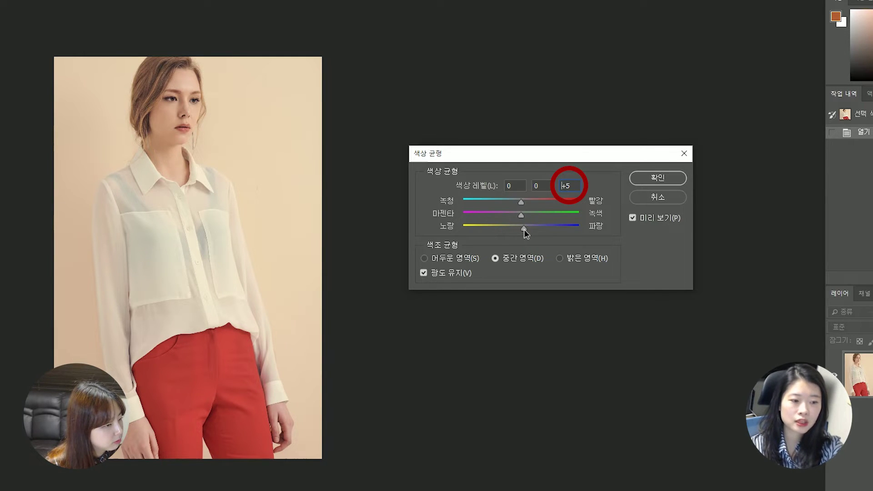
drag(524, 229, 517, 231)
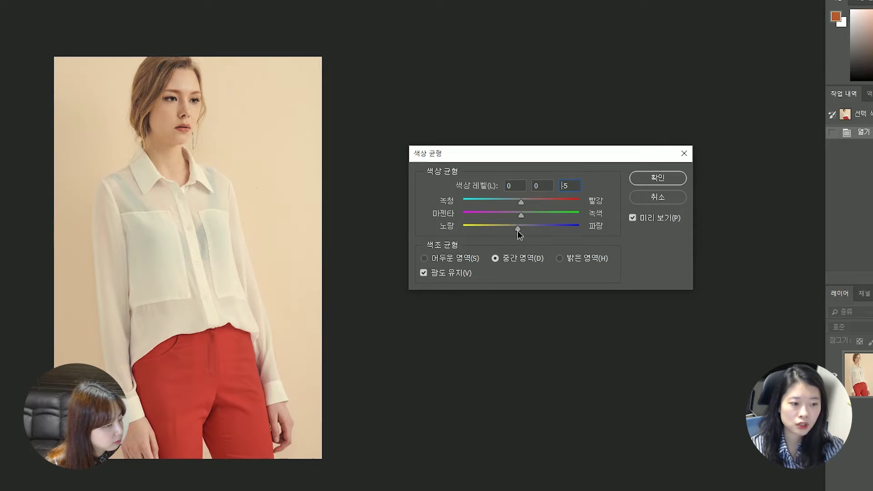
drag(517, 234, 514, 234)
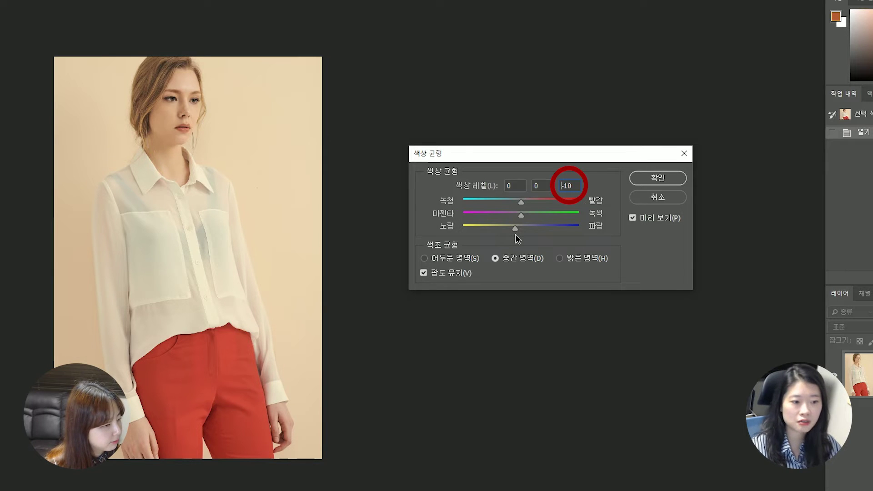
drag(515, 234, 527, 238)
Compare the photo with the preview off and on, and reset the yellow–blue level to 0
click(632, 217)
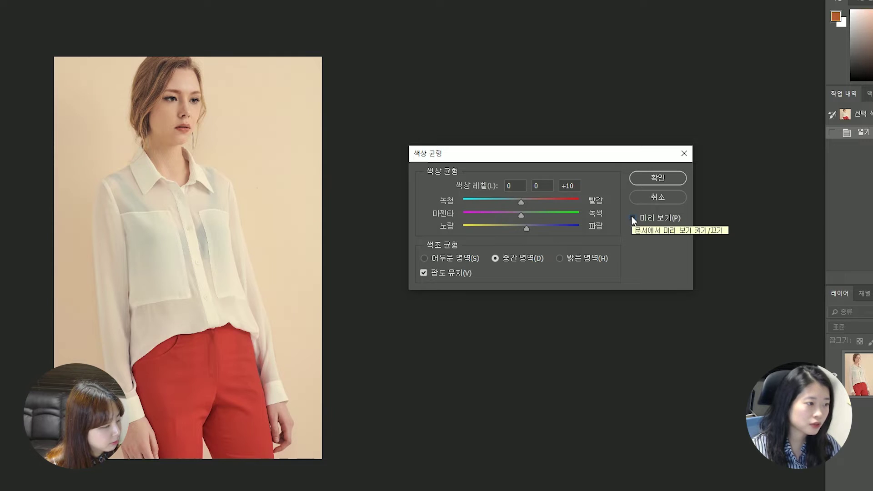
click(631, 217)
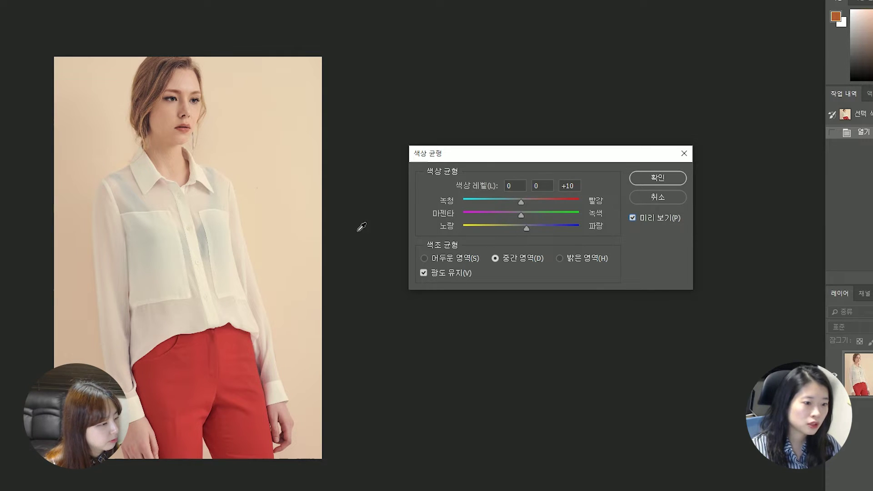
drag(530, 229, 521, 233)
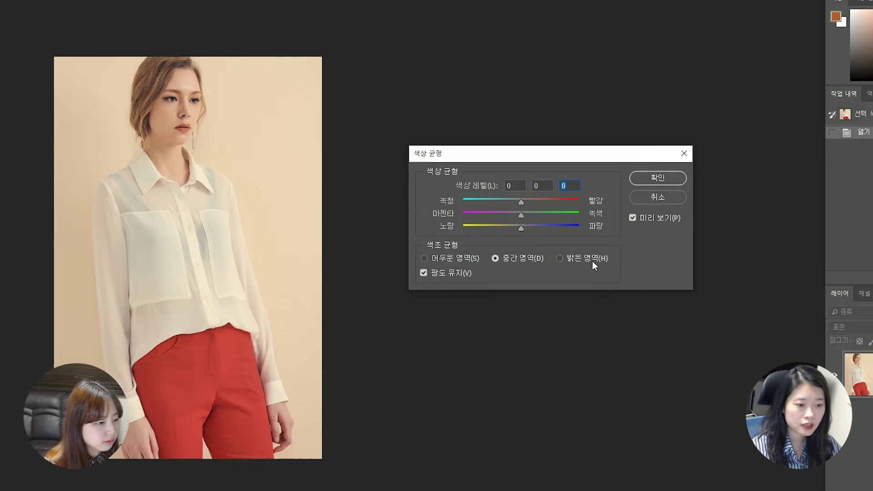
Switch through the tonal ranges to Highlights and try small colour shifts there, including -2 towards cyan
click(591, 260)
click(451, 257)
click(512, 257)
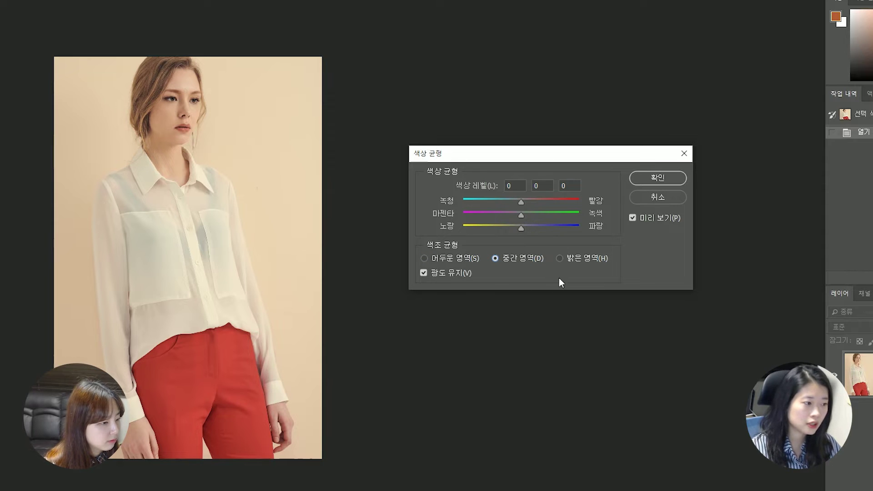
click(572, 261)
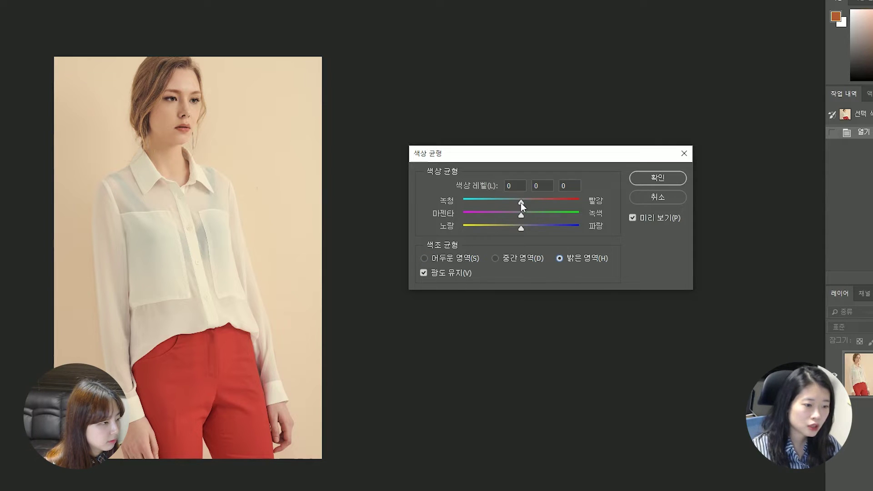
drag(520, 203, 520, 229)
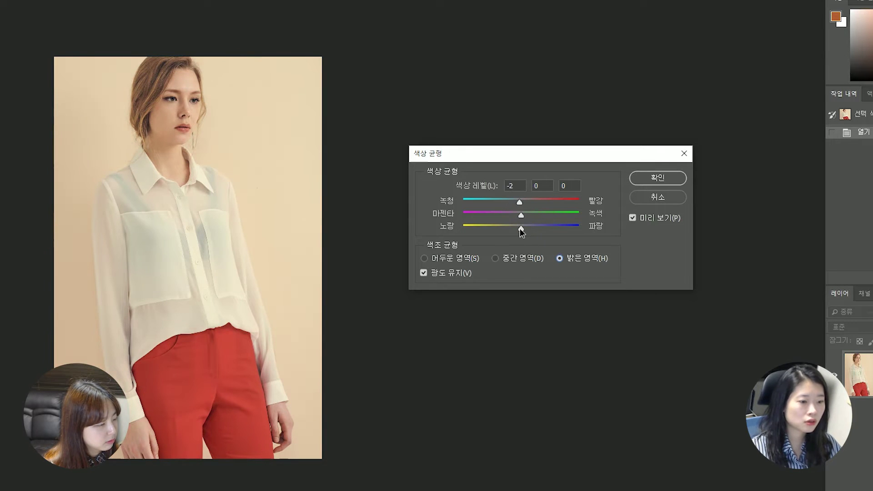
Compare cyan shifts of -15 in the midtones and -13 in the highlights, resetting each level to 0
click(527, 260)
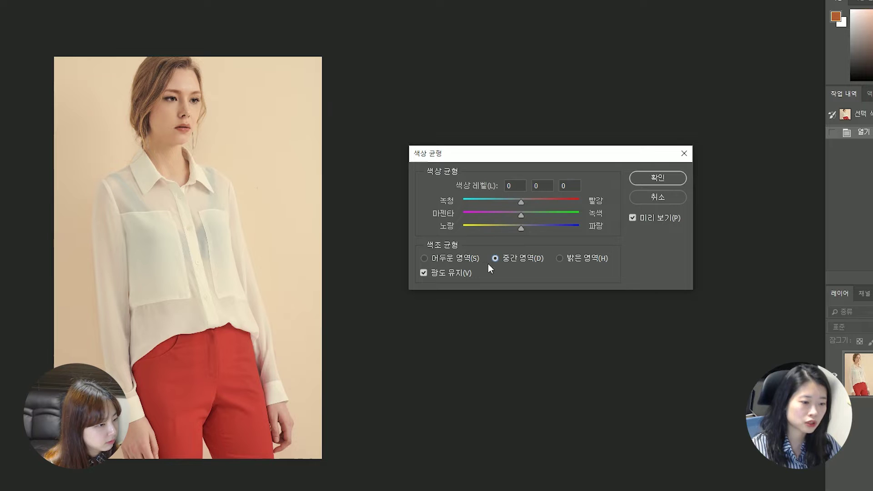
drag(515, 204, 512, 206)
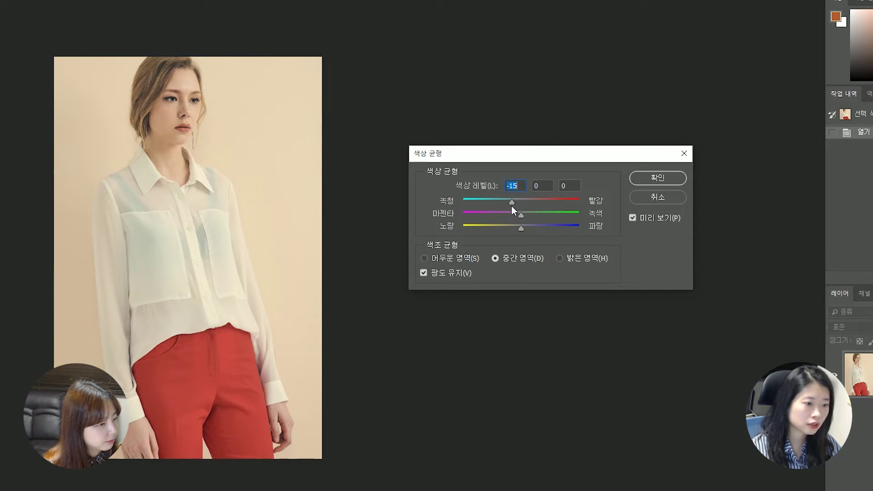
text(0)
click(588, 259)
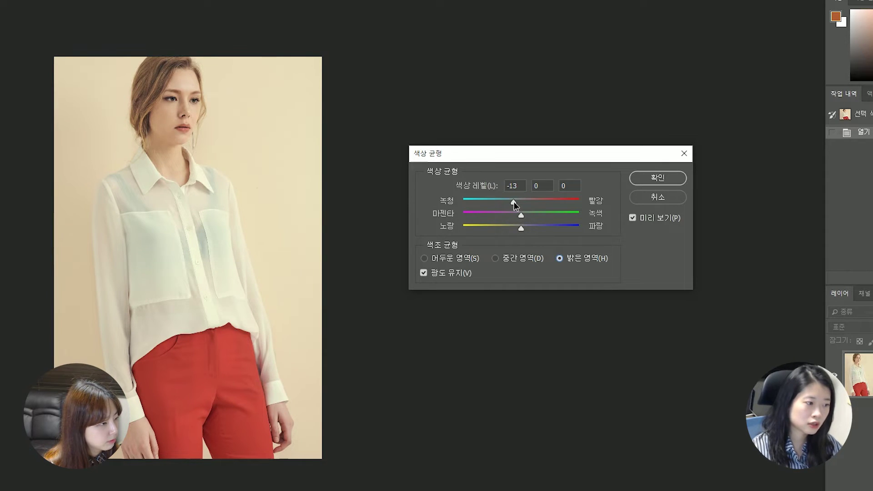
drag(515, 206, 513, 203)
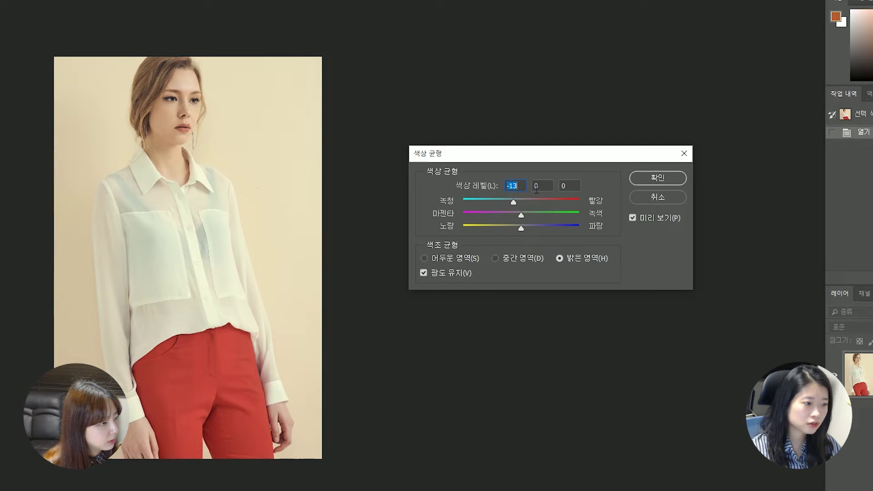
text(0)
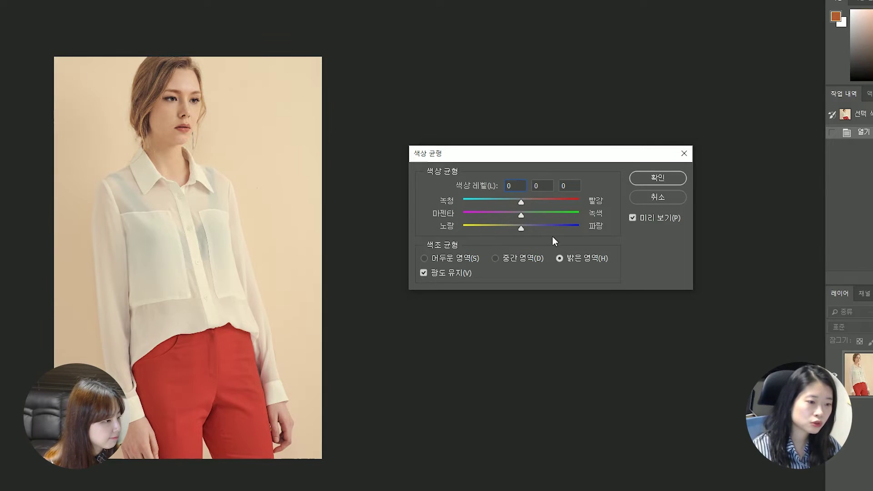
Try the colour level sliders on the shadows, return to Midtones, and cancel the Color Balance adjustment
click(464, 260)
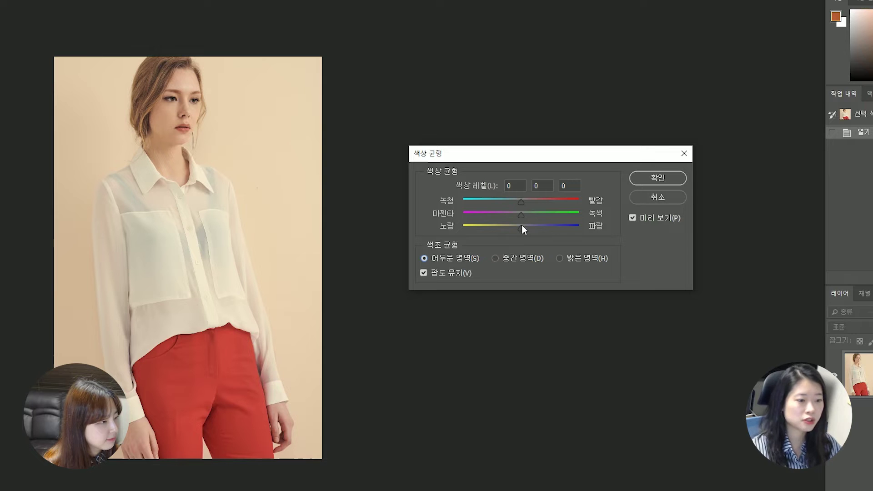
drag(521, 229, 522, 206)
key(alt+d)
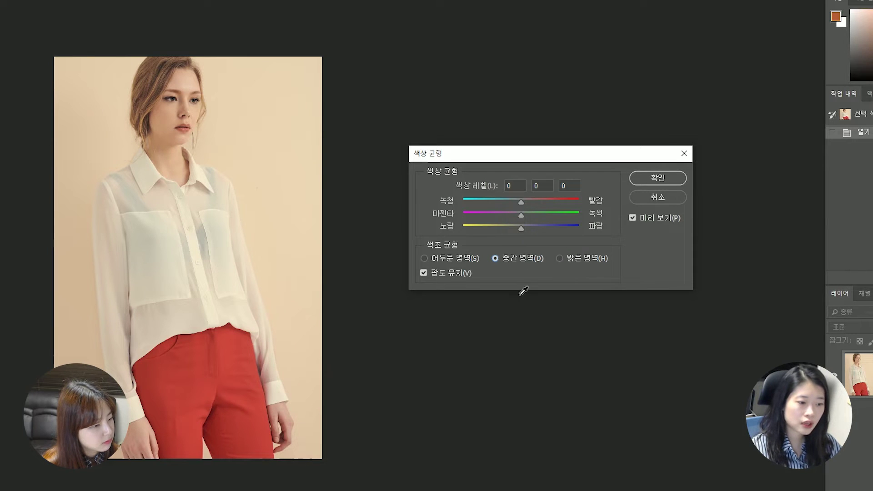
click(655, 198)
Open the Hue/Saturation adjustment beside the red-trousers photo and try shifting the master hue, resetting it to 0
click(110, 7)
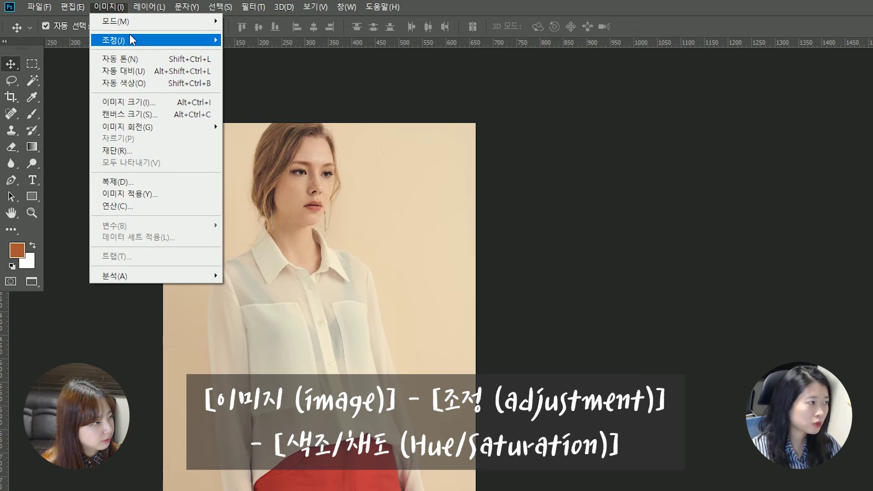
mouse_move(132, 43)
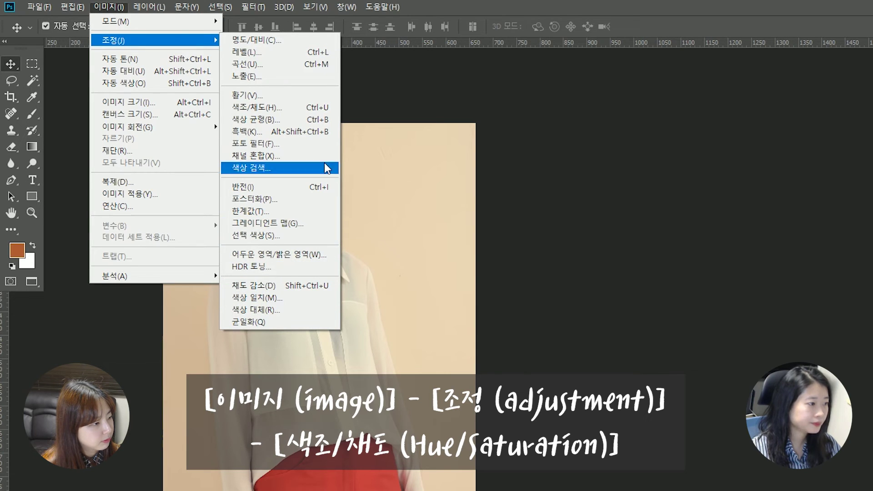
click(333, 110)
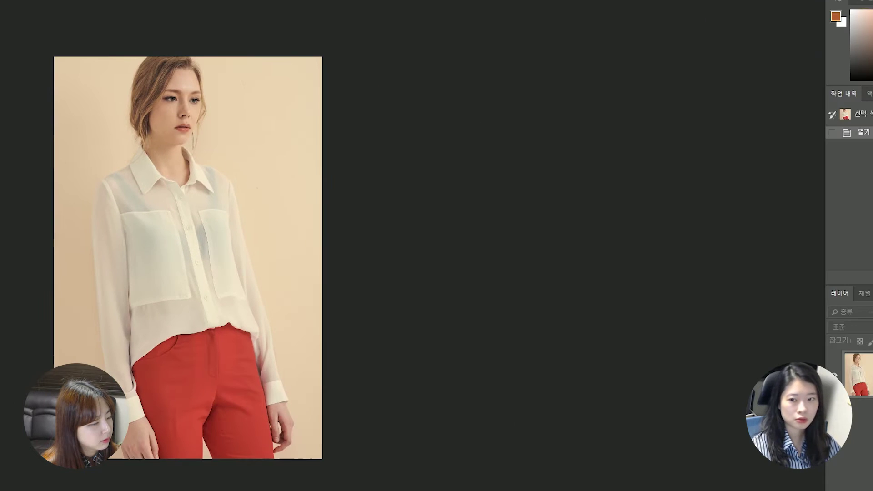
drag(675, 164, 458, 150)
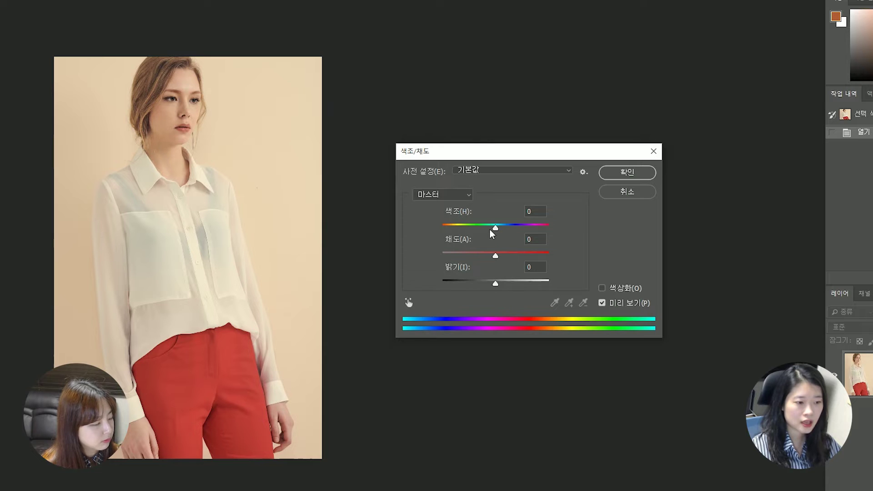
mouse_move(495, 229)
mouse_down()
mouse_move(518, 229)
mouse_move(453, 240)
mouse_move(532, 230)
mouse_move(495, 242)
mouse_up()
text(0)
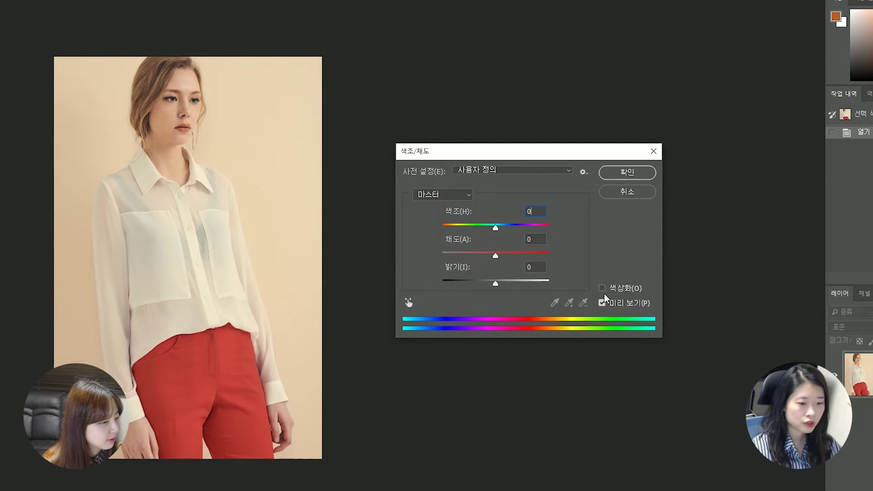
Try colorizing the photo with hue 44 and saturation 48, and turn Colorize off again
click(634, 291)
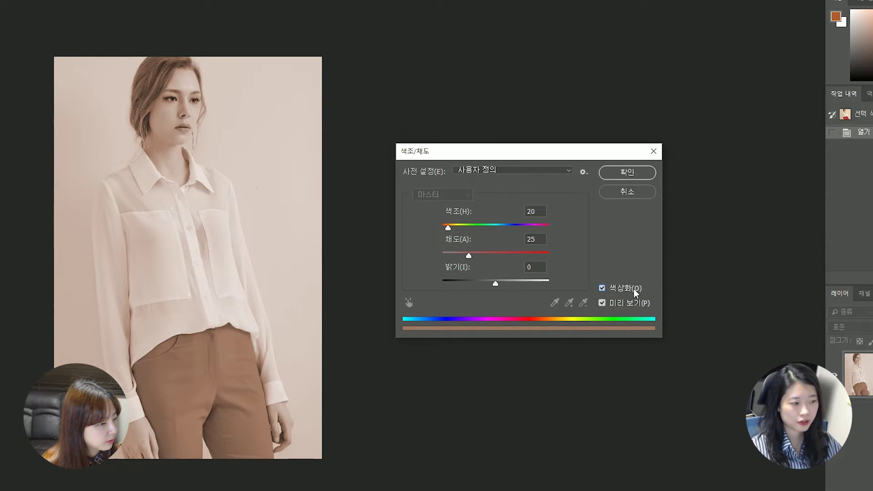
click(449, 229)
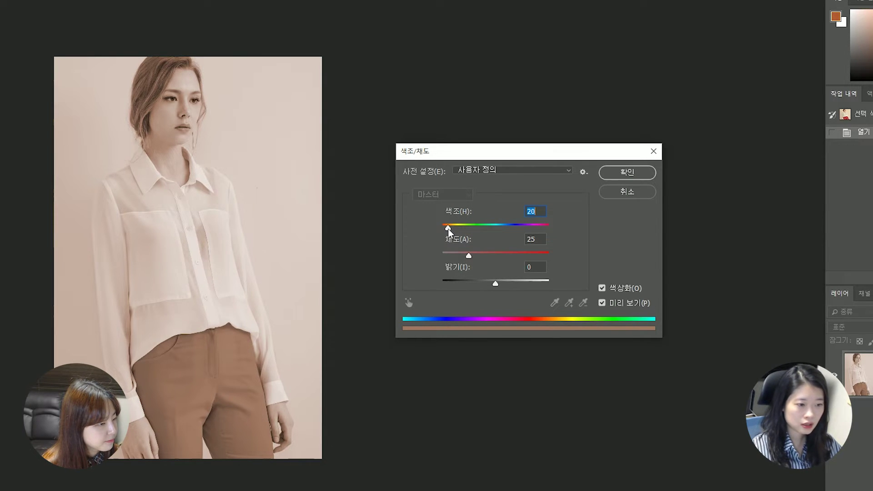
mouse_move(449, 231)
mouse_down()
mouse_move(533, 233)
mouse_move(457, 237)
mouse_move(456, 244)
mouse_up()
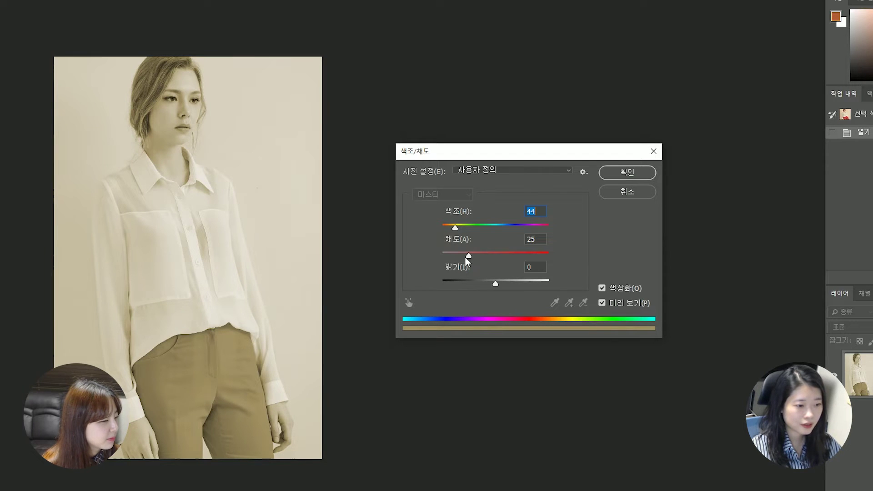
drag(470, 257, 495, 258)
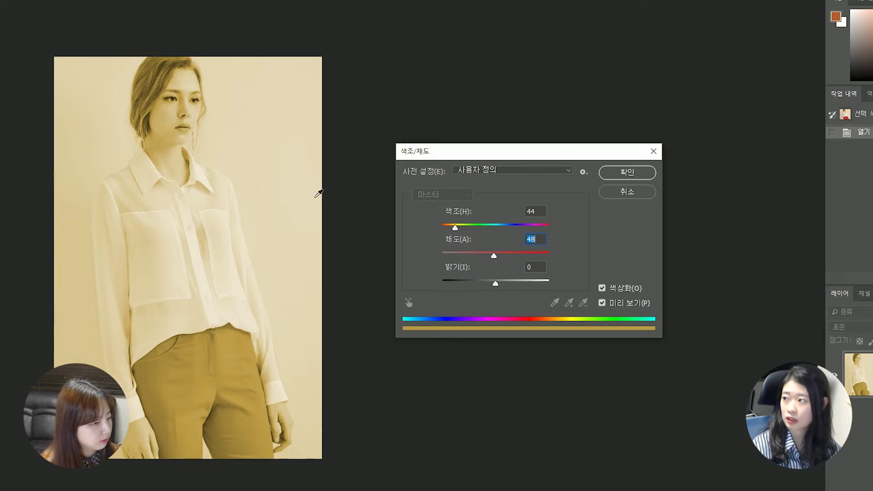
click(617, 294)
Try shifting the master hue and the lightness, including lightness +8, and reset both to 0
drag(496, 229, 516, 269)
text(0)
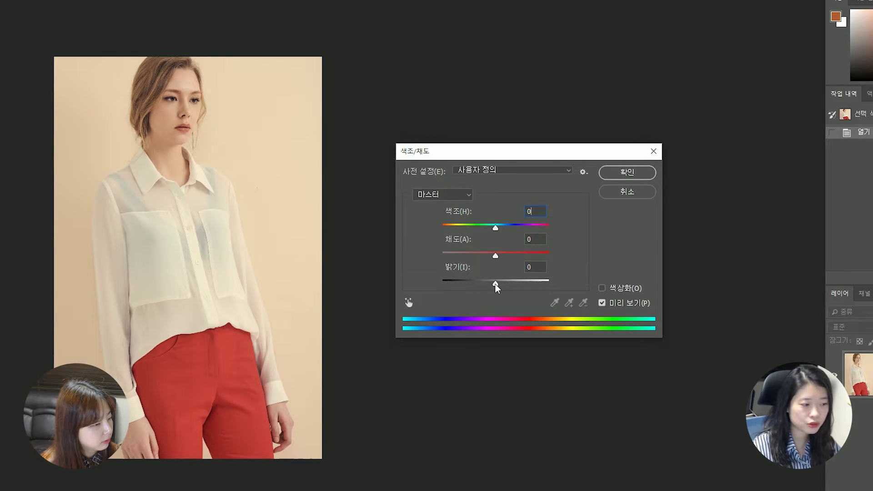
drag(496, 286, 502, 368)
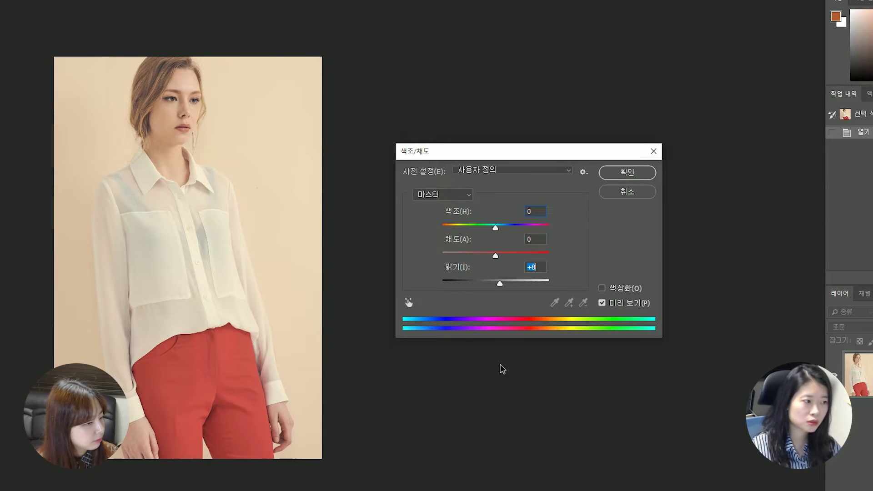
drag(502, 370, 501, 369)
text(0)
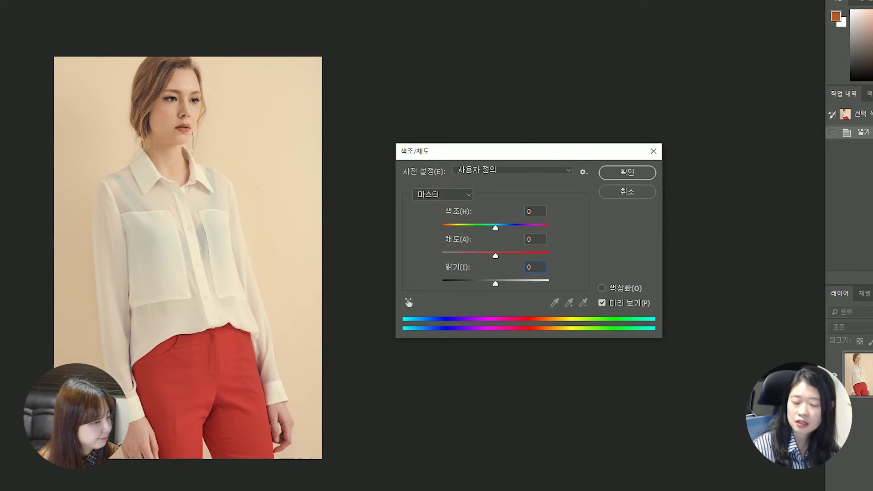
drag(496, 284, 505, 301)
text(0)
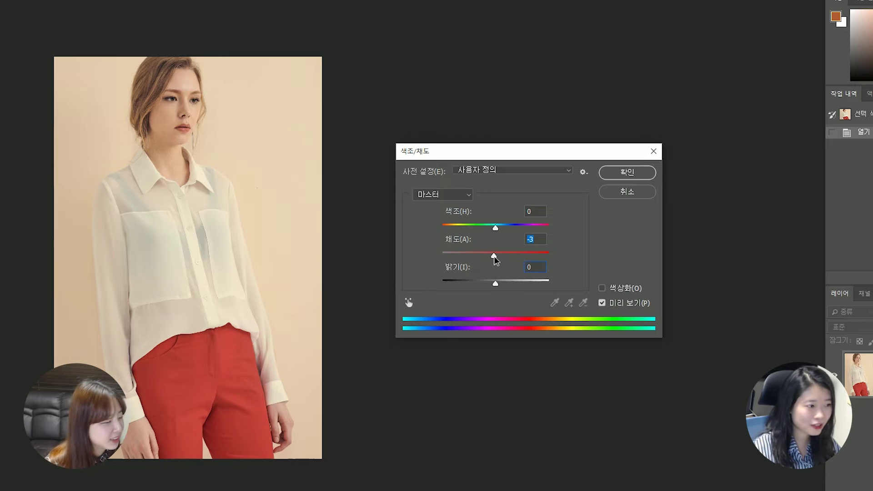
Try lower and higher master saturation values, including -3, +21 and +3, and cancel the Hue/Saturation adjustment
mouse_move(495, 256)
mouse_down()
mouse_move(506, 265)
mouse_move(500, 270)
mouse_up()
text(0)
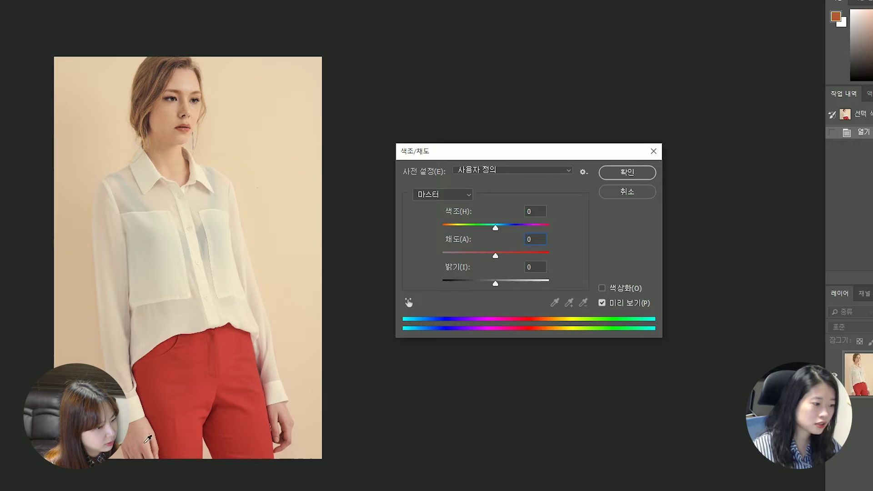
click(508, 256)
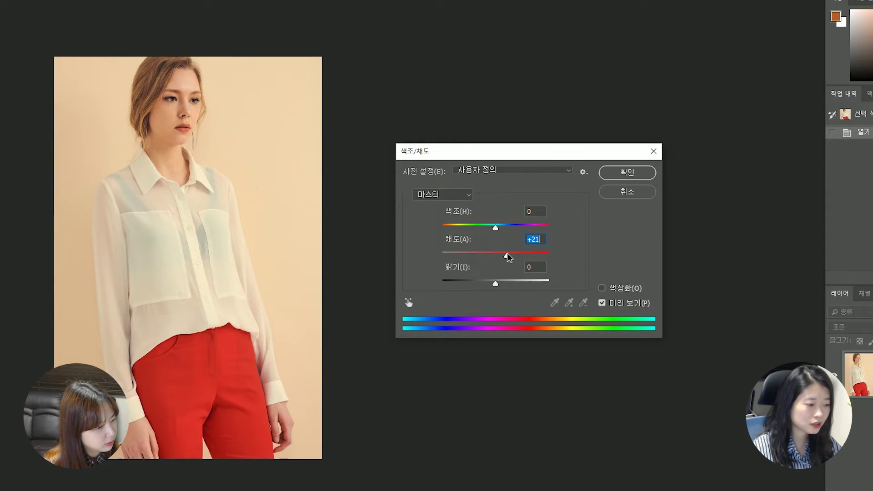
drag(508, 257, 499, 275)
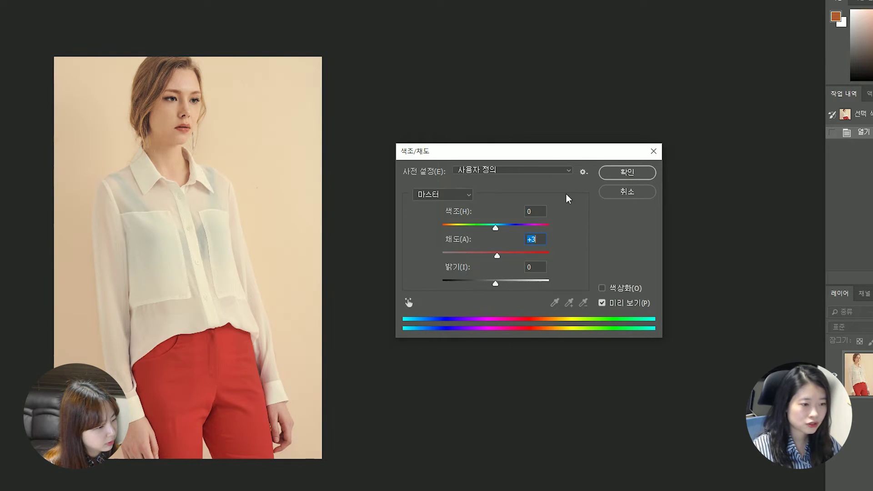
click(614, 198)
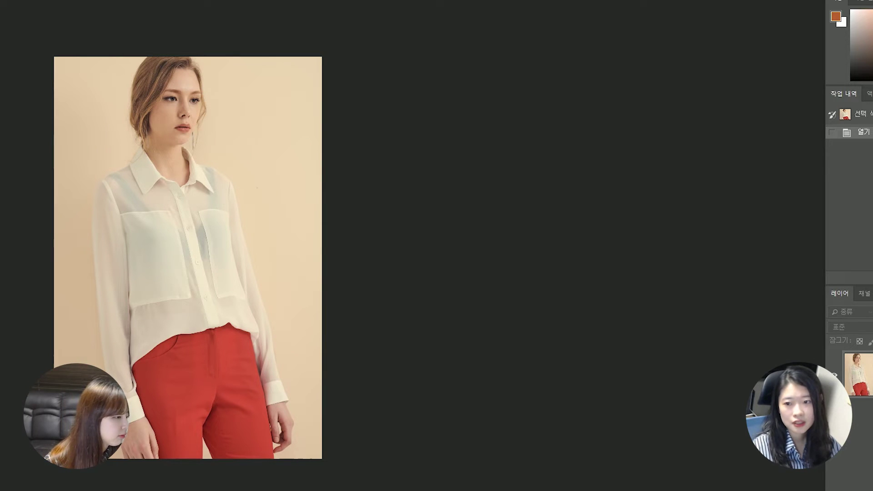
Close the red-trousers photo and bring up the cream-coat photo, leaving free canvas space beside it
drag(425, 337, 455, 339)
key(ctrl+w)
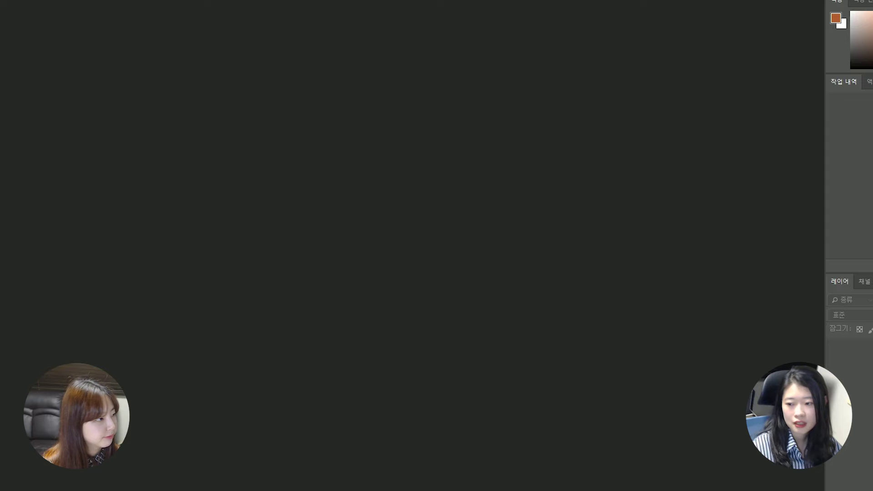
drag(564, 393, 556, 394)
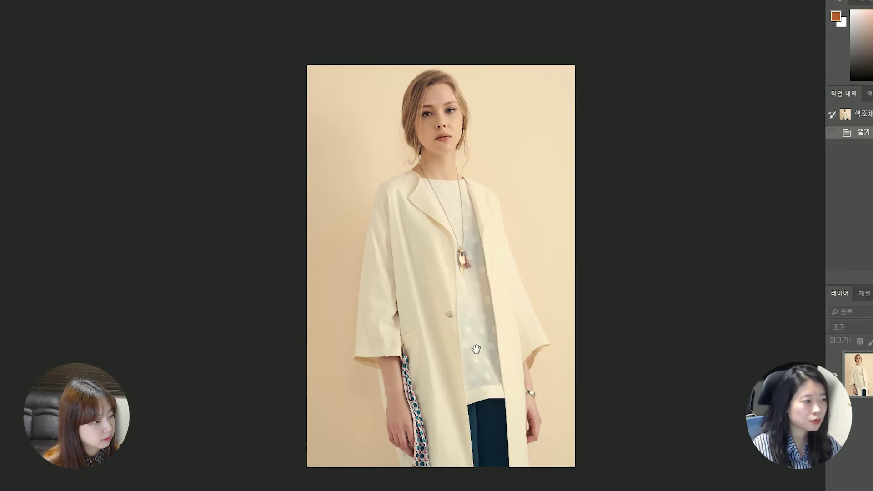
drag(459, 365, 230, 357)
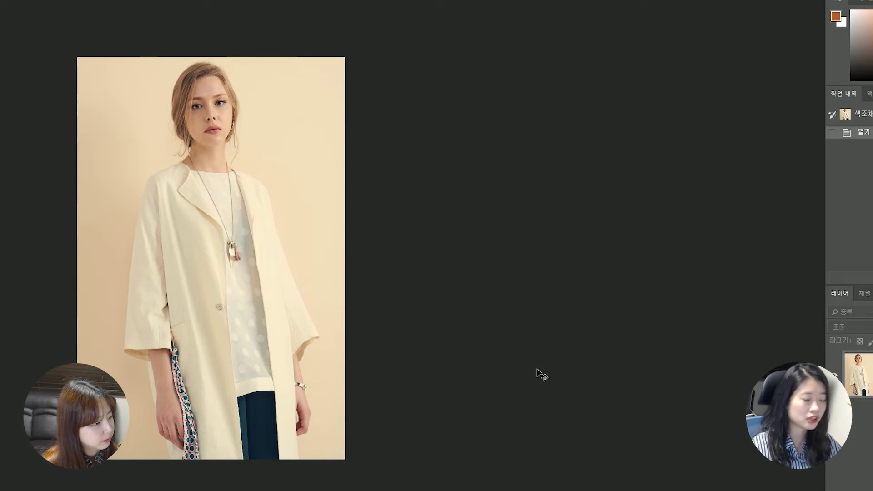
Open Hue/Saturation beside the cream-coat photo, try lowering the Yellows saturation to -60, and cancel the adjustment
key(ctrl+u)
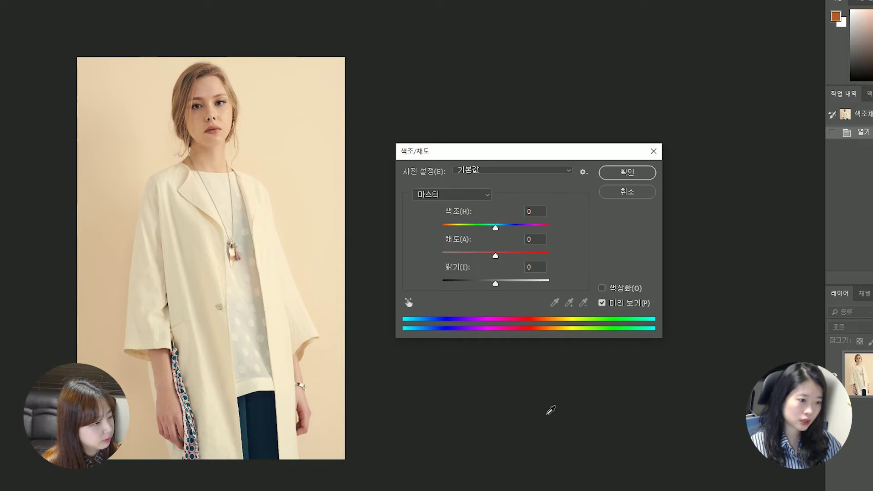
drag(459, 150, 468, 148)
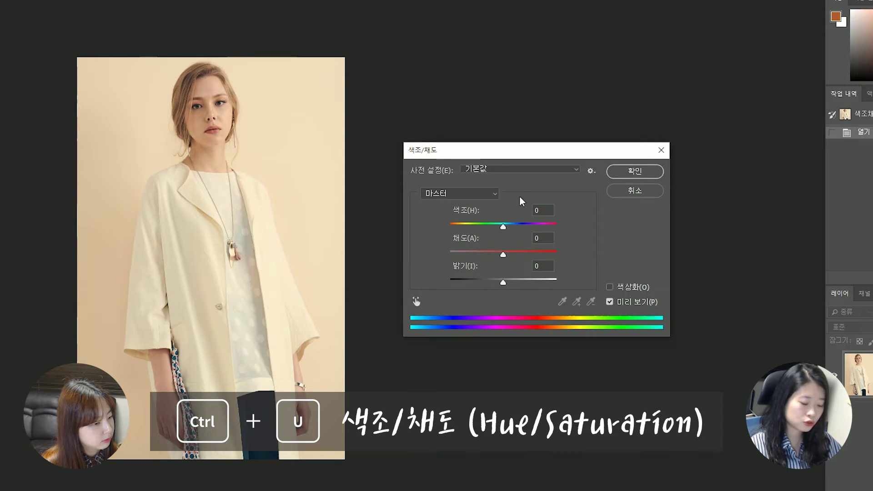
drag(588, 150, 597, 148)
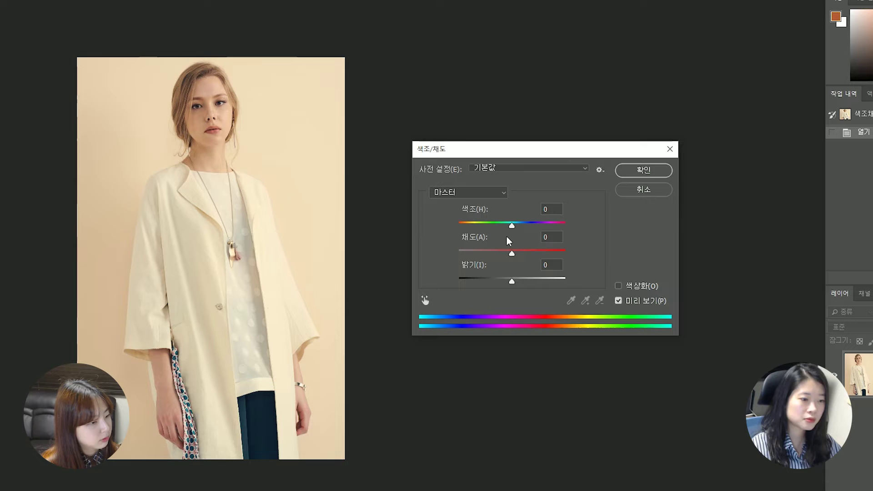
click(490, 196)
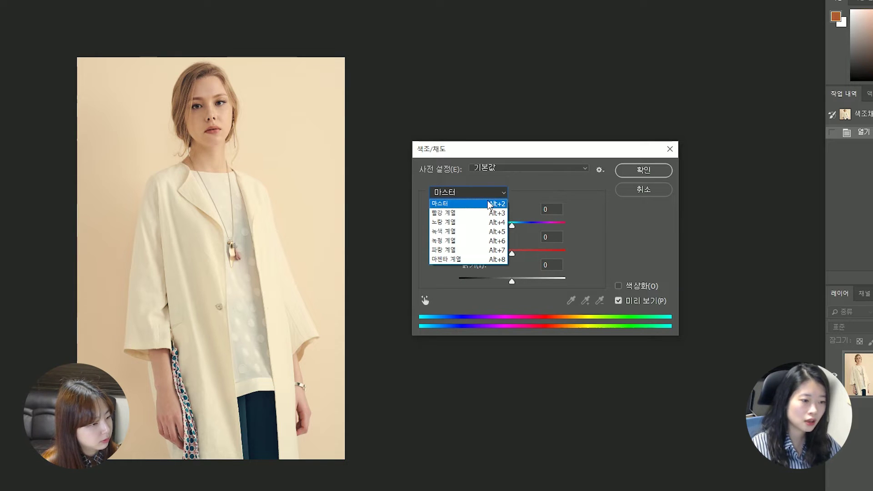
click(486, 227)
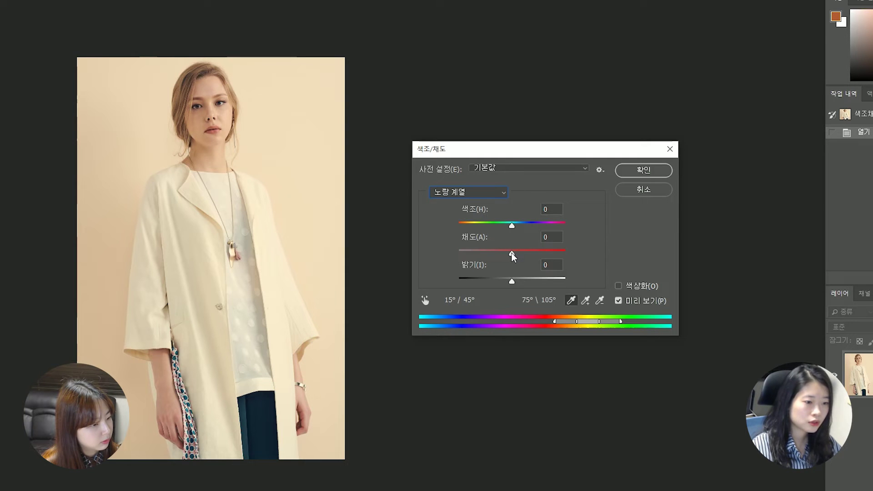
drag(512, 255, 481, 261)
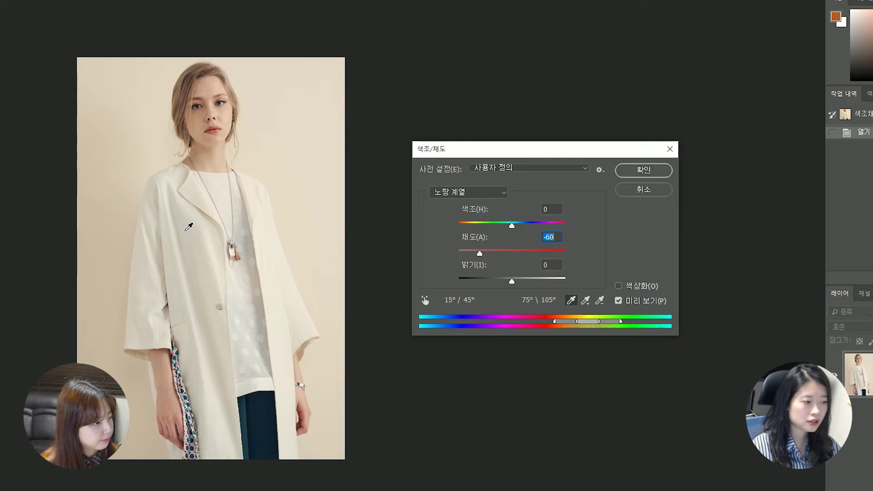
click(664, 191)
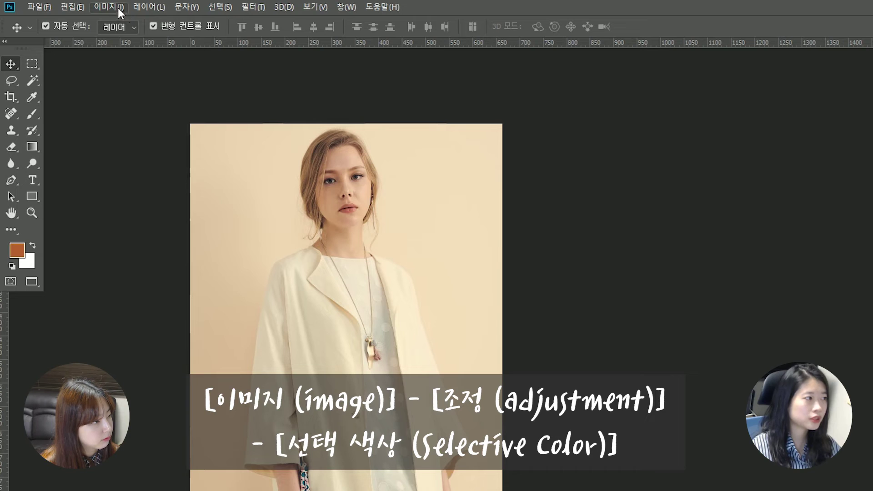
Open Selective Color beside the photo and try reducing yellow in the Yellows to -53%, comparing the Absolute and Relative methods
click(118, 8)
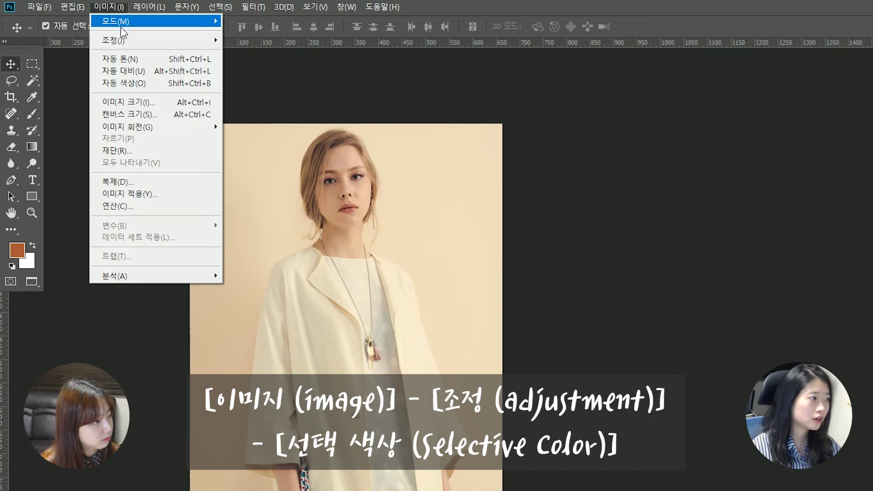
mouse_move(122, 40)
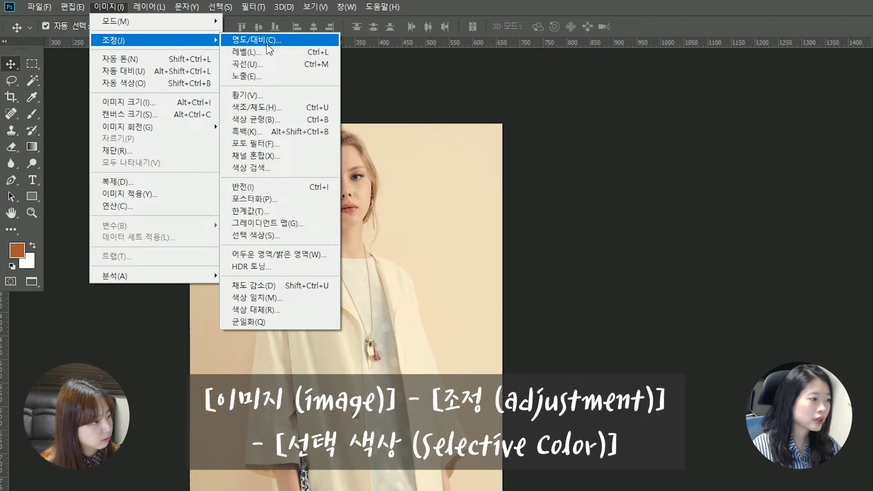
click(300, 237)
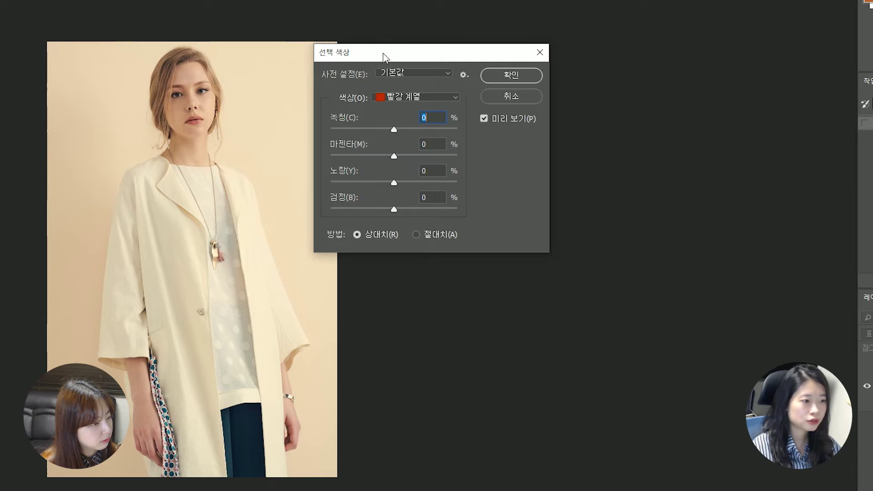
drag(383, 56, 551, 133)
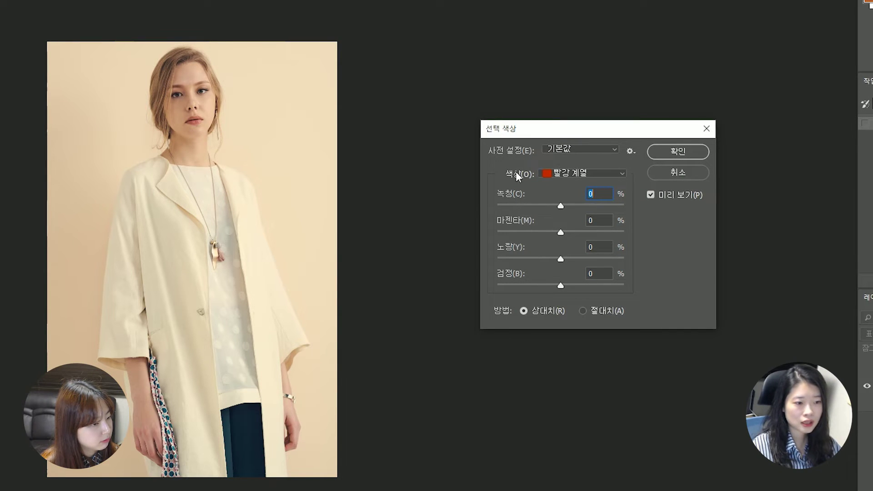
click(607, 173)
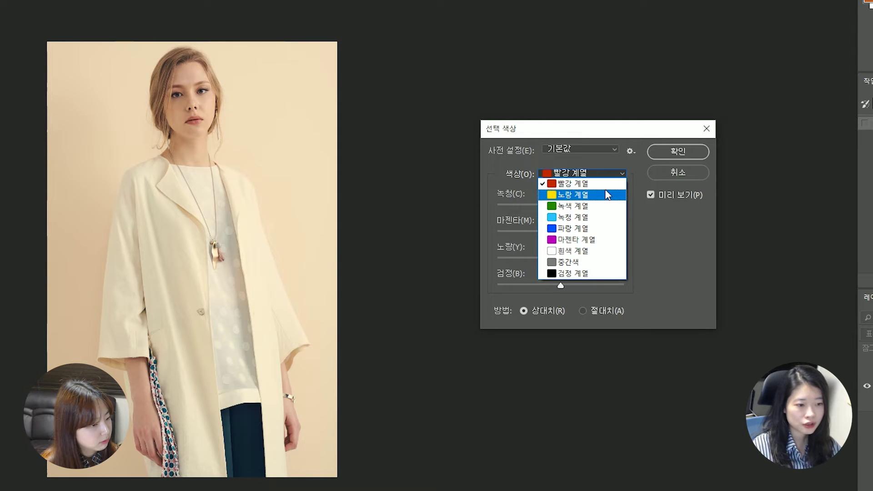
click(608, 195)
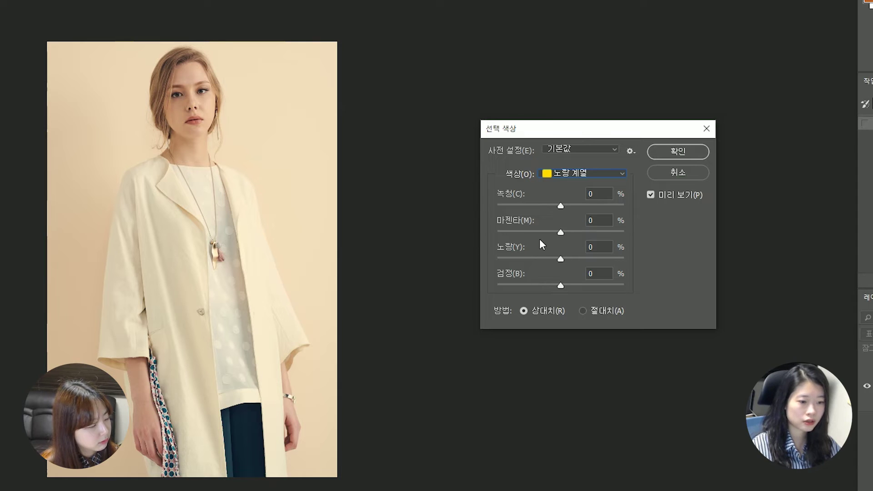
drag(561, 261, 533, 262)
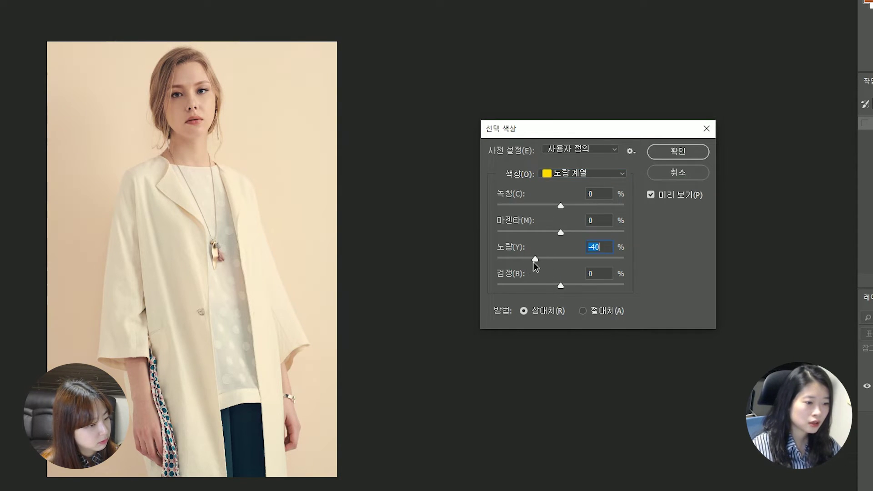
click(582, 309)
click(549, 314)
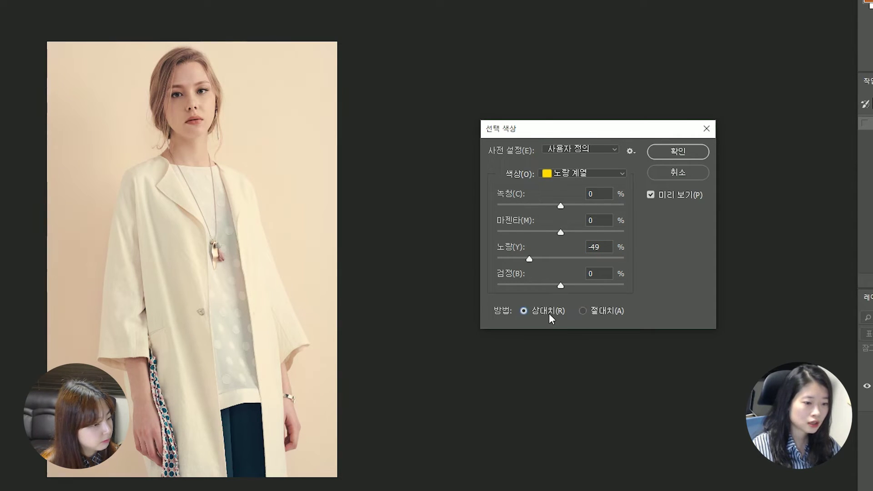
drag(525, 259, 527, 277)
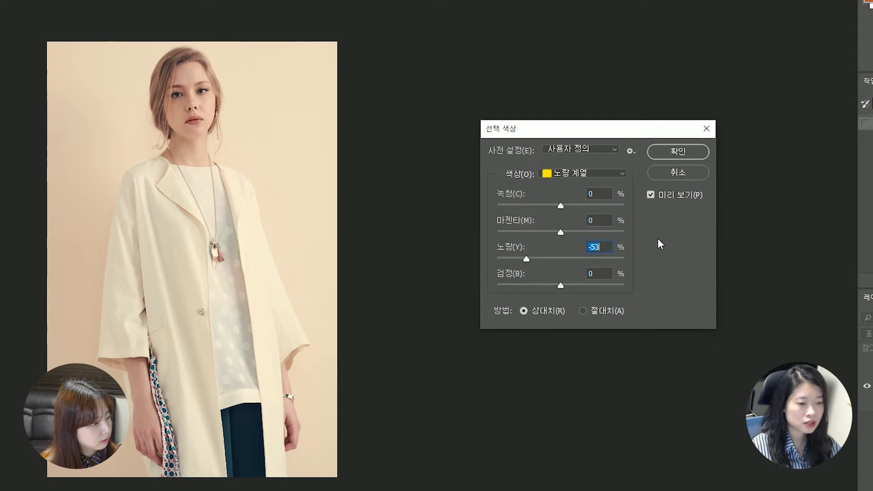
Try magenta -24% in the Yellows, compare the photo with and without the preview, and lower yellow to -61%
drag(561, 230, 546, 239)
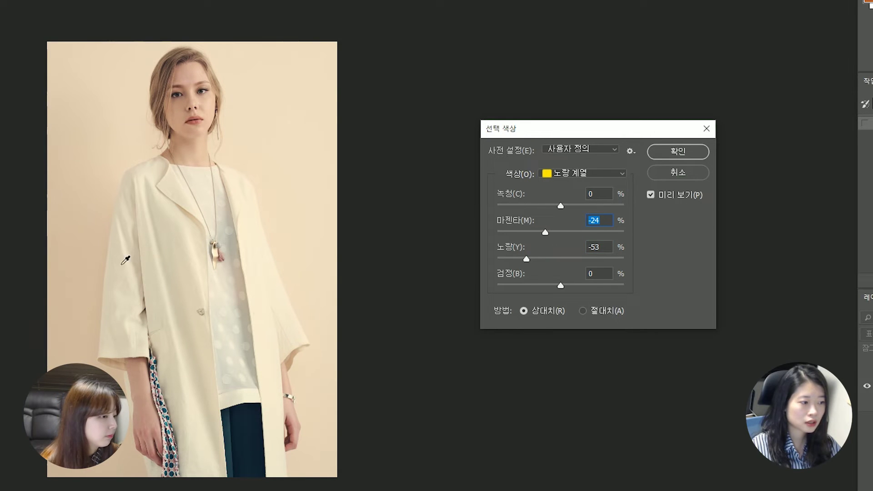
click(688, 194)
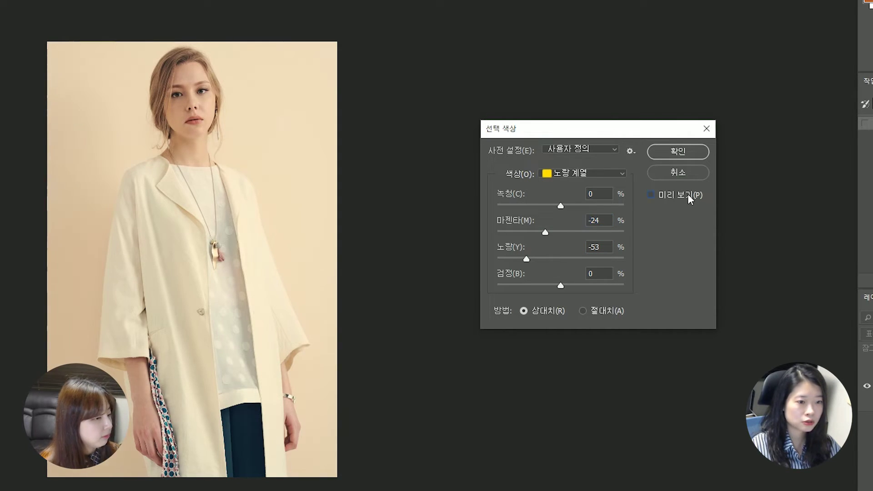
click(688, 195)
click(688, 194)
click(688, 194)
click(688, 194)
click(689, 195)
drag(530, 260, 522, 264)
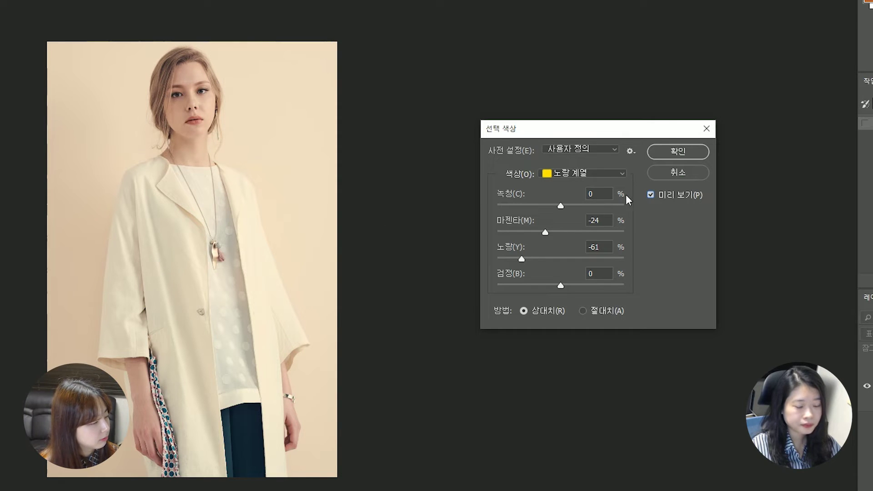
Try yellow -39% in the Whites and a lower magenta value in the Neutrals
click(585, 173)
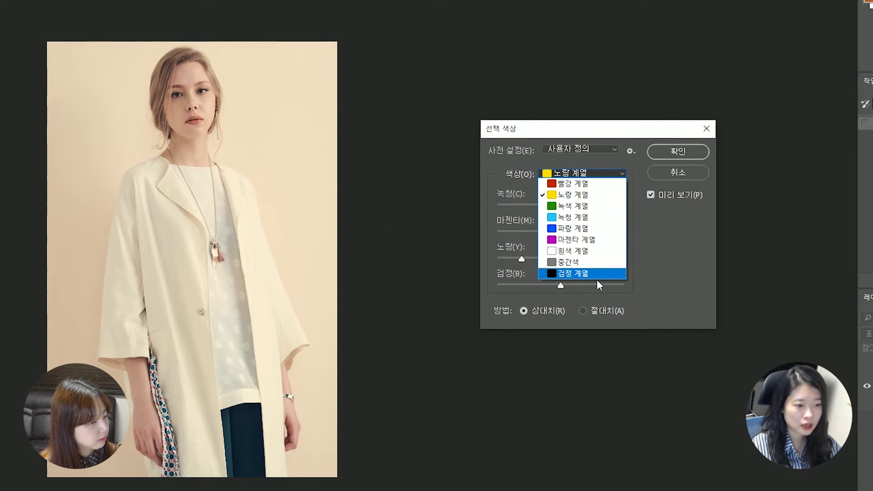
click(591, 253)
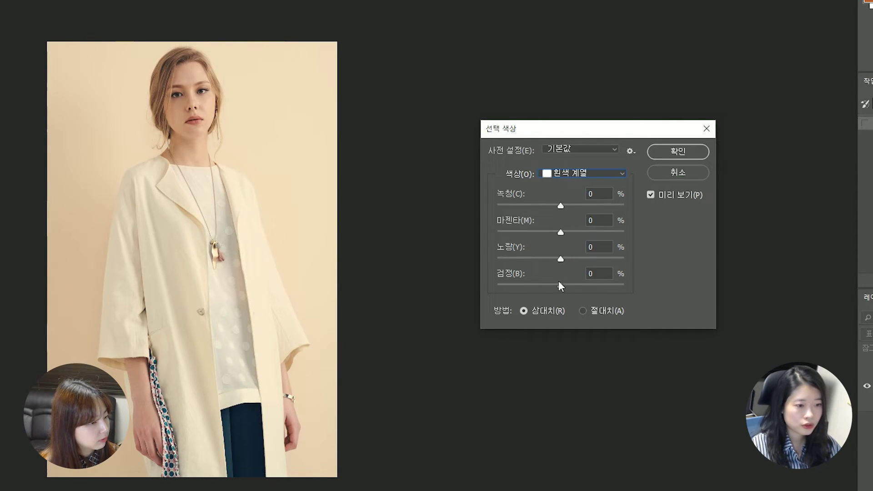
drag(560, 258, 535, 266)
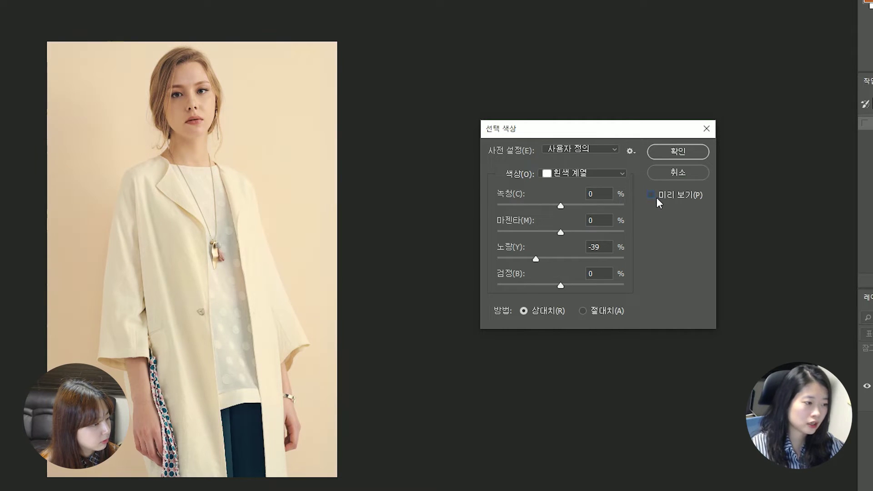
click(588, 175)
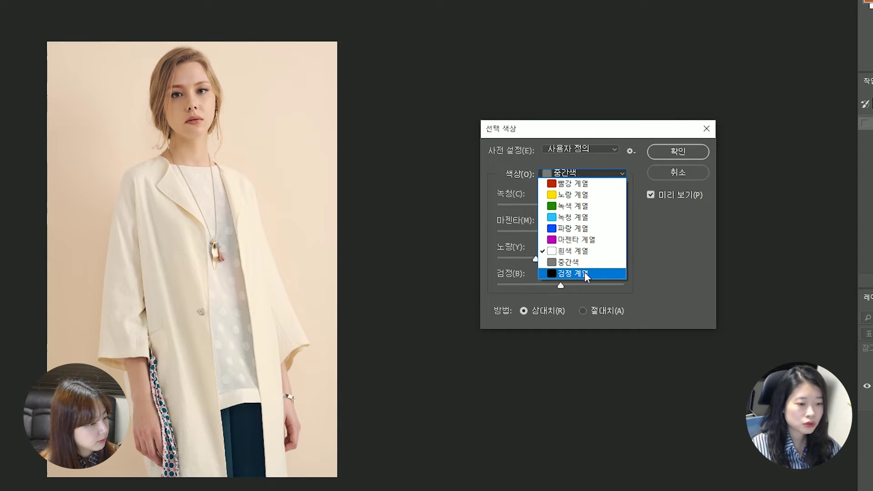
click(587, 264)
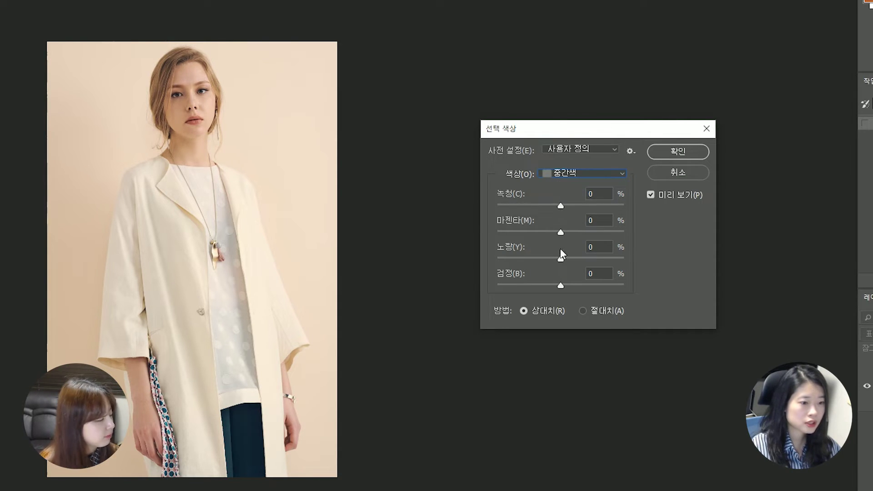
drag(560, 231, 541, 233)
Try magenta -100% in the Blues, compare the trousers with and without the preview, and cancel Selective Color
click(566, 174)
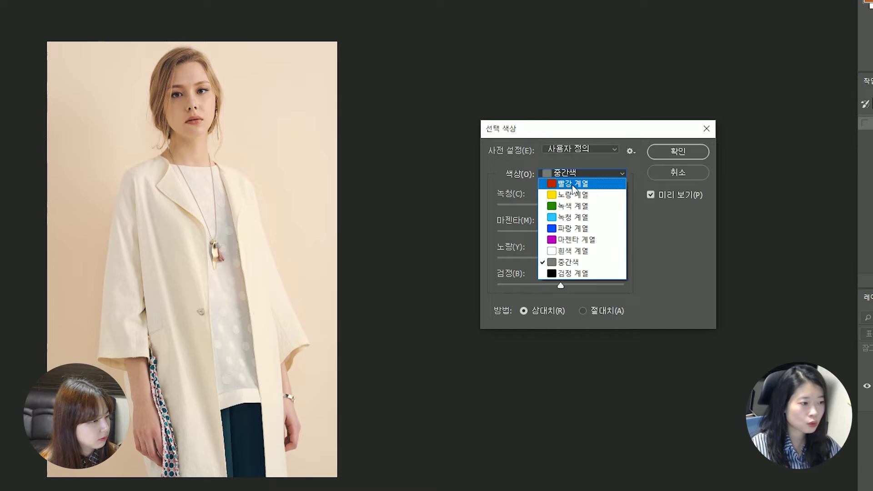
click(573, 187)
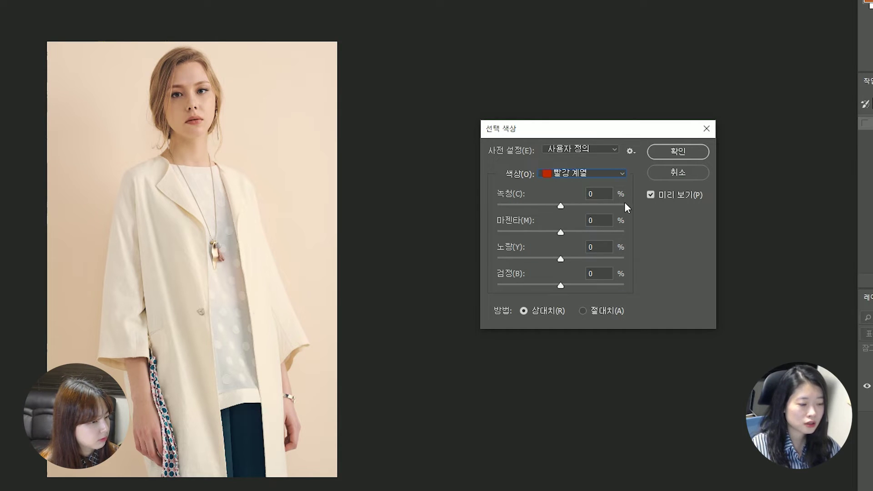
click(553, 174)
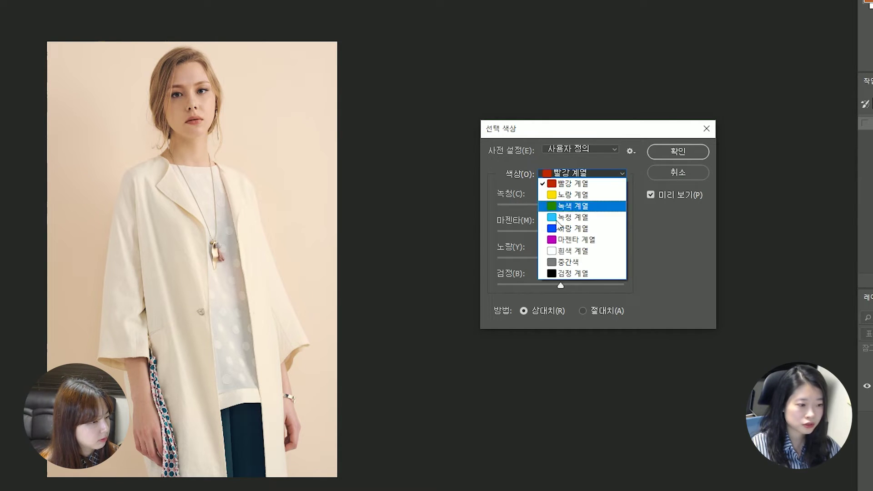
click(575, 228)
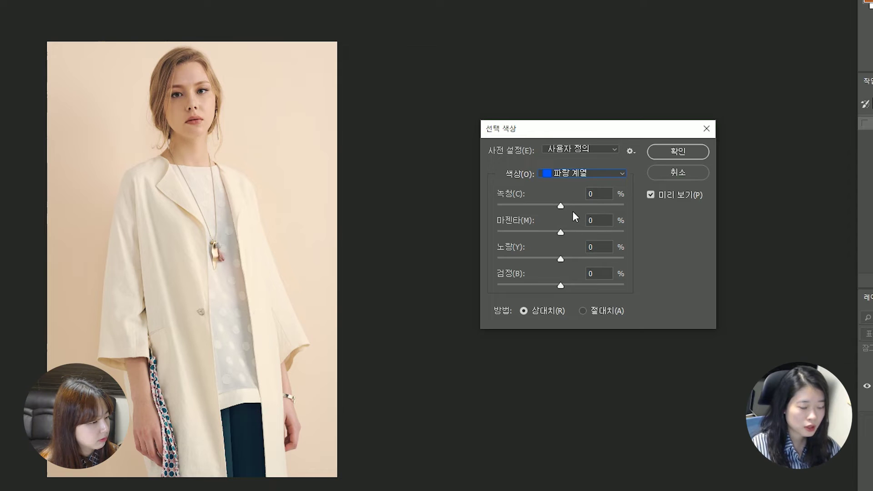
drag(589, 231, 551, 232)
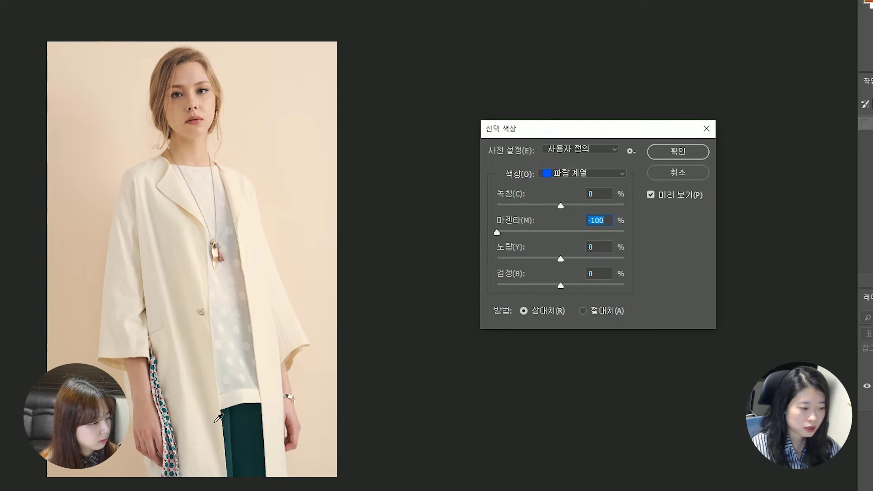
click(650, 194)
click(650, 195)
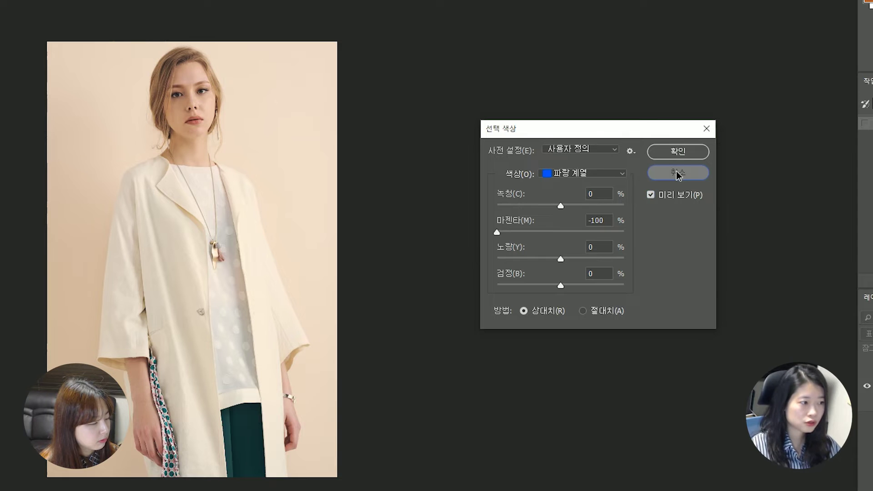
click(677, 174)
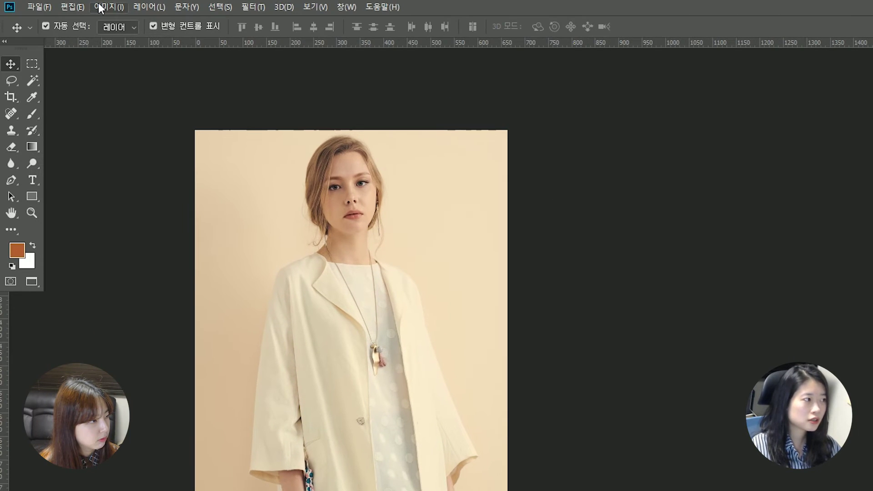
Display the list of available image adjustments
click(100, 8)
mouse_move(146, 42)
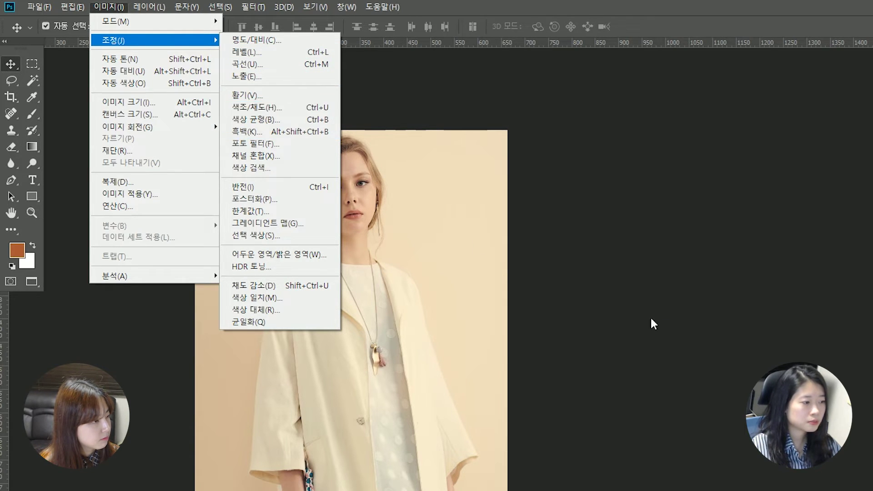
key(Escape)
key(Escape)
key(ctrl+r)
key(ctrl+r)
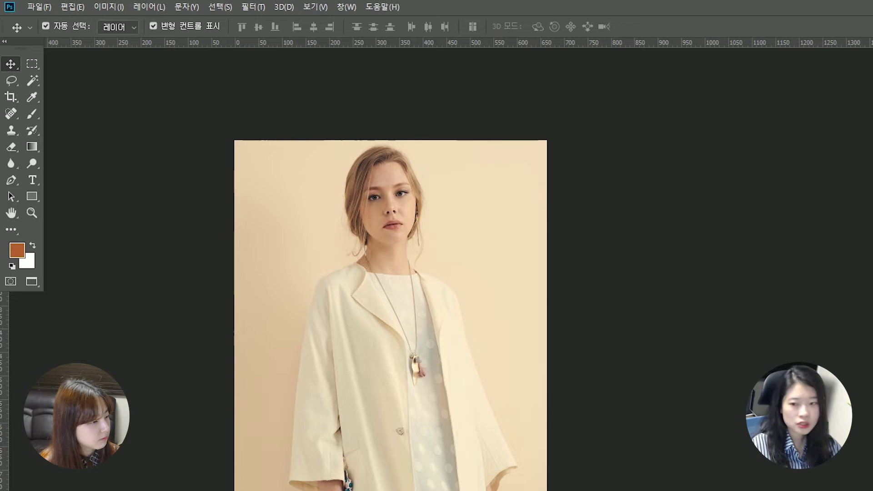
click(114, 6)
mouse_move(113, 40)
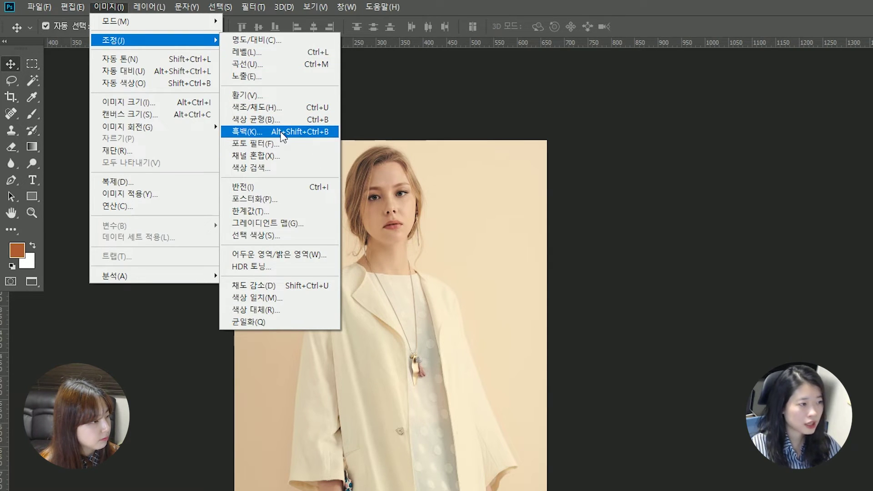
key(Escape)
key(Escape)
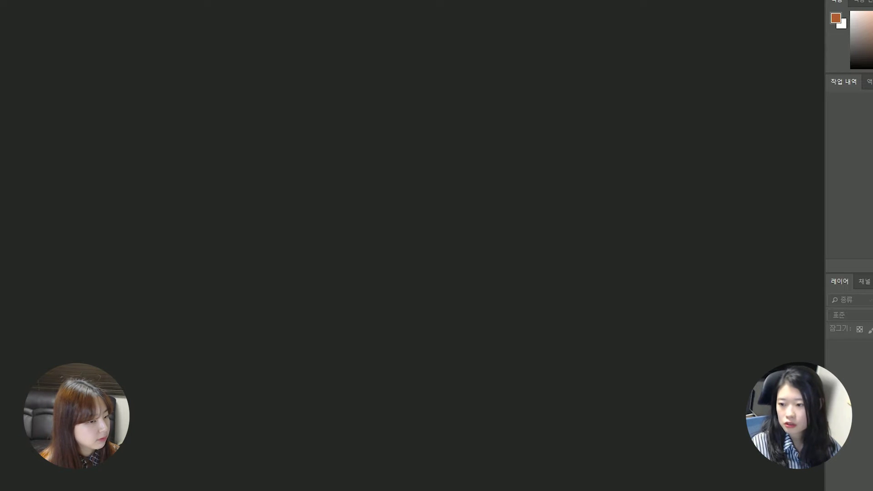
Open the sample photo 선택 색상, 색상대체 예시.jpg of the model in red trousers and leave free space beside it
drag(740, 384, 716, 331)
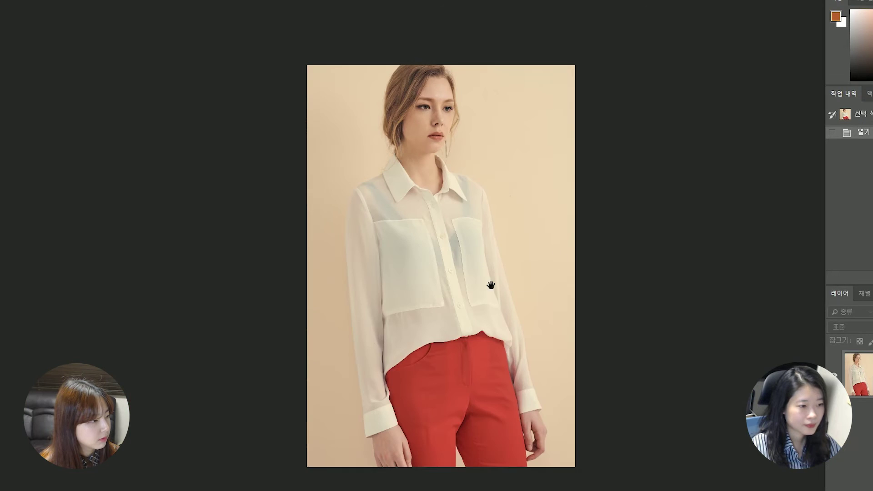
drag(499, 284, 286, 273)
Try turning the photo monochrome with Hue/Saturation at saturation -100, and cancel the adjustment
key(ctrl+u)
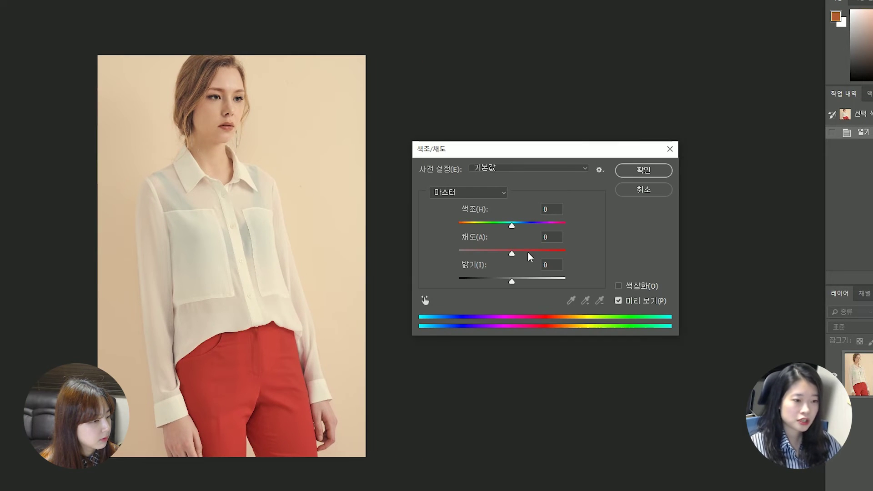
drag(512, 257, 436, 277)
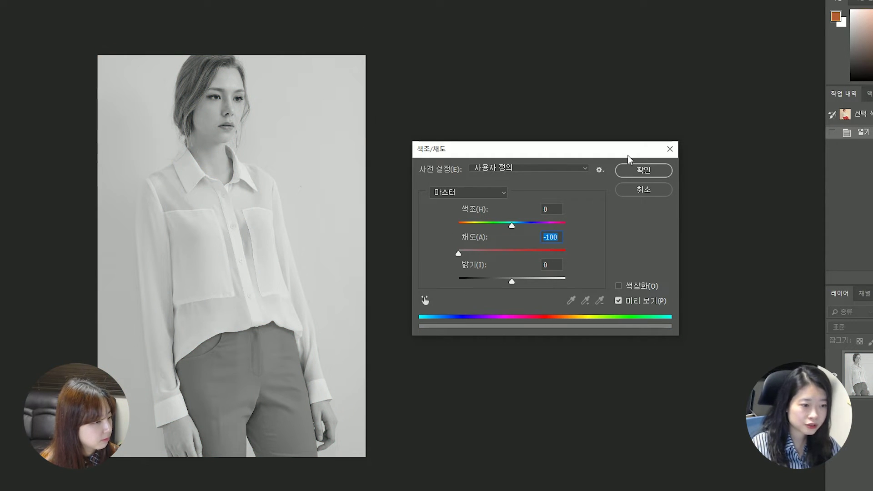
click(634, 191)
Desaturate the photo in one go, and restore its original opened state from the history snapshot
click(109, 7)
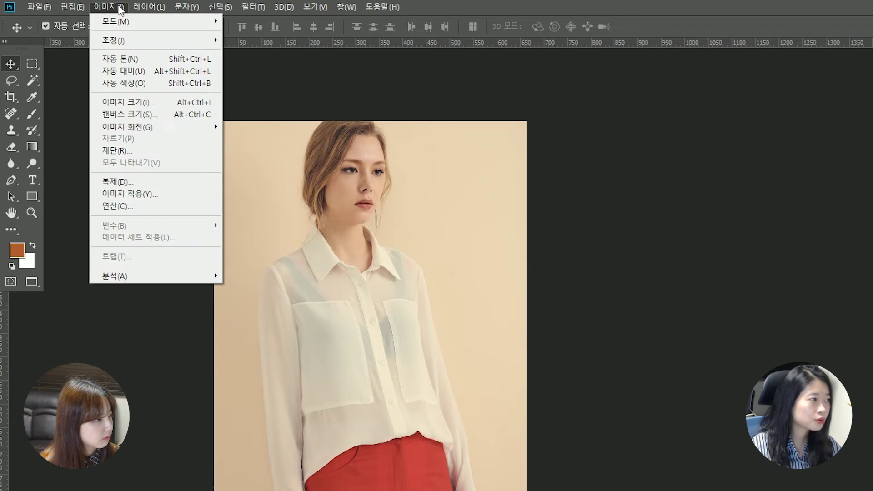
mouse_move(127, 43)
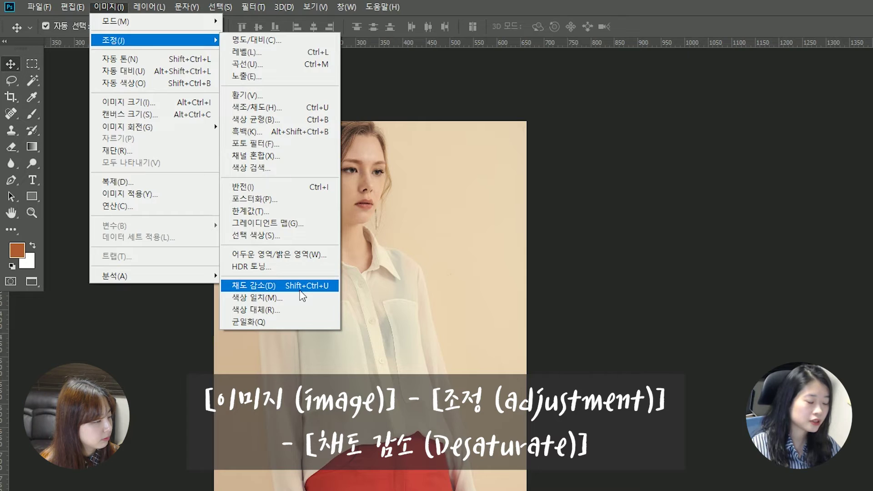
click(300, 291)
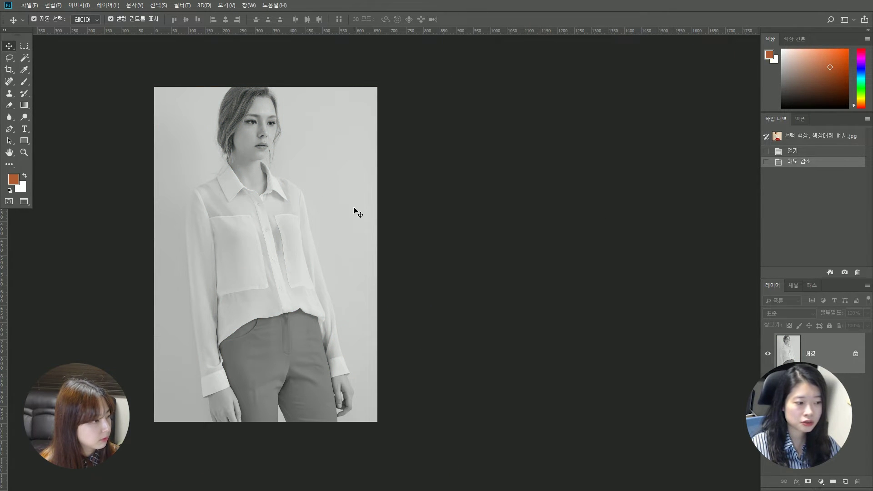
click(824, 137)
Try a Black & White adjustment with reds 11%, yellows 74% and cyans 55%
click(79, 5)
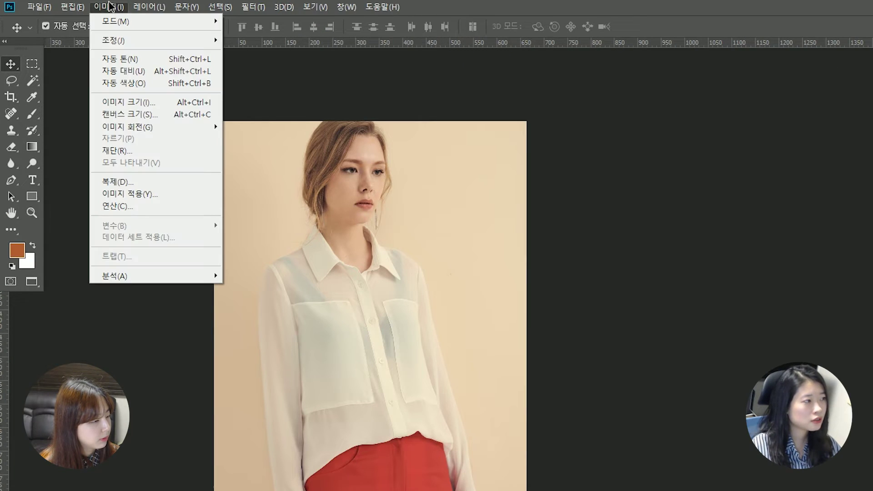
mouse_move(92, 28)
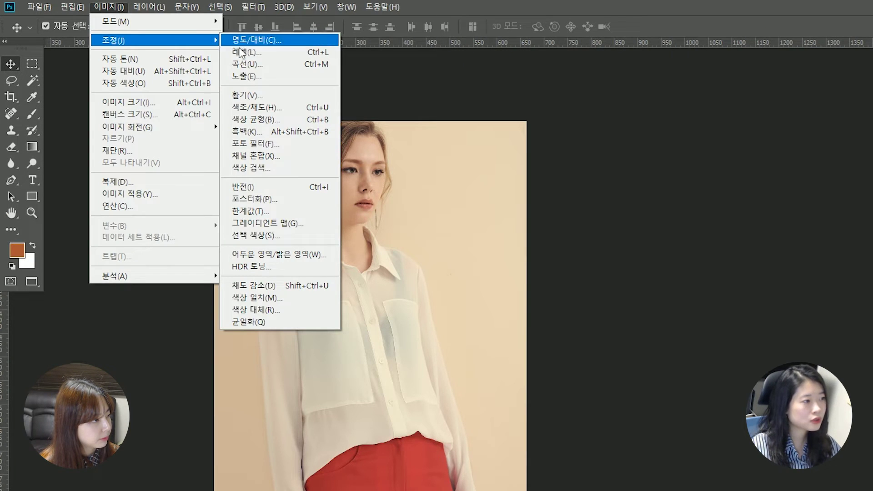
click(304, 136)
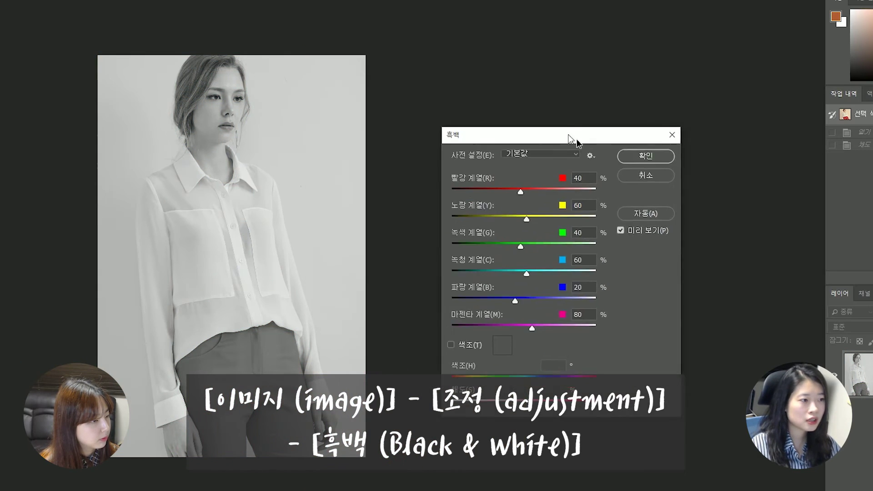
drag(568, 135, 624, 95)
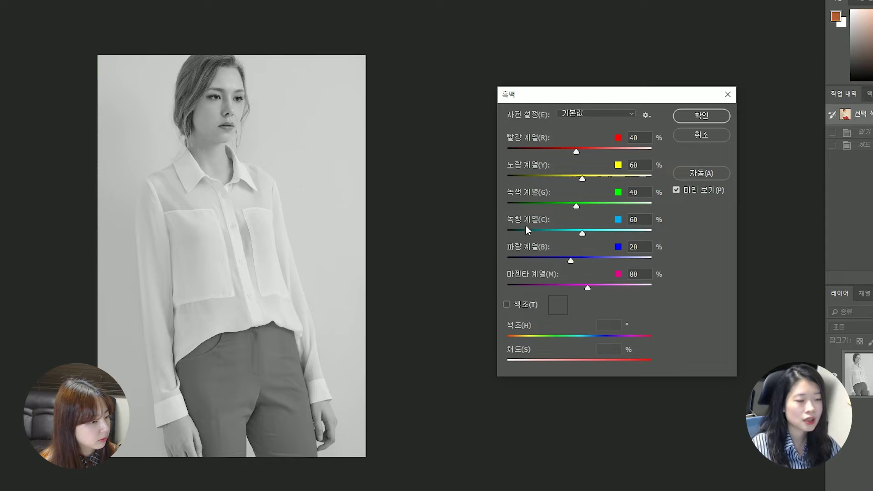
drag(576, 148, 585, 177)
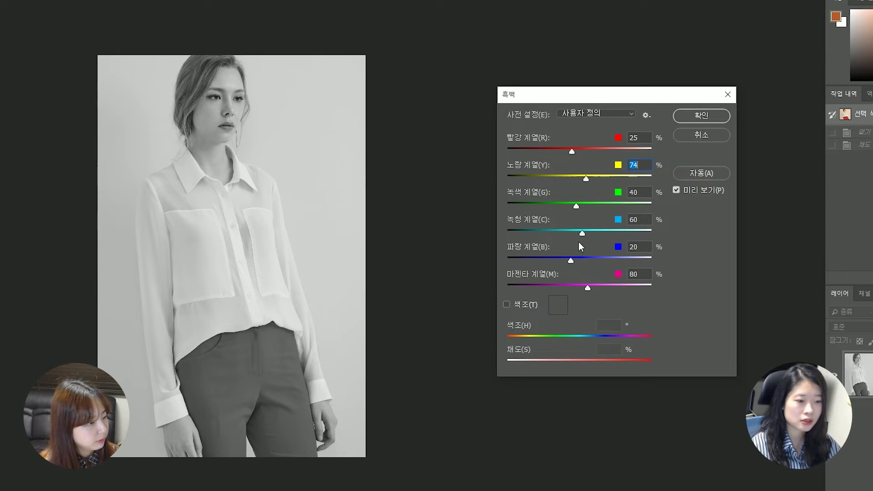
drag(582, 234, 581, 239)
drag(572, 150, 570, 151)
Compare the photo with and without the Black & White preview, and cancel the adjustment
click(705, 189)
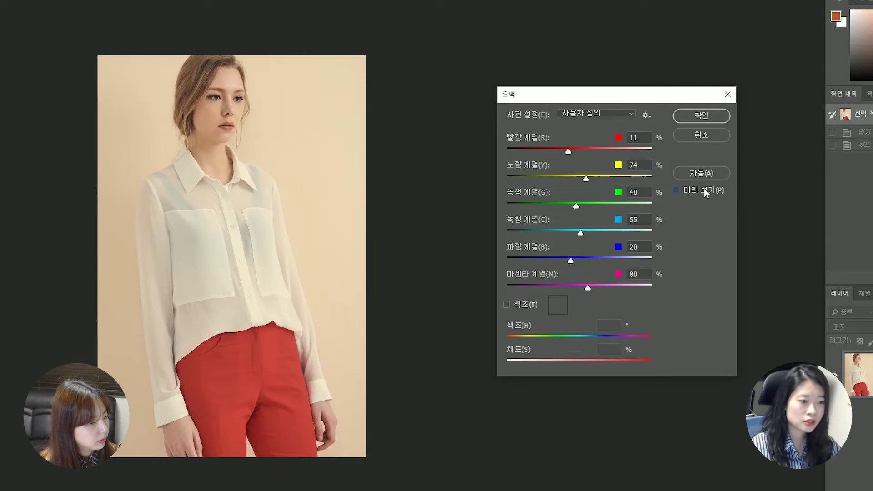
click(705, 189)
click(704, 189)
click(705, 189)
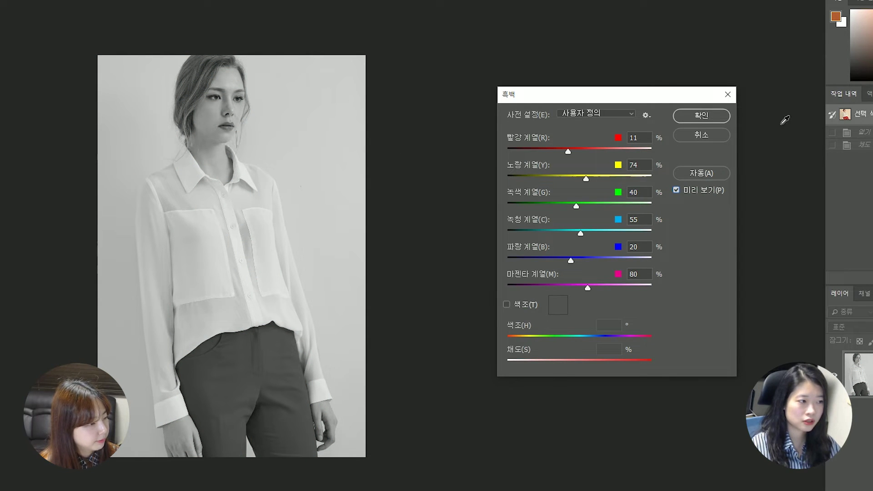
click(726, 138)
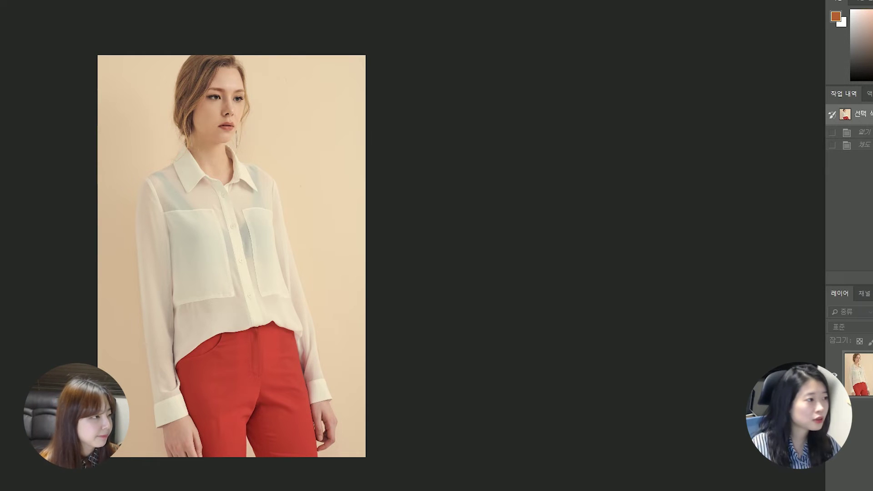
click(108, 6)
mouse_move(130, 43)
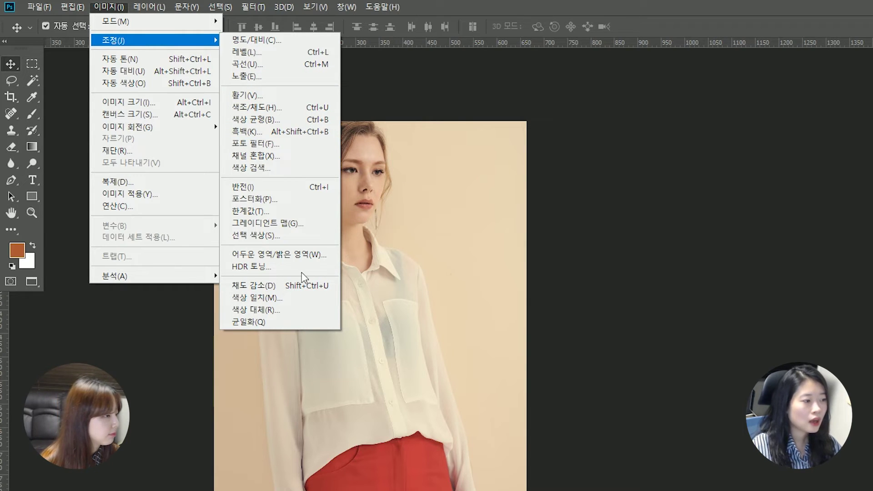
click(699, 301)
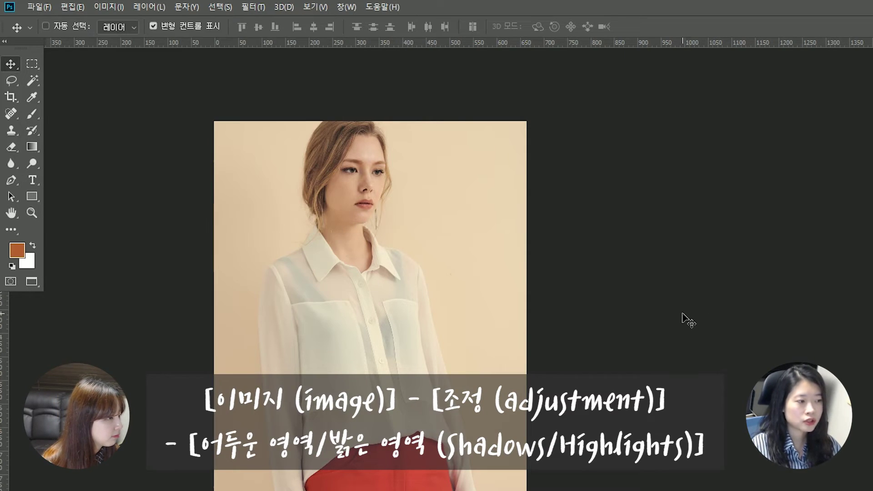
Close the current photo without saving and open the dark sunset photo 어두운 영역 예시.jpg
key(ctrl+w)
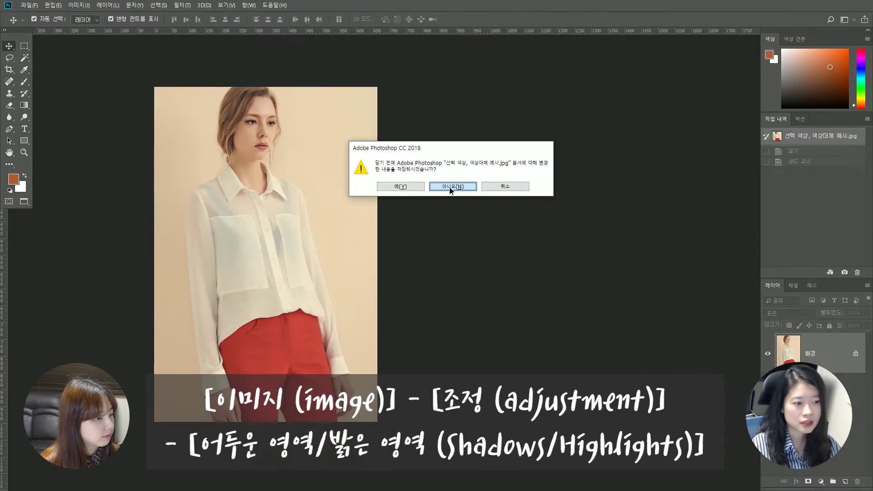
click(632, 267)
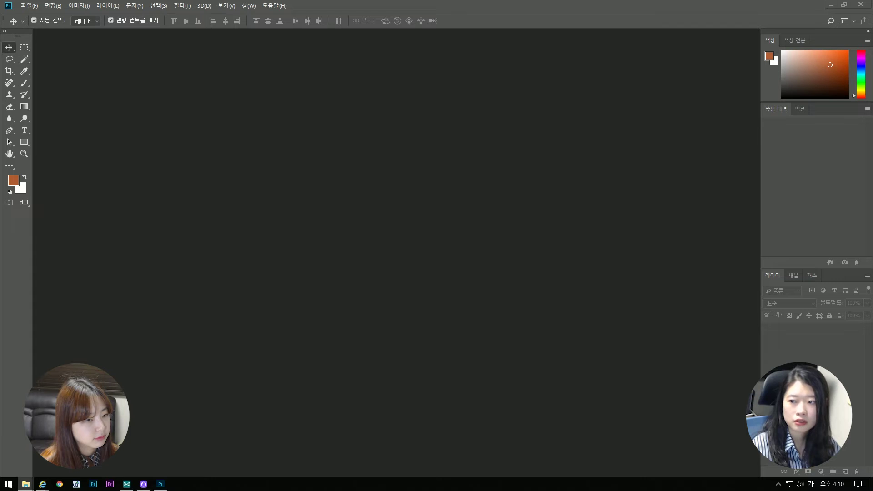
drag(813, 206, 583, 241)
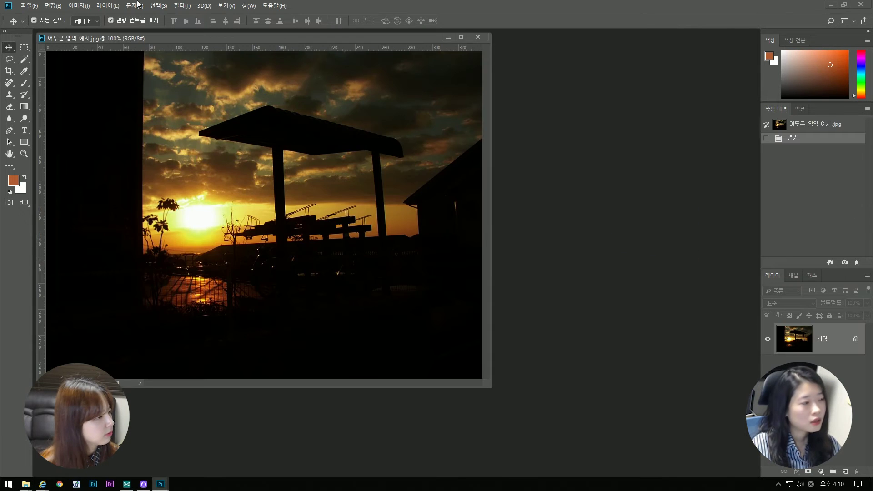
Try Shadows/Highlights on the sunset photo with a shadow amount of 24%, then 10%, and discard the adjustment
key(f)
drag(390, 204, 216, 168)
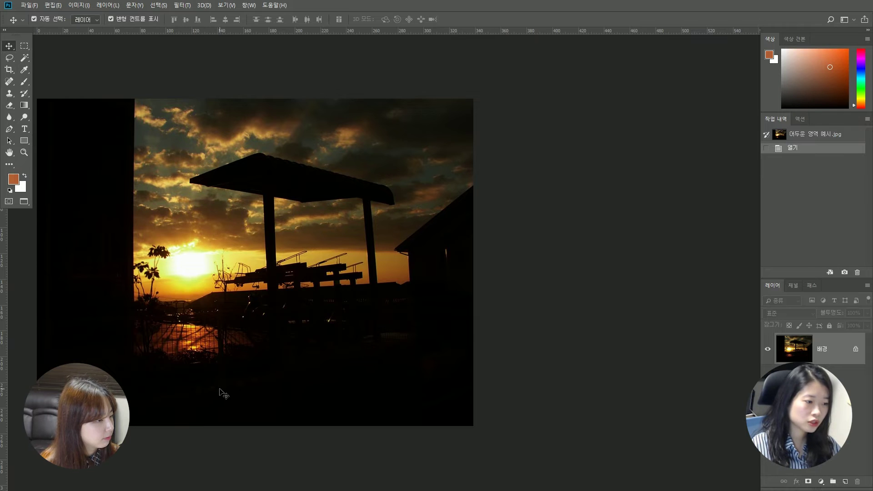
click(79, 5)
mouse_move(86, 30)
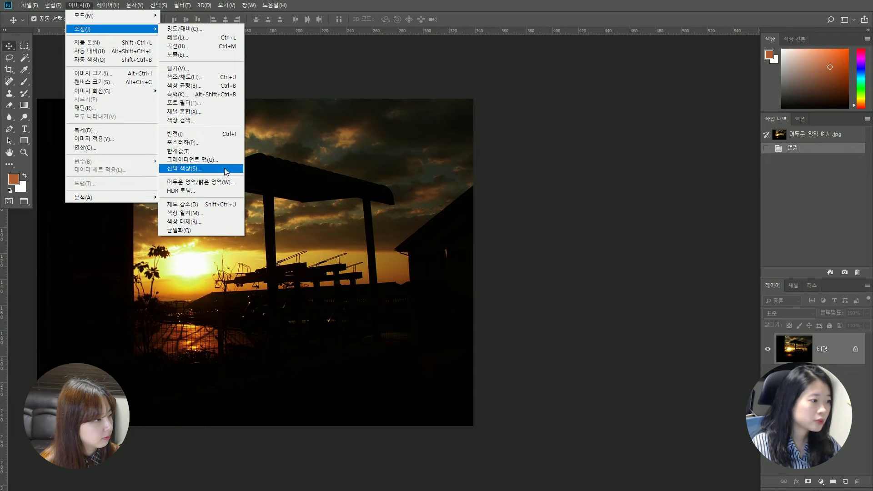
click(172, 185)
drag(554, 177, 569, 234)
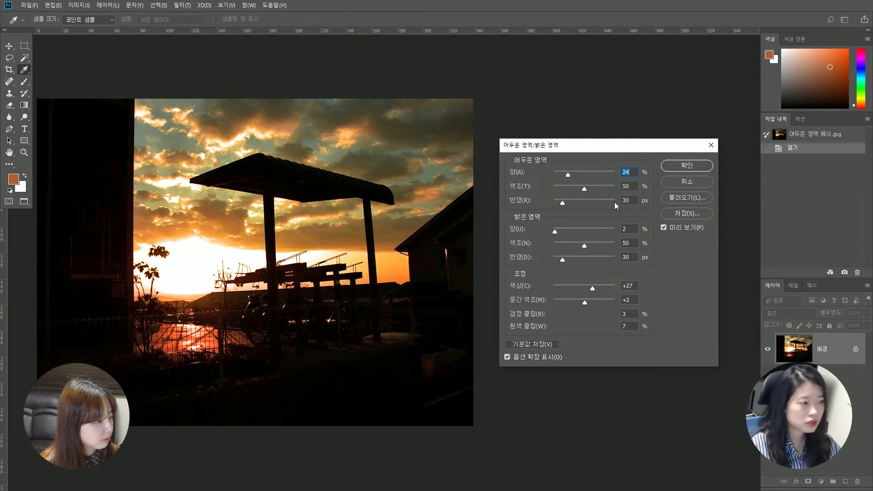
drag(570, 175, 561, 176)
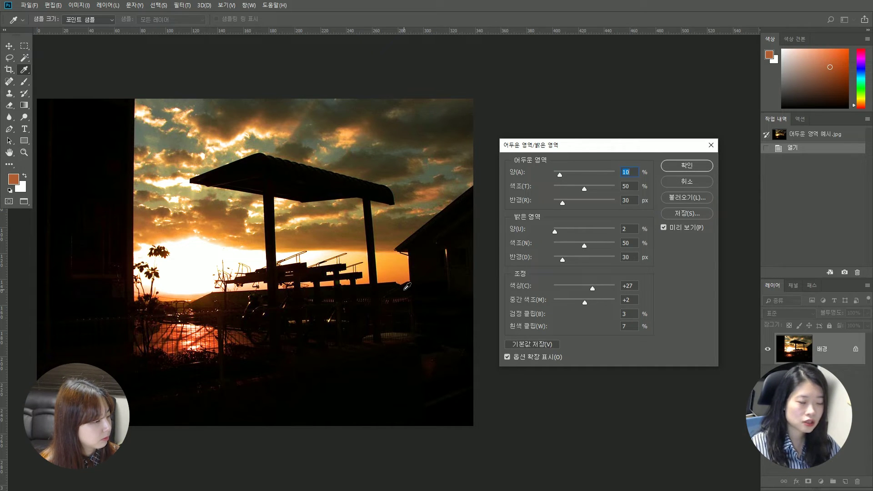
mouse_move(558, 176)
mouse_down()
mouse_move(569, 173)
mouse_move(560, 174)
mouse_up()
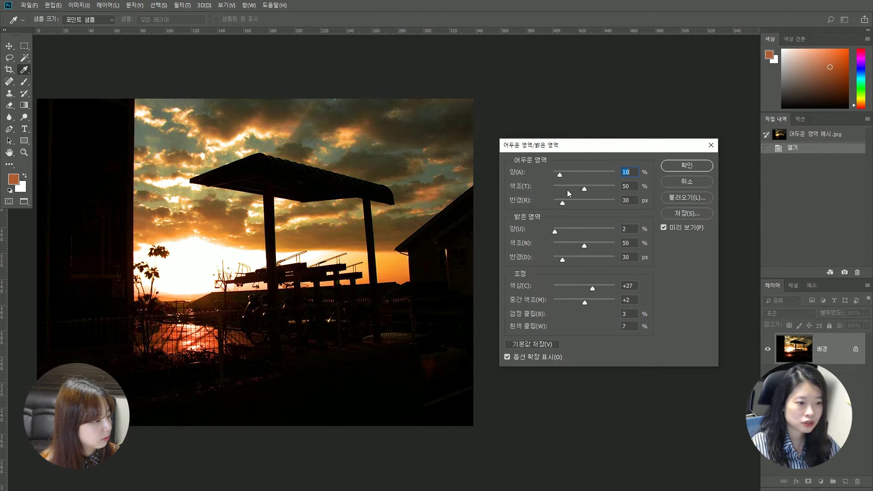
click(690, 190)
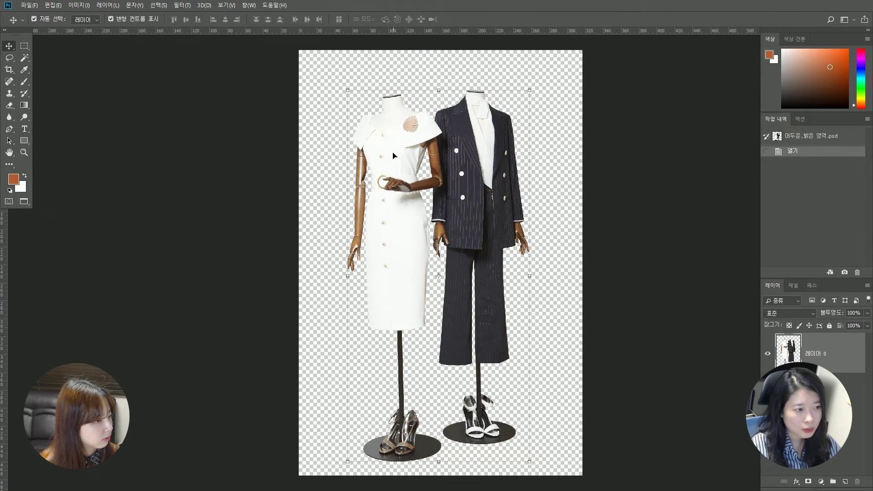
Start a Shadows/Highlights adjustment on the mannequin layer and compare its preview with the unadjusted image
drag(398, 318, 286, 314)
drag(306, 271, 218, 272)
key(ctrl+r)
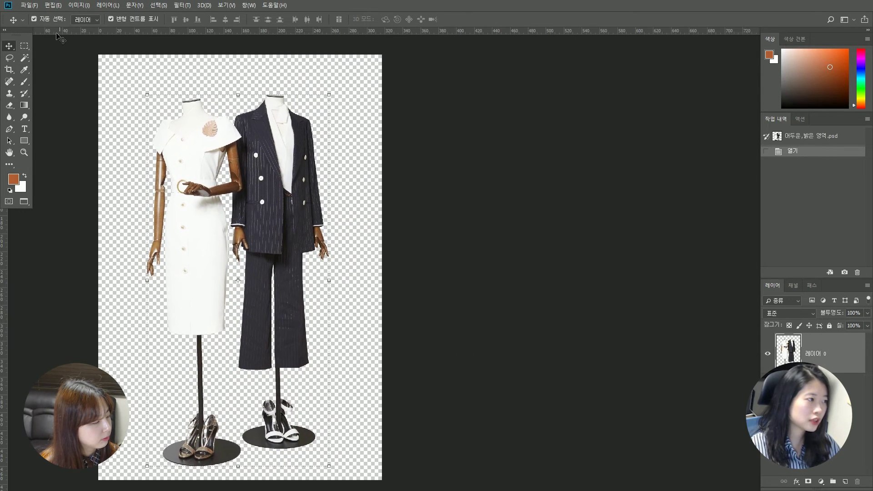
click(80, 5)
mouse_move(83, 30)
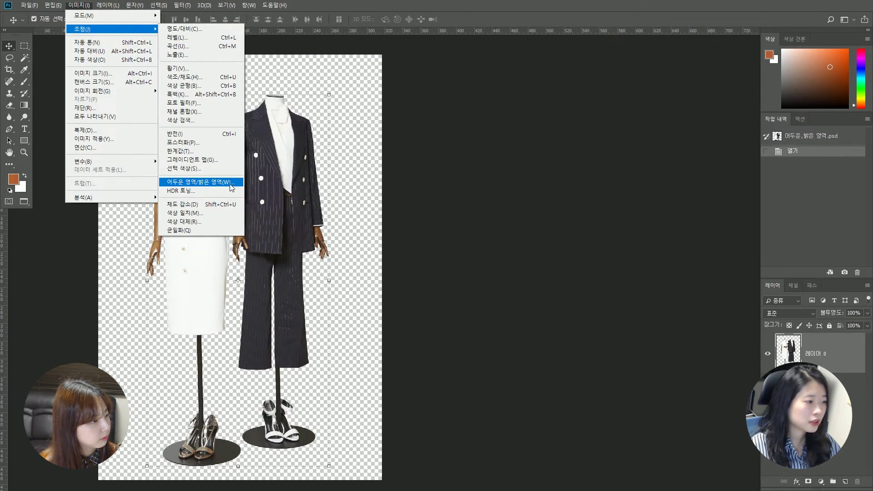
click(200, 184)
drag(642, 148, 564, 143)
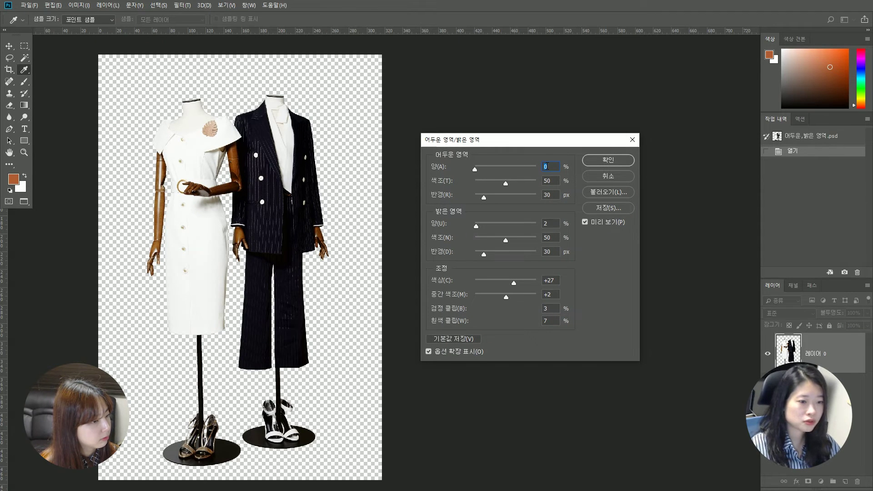
click(585, 222)
click(585, 222)
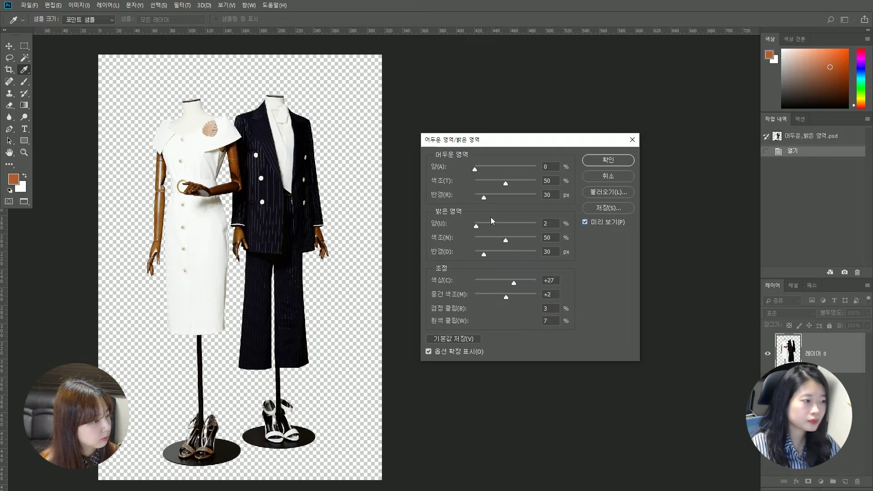
Try highlight amounts of 27% and 8% on the mannequin layer and compare the image with and without the preview
drag(477, 229, 491, 224)
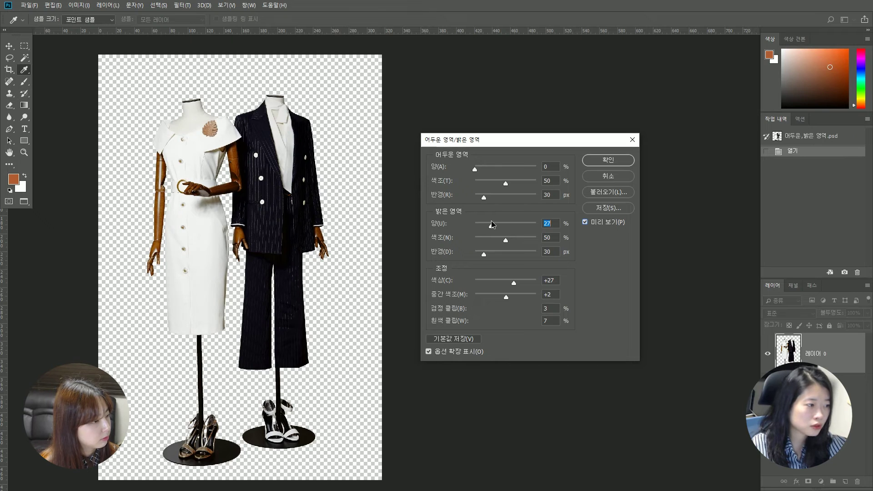
drag(496, 222, 481, 234)
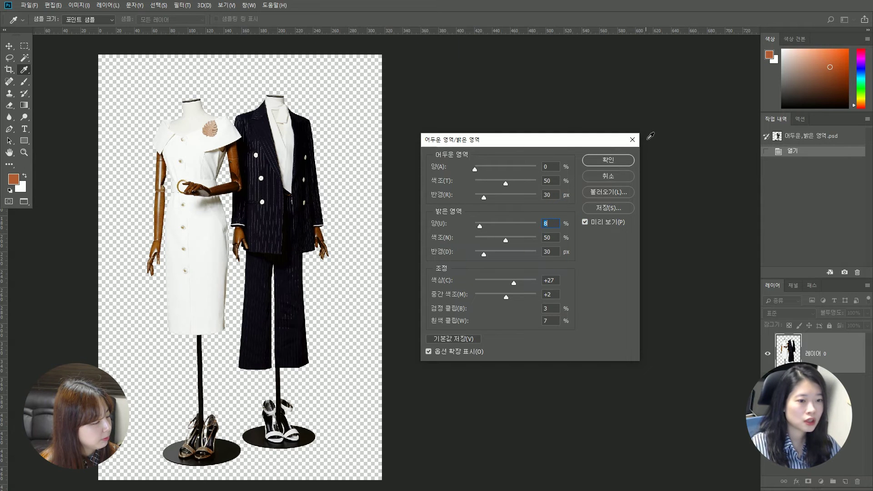
click(594, 222)
click(593, 223)
click(593, 223)
click(593, 222)
click(594, 222)
click(593, 223)
Set the highlight amount to 3% and check the result with the preview off and on
click(480, 224)
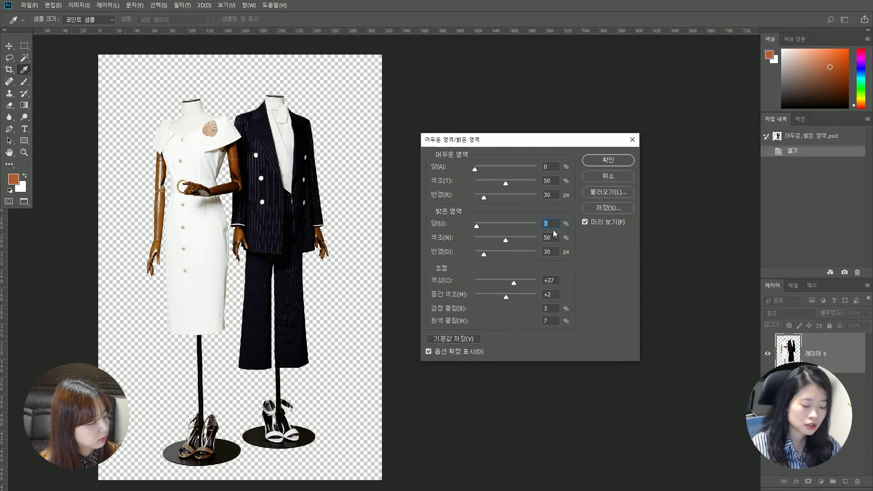
key(Down)
key(Up)
click(584, 223)
click(585, 223)
click(585, 222)
click(585, 223)
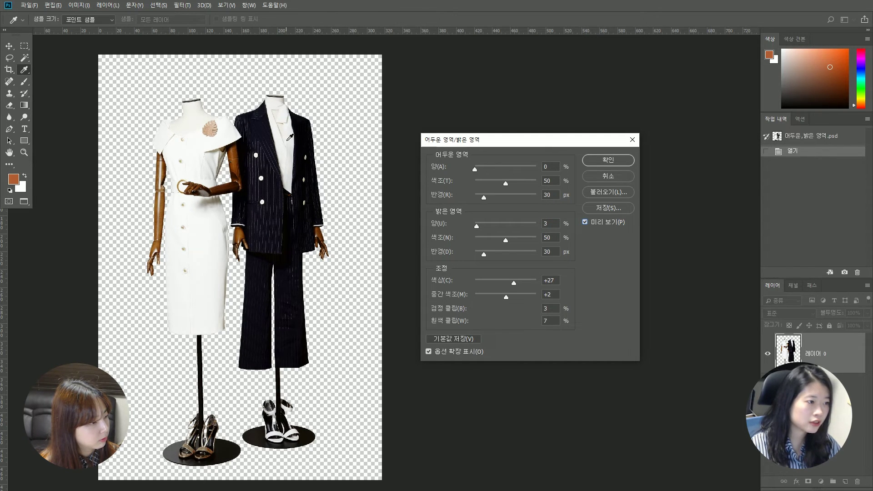
Compare the clothing before and after once more, and apply the Shadows/Highlights adjustment
click(613, 223)
click(613, 222)
click(612, 222)
click(613, 223)
click(613, 223)
click(612, 223)
click(613, 223)
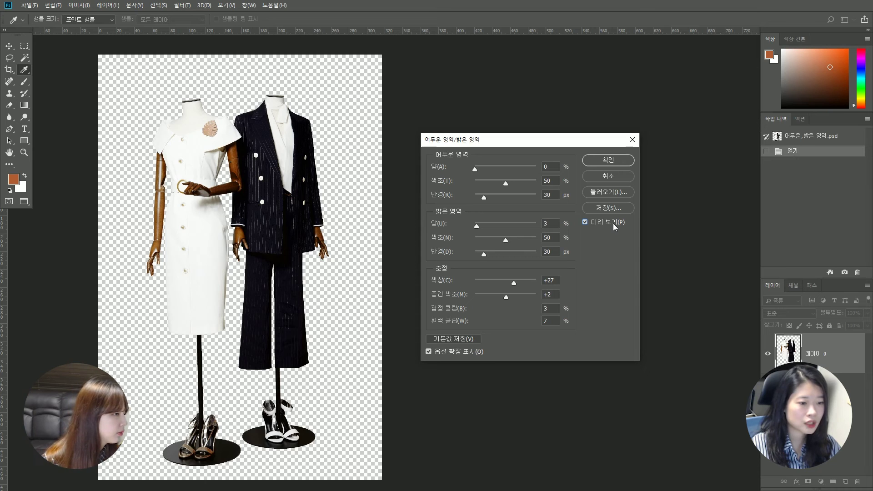
key(Return)
Activate the Polygonal Lasso tool with the upper bodies of the two mannequins in close view
key(v)
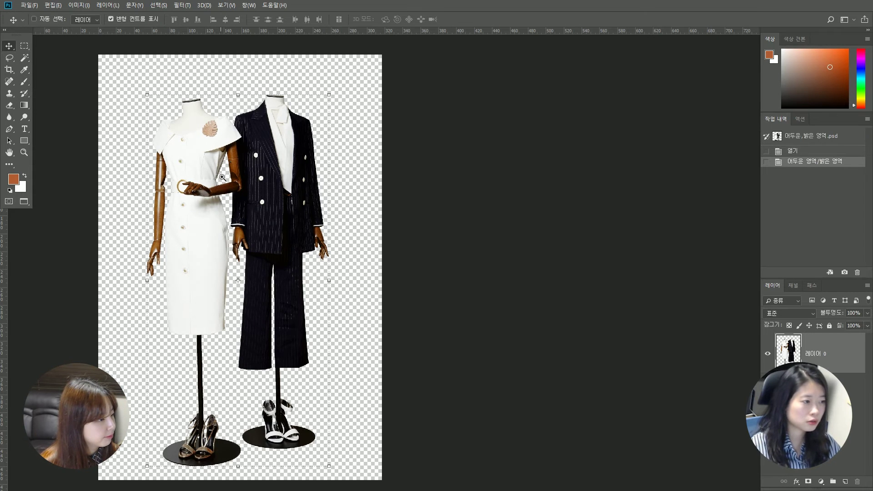
ctrl+click(214, 181)
ctrl+click(221, 178)
drag(300, 57, 327, 109)
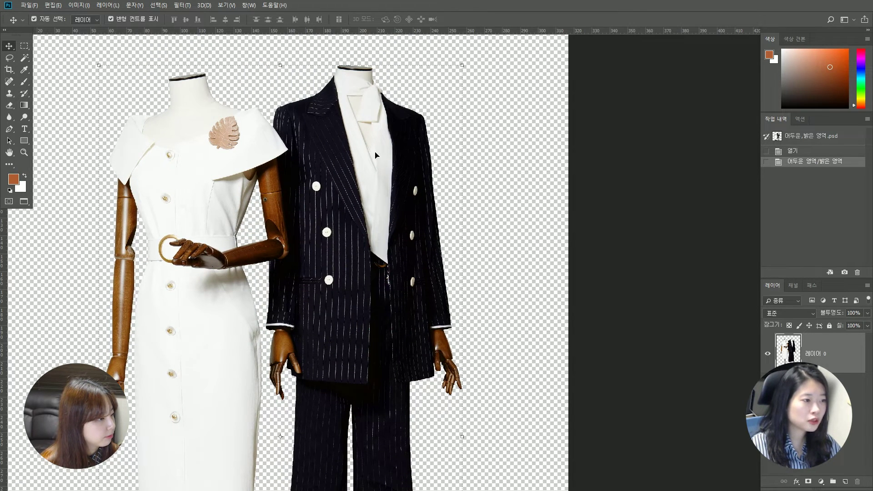
drag(398, 157, 417, 168)
click(10, 59)
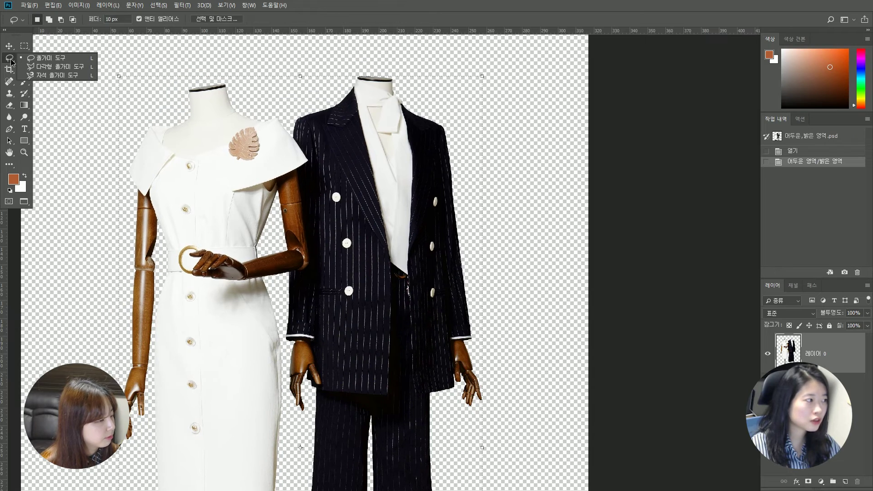
click(41, 65)
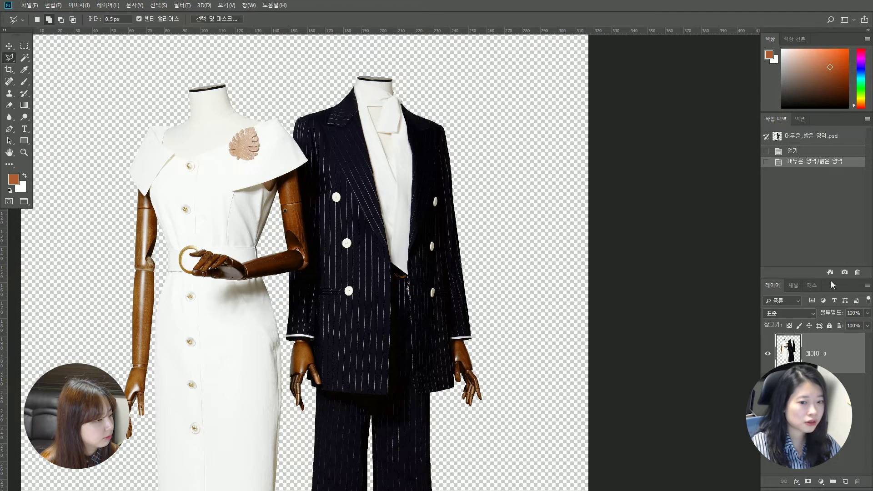
Compare the mannequin image's original state with its Shadows/Highlights state through the document history
drag(99, 246, 108, 257)
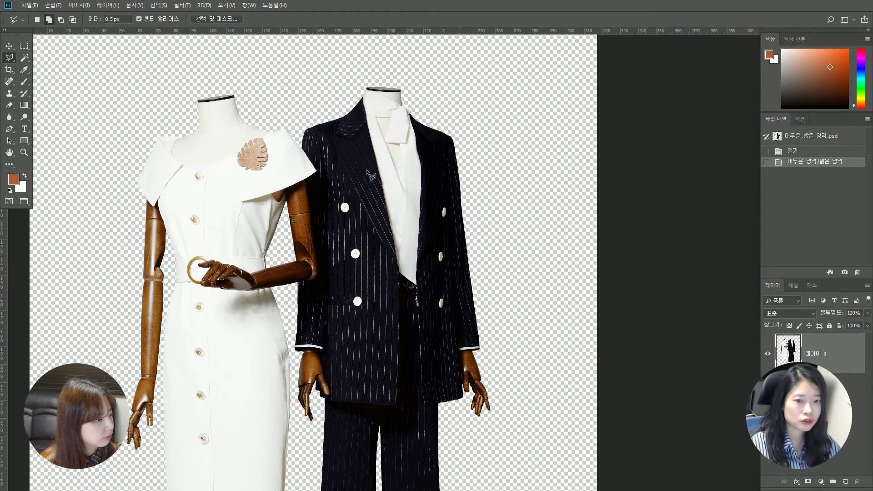
drag(182, 256, 245, 228)
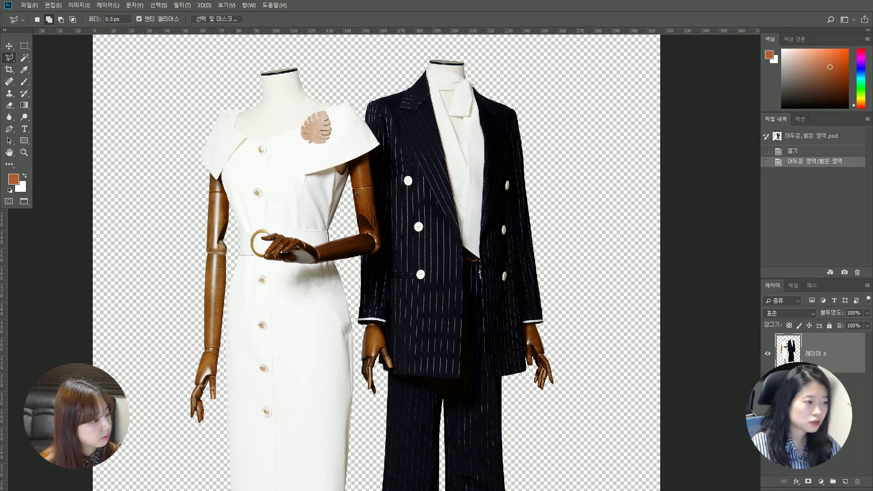
click(795, 141)
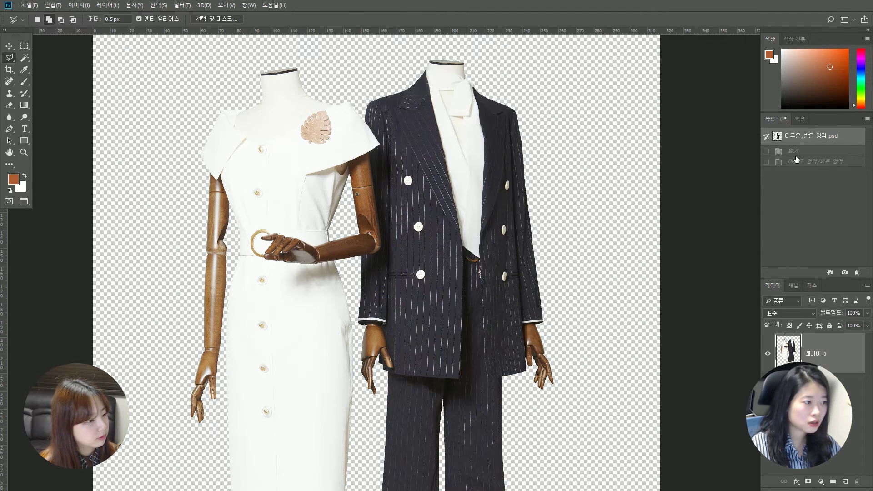
click(795, 155)
click(801, 163)
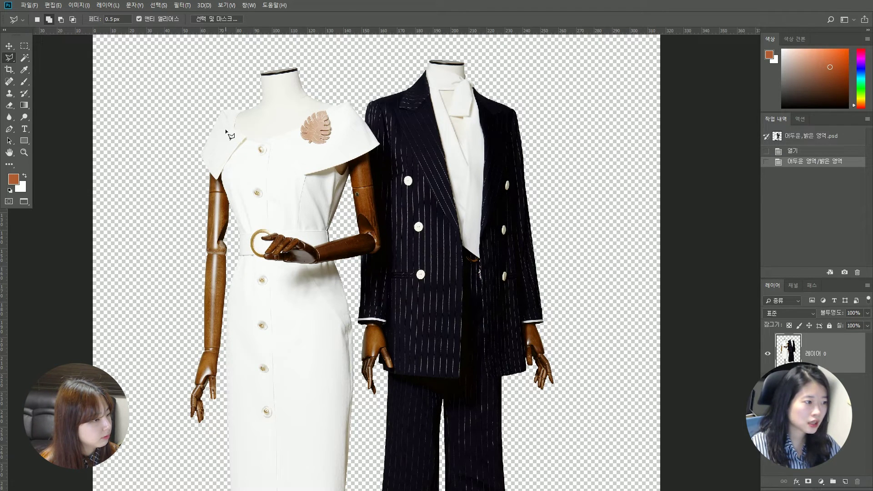
scroll(342, 195, down, 2)
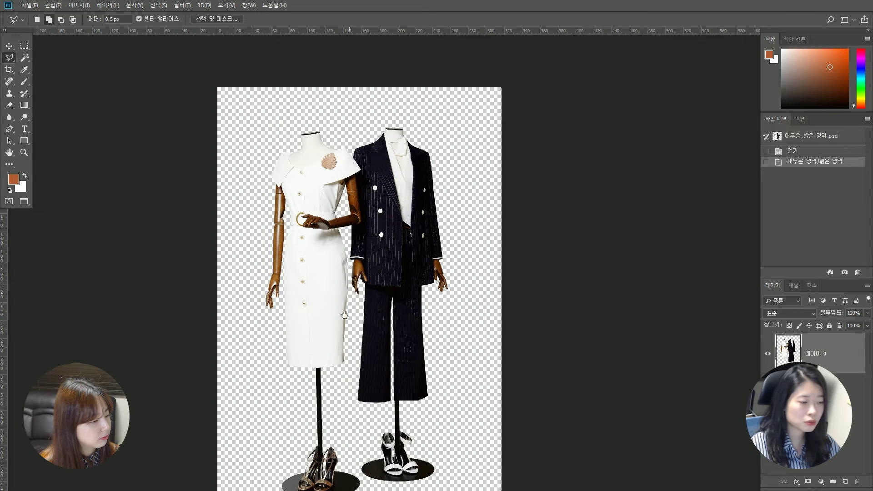
scroll(343, 314, down, 1)
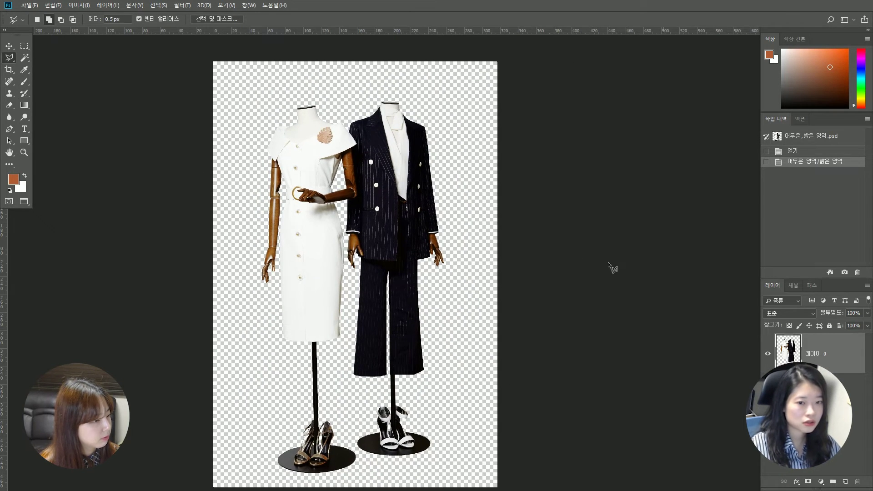
scroll(324, 324, down, 1)
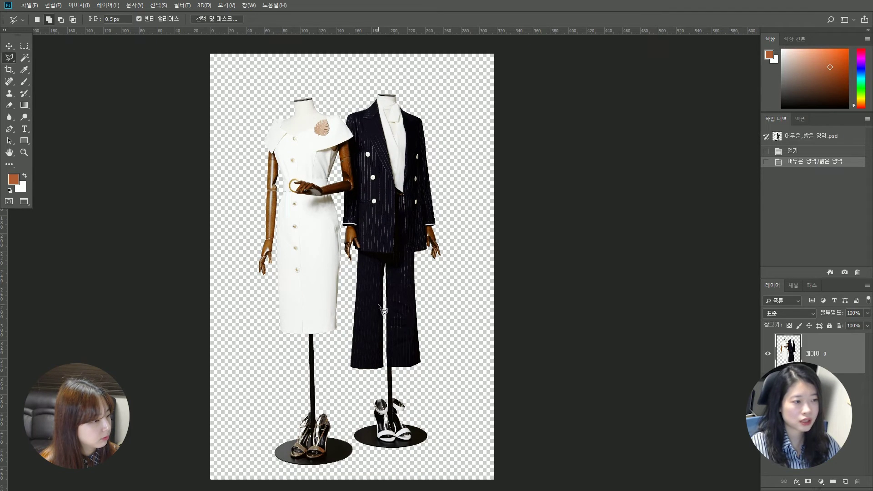
Close the mannequin document and the sunset photo
key(ctrl+w)
click(447, 186)
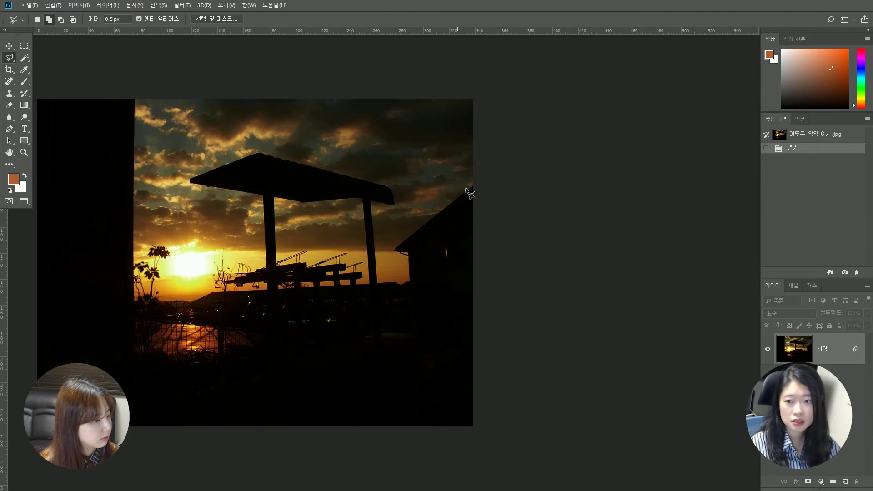
click(433, 257)
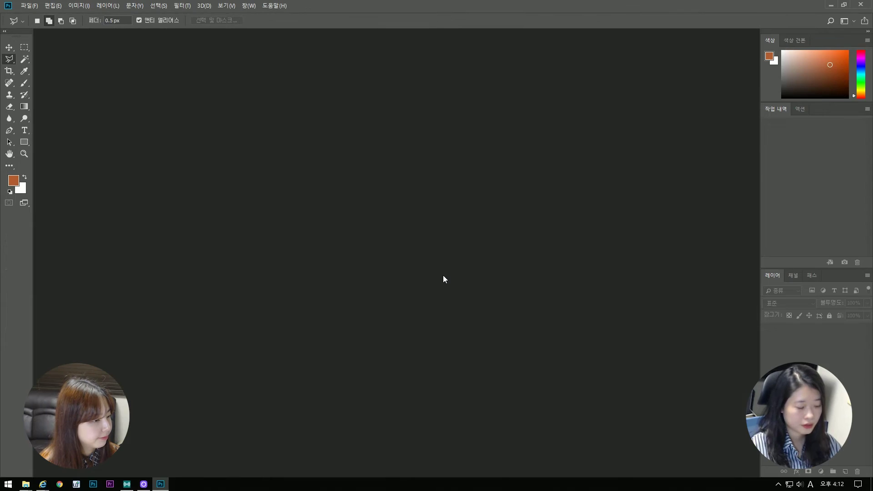
Open the image 포토필터 예시.JPG and show it in full-screen mode with the menu bar
key(alt+Tab)
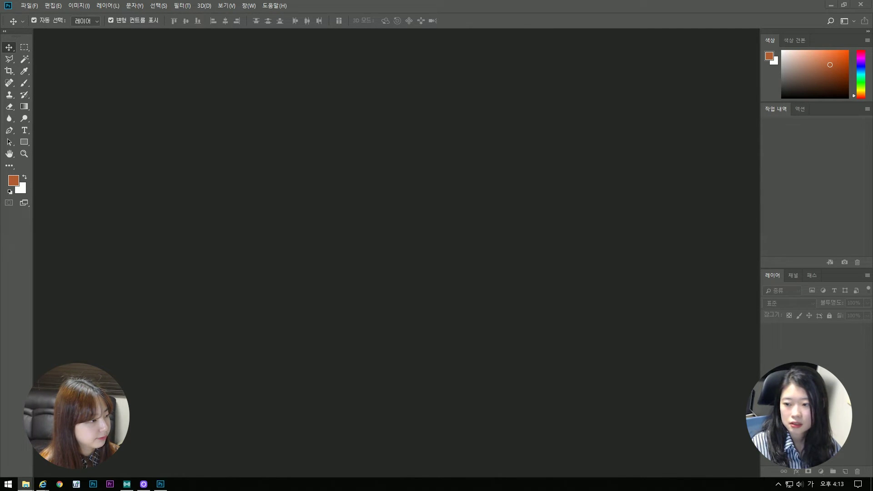
drag(668, 322, 450, 265)
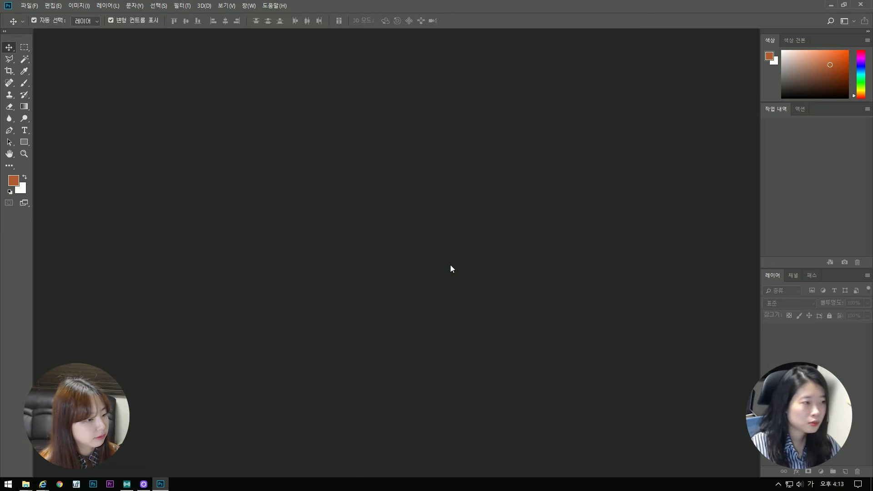
key(f)
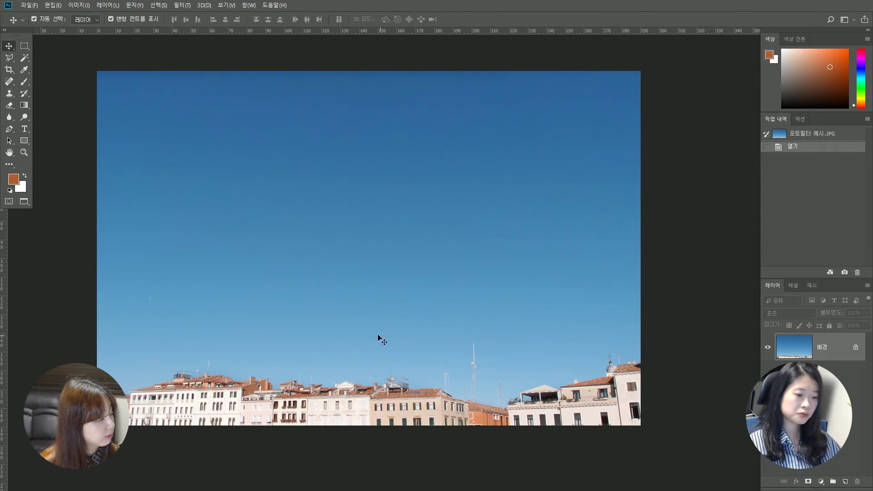
drag(414, 298, 417, 298)
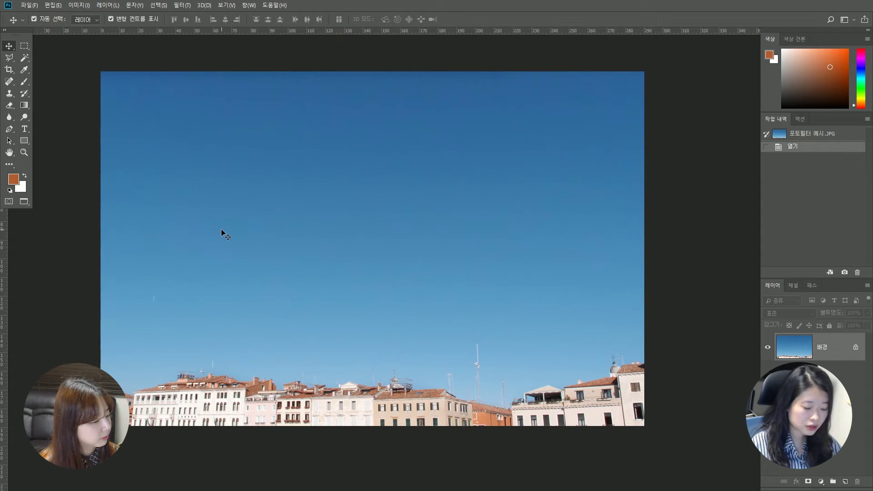
Try shifting the midtones of the sky photo toward yellow with Color Balance, and discard the adjustment
key(ctrl+b)
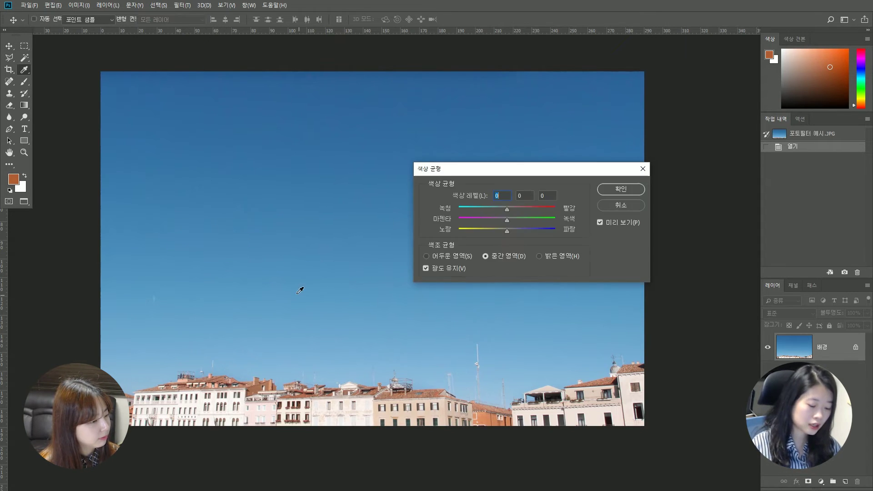
drag(505, 232, 498, 233)
key(Escape)
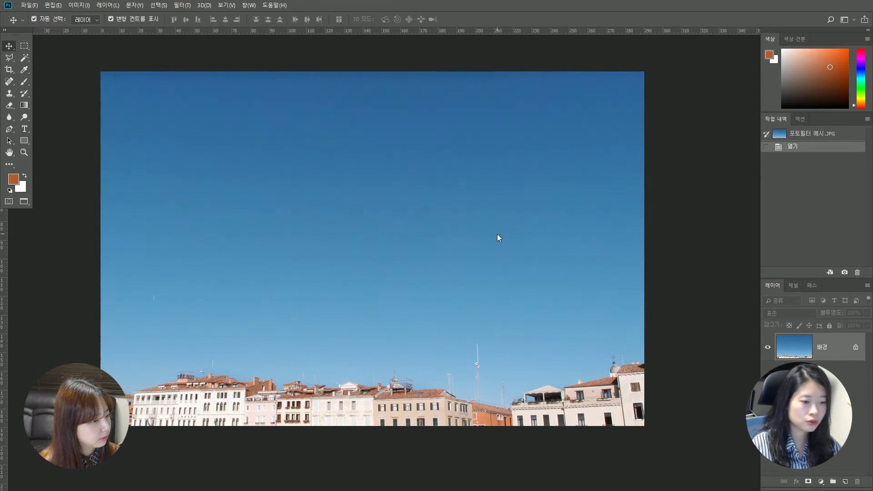
Try a slight hue shift on the sky photo with Hue/Saturation, and discard the adjustment
key(ctrl+u)
drag(500, 229, 500, 232)
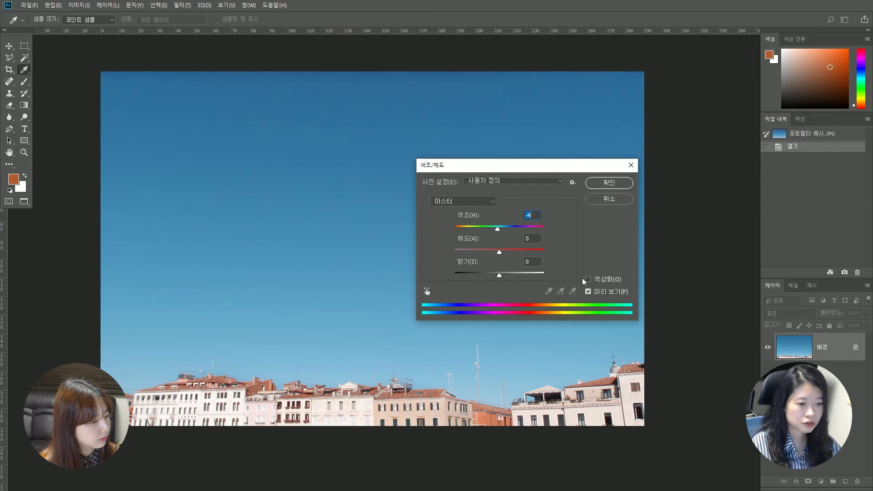
click(608, 199)
key(v)
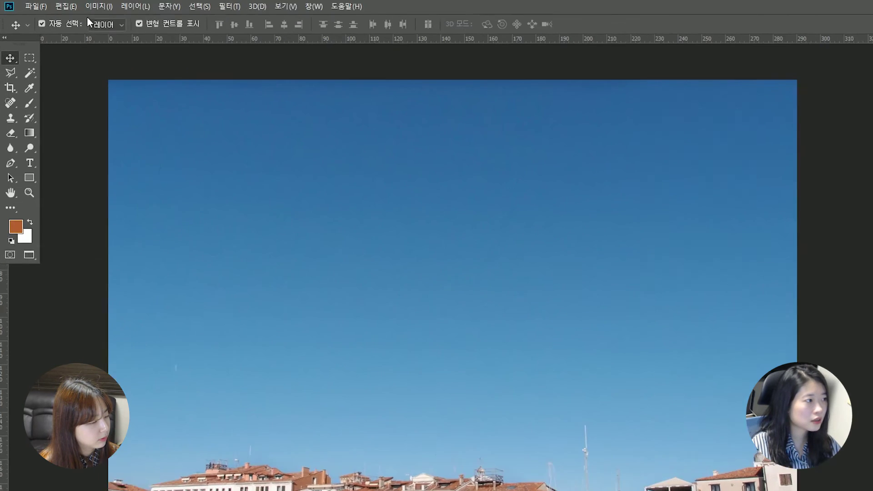
Start a Photo Filter adjustment on the sky photo, with its dialog moved away from the centre of the image
click(98, 6)
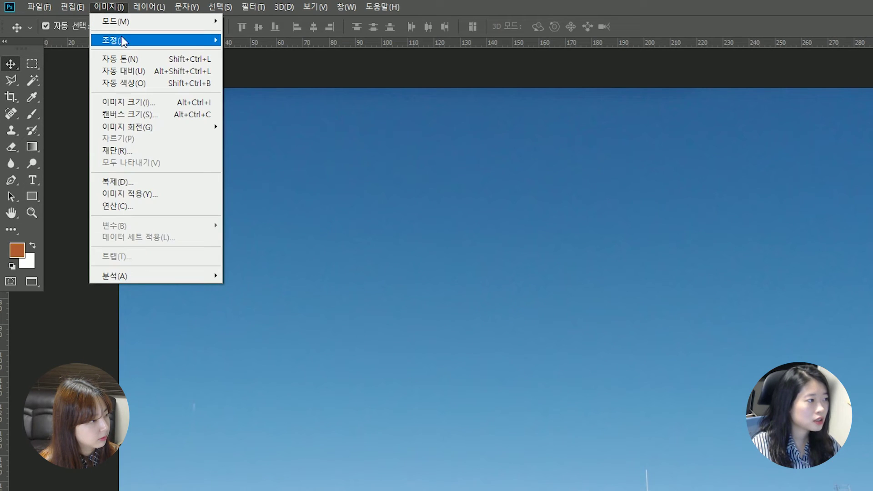
mouse_move(136, 37)
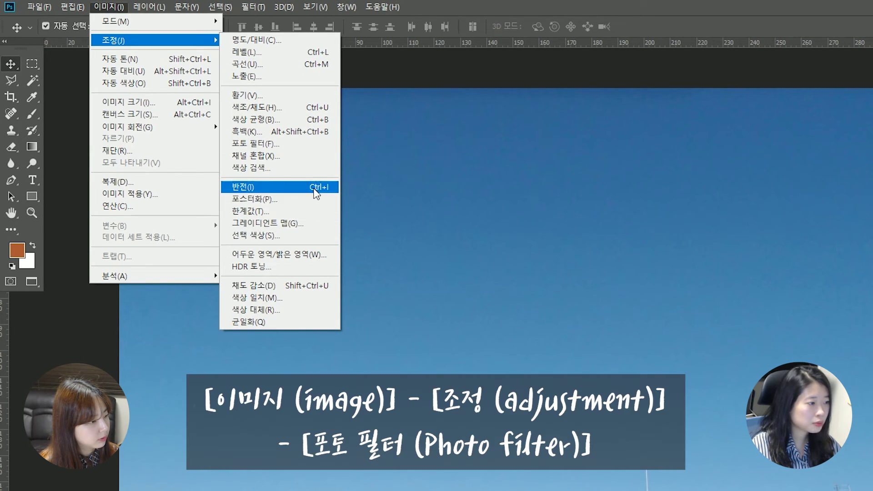
click(313, 147)
drag(467, 114, 650, 172)
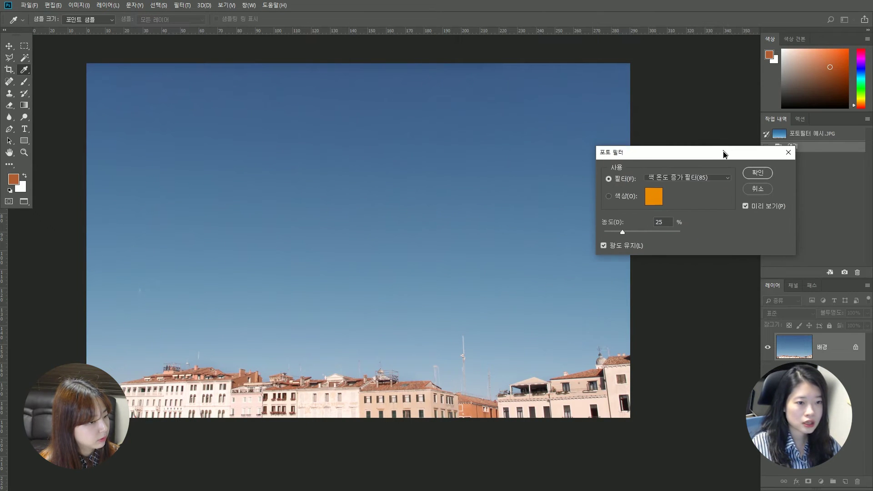
Try the cooling filters 80, LBB and 82 as the photo filter for the sky photo
click(610, 194)
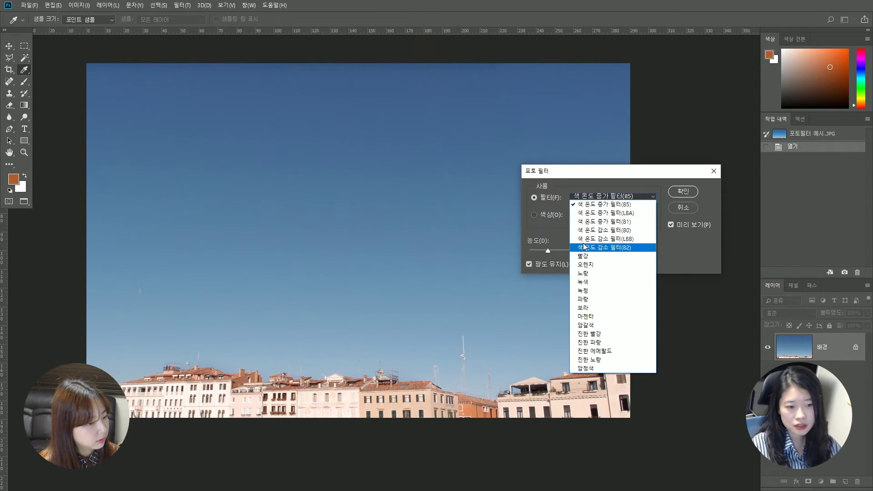
click(584, 230)
click(605, 196)
click(604, 239)
click(598, 198)
click(607, 249)
Try the orange, cyan (녹청) and yellow photo filters, and compare the yellow one with the unfiltered photo
click(597, 197)
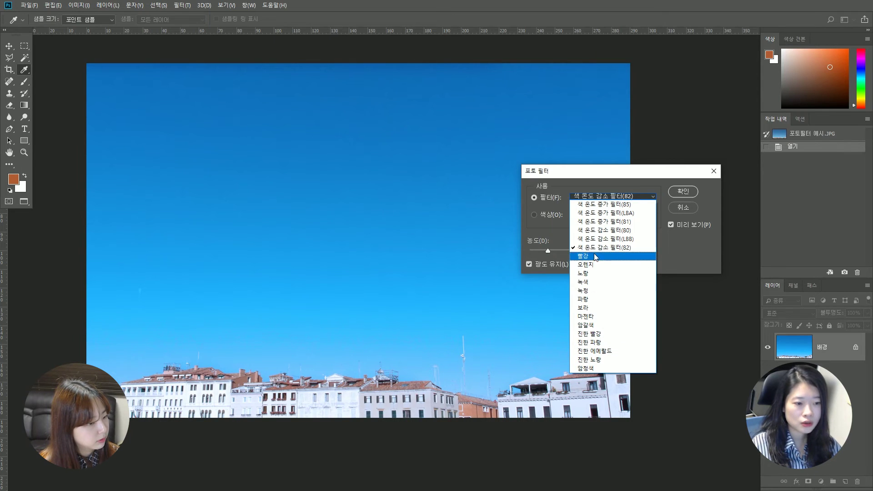
click(595, 264)
click(597, 197)
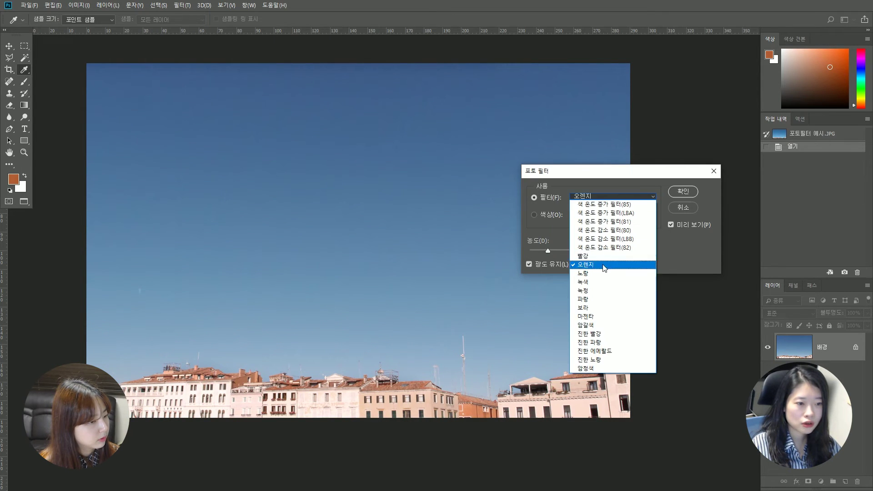
click(599, 292)
click(635, 197)
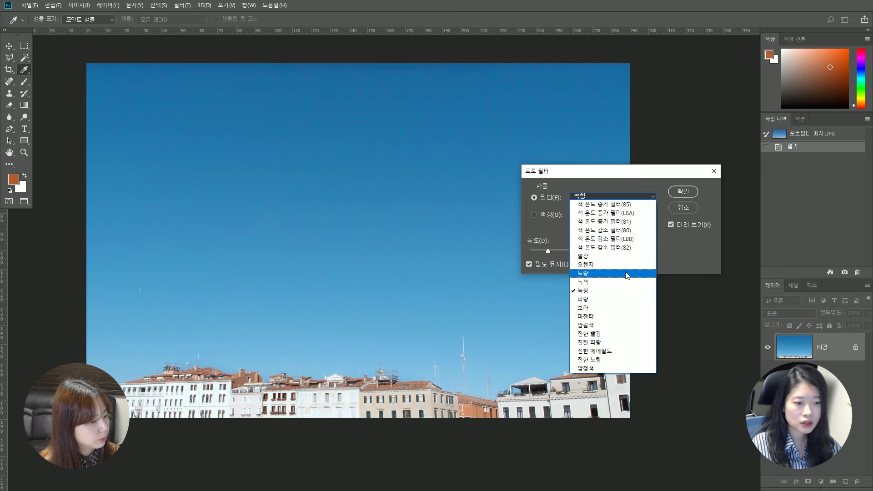
click(623, 274)
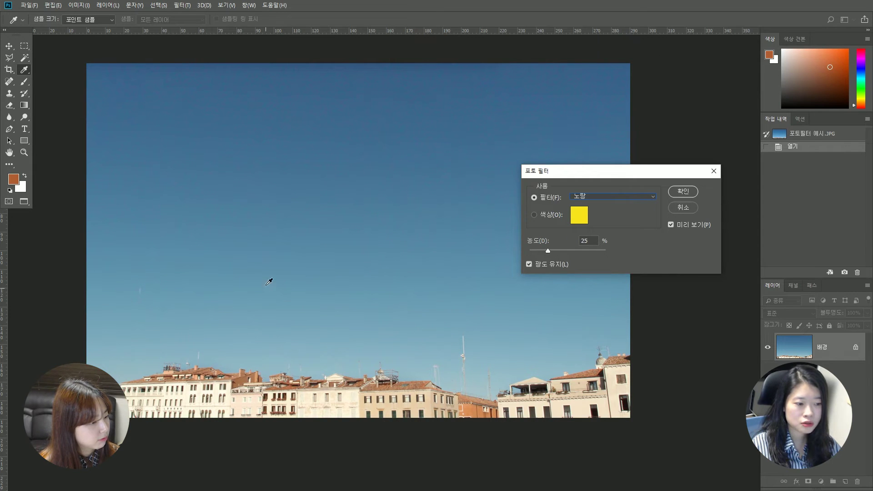
click(693, 228)
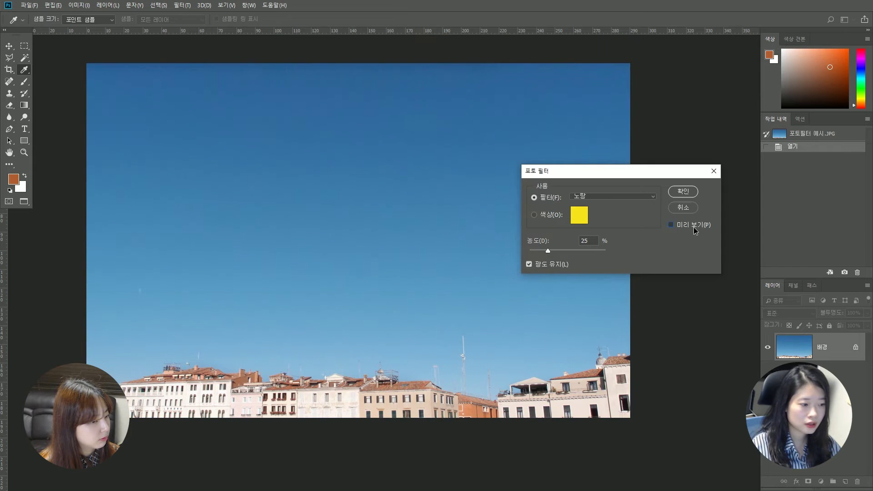
Select warming filter 85, and replace it with a custom golden-yellow filter colour
click(596, 195)
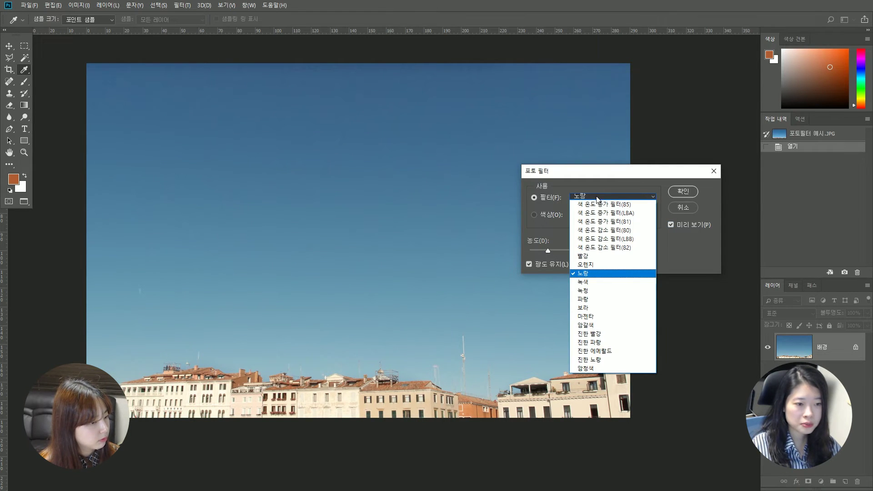
click(597, 204)
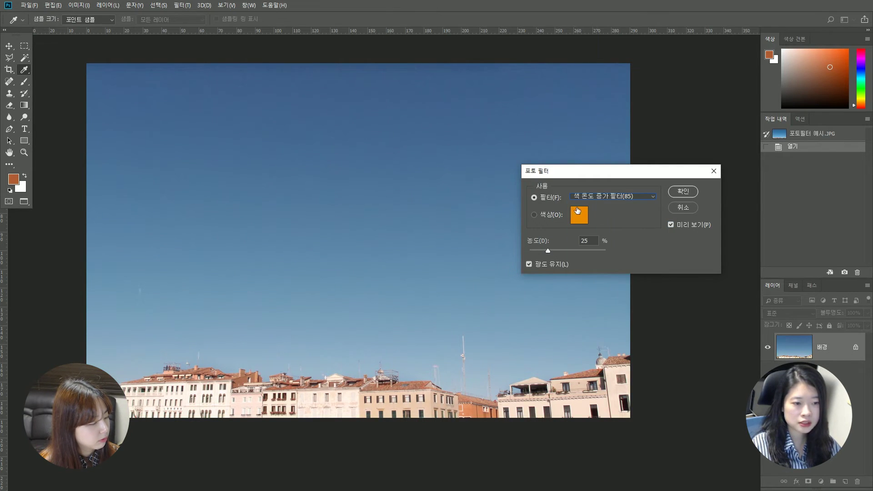
click(534, 215)
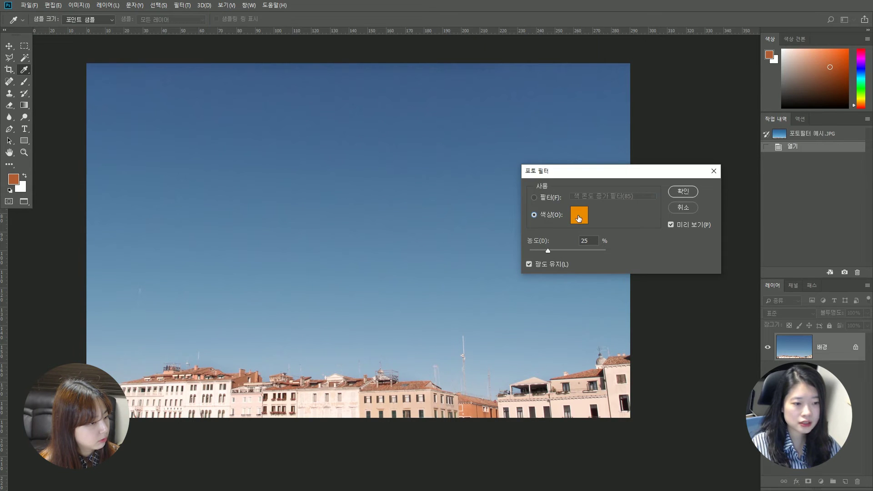
click(579, 216)
click(580, 263)
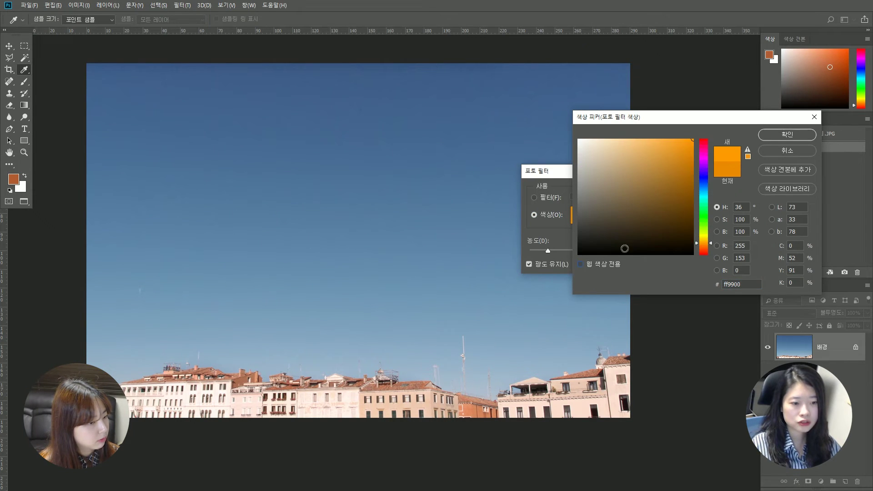
drag(679, 196, 637, 170)
drag(704, 235, 705, 236)
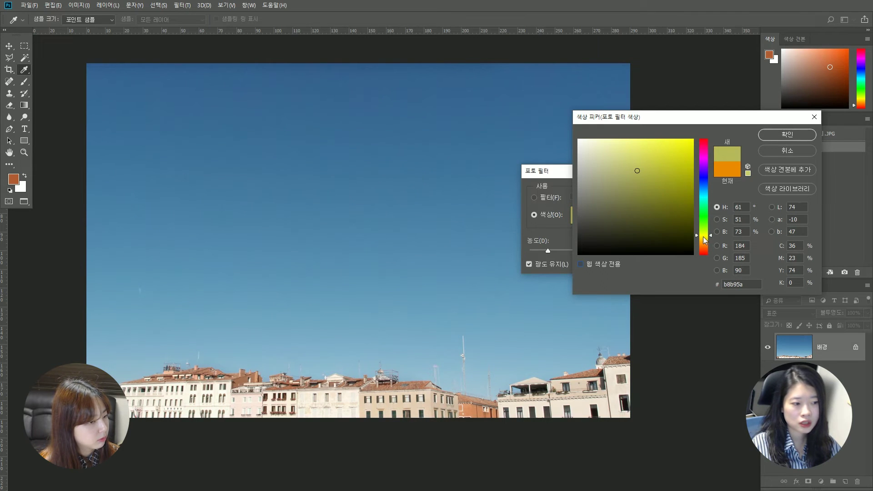
drag(635, 176, 685, 150)
drag(710, 235, 712, 241)
click(787, 139)
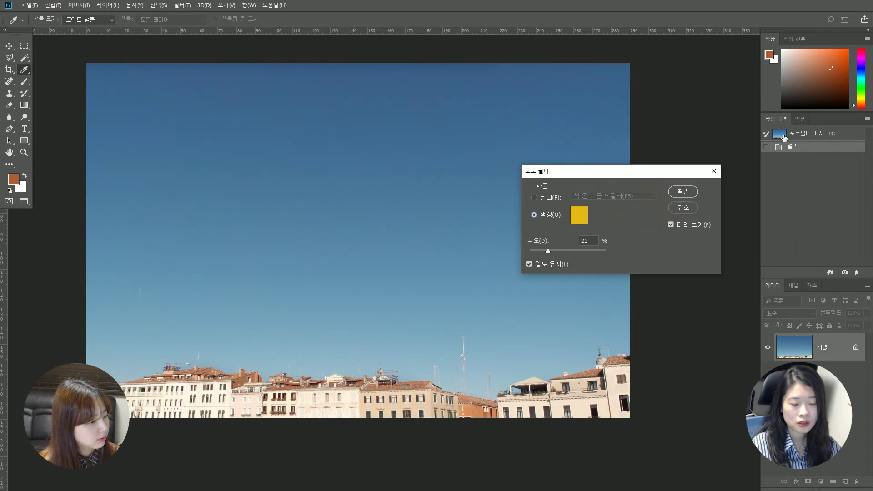
Set the photo filter's density to 56%, compare it with the original, and apply it to the sky photo
click(547, 250)
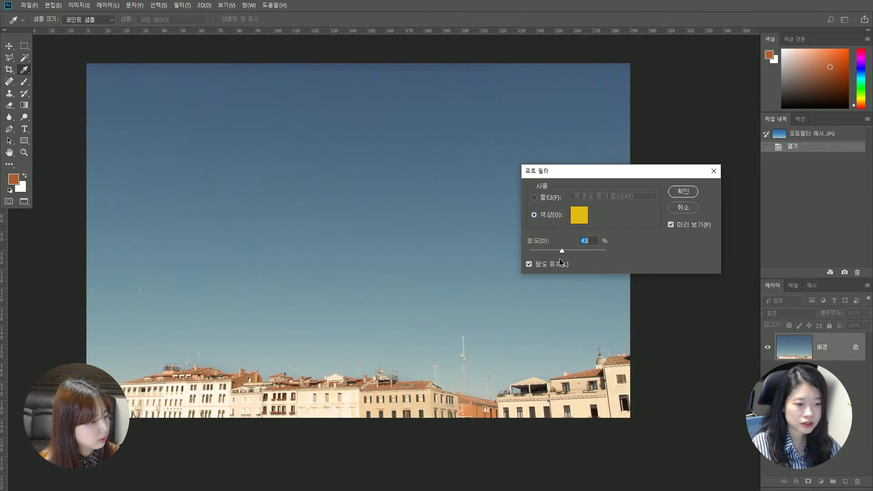
key(Up)
key(Up)
key(Up)
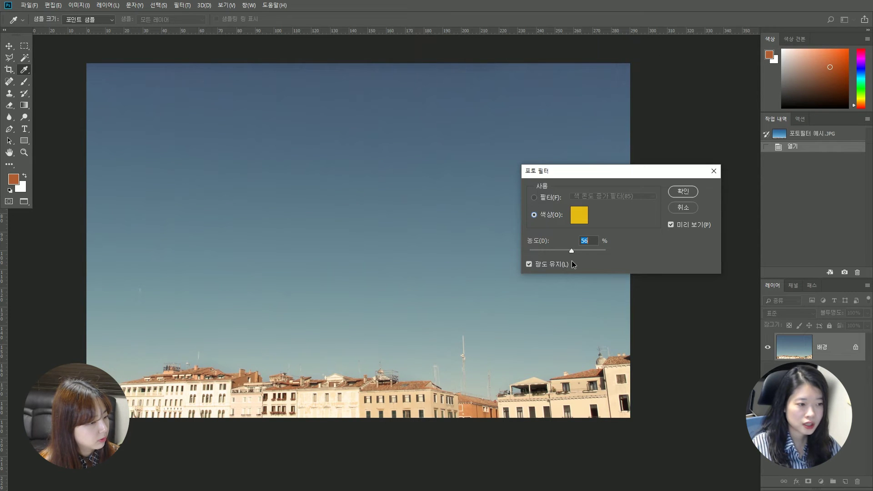
click(677, 225)
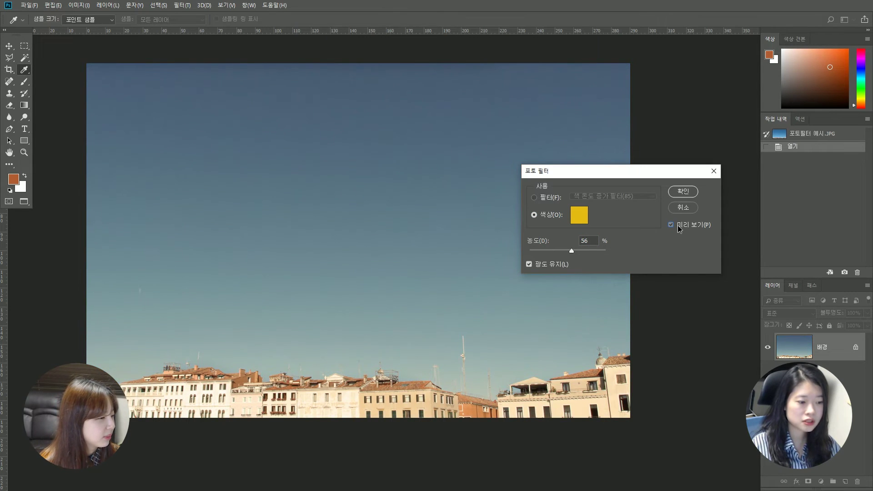
click(683, 191)
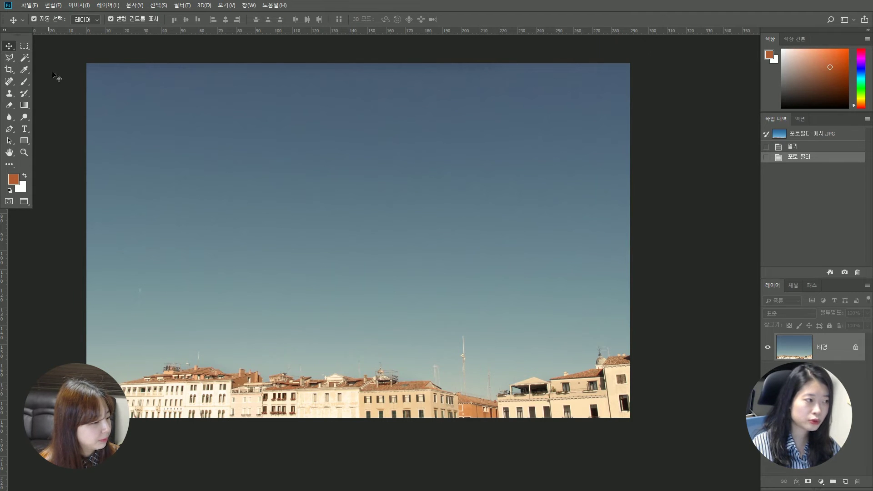
key(ctrl+r)
key(ctrl+r)
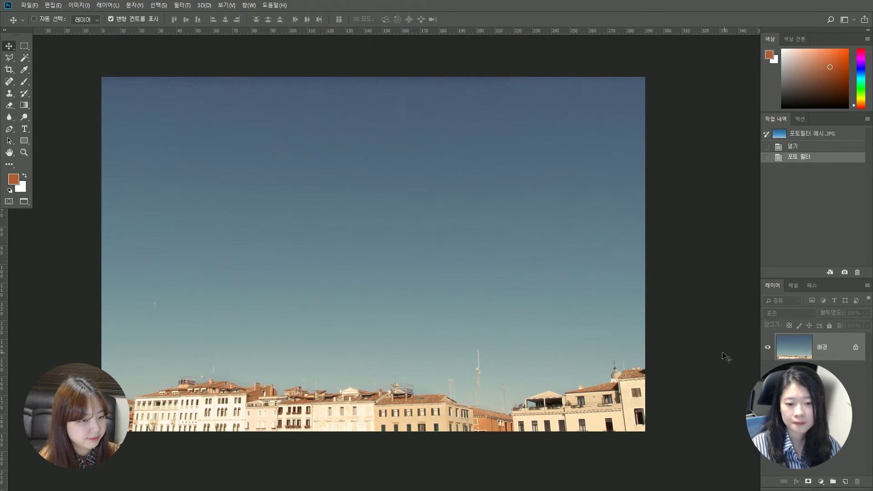
Close the sky photo and open the image 선택 색상, 색상대체 예시.jpg in full-screen mode with the menu bar
key(ctrl+w)
click(445, 187)
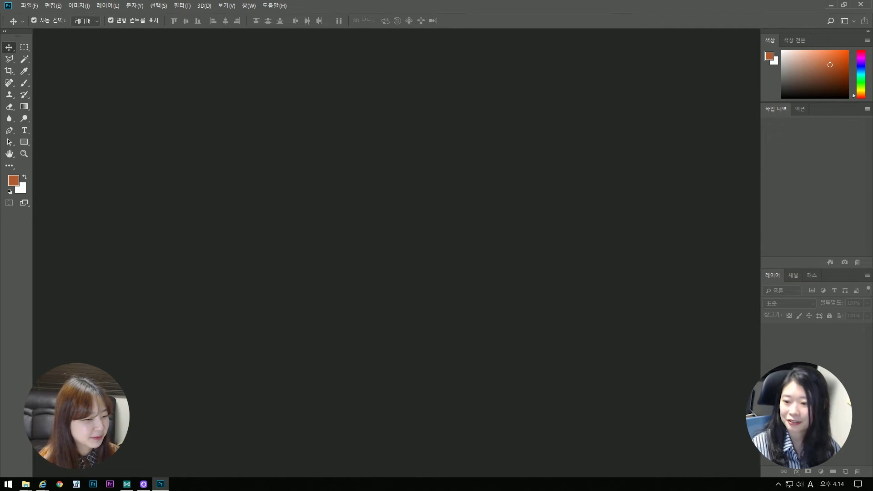
key(super+e)
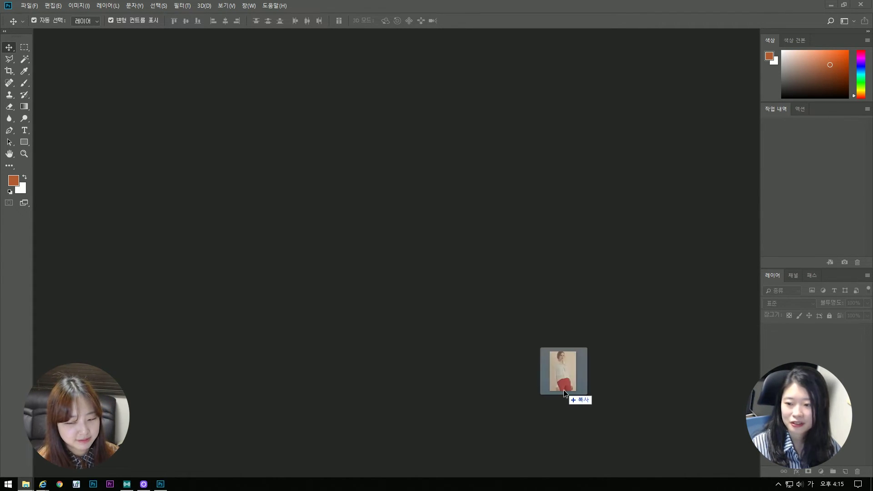
drag(564, 389, 563, 391)
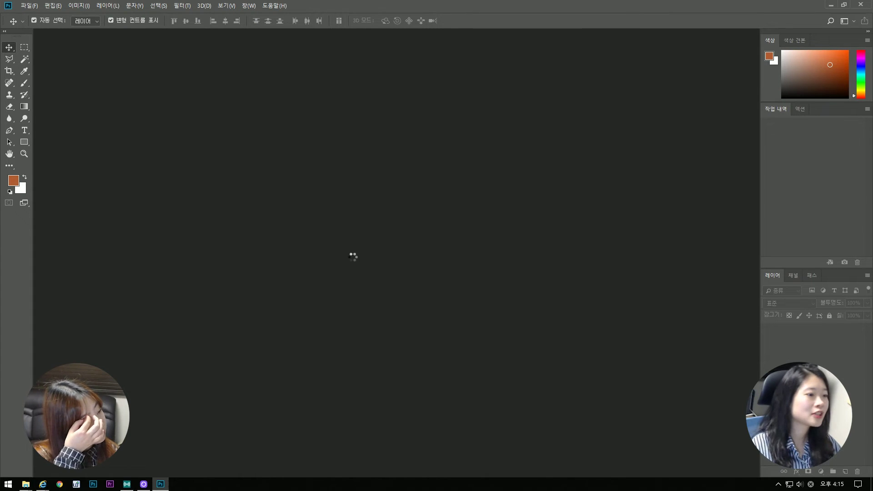
key(f)
drag(452, 302, 302, 277)
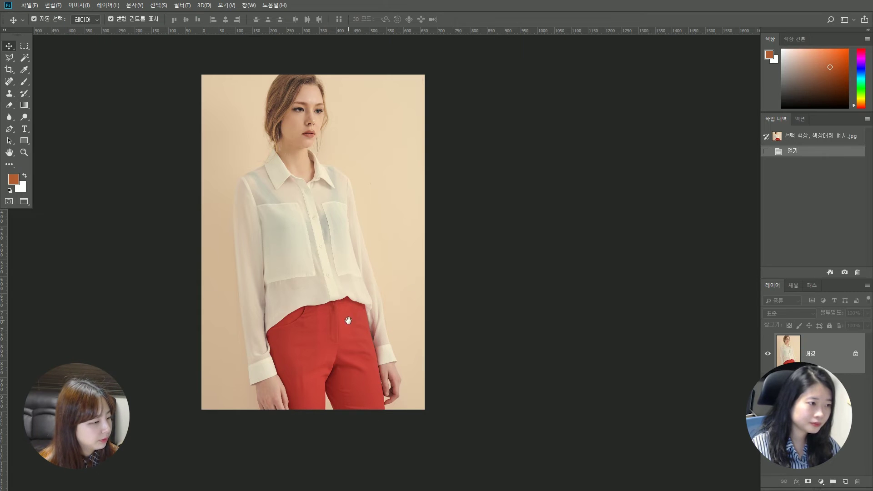
drag(350, 363, 259, 373)
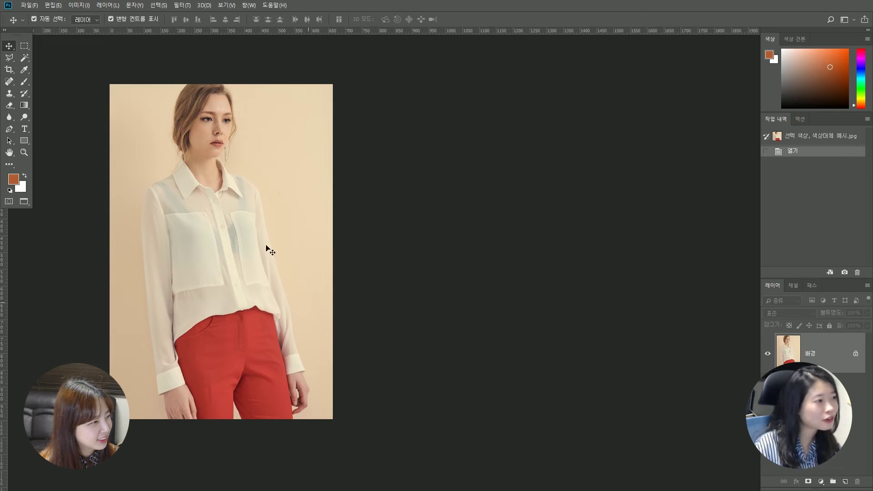
Start a Replace Color adjustment on the fashion photo and sample the red of the trousers
click(79, 5)
mouse_move(83, 30)
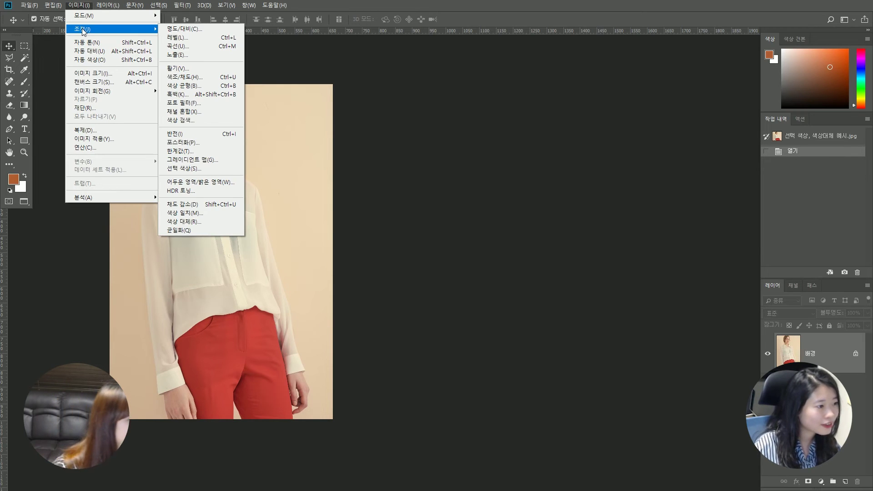
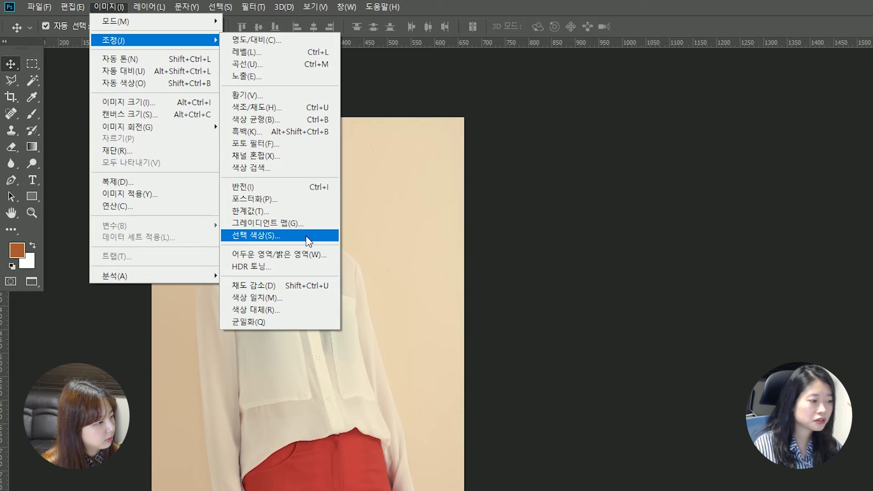
click(309, 309)
drag(711, 123, 528, 94)
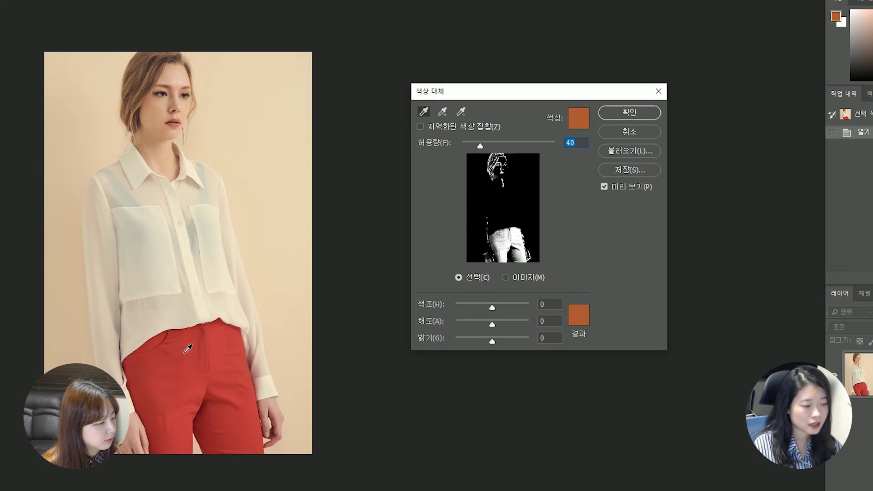
click(184, 354)
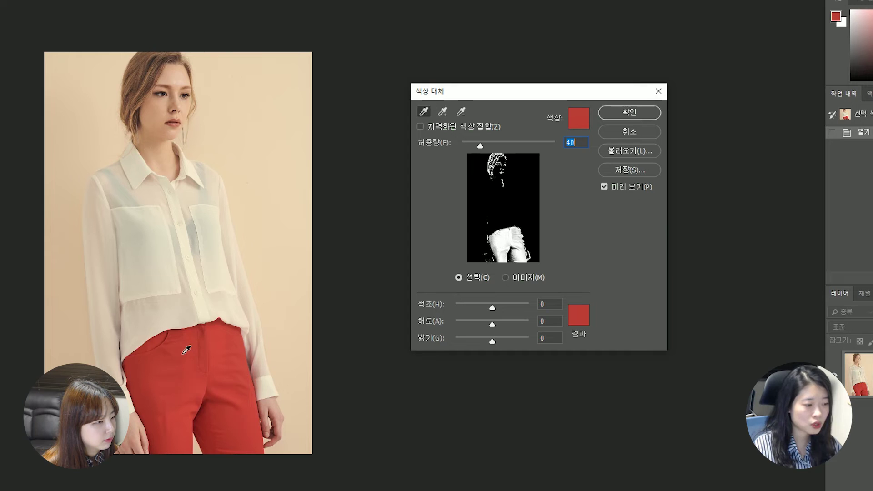
click(186, 353)
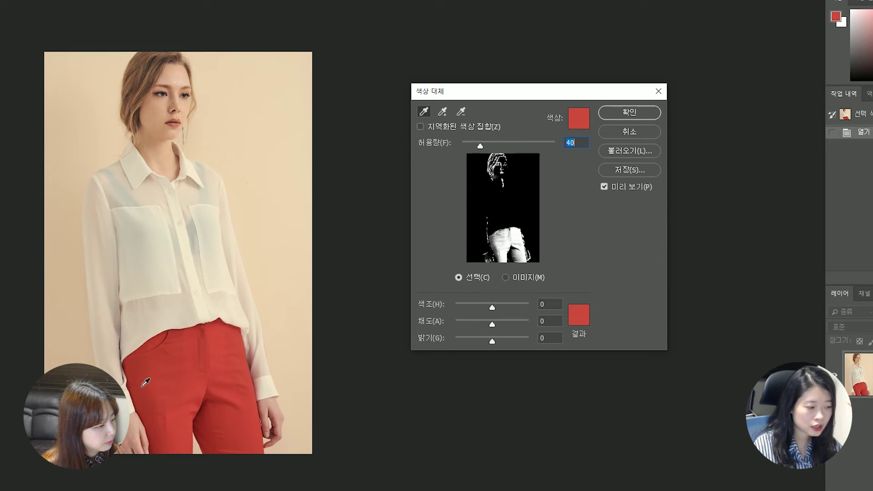
Add further red shades of the trousers to the Replace Color selection and set the fuzziness to 58
shift+click(145, 377)
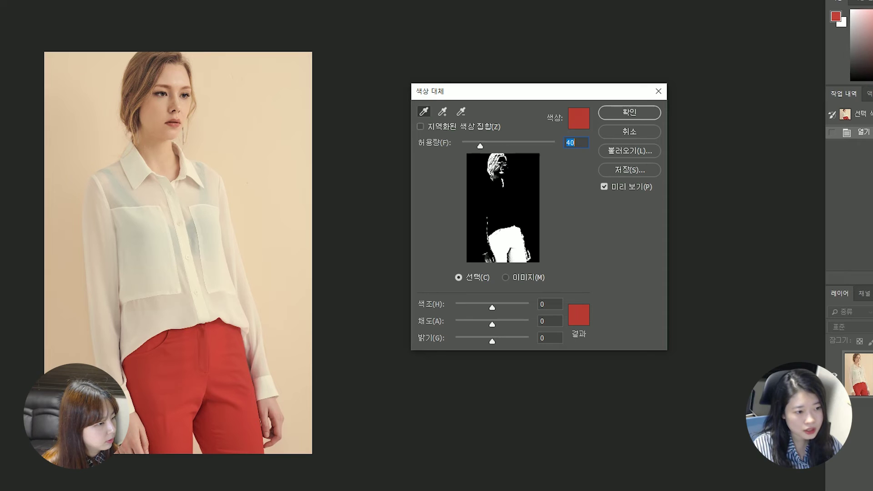
mouse_move(480, 145)
mouse_down()
mouse_move(496, 146)
mouse_move(457, 149)
mouse_move(503, 144)
mouse_move(478, 145)
mouse_move(490, 147)
mouse_up()
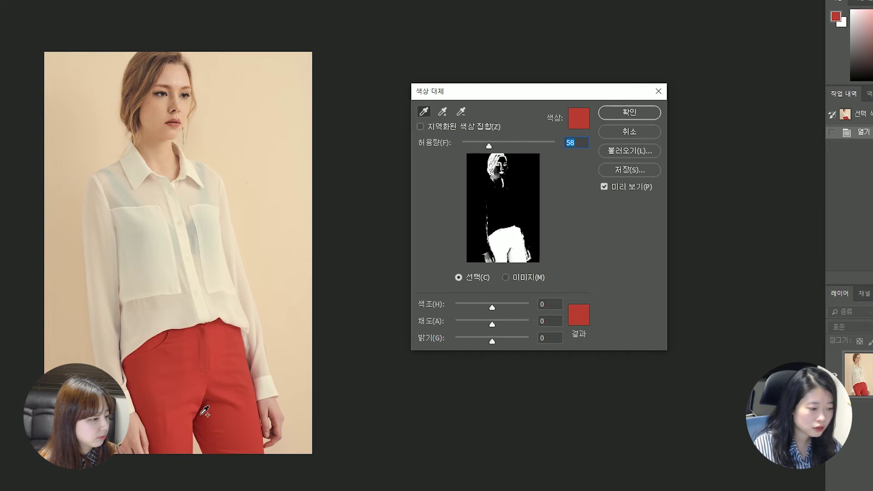
click(202, 412)
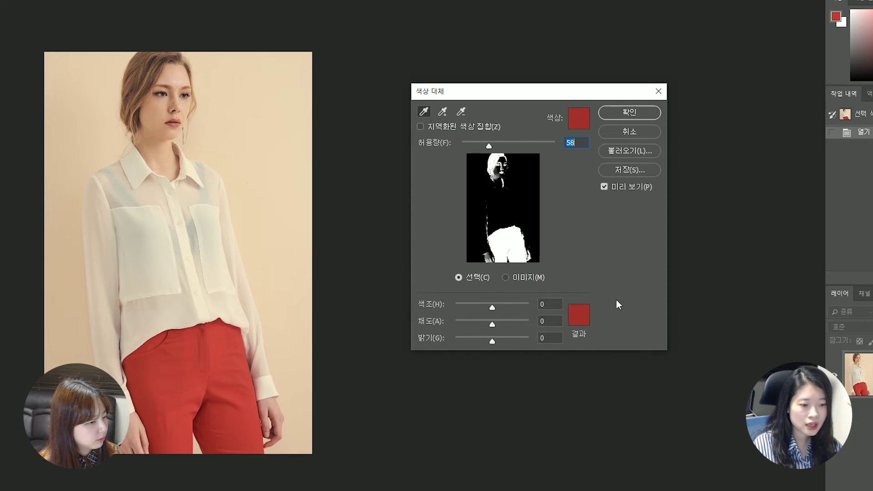
Try yellow #dfc40d as the Replace Color result for the selected red trousers, and dismiss the colour choice
click(578, 317)
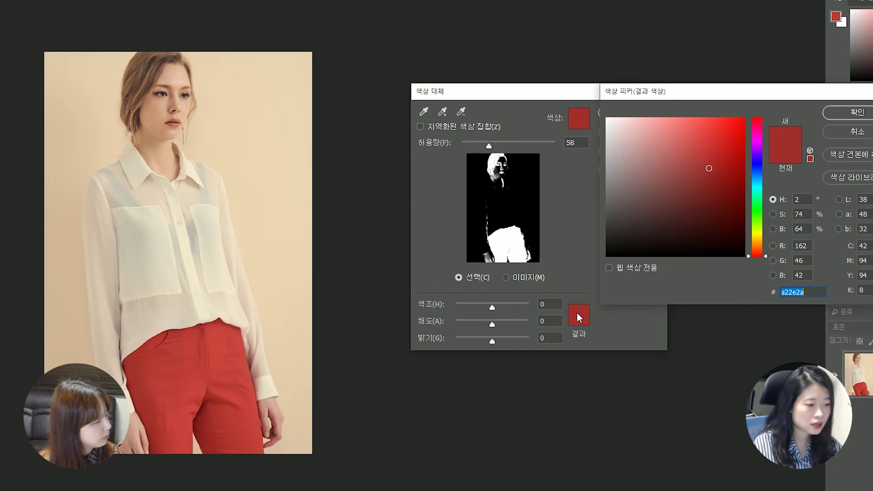
drag(720, 91, 664, 74)
drag(712, 230, 706, 217)
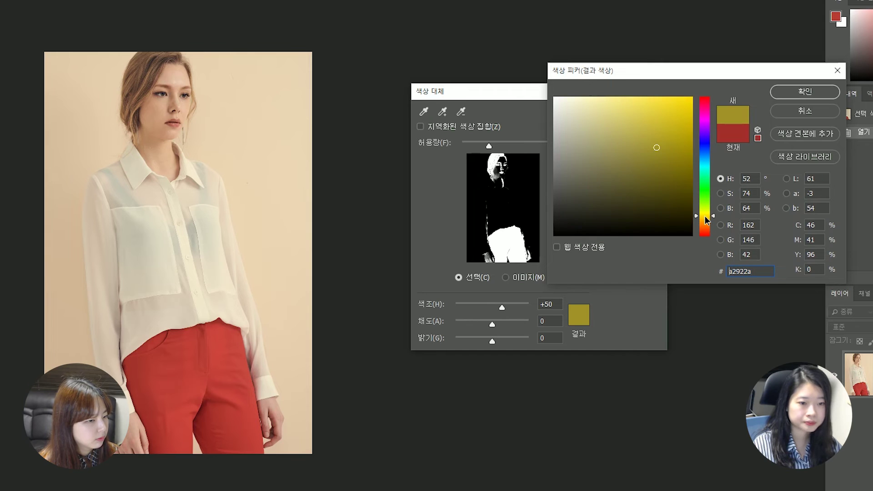
drag(667, 100, 687, 133)
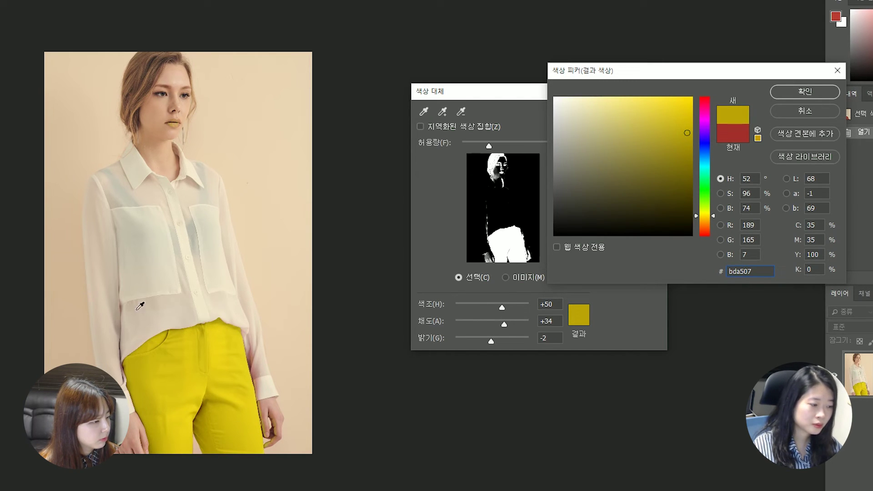
drag(703, 137, 708, 108)
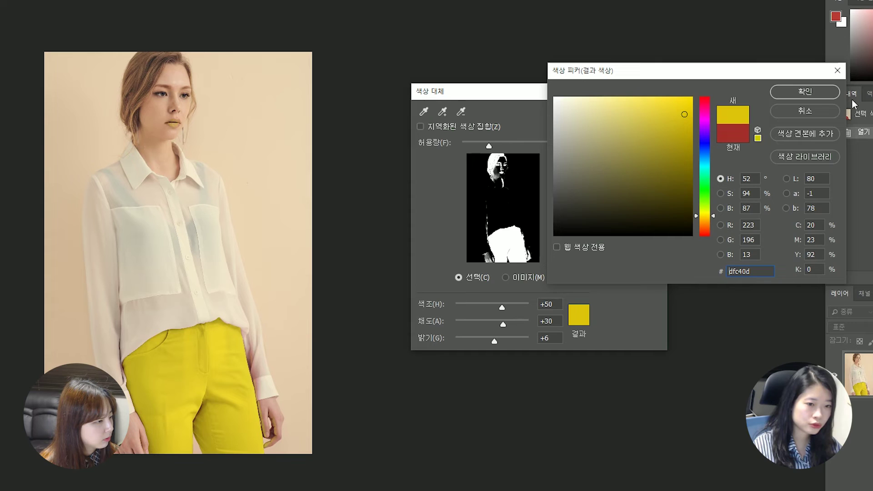
click(833, 111)
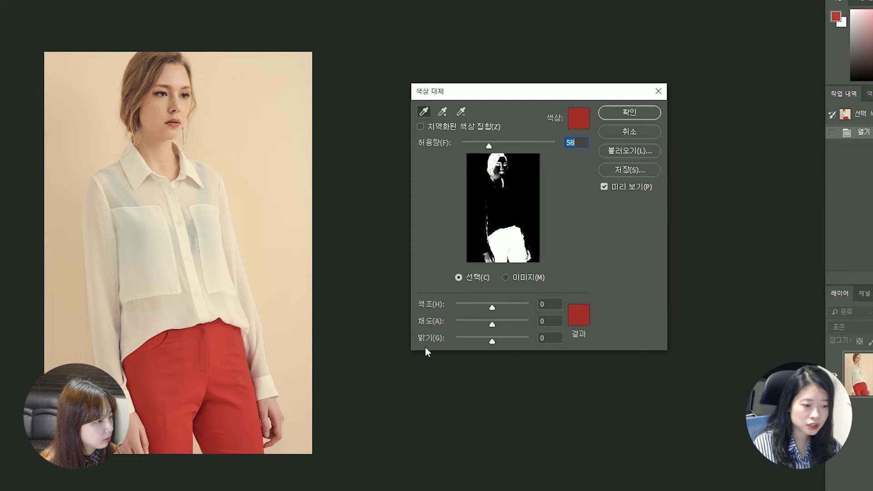
Try Replace Color values of hue +49, saturation +21 and lightness +21 on the trousers, and cancel the adjustment
drag(492, 308, 502, 348)
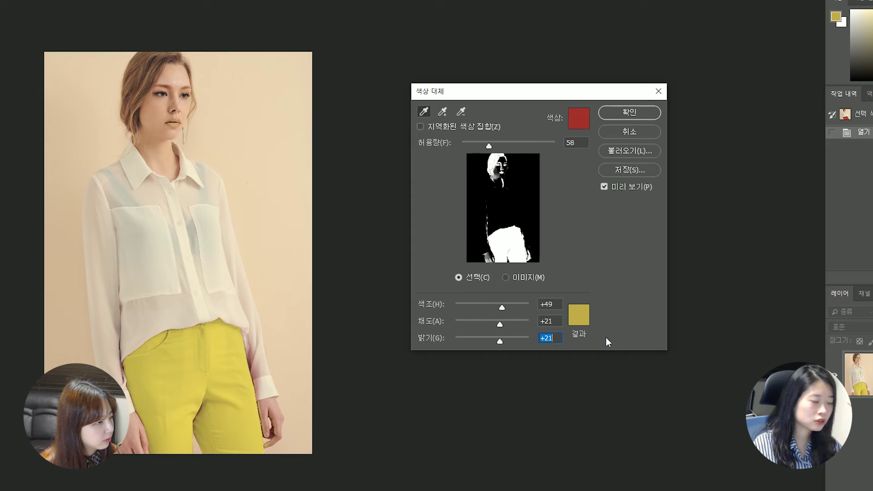
click(626, 132)
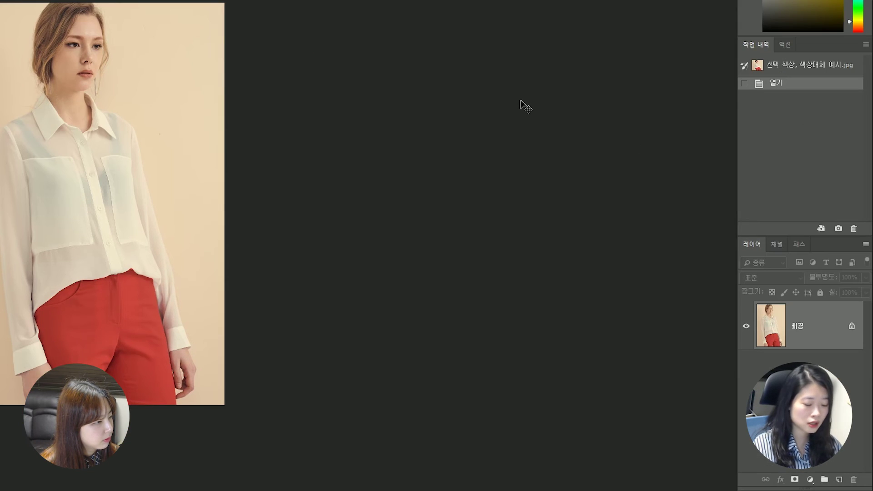
Duplicate the background layer, start Replace Color on the copy, sample the trousers' red and raise the fuzziness
key(ctrl+j)
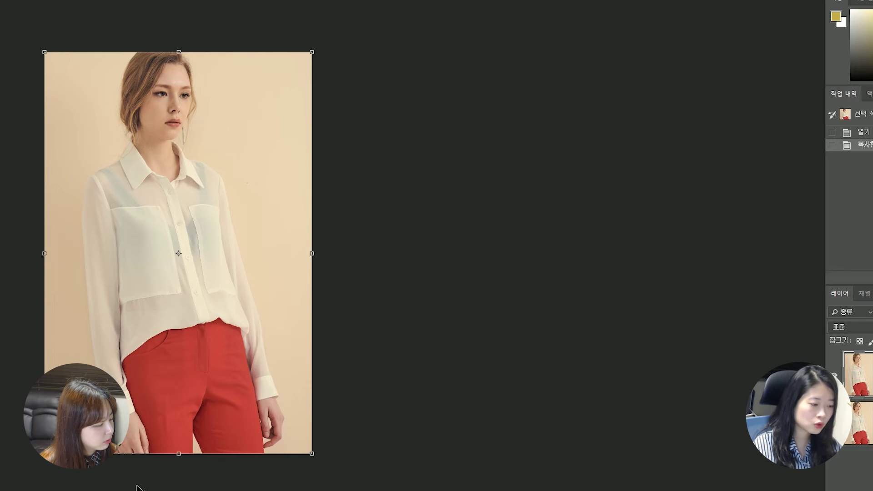
drag(381, 345, 415, 347)
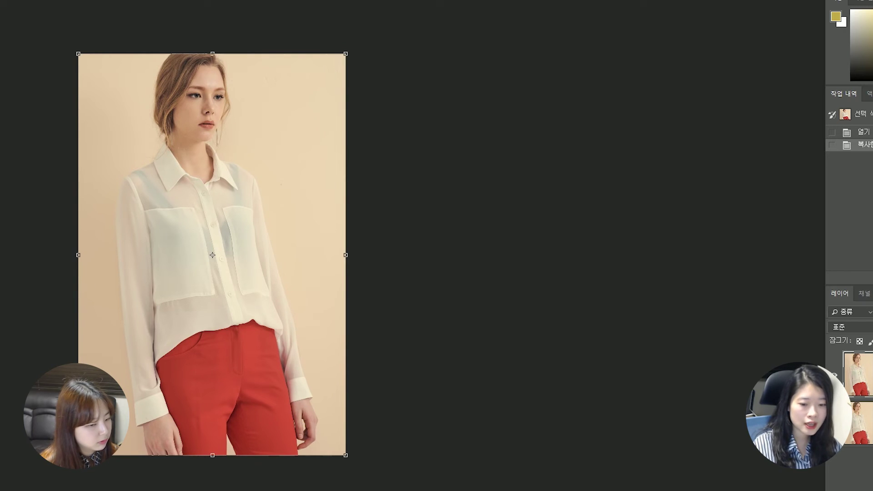
click(9, 1)
mouse_move(18, 0)
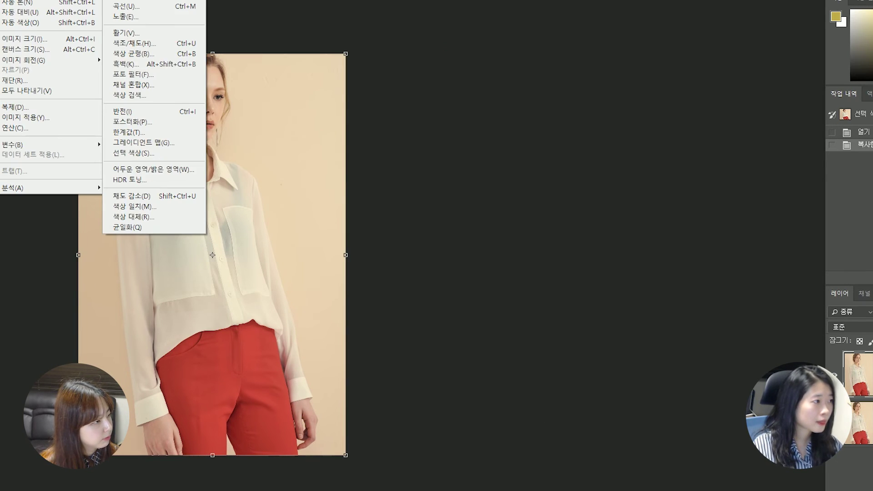
click(166, 217)
click(273, 364)
click(271, 432)
click(578, 318)
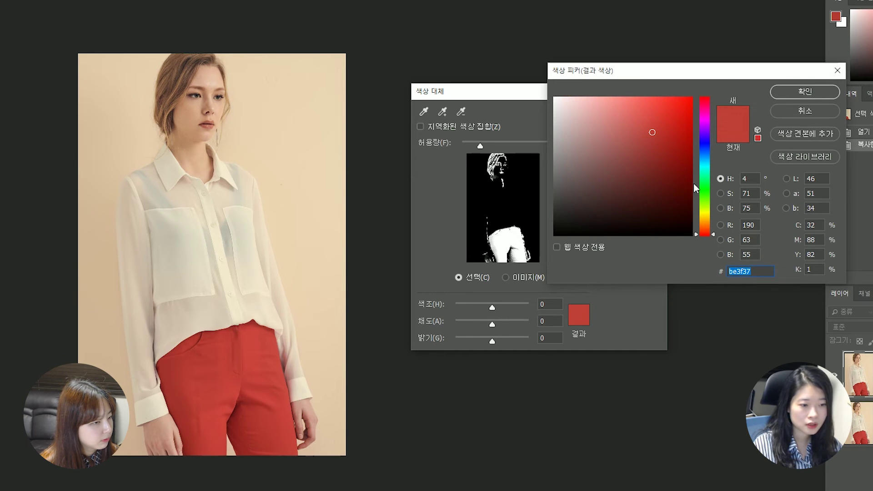
click(804, 113)
click(498, 143)
Set the replacement colour to orange-yellow #e2990b and apply Replace Color to the duplicate layer
click(578, 315)
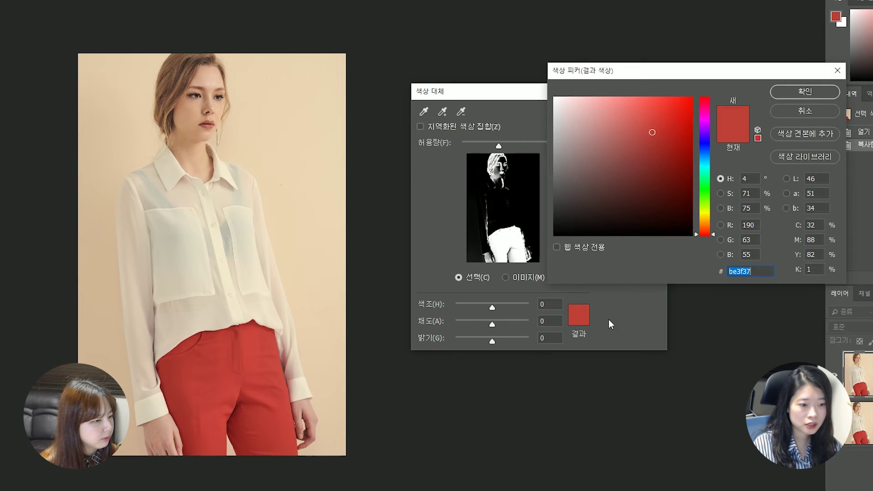
drag(704, 208, 705, 220)
drag(686, 191, 686, 112)
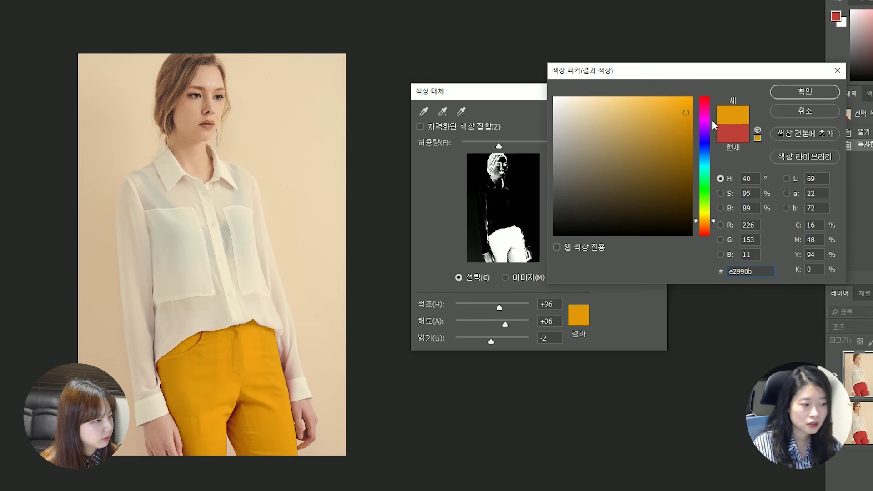
click(800, 91)
click(627, 113)
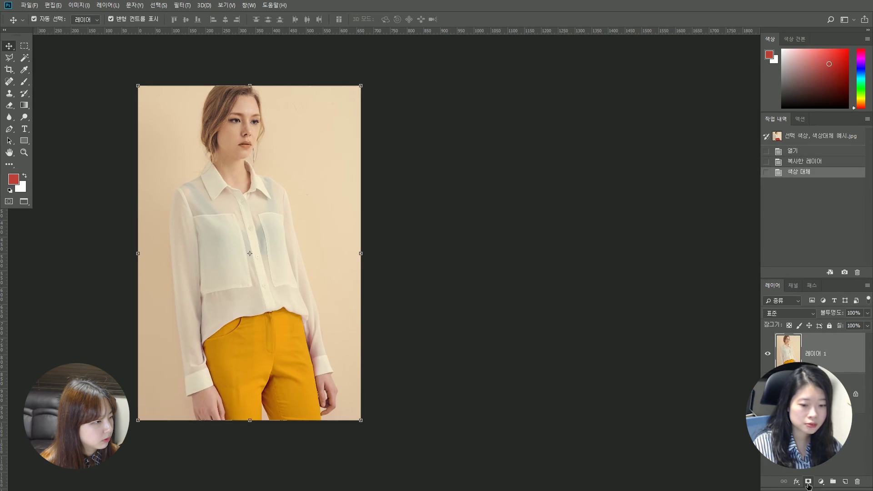
Add a layer mask to the recoloured layer and paint black over the face and blouse at 100% brush opacity
click(808, 481)
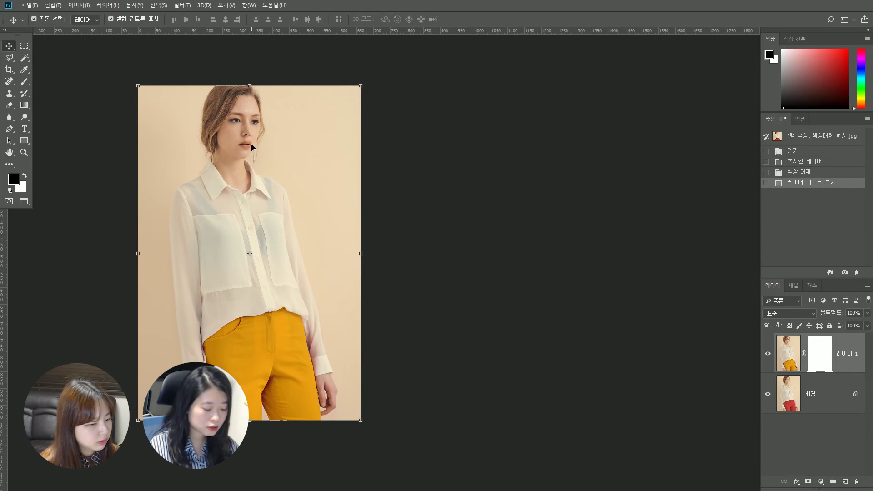
key(b)
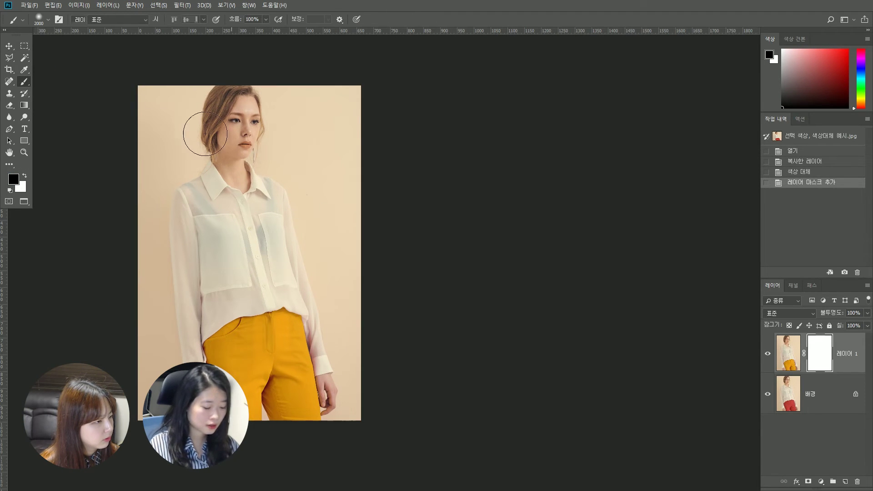
mouse_move(220, 134)
mouse_down()
mouse_move(262, 147)
mouse_move(265, 128)
mouse_move(251, 166)
mouse_move(229, 136)
mouse_move(284, 136)
mouse_up()
key(x)
key(x)
drag(284, 136, 207, 128)
key(0)
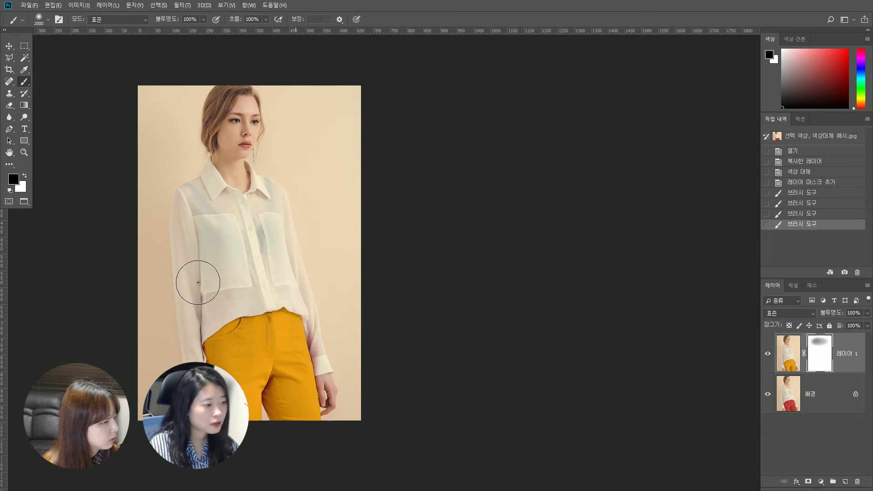
click(227, 239)
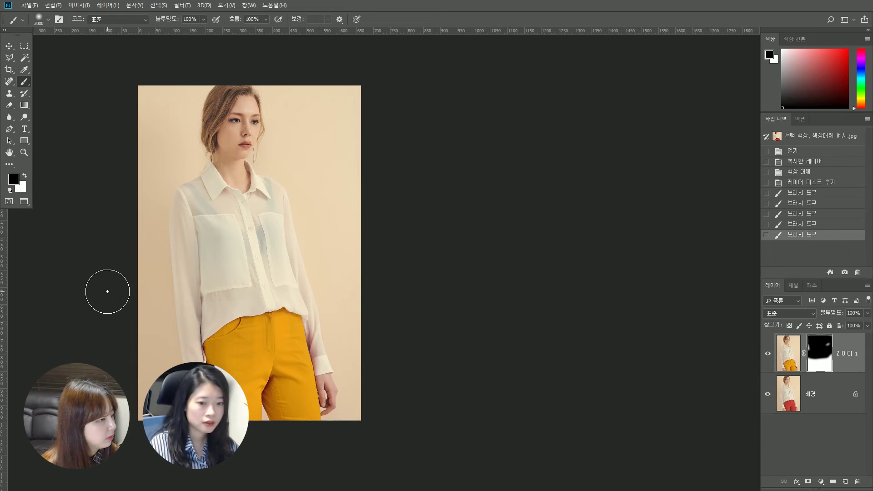
Step back to the Replace Color state, re-add a mask hiding the upper body, and revert that mask too
click(808, 172)
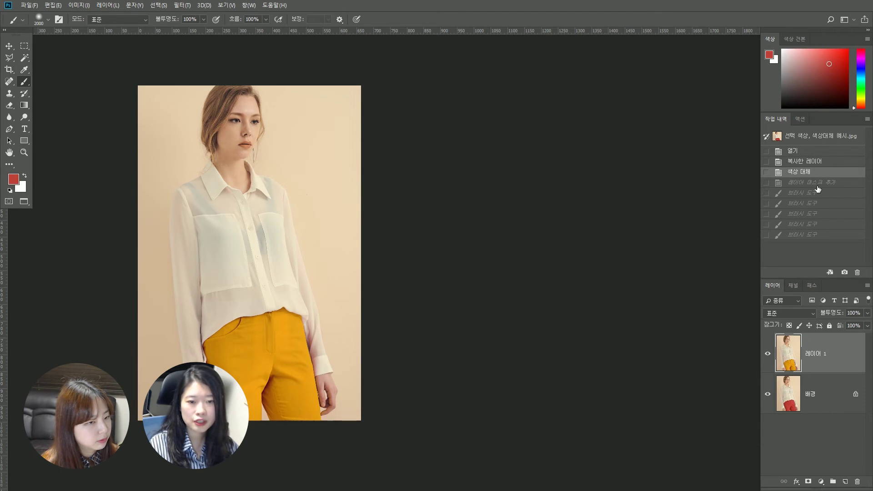
click(808, 483)
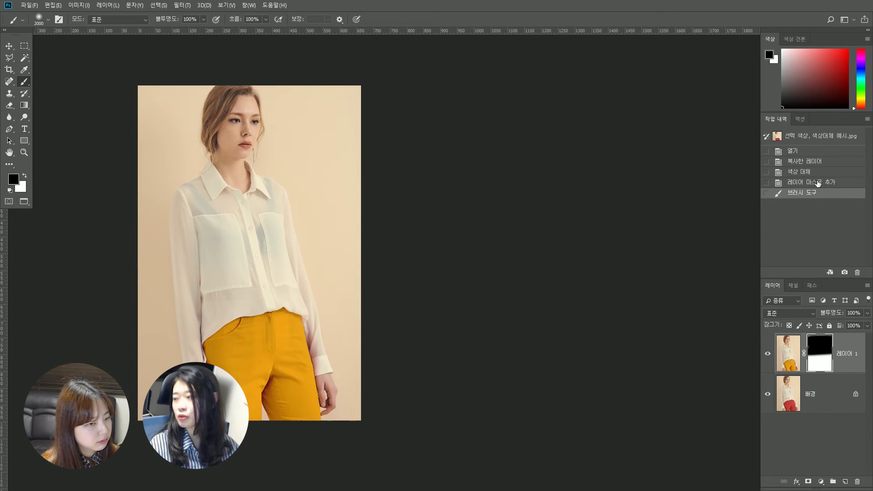
click(806, 173)
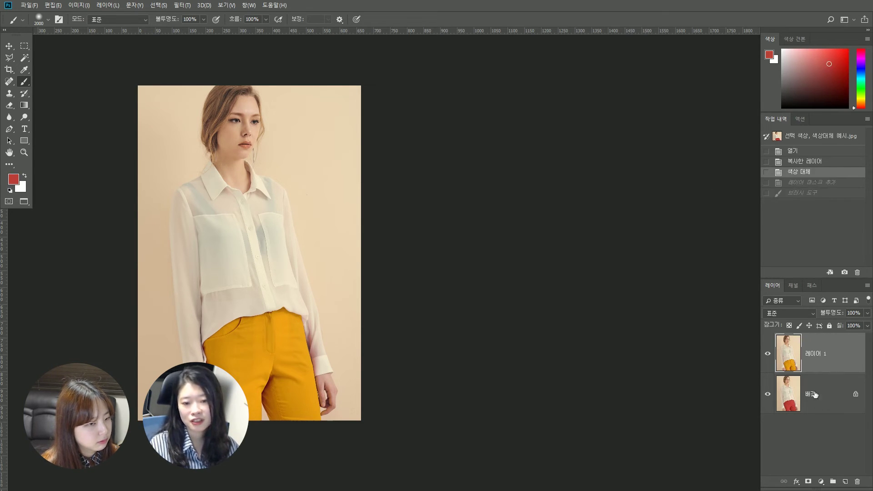
Add a black layer mask to the recoloured layer and paint white over the trousers to reveal their orange-yellow colour
alt+click(808, 483)
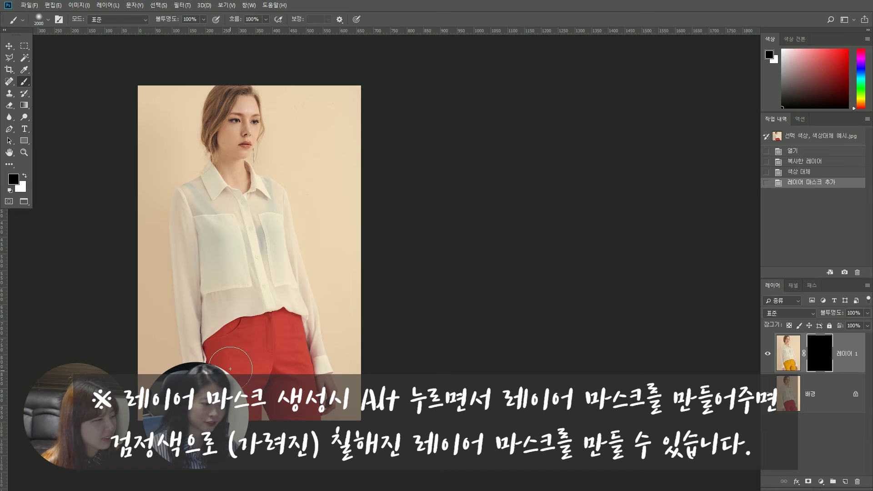
key(x)
mouse_move(227, 383)
mouse_down()
mouse_move(219, 353)
mouse_move(234, 401)
mouse_up()
mouse_move(236, 391)
mouse_down()
mouse_move(238, 313)
mouse_move(254, 386)
mouse_up()
drag(257, 328, 273, 404)
mouse_move(276, 405)
mouse_down()
mouse_move(266, 311)
mouse_move(306, 460)
mouse_up()
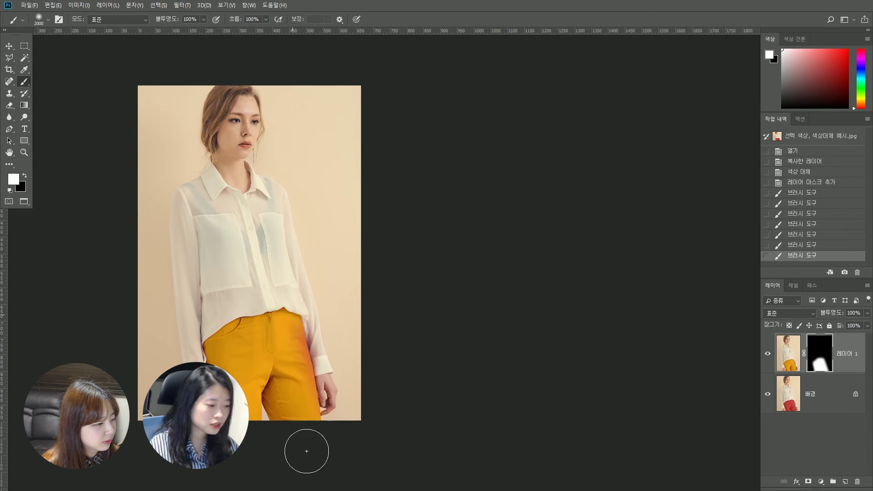
drag(291, 310, 319, 401)
drag(250, 444, 249, 427)
mouse_move(246, 381)
mouse_down()
mouse_move(296, 396)
mouse_move(233, 396)
mouse_up()
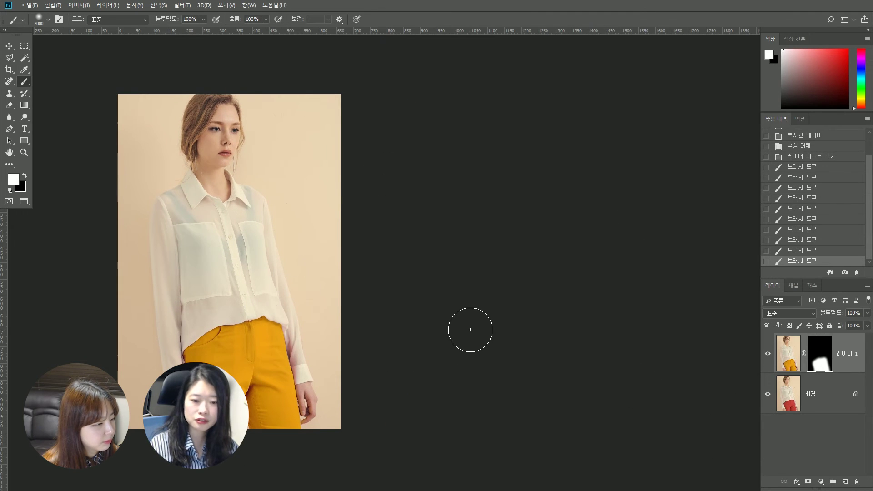
Restore the fashion photo to its originally opened state and duplicate the background layer
scroll(802, 219, up, 1)
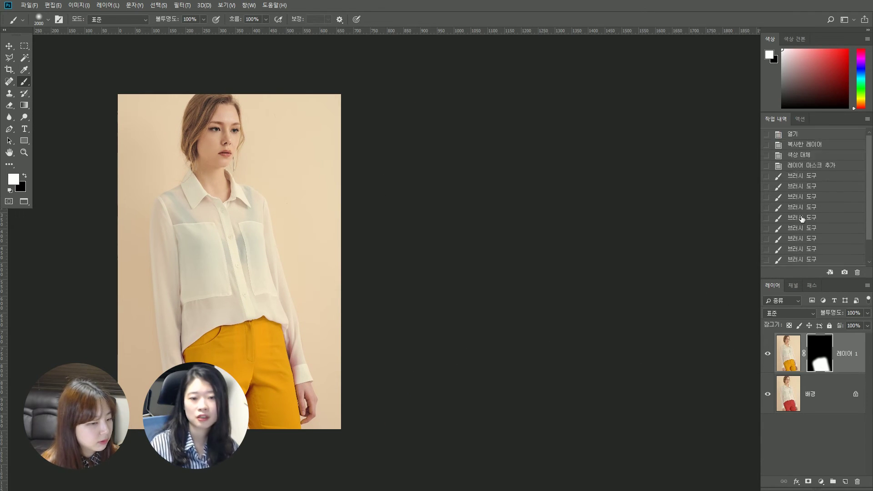
scroll(814, 191, up, 1)
click(830, 136)
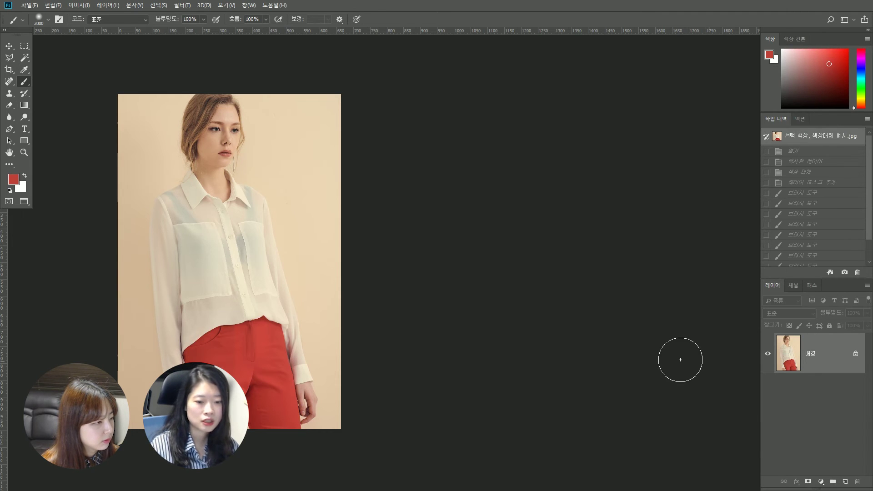
key(ctrl+j)
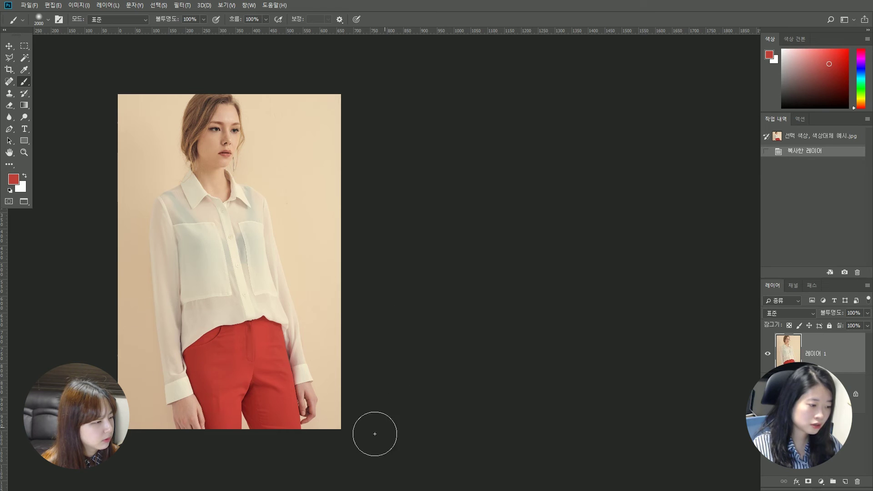
Select the red trousers on the duplicate layer with the Quick Selection tool
drag(374, 432, 379, 420)
key(l)
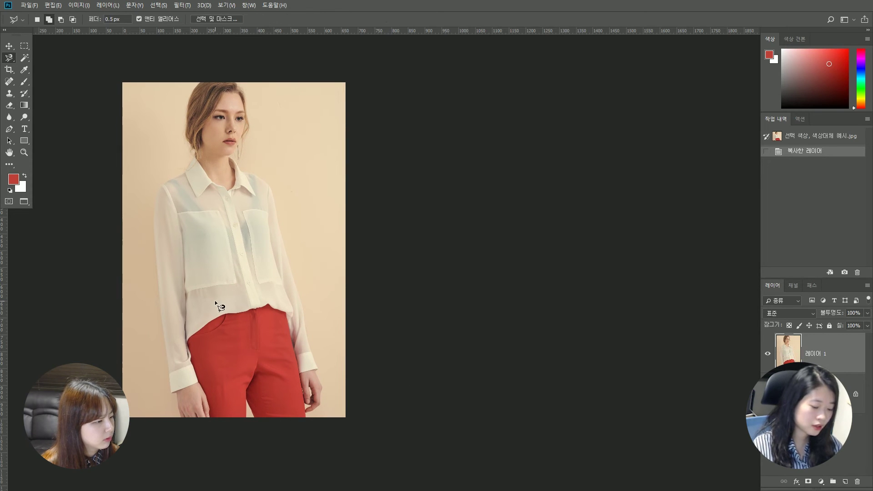
click(24, 62)
click(50, 58)
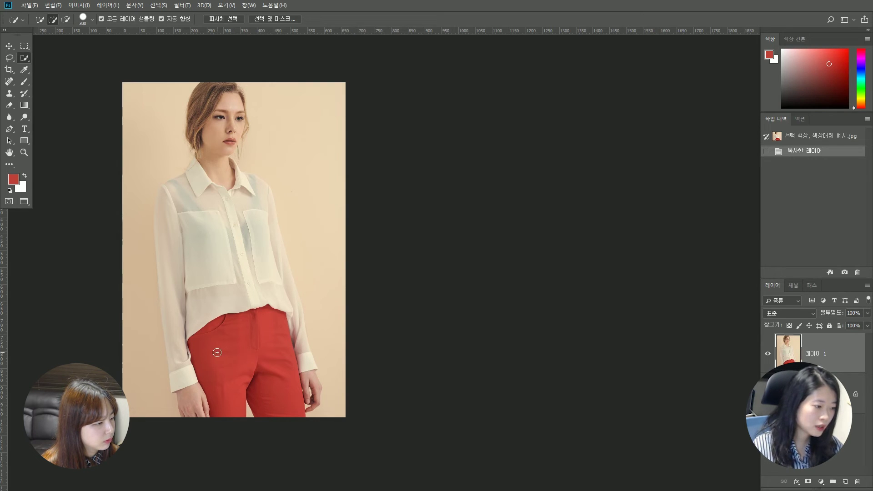
drag(233, 341, 218, 355)
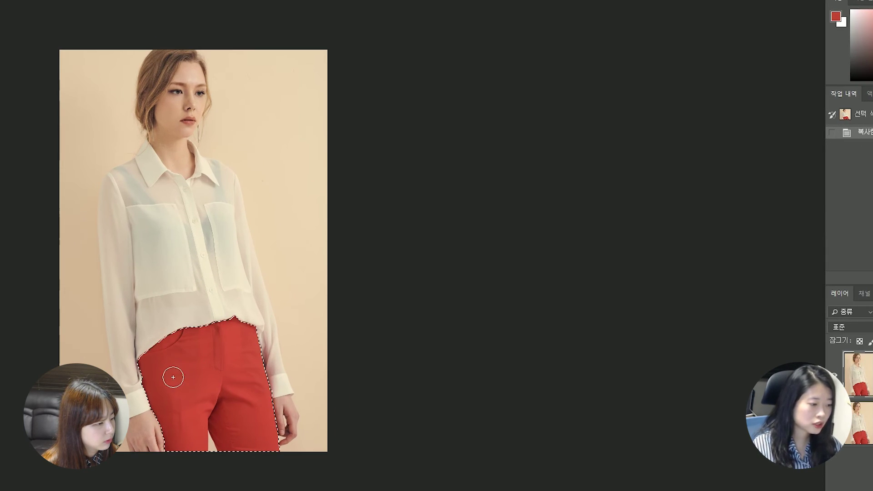
drag(271, 399, 278, 419)
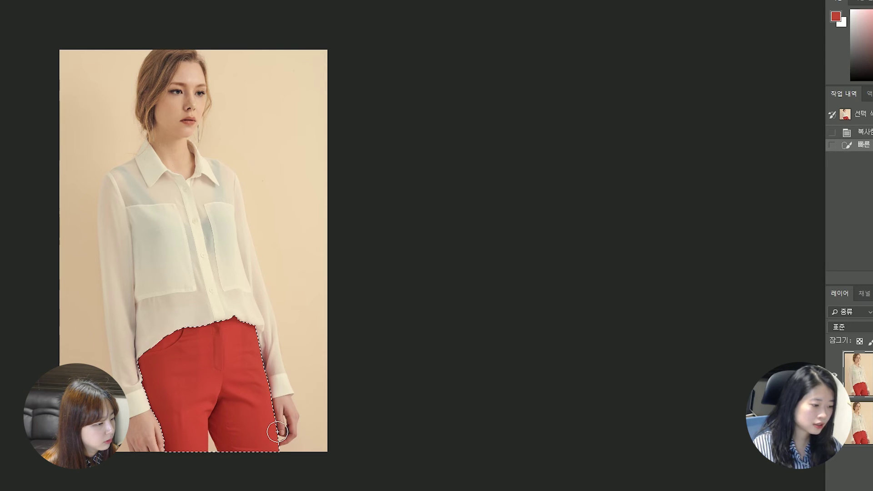
Refine the trousers selection with a smaller brush, excluding the background gap between the legs
key(bracketleft)
key(bracketleft)
key(bracketleft)
key(bracketleft)
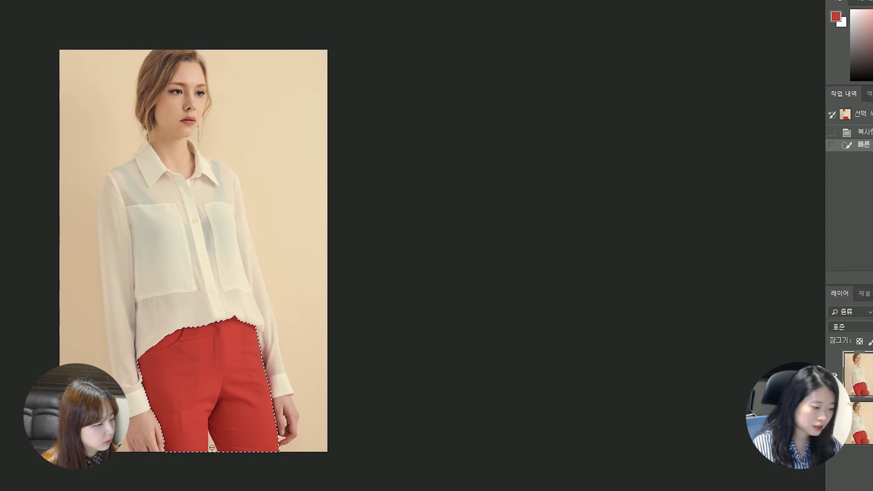
drag(211, 448, 219, 467)
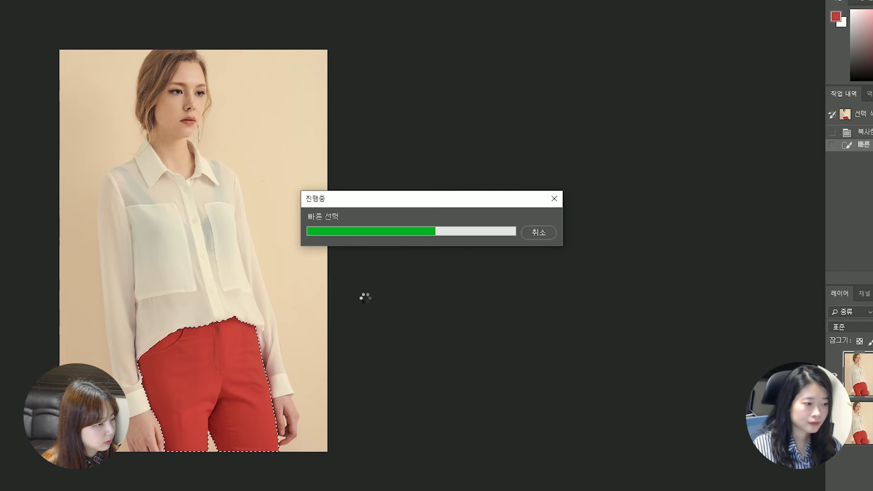
drag(217, 361, 280, 363)
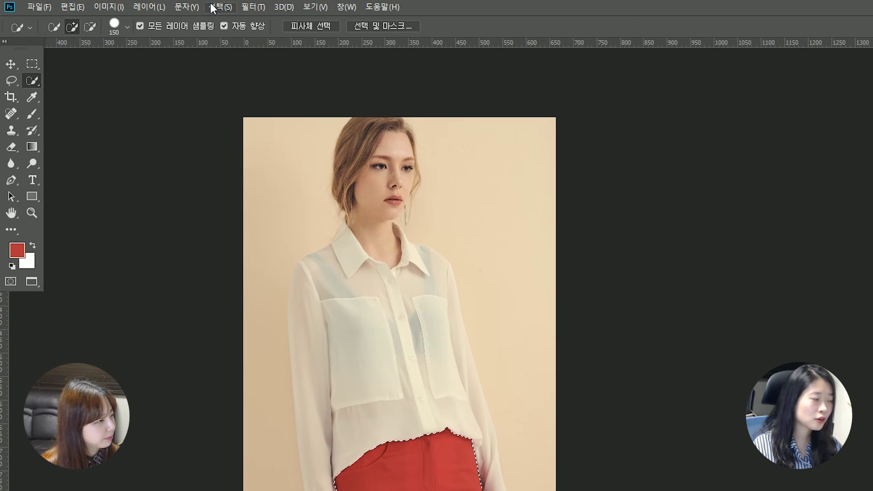
click(215, 7)
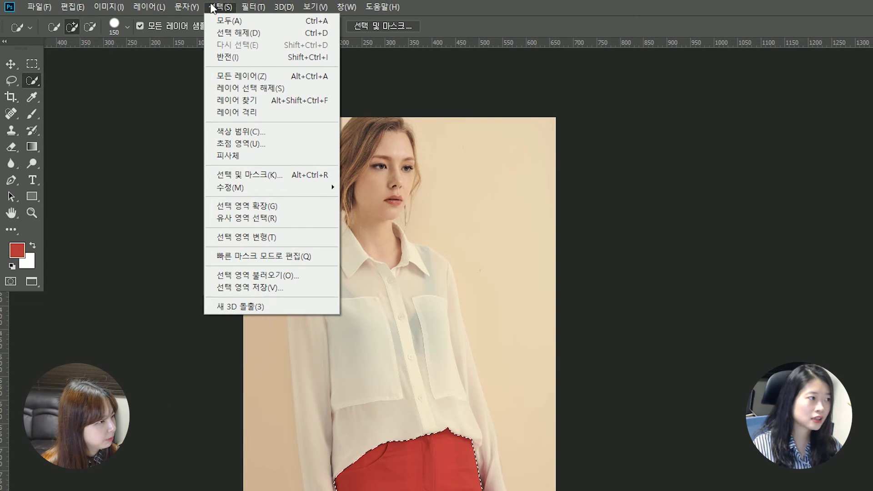
mouse_move(313, 194)
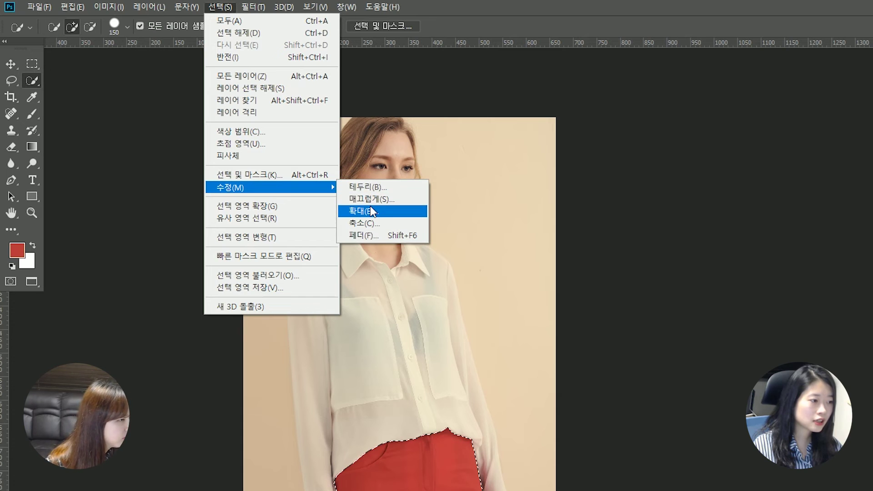
key(Escape)
key(Escape)
Subtract the excess beyond the trousers' edge near the shirt cuff from the selection with the Polygonal Lasso
drag(405, 417, 573, 176)
drag(769, 488, 754, 302)
drag(745, 332, 734, 306)
key(shift+l)
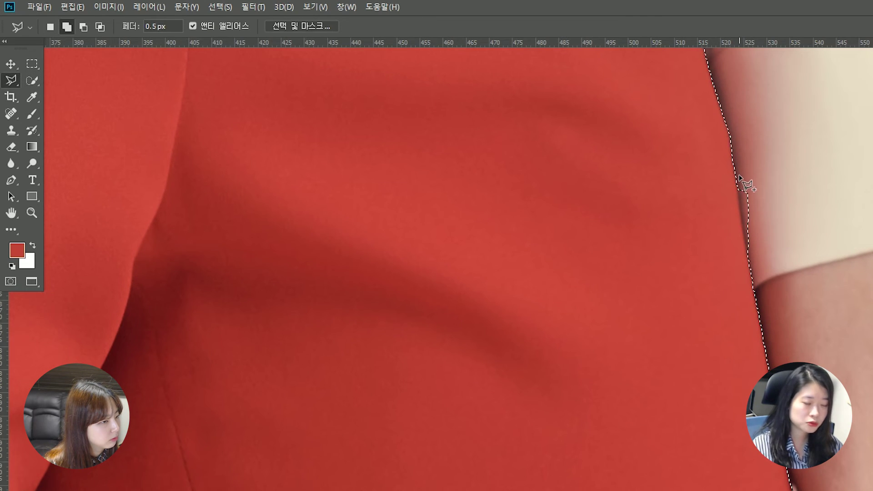
alt+click(740, 190)
click(751, 278)
click(794, 293)
click(803, 156)
double_click(764, 132)
Examine the selection outline closely along the shirt hem, the pocket and the sleeve on the opposite hip
mouse_move(636, 273)
mouse_down()
mouse_move(671, 298)
mouse_move(688, 403)
mouse_move(864, 437)
mouse_up()
drag(384, 59, 564, 489)
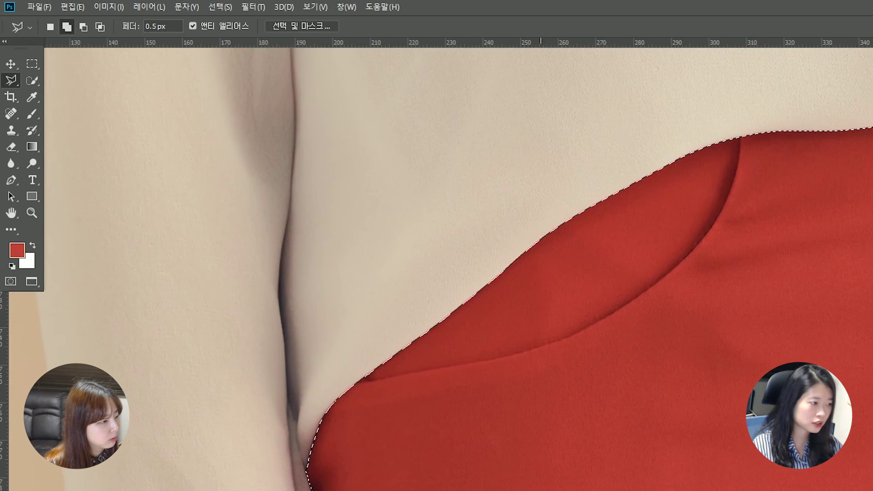
drag(519, 470, 500, 227)
drag(479, 448, 487, 328)
drag(307, 260, 364, 330)
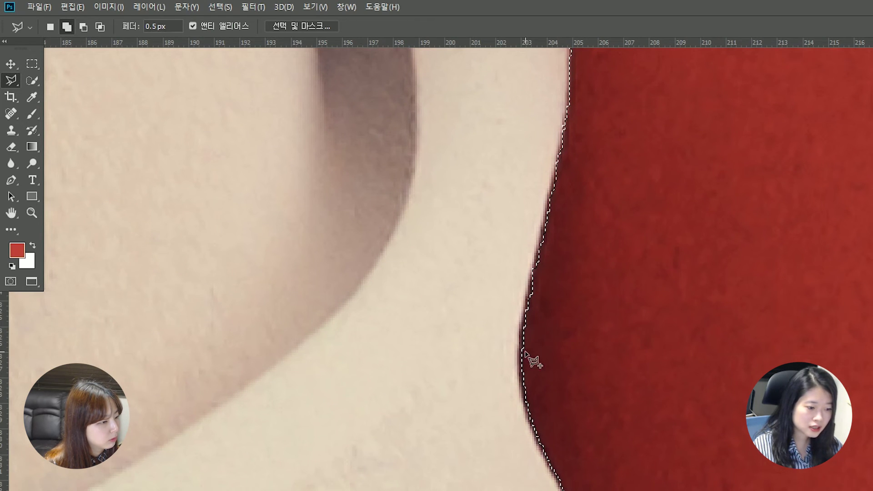
drag(568, 288, 528, 489)
drag(409, 150, 171, 475)
drag(606, 227, 585, 196)
alt+click(585, 196)
alt+click(587, 199)
alt+click(592, 207)
drag(716, 215, 593, 464)
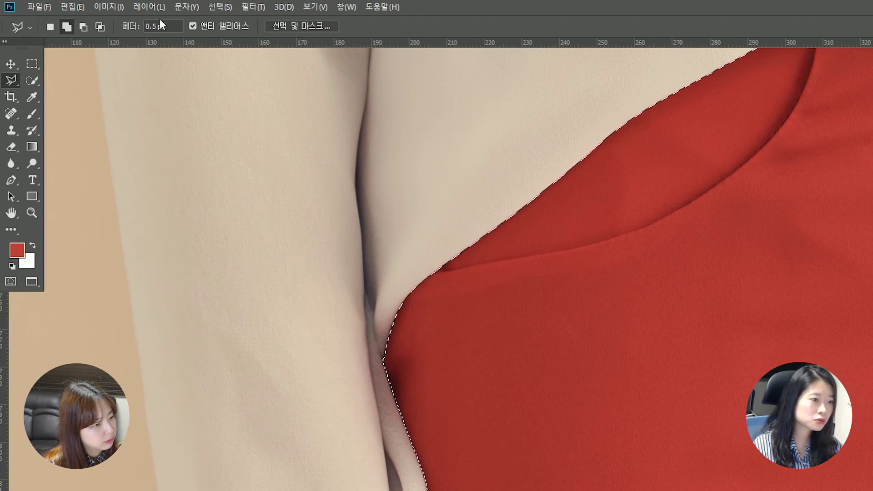
Expand the trousers selection slightly outward
click(221, 9)
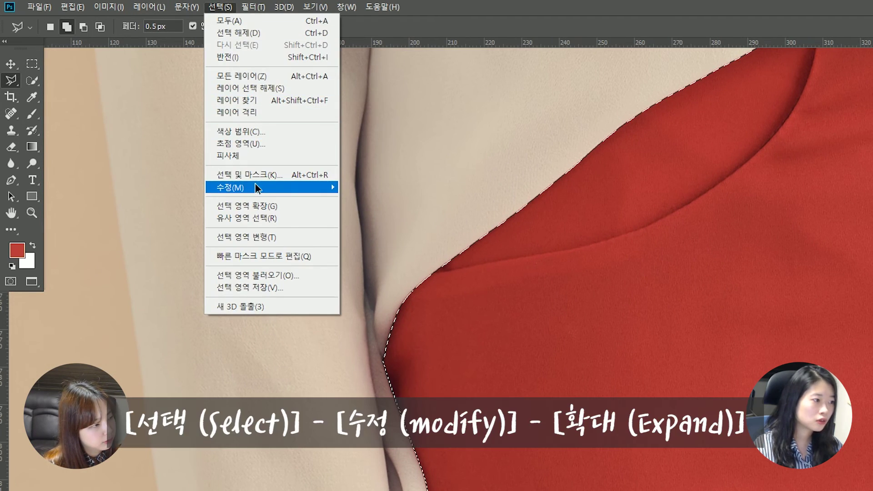
mouse_move(332, 188)
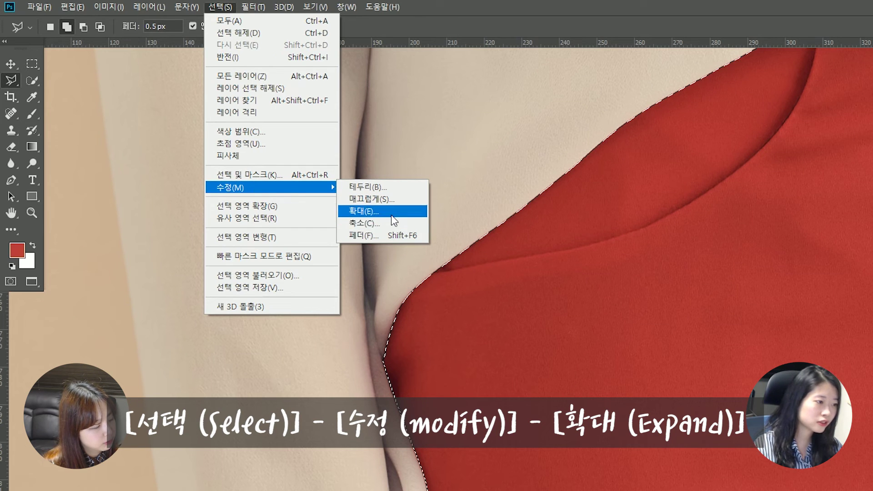
click(392, 216)
key(Return)
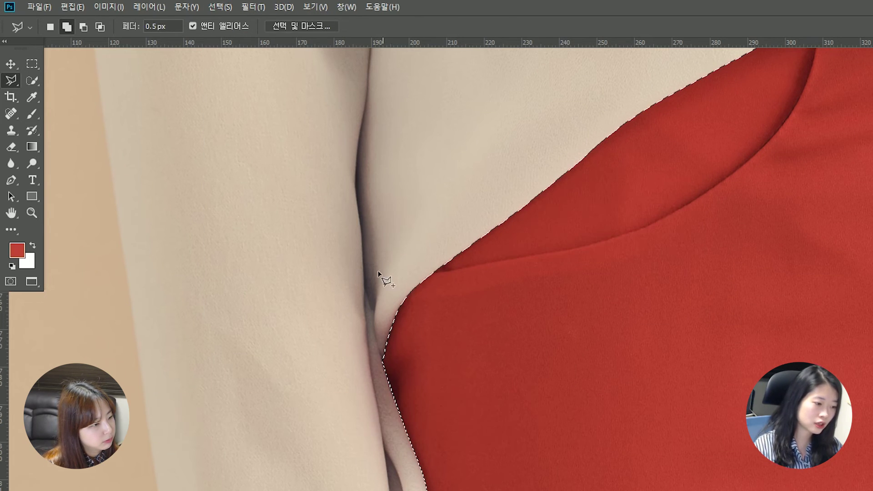
Compare the selection edge beside the sleeve before and after the expansion by switching between the two history states
alt+click(436, 295)
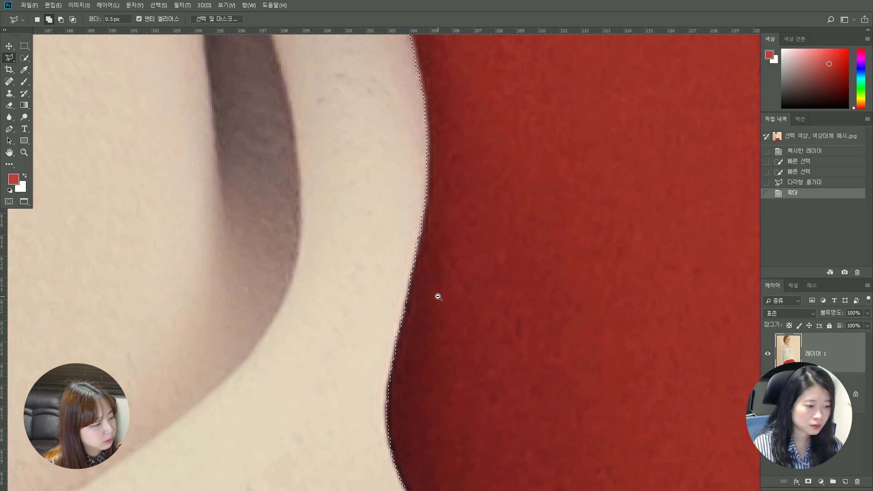
alt+click(426, 301)
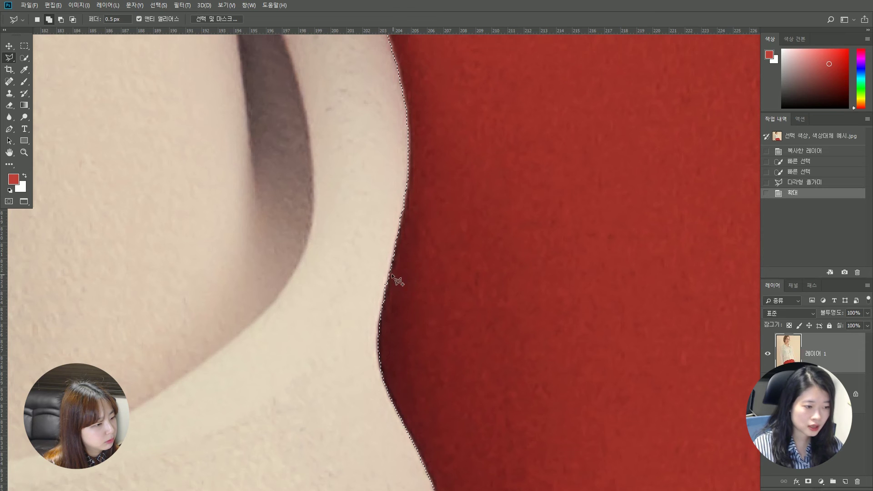
click(794, 183)
click(793, 194)
click(794, 183)
click(796, 194)
click(795, 184)
click(796, 194)
scroll(470, 305, down, 5)
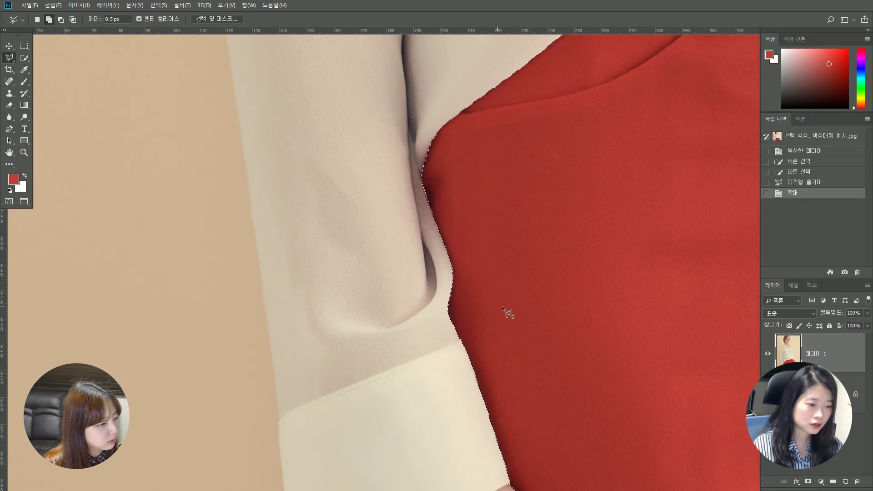
Feather the trousers selection with a radius of 0.5 pixels
drag(507, 312, 353, 320)
click(158, 5)
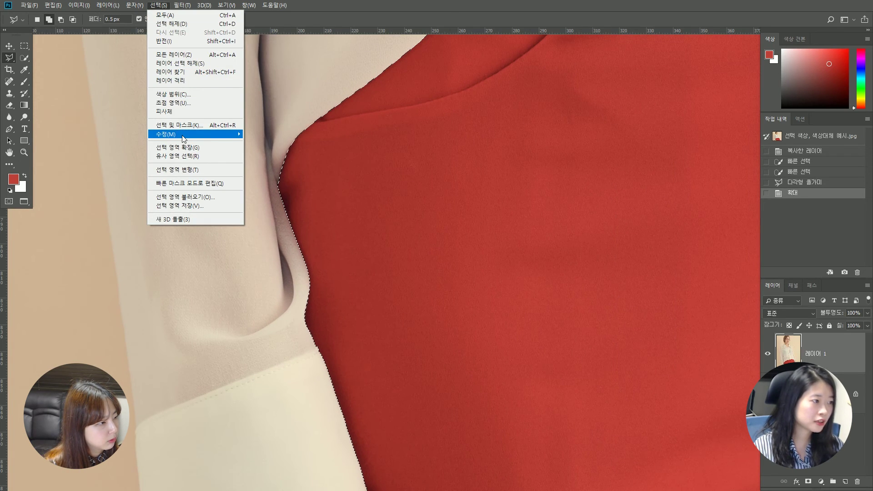
mouse_move(190, 137)
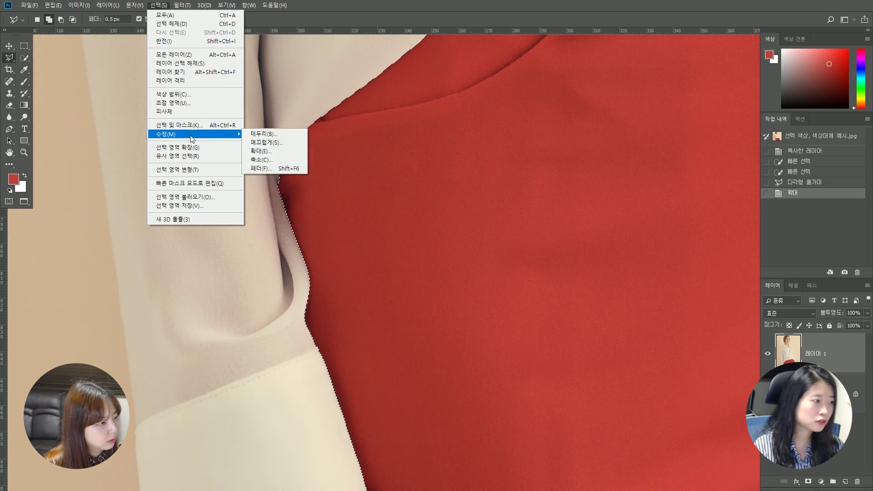
click(269, 170)
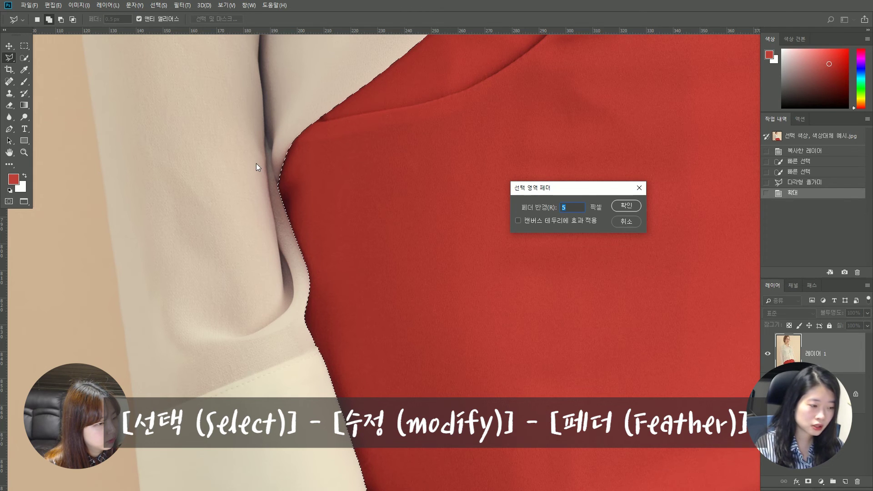
text(0.5)
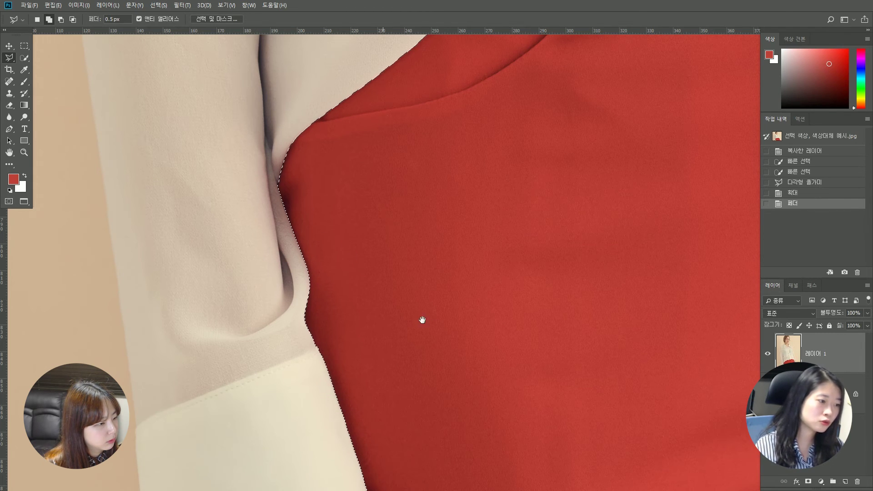
Copy the selected trousers onto a new layer
scroll(288, 247, down, 3)
drag(485, 310, 456, 345)
key(v)
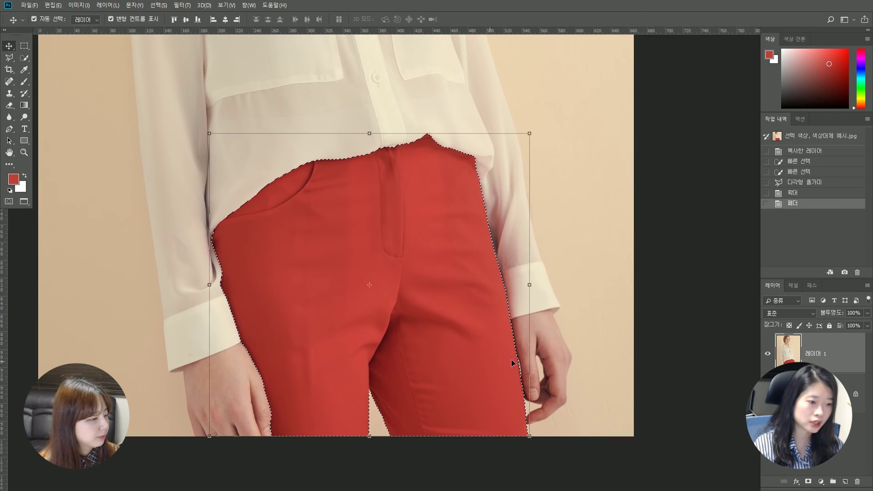
key(ctrl+j)
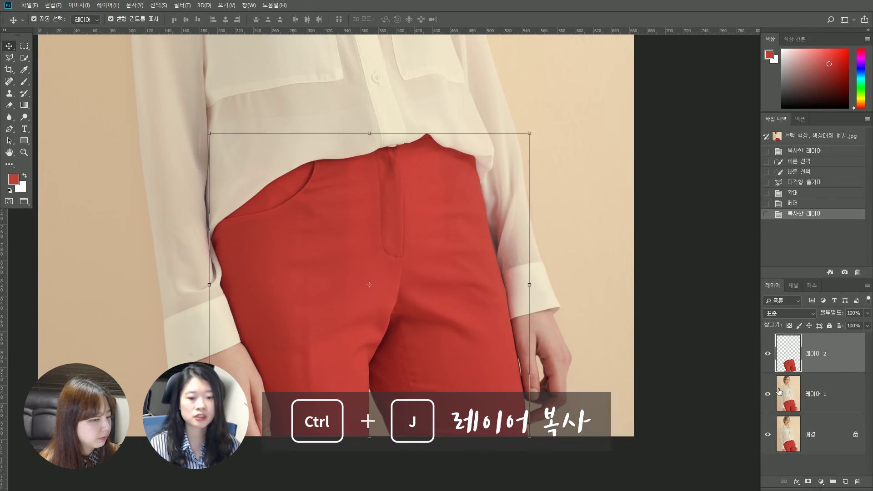
Turn the copied trousers blue with Hue/Saturation by setting the hue to -150
drag(438, 344, 438, 354)
key(ctrl+u)
drag(521, 163, 643, 153)
drag(618, 217, 580, 222)
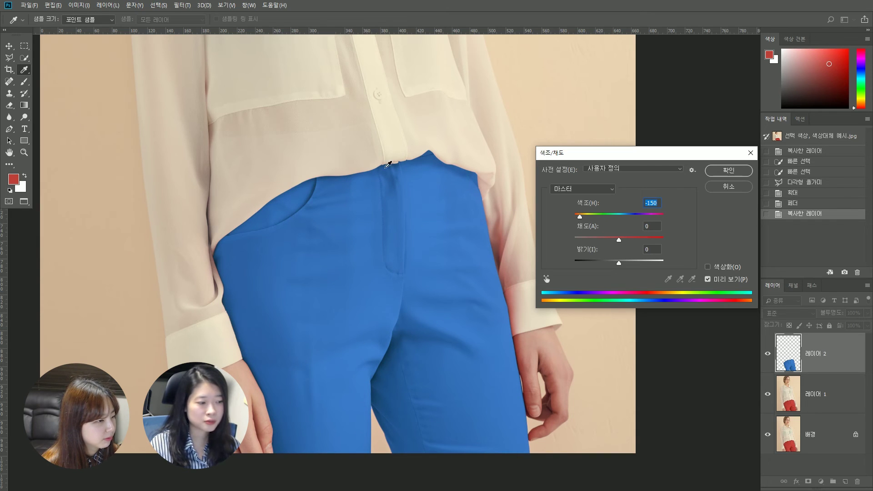
Try colorizing the trousers purple with hue 268 and saturation 56, and switch Colorize off again
click(724, 265)
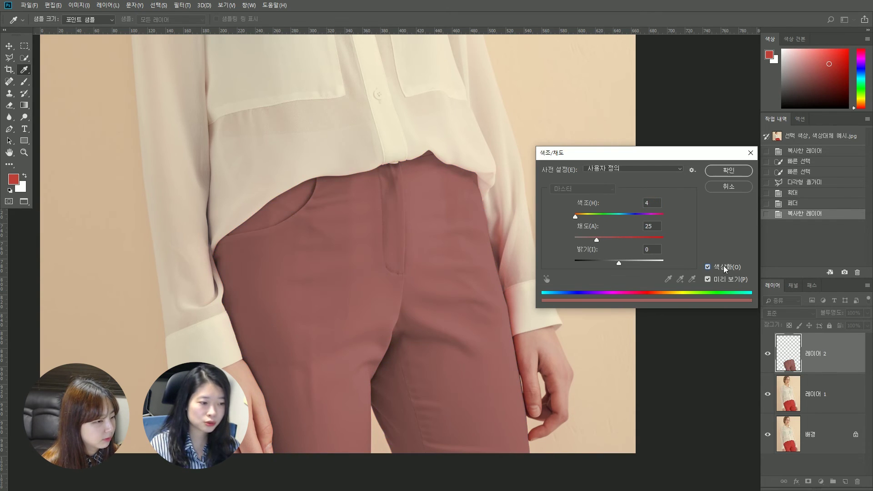
drag(596, 239, 638, 220)
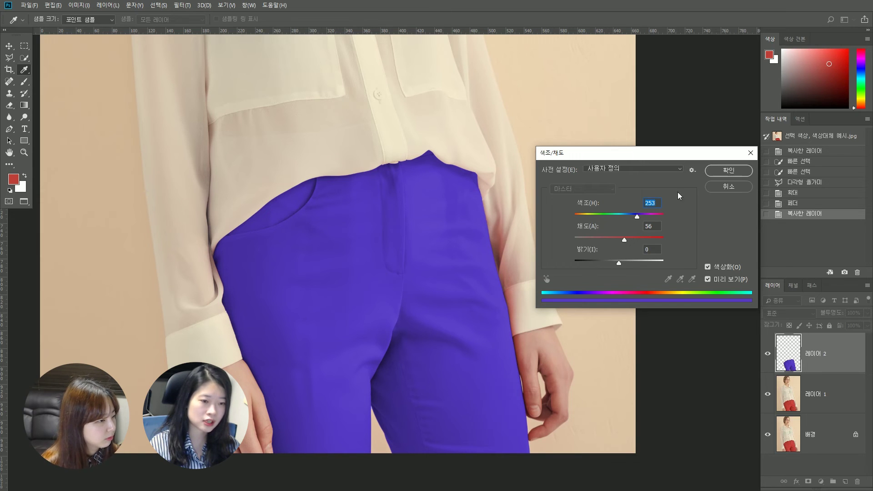
drag(637, 217, 640, 216)
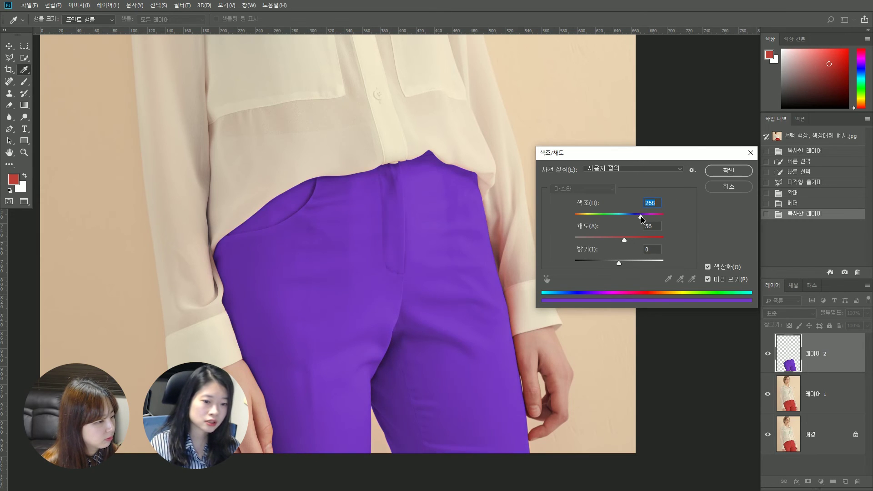
click(720, 267)
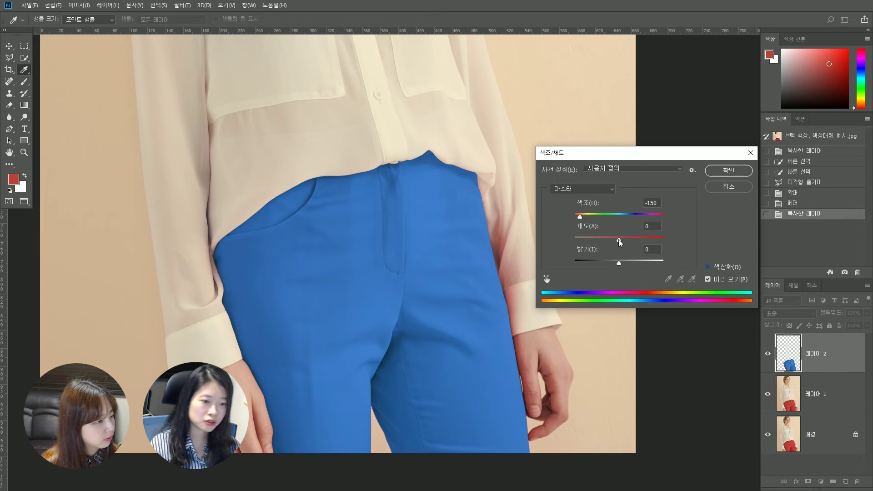
Apply the hue change to the trousers layer and review the blue trousers in the whole photo
click(728, 173)
key(v)
scroll(439, 330, up, 3)
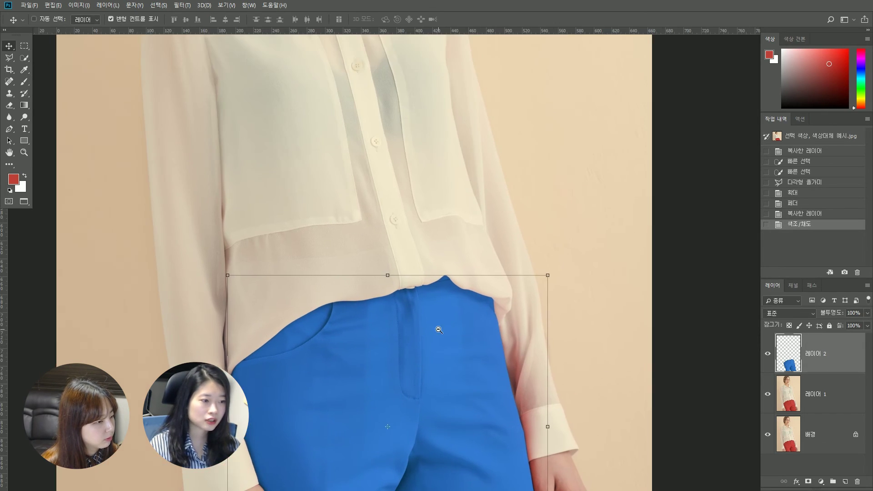
scroll(438, 330, down, 5)
ctrl+click(575, 348)
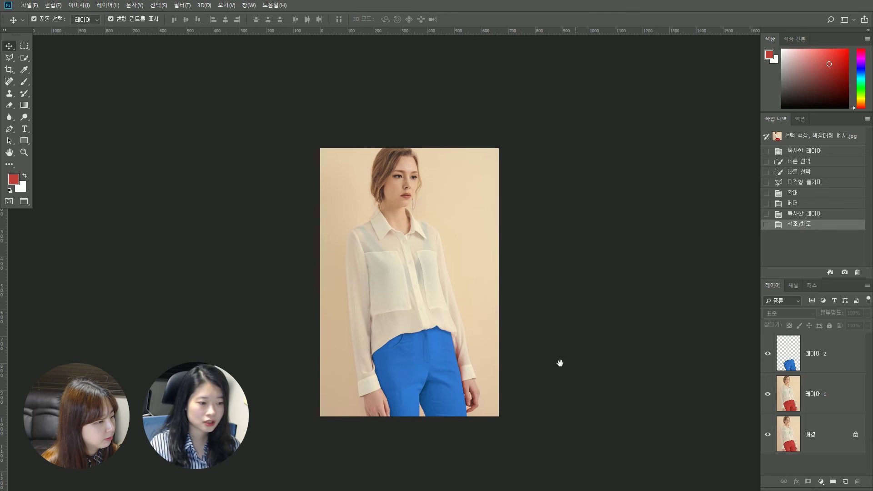
drag(575, 347, 533, 341)
Darken the blue trousers layer slightly with Curves, mapping input 131 to output 116 on the RGB channel
click(415, 352)
scroll(411, 350, up, 3)
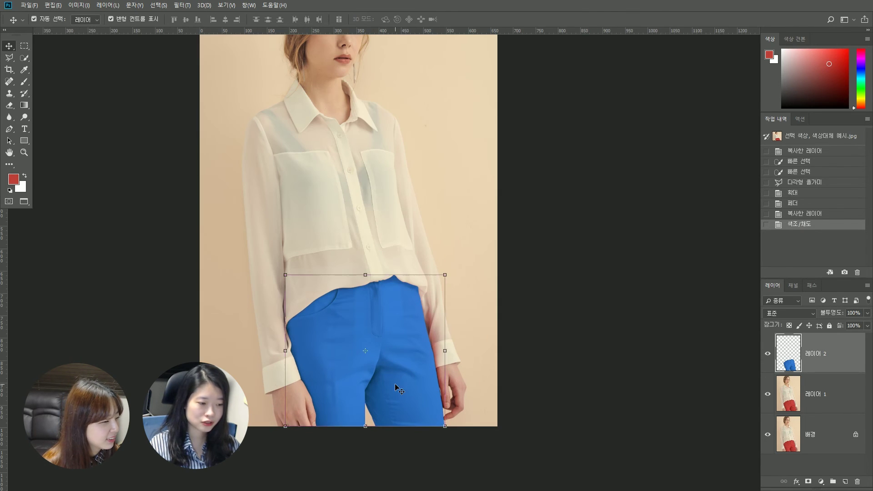
key(ctrl+m)
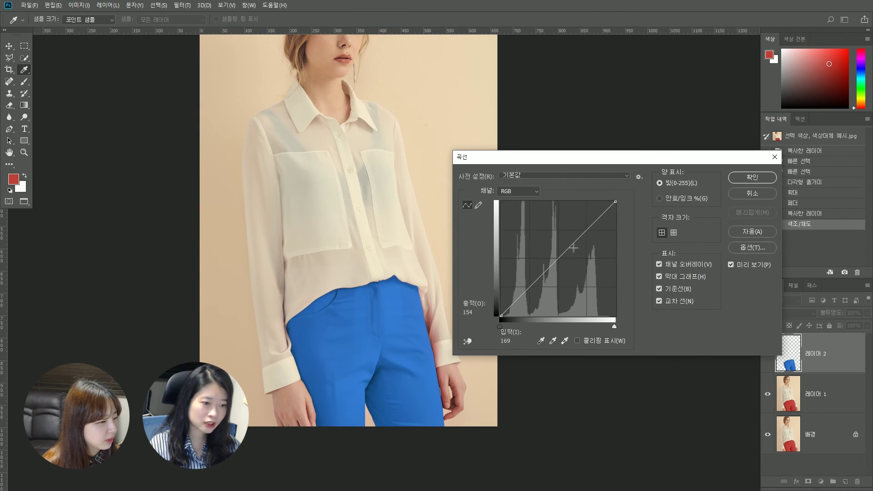
click(563, 260)
drag(562, 260, 560, 263)
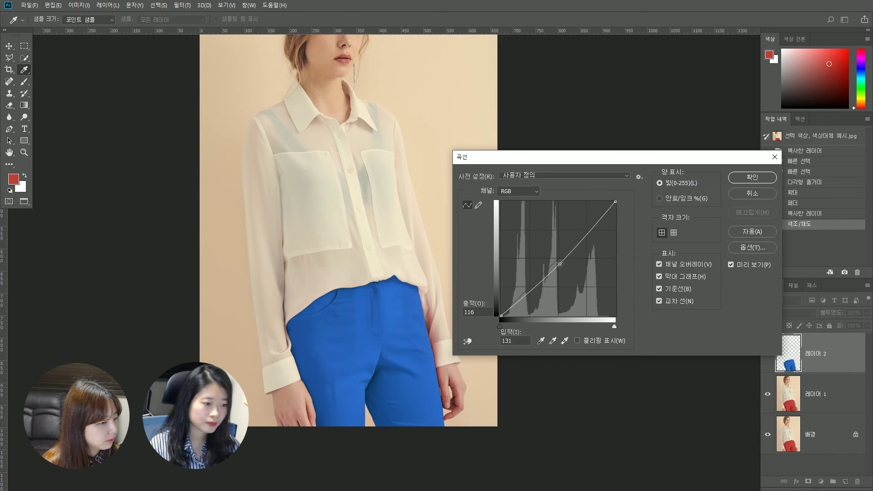
key(Return)
key(v)
scroll(552, 337, down, 1)
key(ctrl+0)
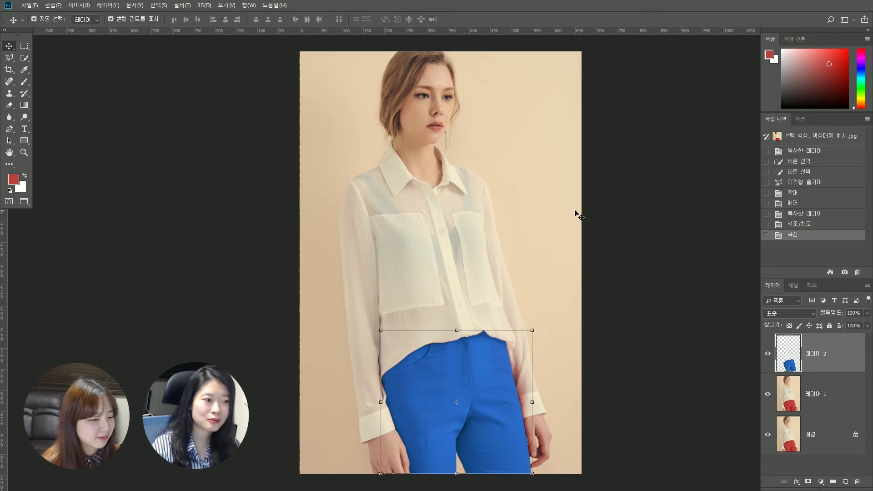
Outline the model's lips with the freehand Lasso tool using a 10 px feather
drag(460, 182, 434, 206)
drag(353, 96, 420, 181)
drag(473, 224, 453, 235)
drag(487, 321, 418, 340)
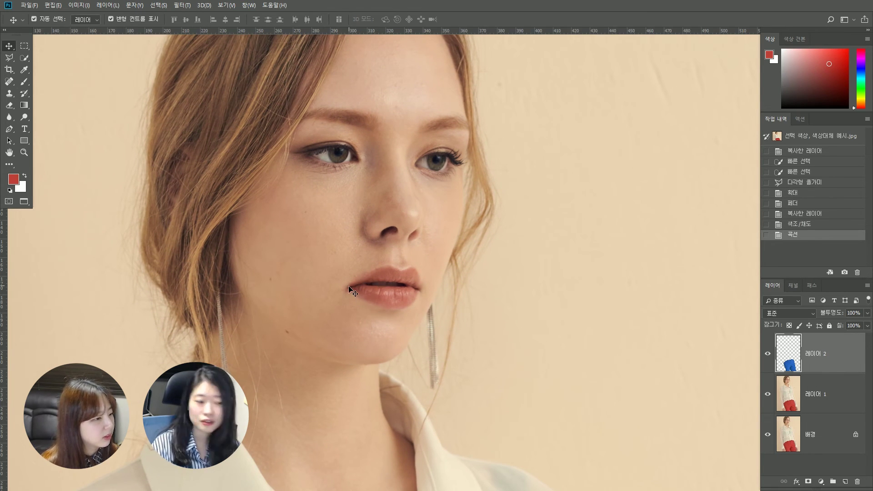
drag(343, 291, 413, 257)
drag(195, 241, 335, 347)
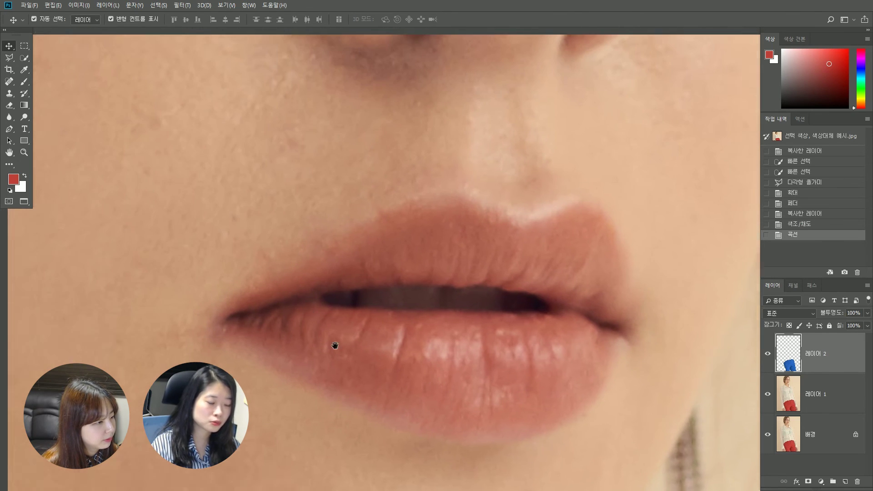
key(l)
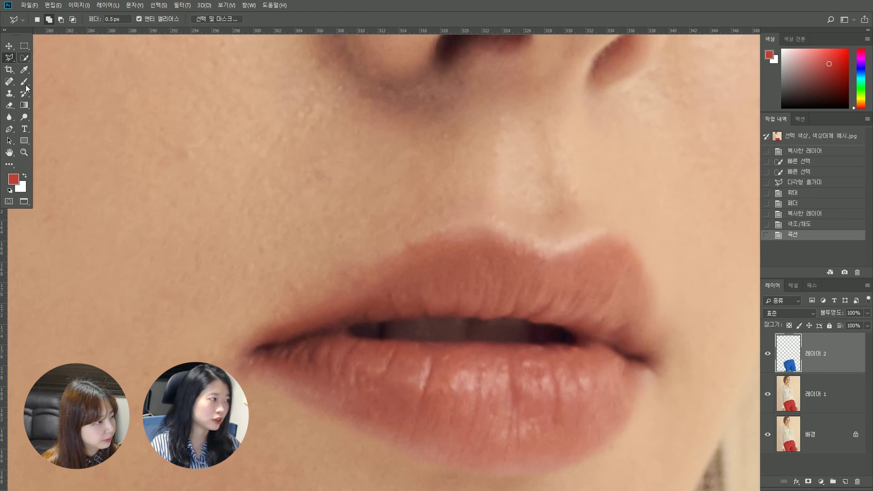
key(shift+l)
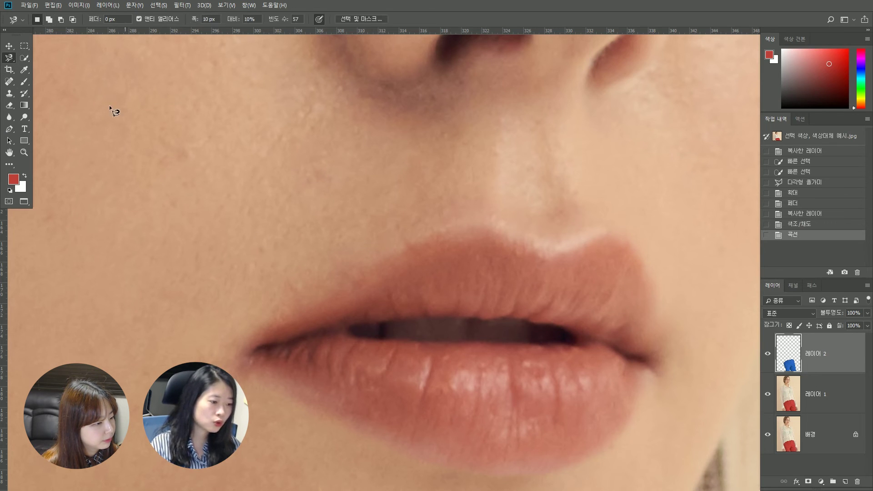
key(shift+l)
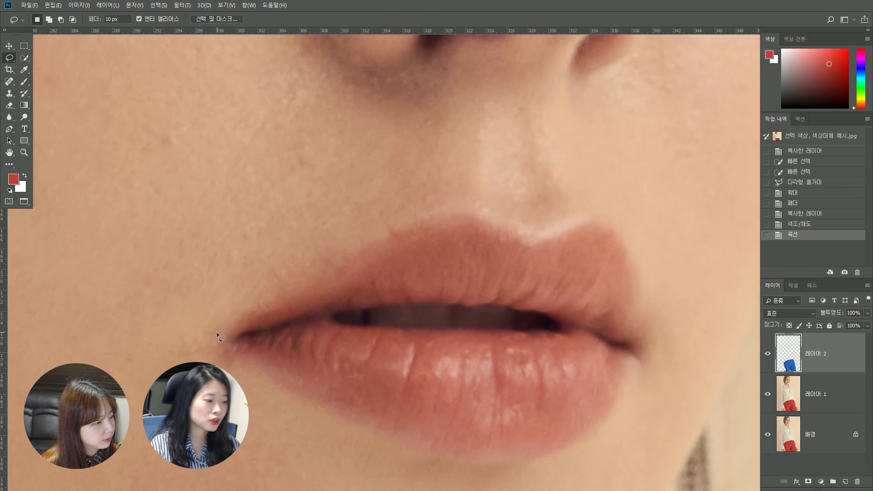
drag(217, 344, 267, 304)
key(Return)
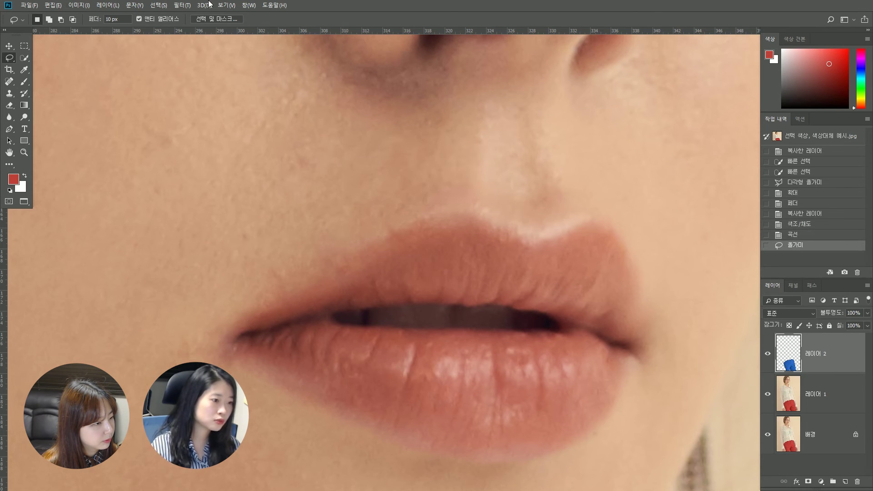
Deselect the current outline and trace the model's lips again with the freehand Lasso tool using a 5 px feather
key(ctrl+d)
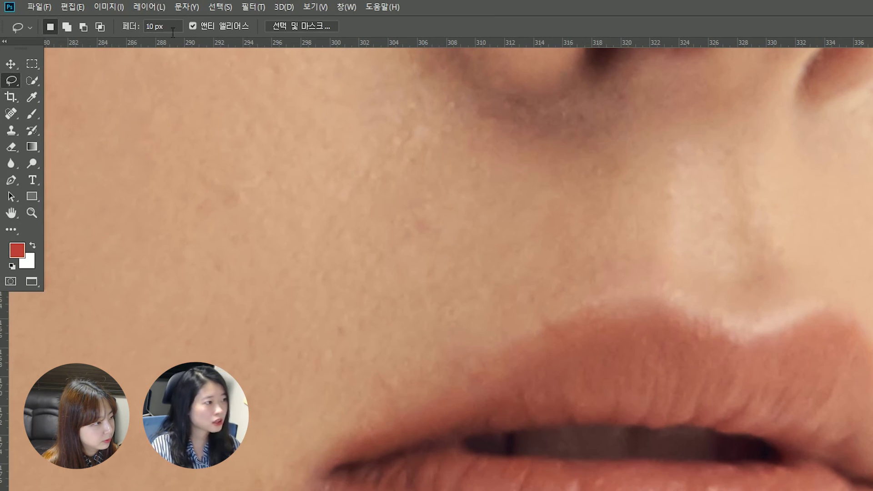
click(174, 27)
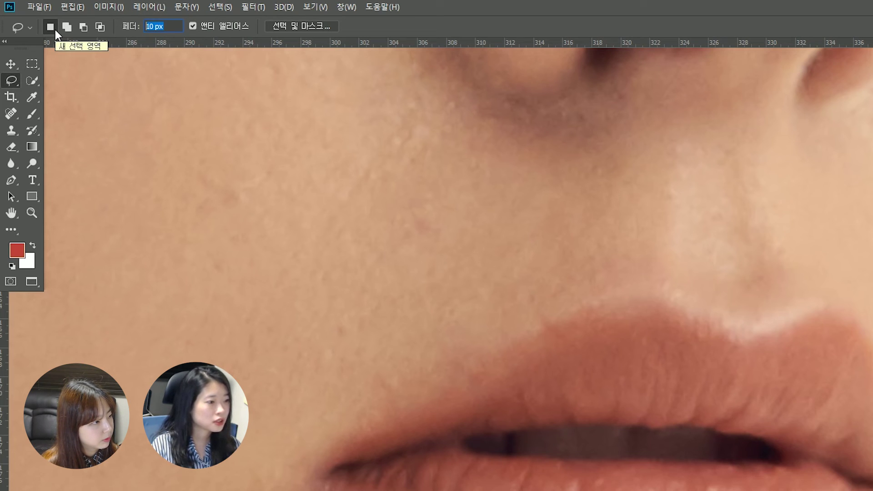
text(5)
key(Return)
mouse_move(337, 472)
mouse_down()
mouse_move(341, 419)
mouse_move(321, 407)
mouse_move(355, 377)
mouse_up()
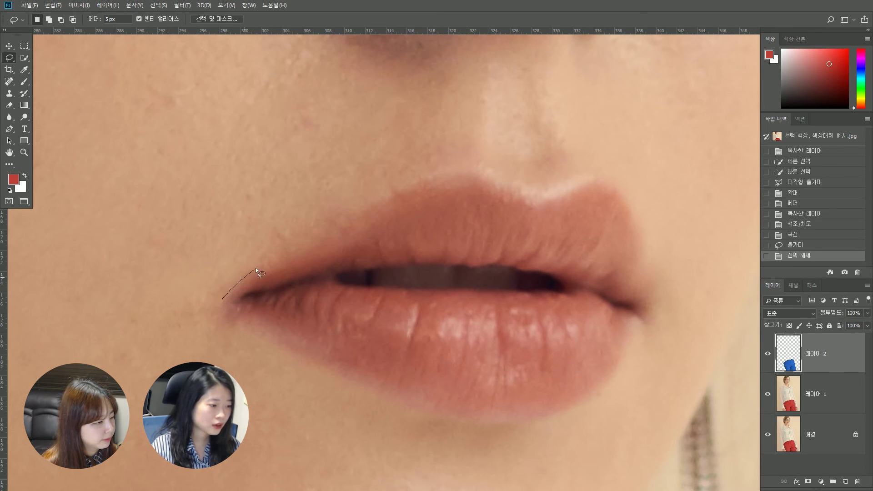
drag(256, 267, 444, 170)
drag(501, 185, 534, 202)
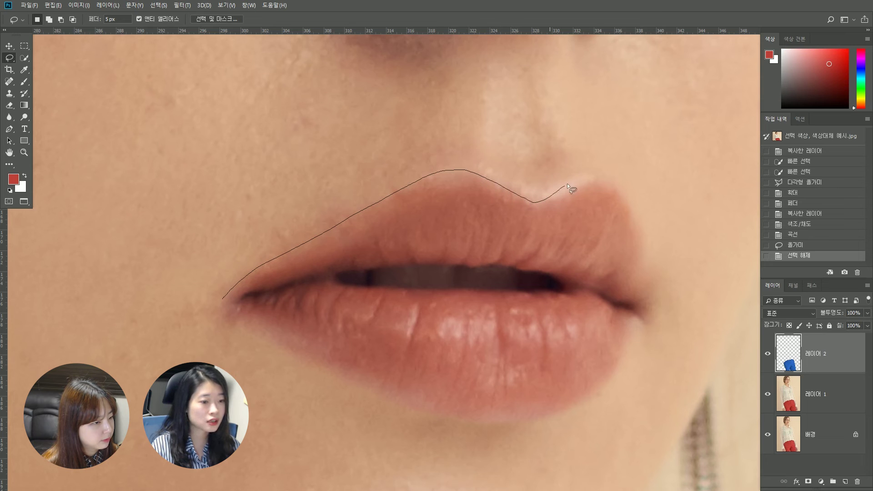
mouse_move(644, 258)
mouse_down()
mouse_move(651, 323)
mouse_move(635, 320)
mouse_move(615, 378)
mouse_move(588, 407)
mouse_move(538, 421)
mouse_move(471, 422)
mouse_move(385, 395)
mouse_up()
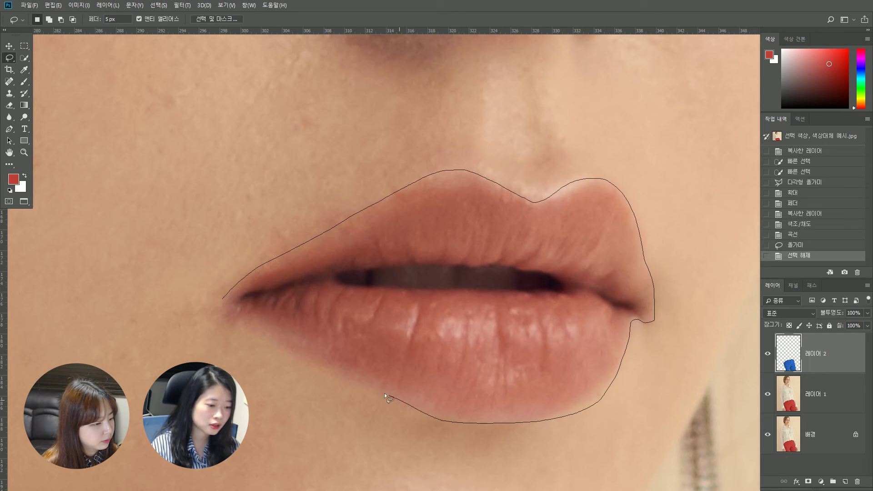
mouse_move(248, 330)
mouse_down()
mouse_move(219, 318)
mouse_move(223, 299)
mouse_up()
Copy the selected lips from the photo layer 레이어 1 onto a new layer
scroll(560, 390, down, 2)
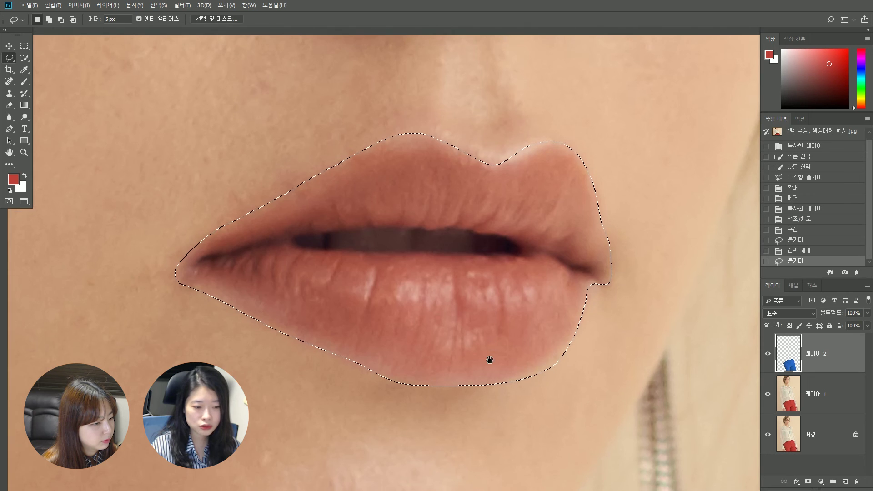
scroll(487, 361, down, 5)
drag(482, 382, 479, 363)
click(818, 393)
key(ctrl+j)
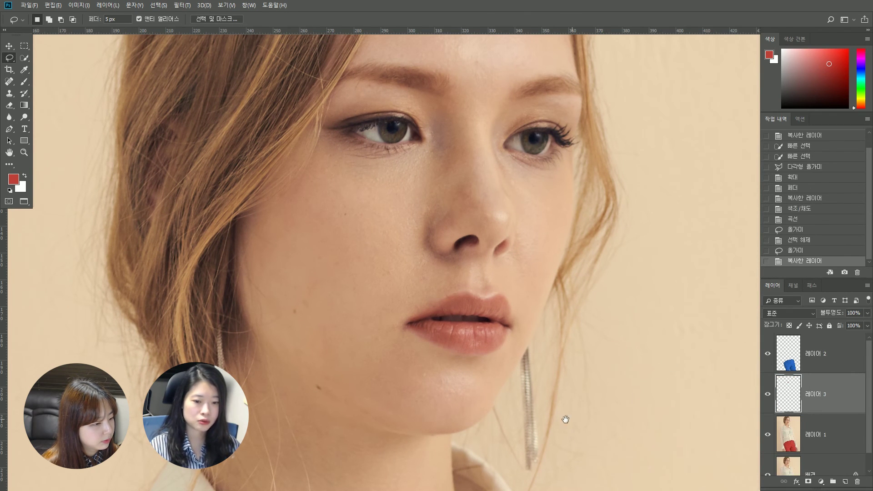
Recolour the lips layer to a stronger red with Hue/Saturation, setting saturation to +18 and shifting the hue slightly into the negative
scroll(464, 343, down, 1)
drag(412, 386, 396, 376)
key(ctrl+u)
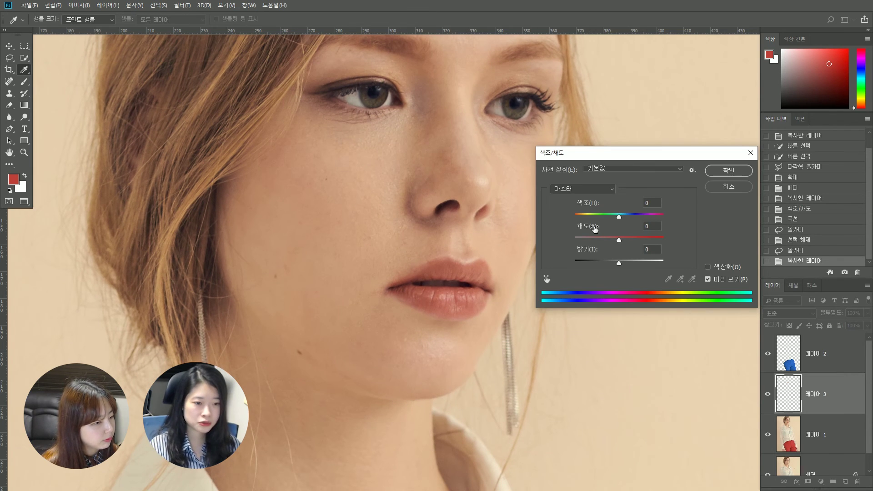
click(624, 237)
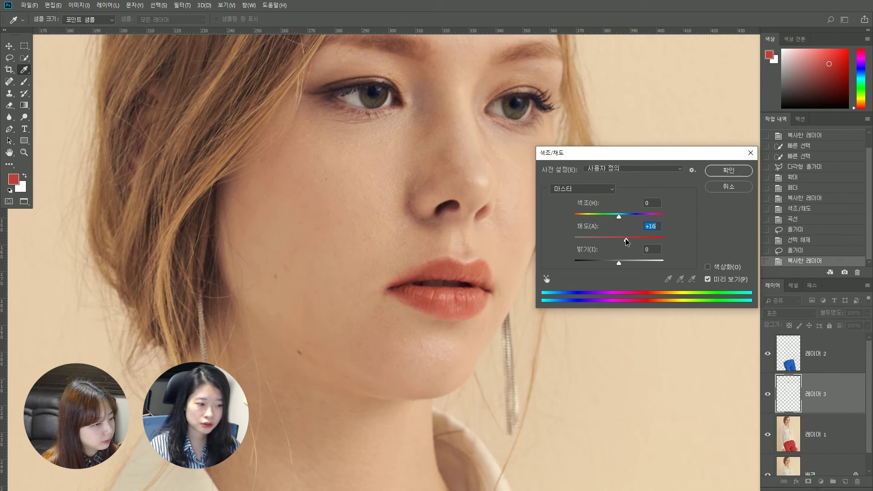
drag(617, 217, 614, 216)
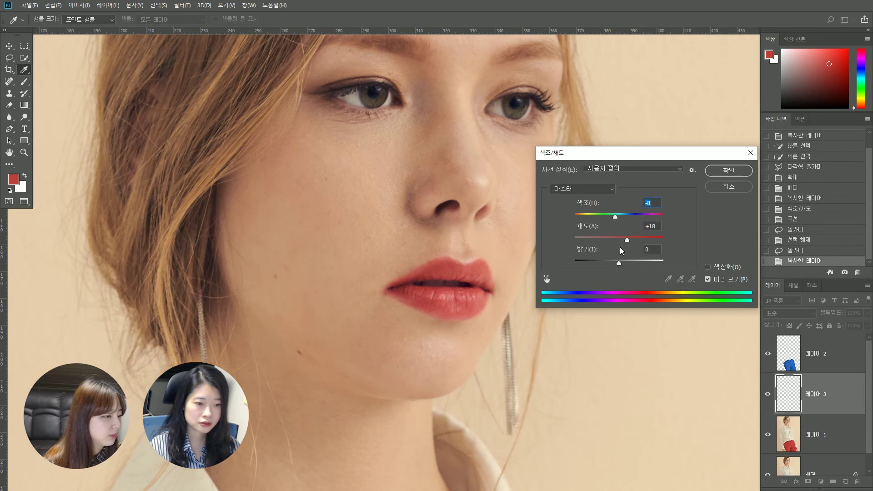
key(Return)
key(l)
scroll(504, 337, down, 3)
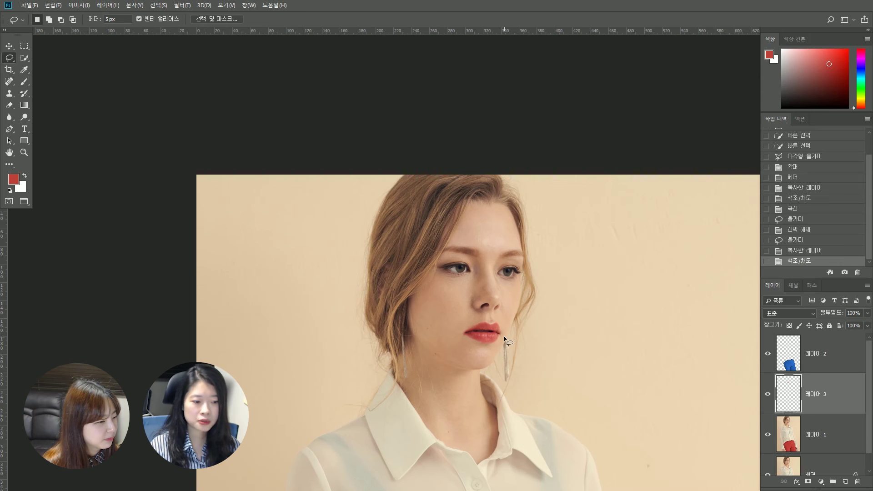
scroll(492, 352, up, 4)
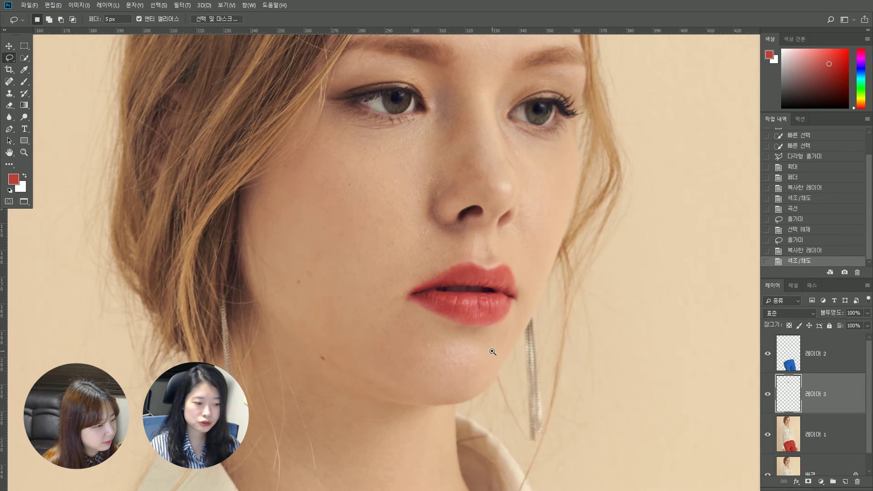
scroll(488, 339, up, 2)
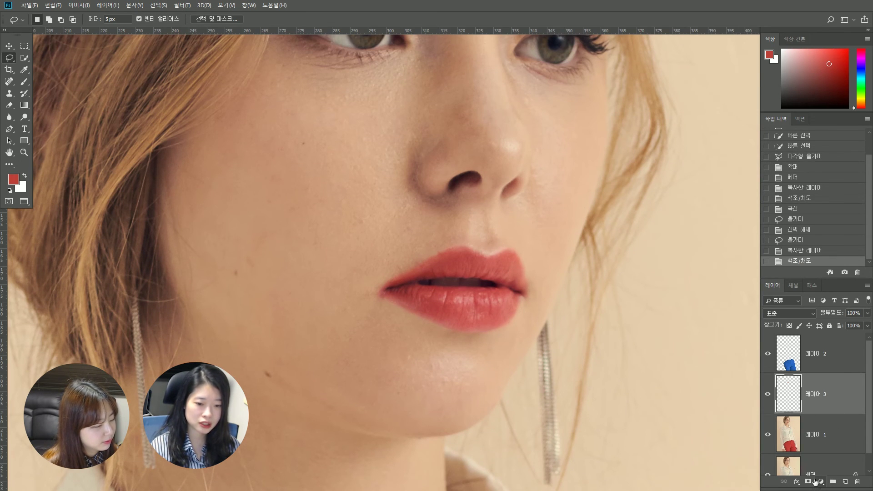
Add a layer mask to the lips layer and prepare a black brush of 150 px
click(808, 483)
key(b)
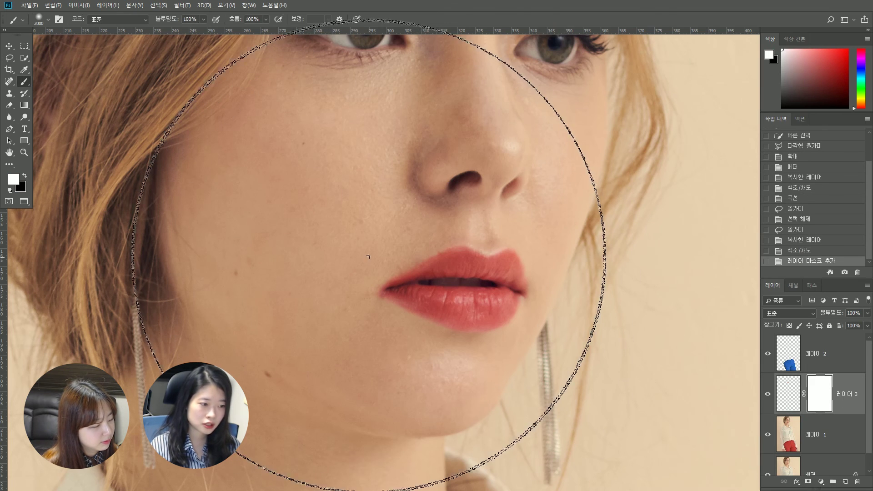
key(bracketleft)
key(bracketleft)
key(bracketleft)
key(bracketleft)
key(bracketleft)
key(bracketleft)
key(bracketleft)
key(bracketleft)
key(bracketleft)
key(bracketleft)
key(bracketleft)
key(bracketleft)
key(bracketleft)
key(bracketleft)
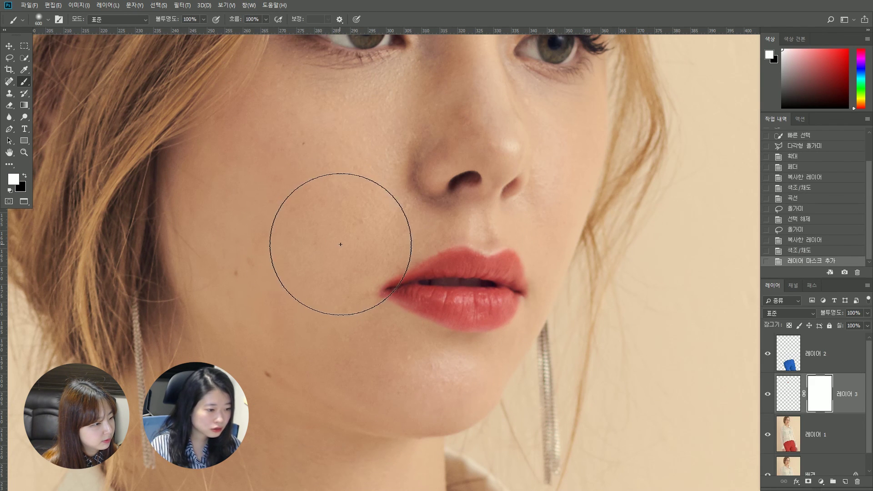
key(x)
key(bracketleft)
key(bracketleft)
key(bracketleft)
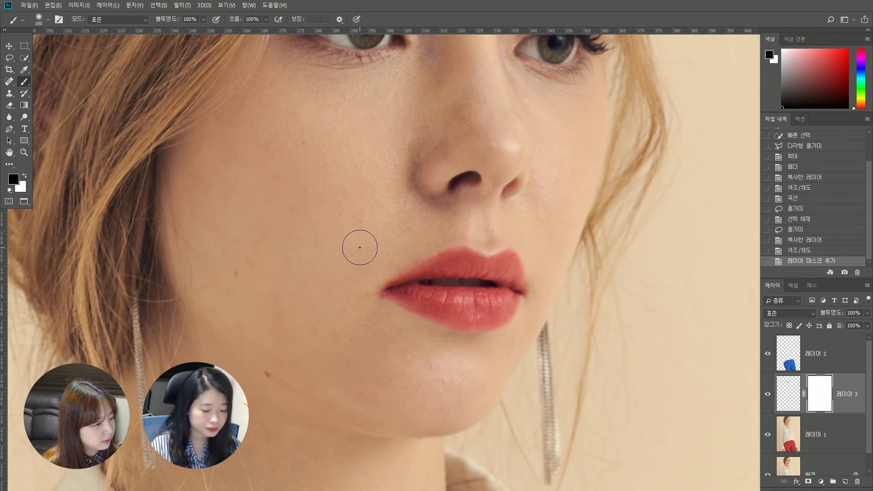
Paint black on the mask around the lip outline with a 100 px brush to remove the red spill from the skin
click(398, 265)
click(416, 253)
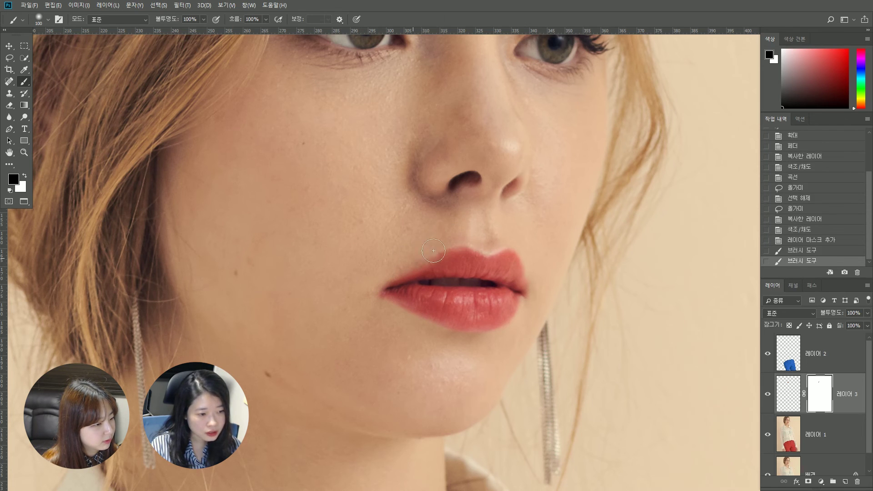
click(471, 238)
click(524, 246)
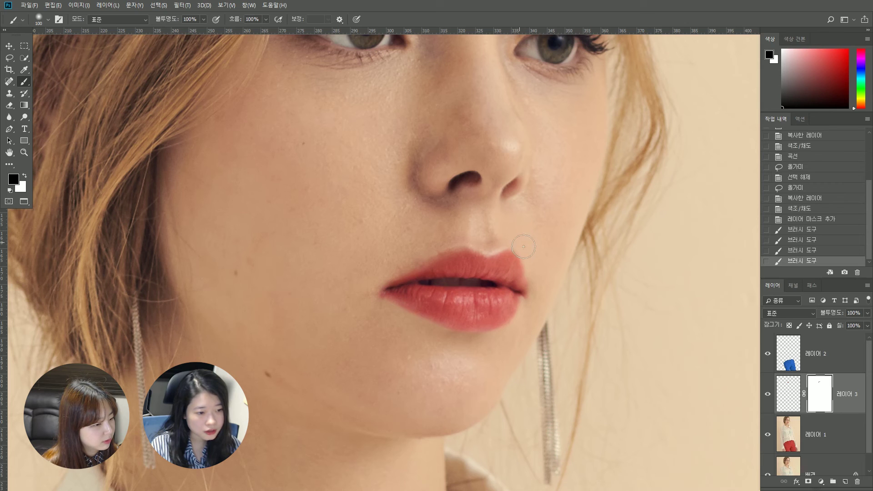
click(536, 298)
click(515, 321)
click(454, 345)
click(505, 331)
click(382, 296)
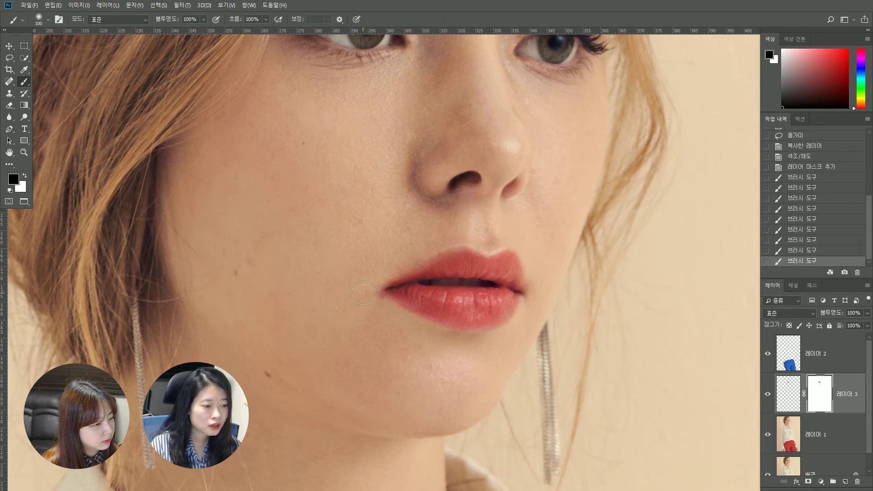
click(417, 319)
click(524, 342)
Examine the recoloured lips and trousers in the whole photo
scroll(520, 316, down, 6)
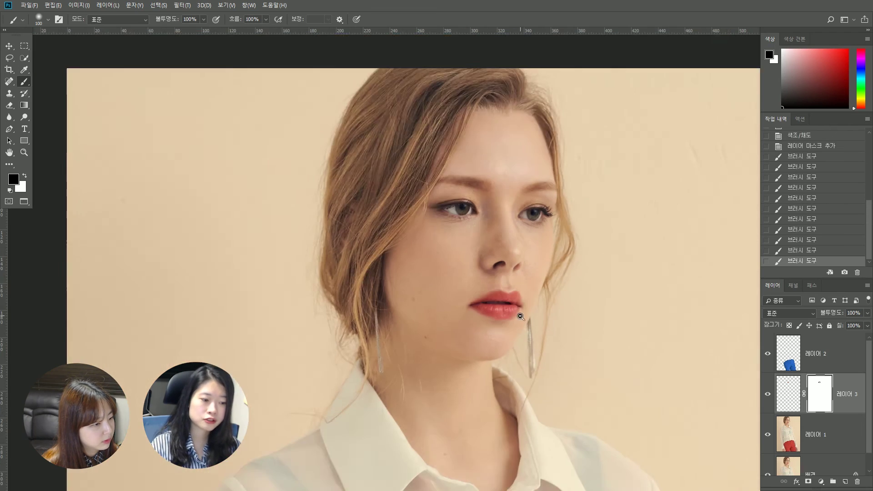
drag(567, 365, 495, 276)
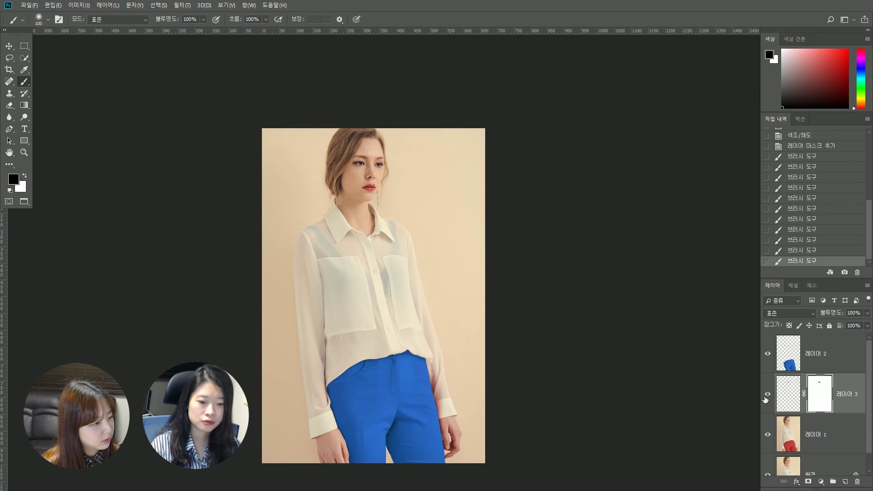
key(ctrl+r)
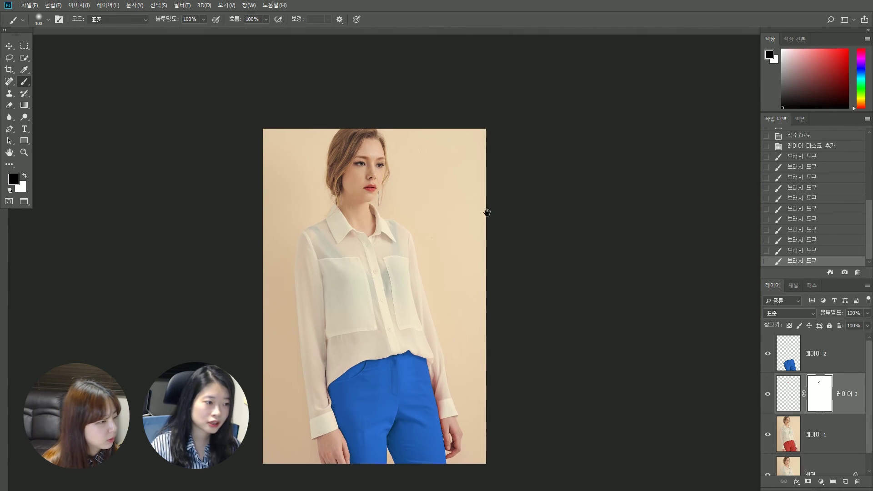
key(v)
drag(498, 326, 470, 304)
click(449, 290)
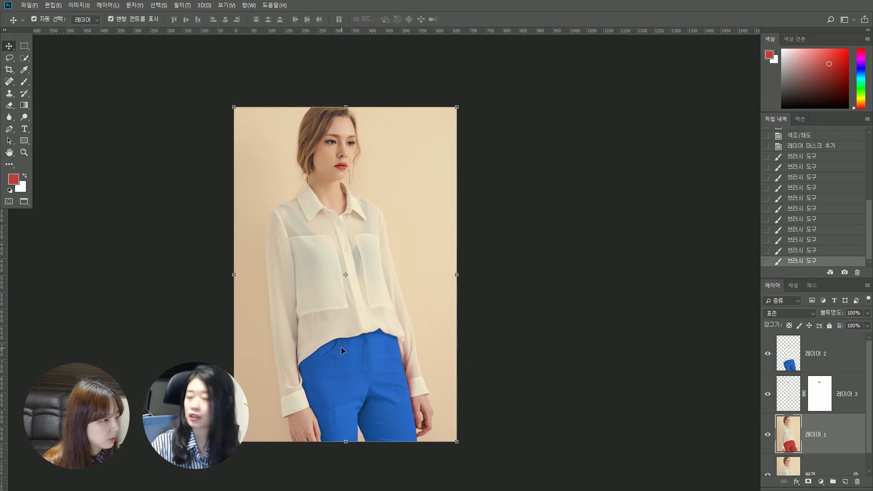
scroll(380, 326, right, 2)
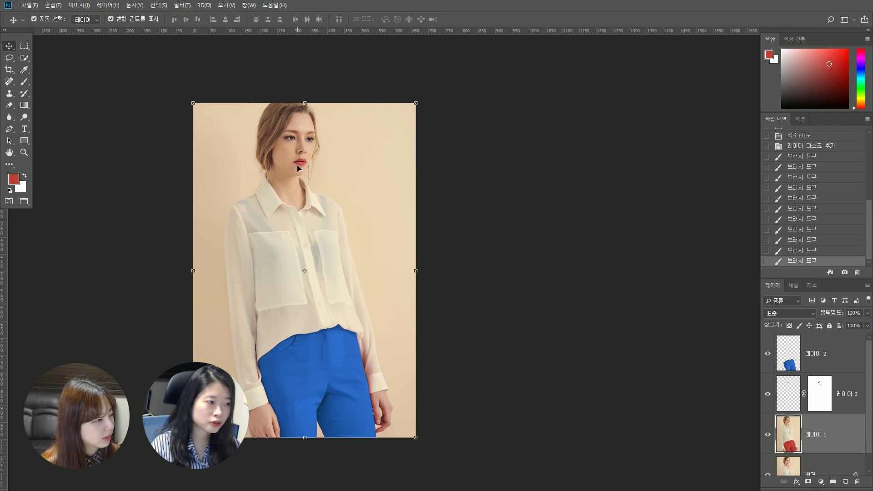
drag(284, 161, 285, 163)
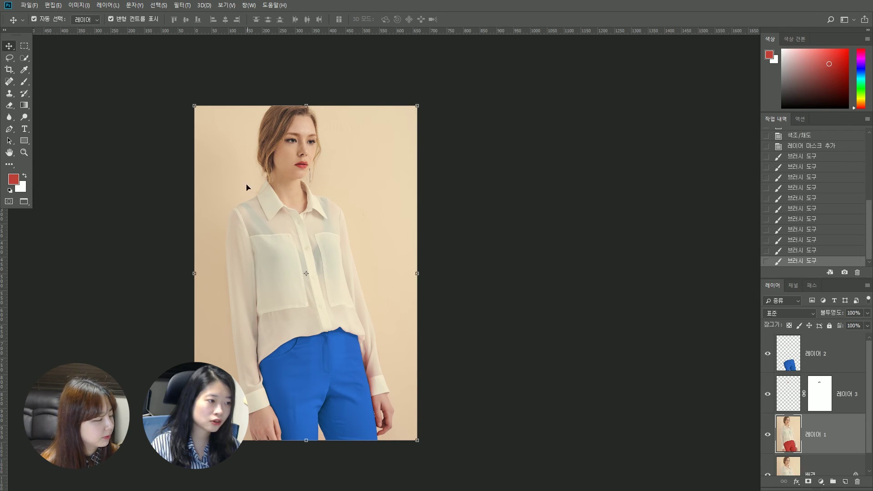
drag(307, 244, 305, 258)
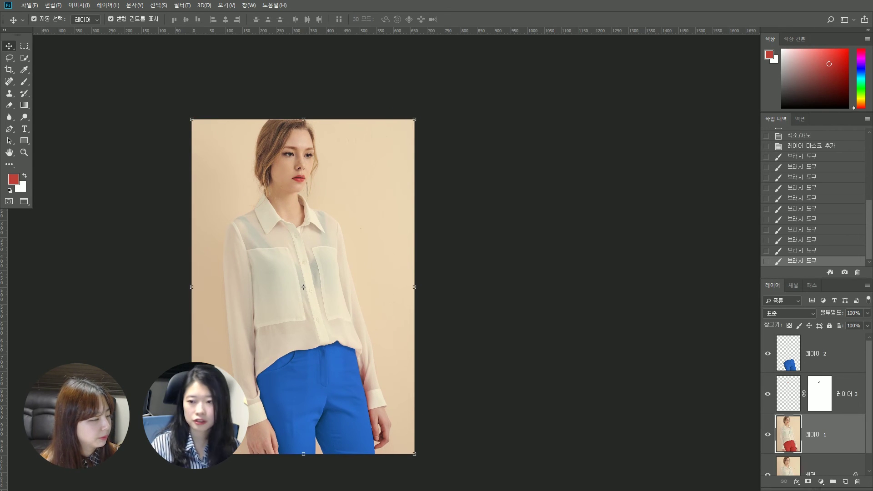
Close the edited photo without saving and open the image 색조채도 예시(노랑-).jpg
key(ctrl+w)
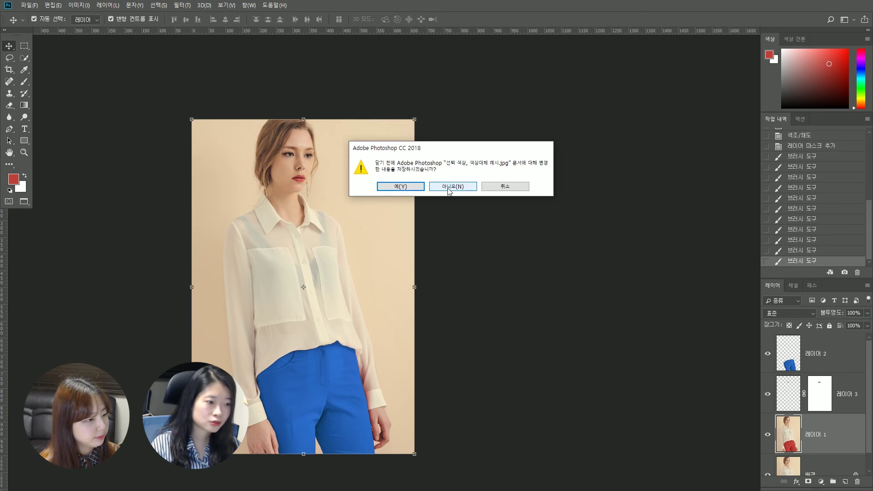
click(448, 188)
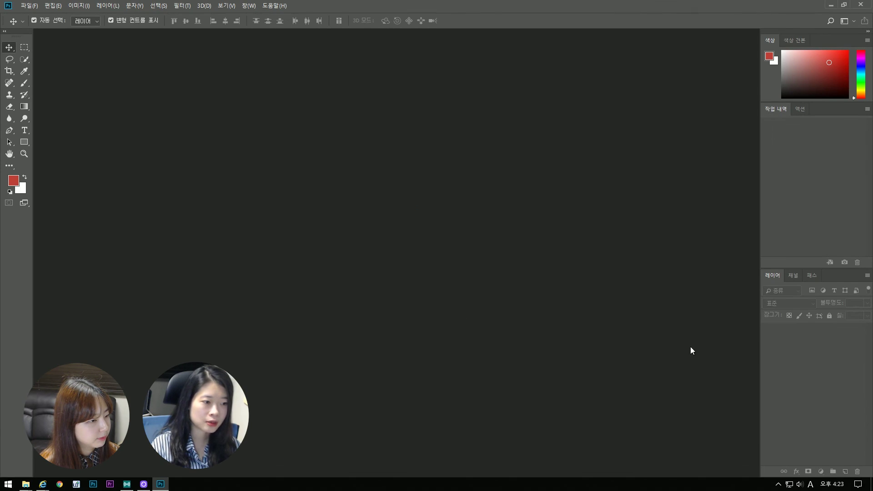
key(super+e)
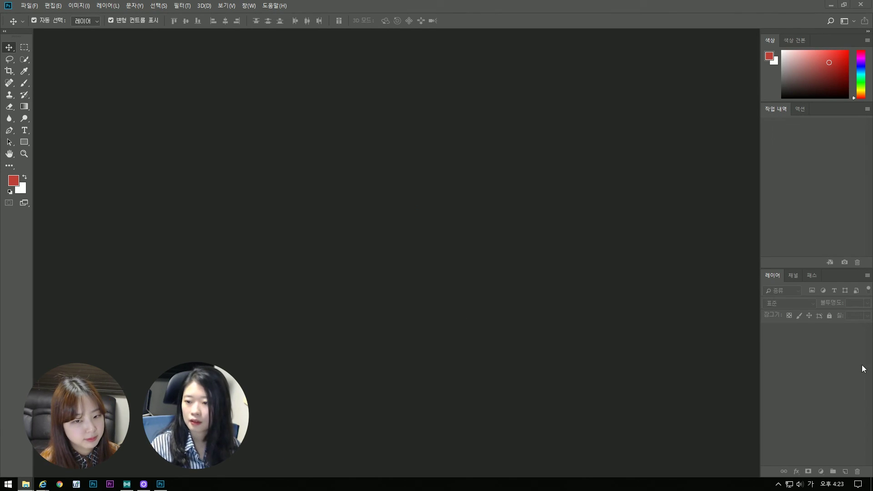
click(71, 6)
key(alt+Tab)
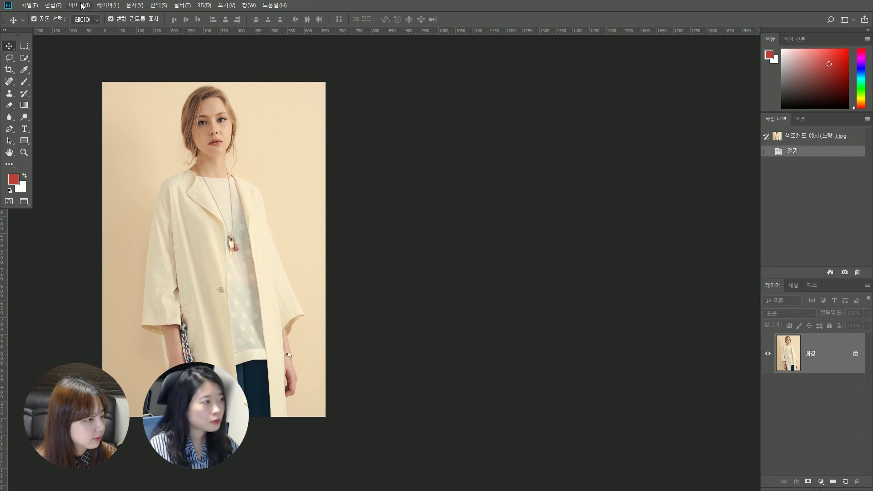
click(72, 6)
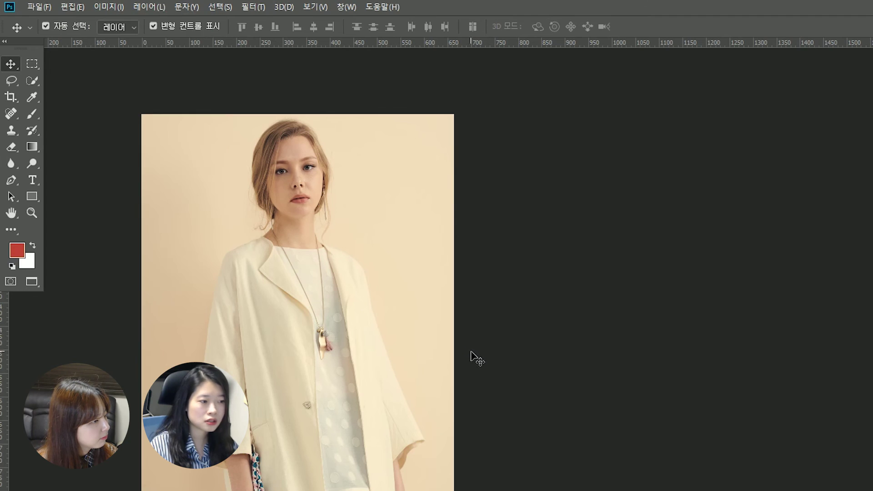
key(ctrl+r)
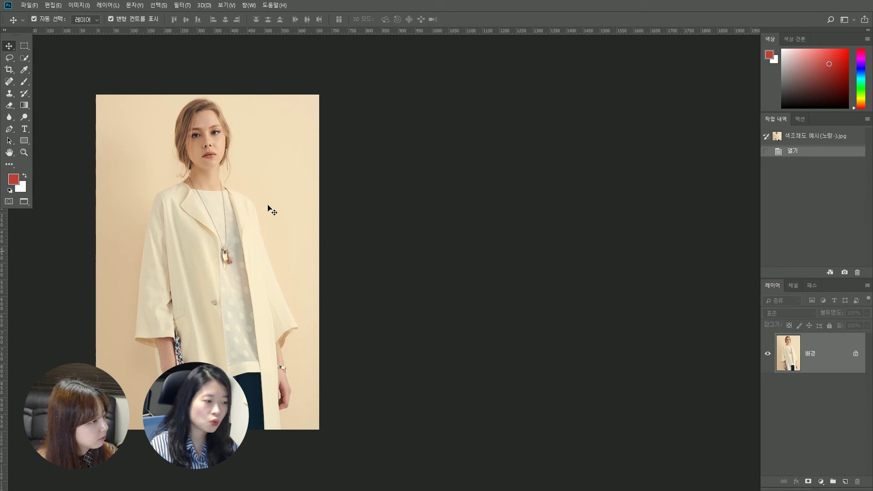
click(79, 5)
click(439, 143)
key(ctrl+n)
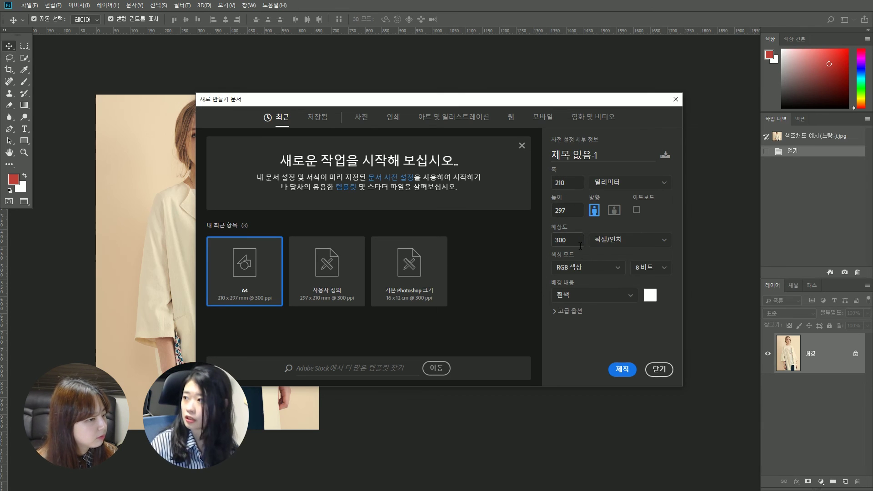
key(Escape)
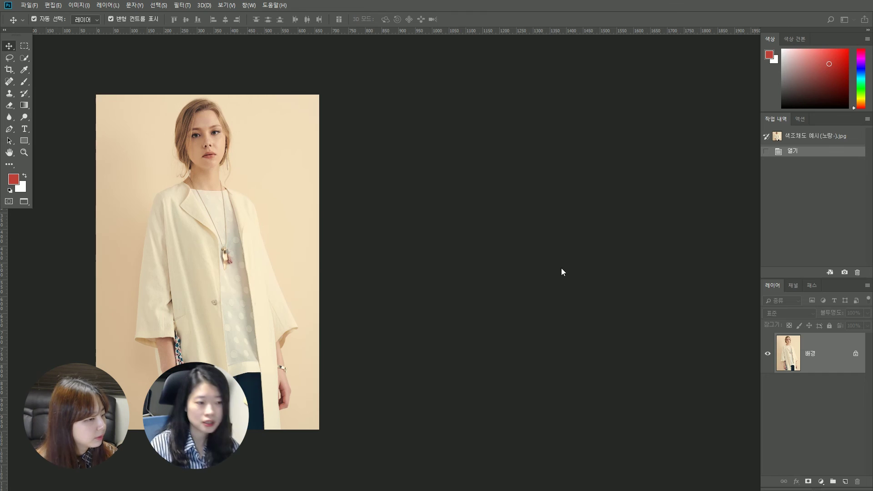
drag(341, 253, 362, 251)
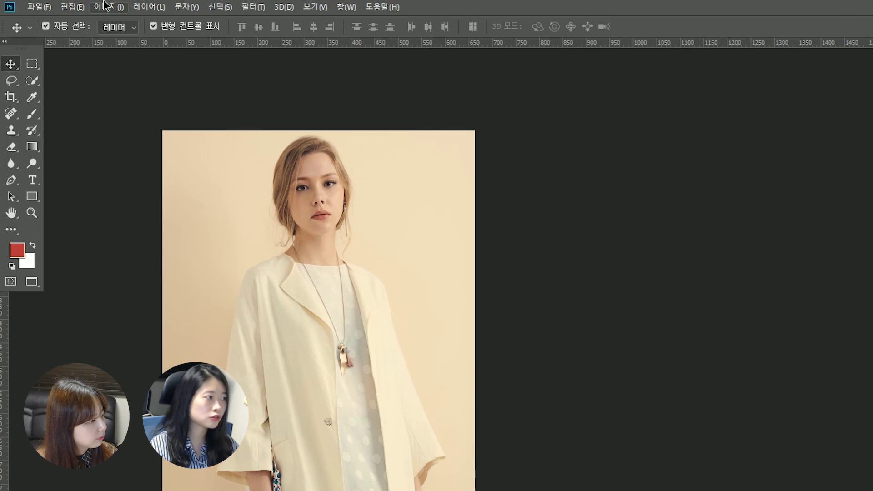
Open Image Size for the coat photo and view its dimensions in millimetres and again in pixels
click(106, 6)
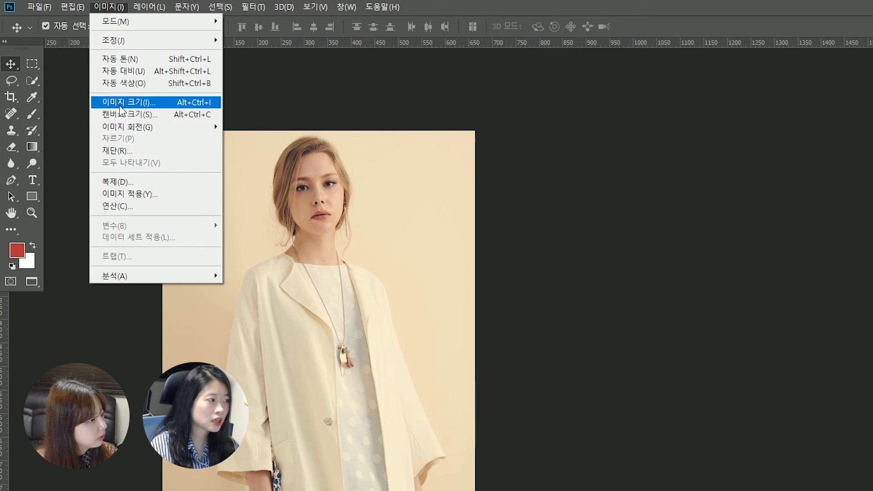
click(685, 172)
drag(401, 315, 423, 317)
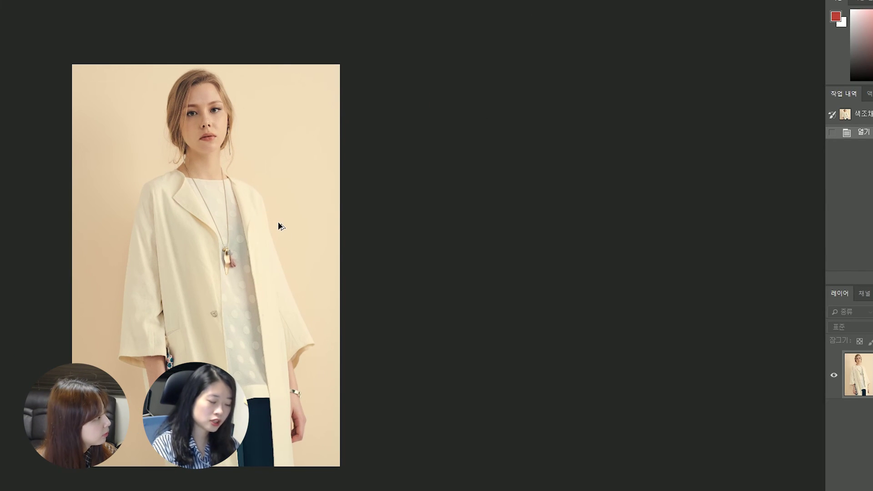
key(ctrl+alt+i)
drag(712, 157, 468, 117)
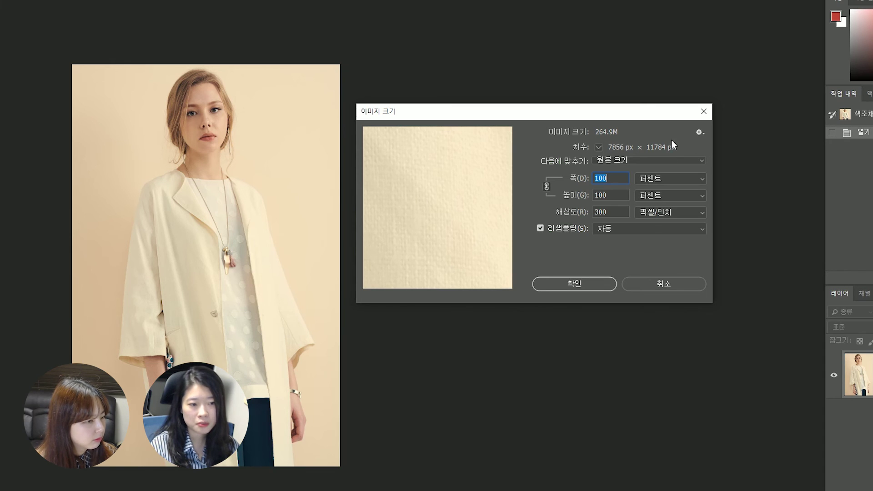
click(601, 149)
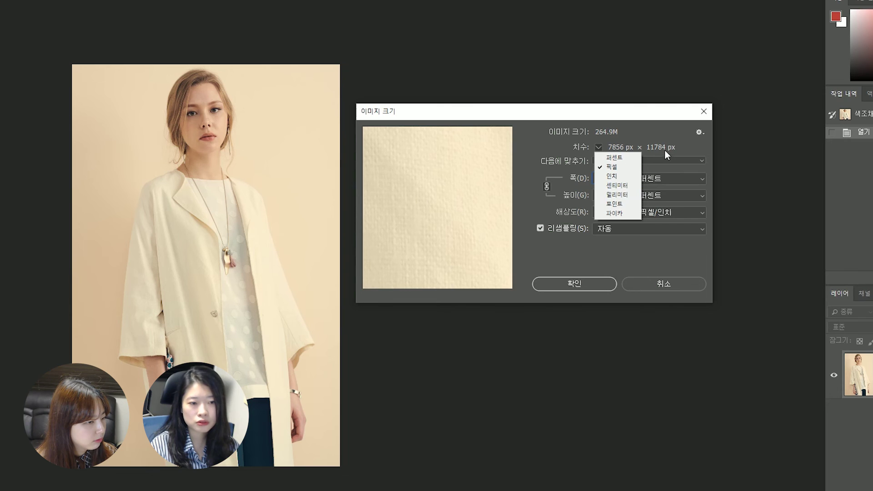
click(632, 196)
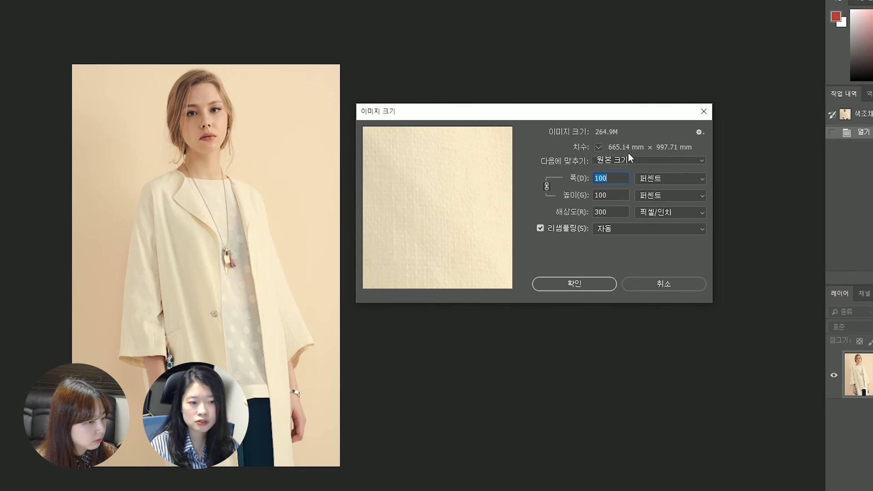
click(598, 148)
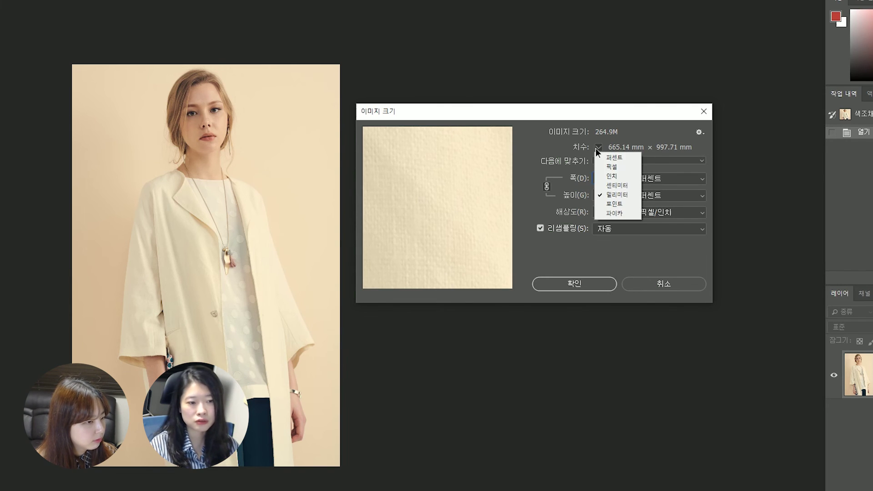
click(612, 162)
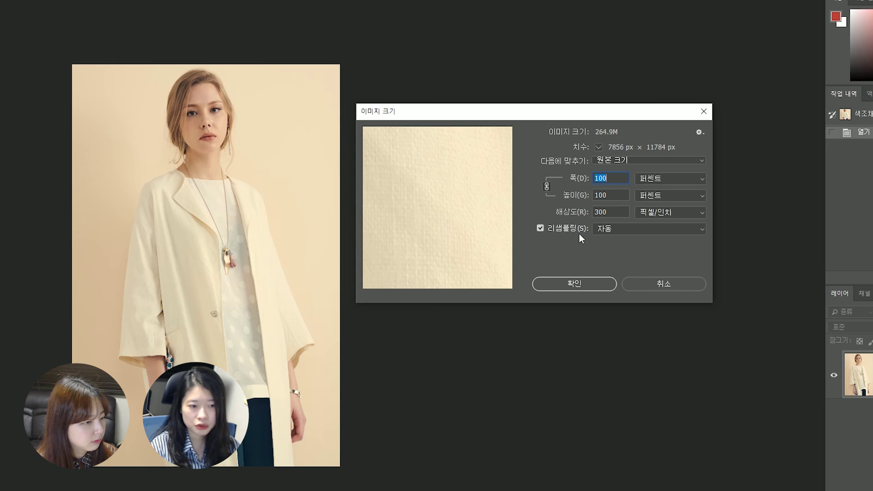
Resize the photo to 6000 × 8000 pixels with the width and height proportions unlinked
click(653, 180)
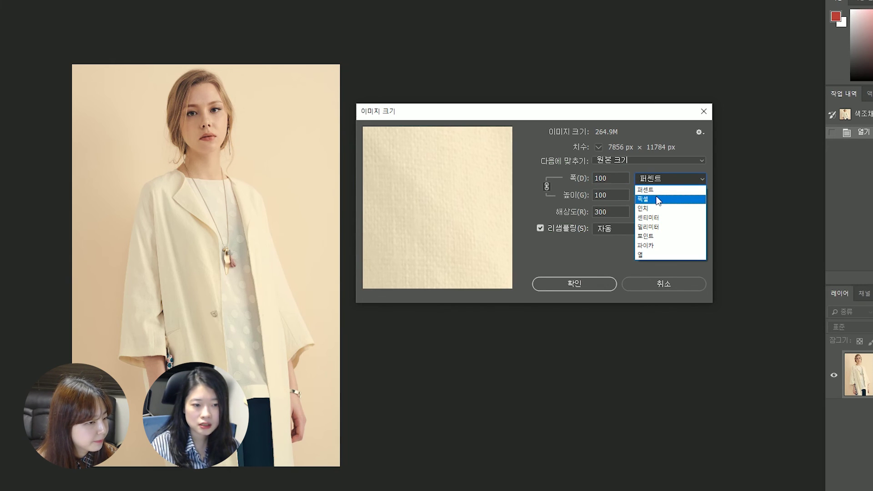
click(658, 200)
drag(619, 179, 567, 186)
text(6000)
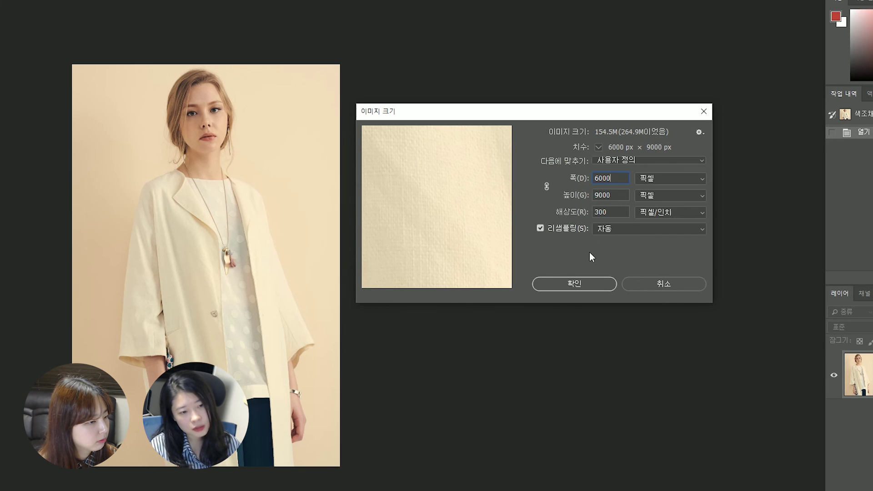
key(Tab)
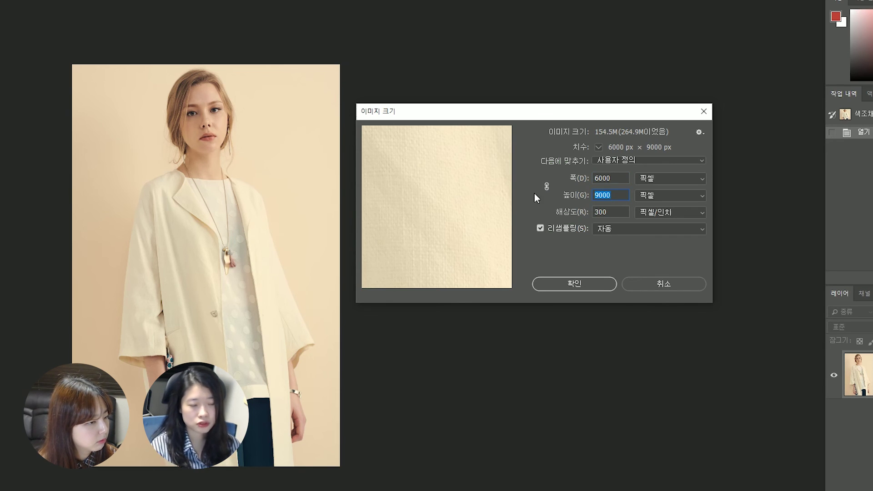
drag(616, 177, 563, 197)
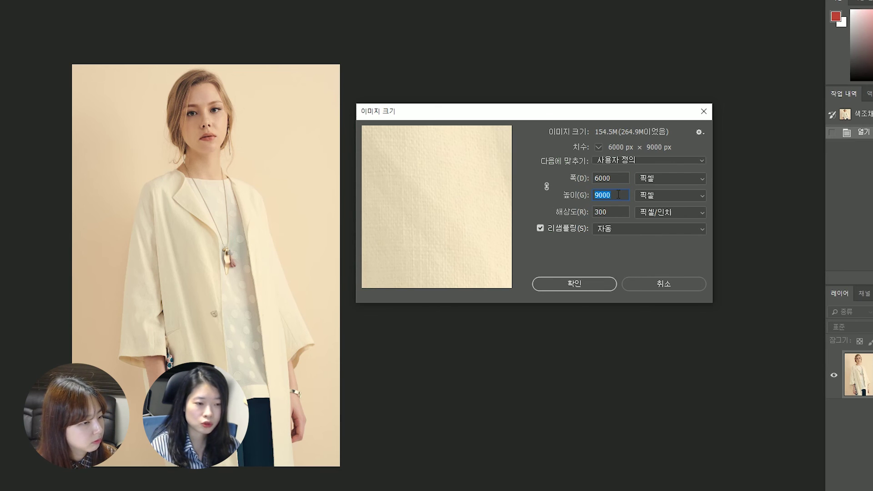
text(800)
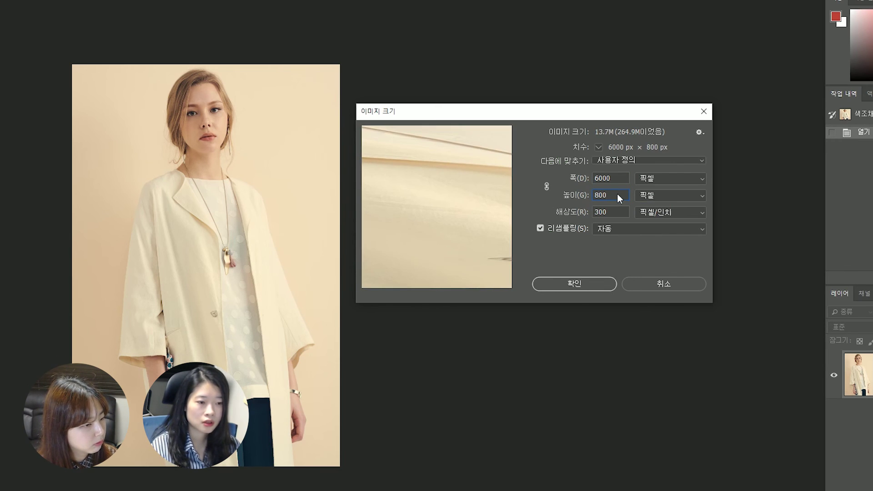
text(0)
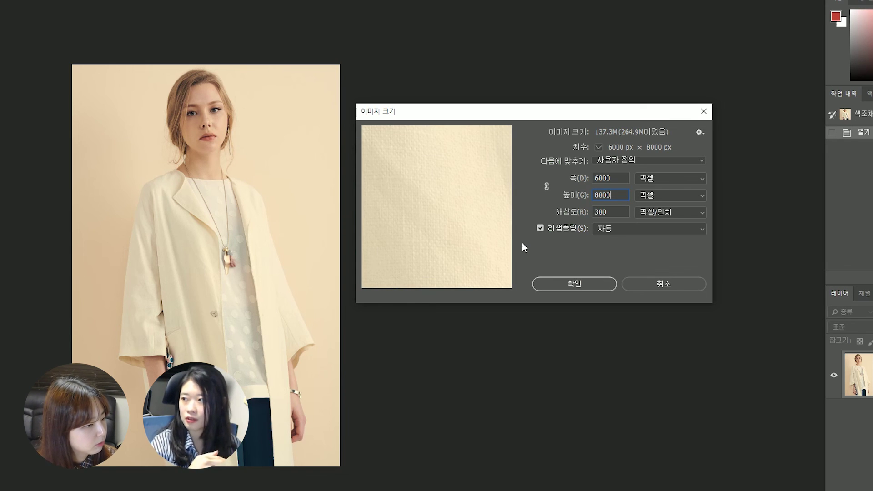
key(Return)
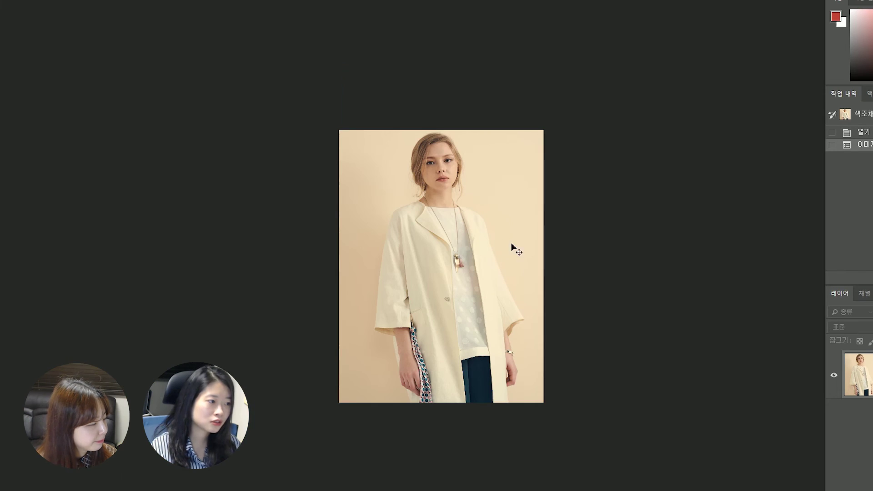
Undo the pixel resize and scale the photo proportionally to 30 percent
key(ctrl+z)
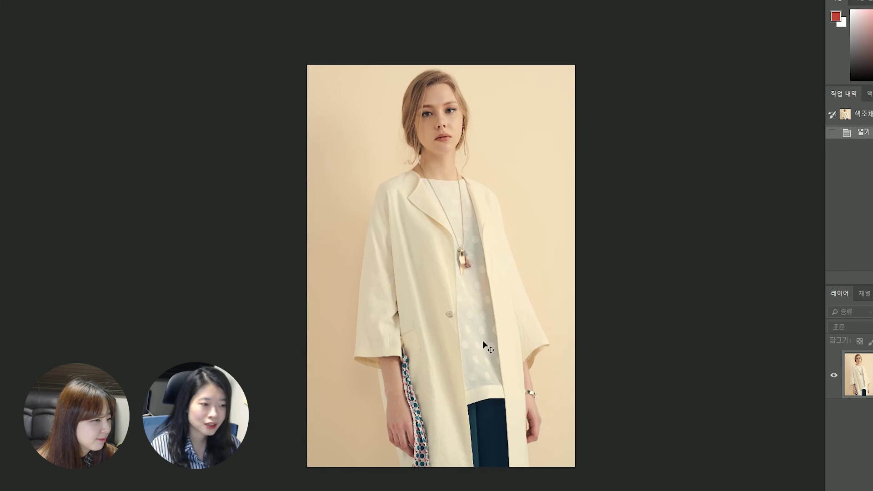
scroll(470, 341, right, 5)
key(ctrl+alt+i)
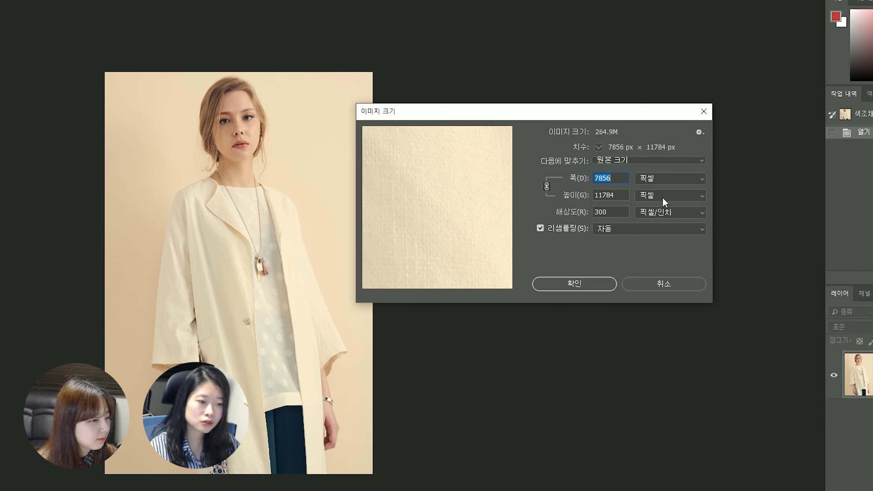
click(669, 178)
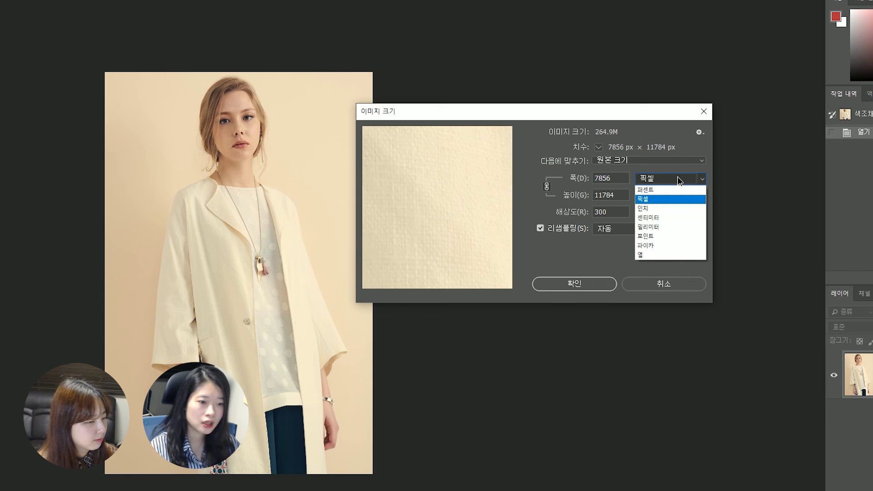
click(676, 190)
click(616, 181)
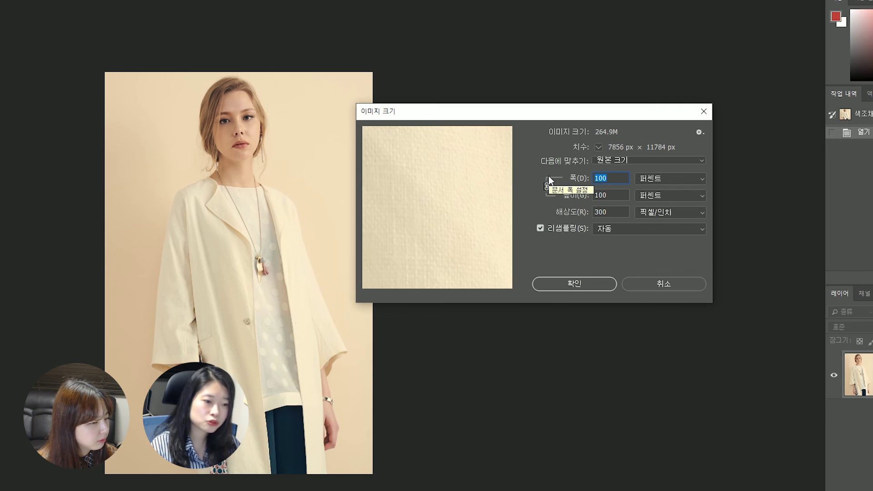
text(30)
key(Return)
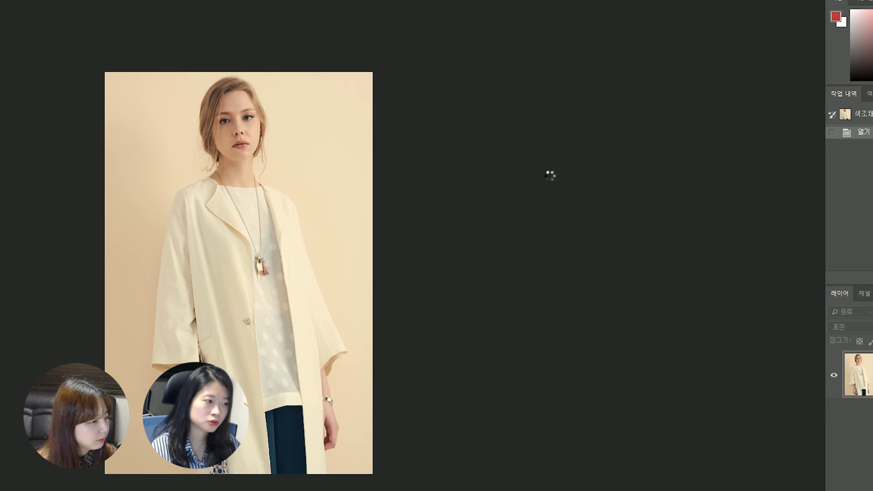
Try a further reduction to 50 percent, cancel it, and undo the 30 percent resize
key(ctrl+alt+i)
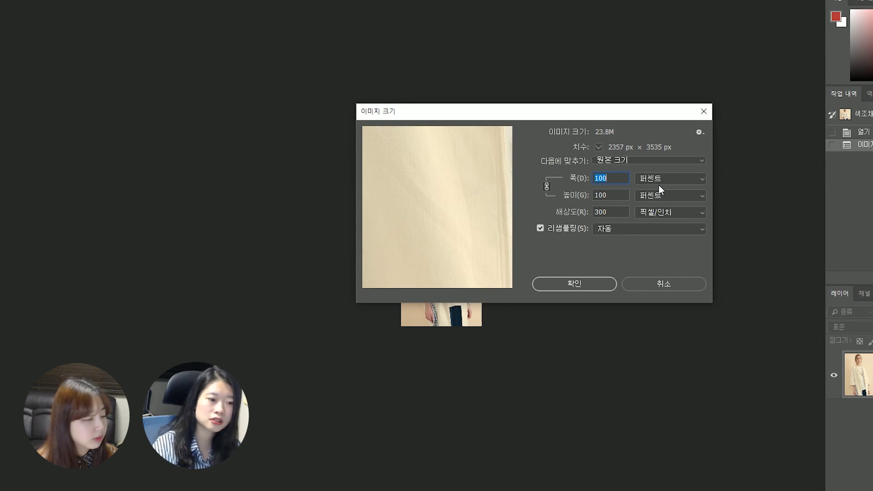
text(50)
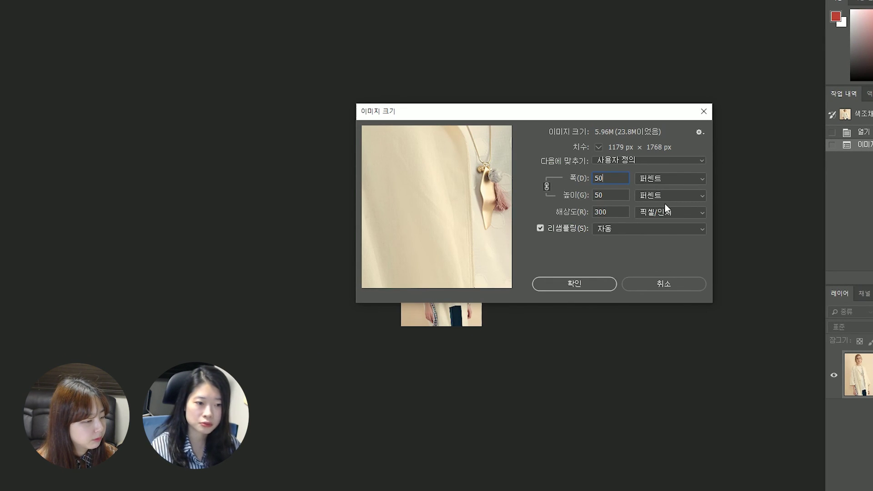
click(683, 283)
key(ctrl+z)
View the image size in centimetres, switch the units back to percent, and cancel the resize
key(ctrl+alt+i)
click(672, 178)
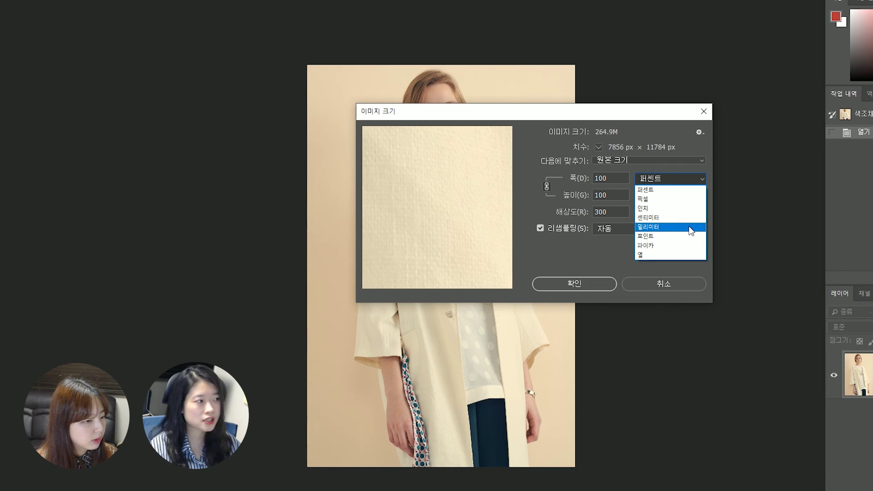
click(646, 218)
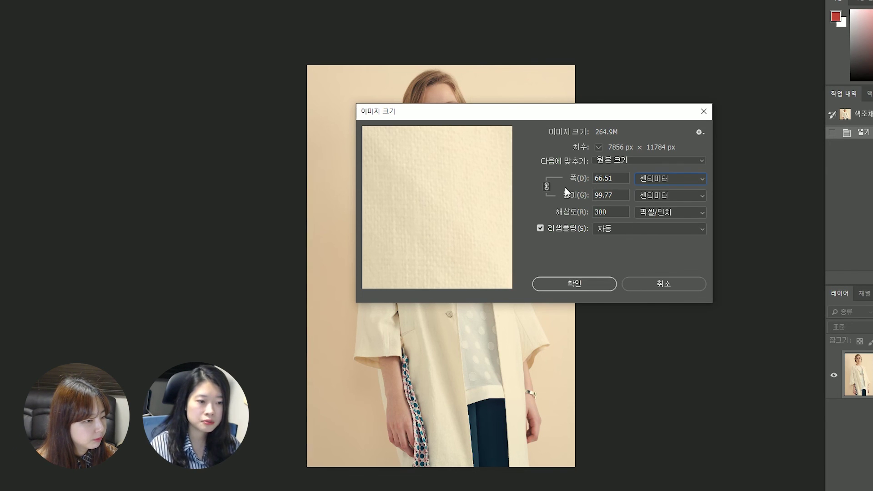
click(655, 181)
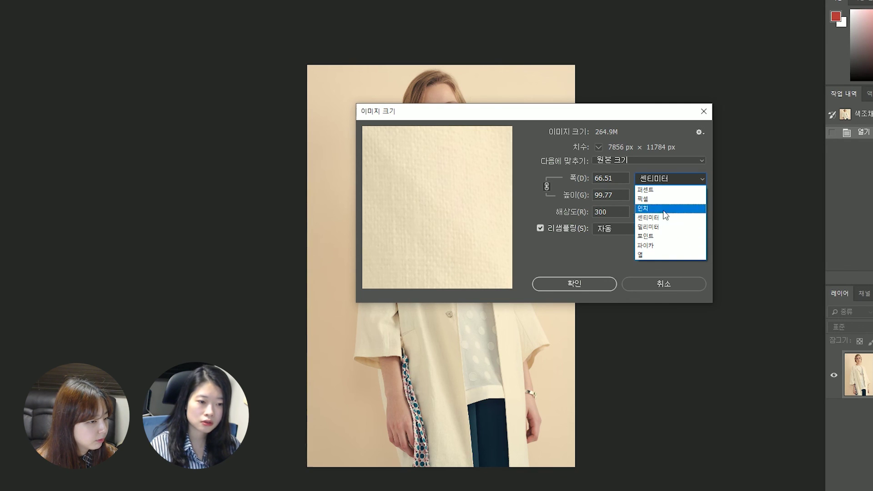
click(664, 190)
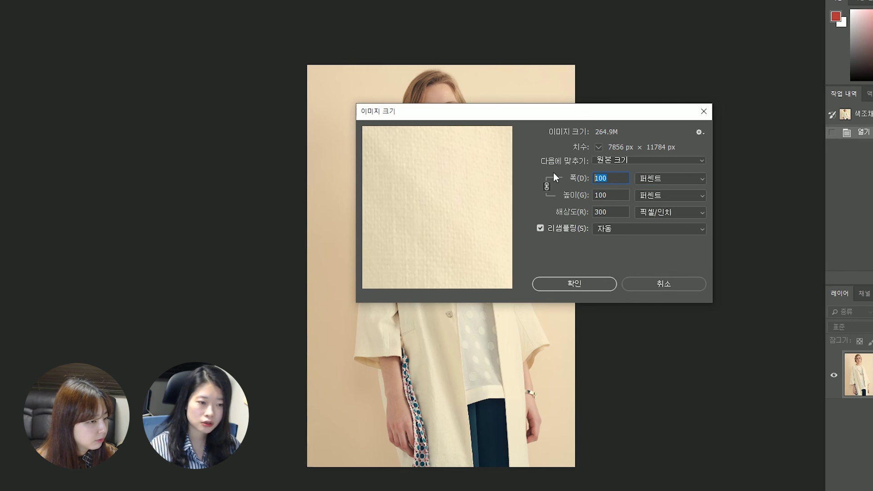
click(671, 284)
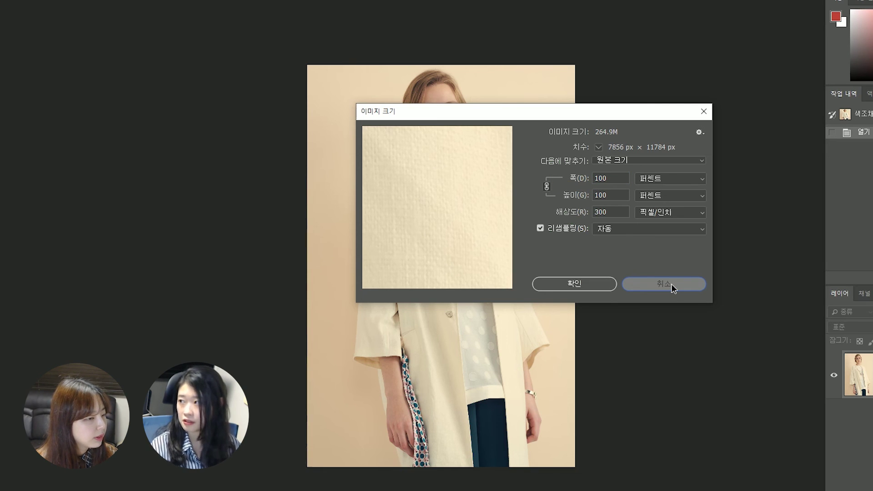
click(671, 284)
Try a resolution of 72 pixels/inch with the width restored to 100 percent in Image Size, and cancel
drag(662, 321, 337, 300)
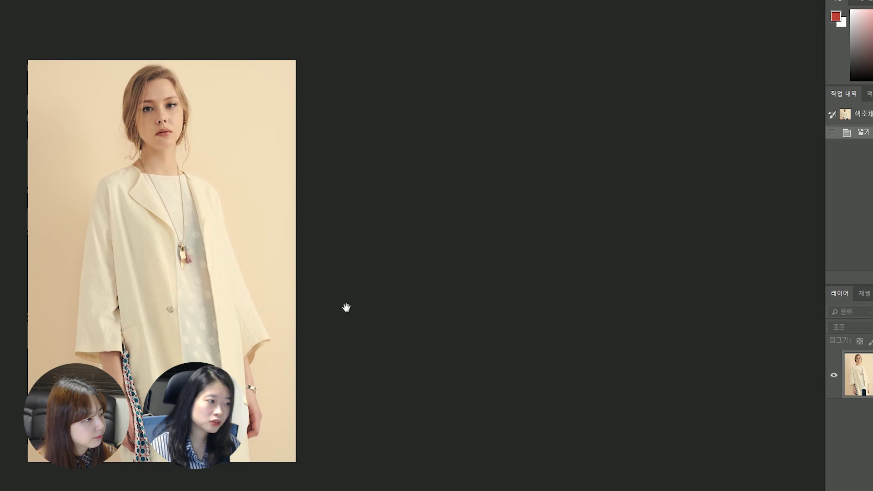
key(ctrl+alt+i)
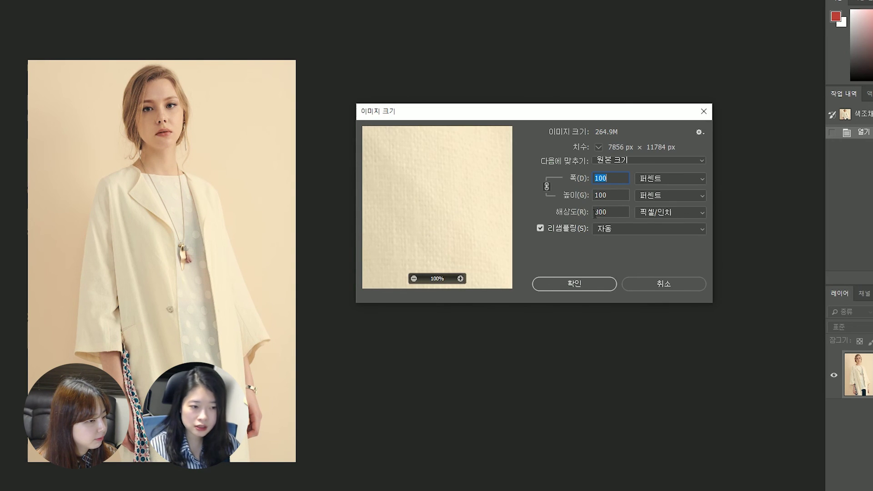
double_click(617, 212)
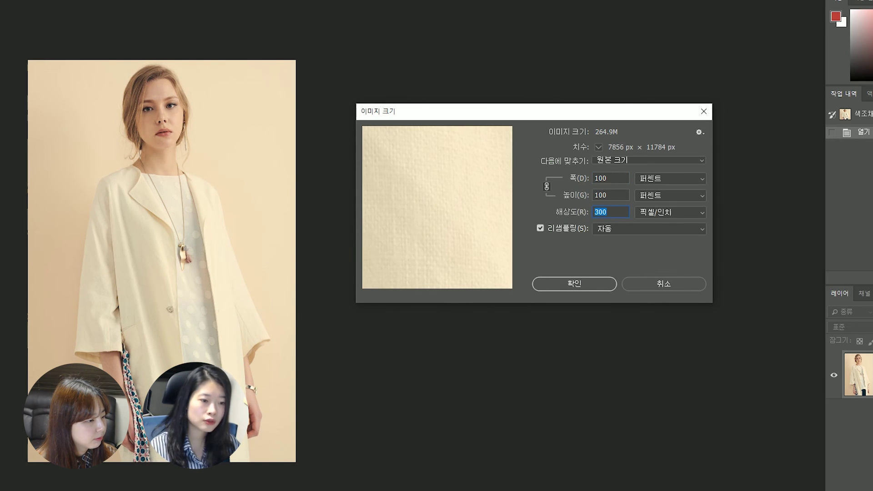
text(72)
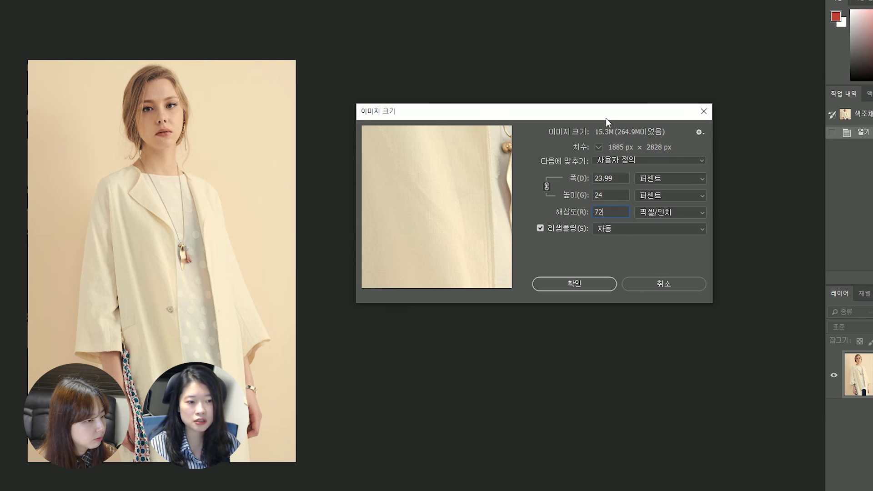
drag(615, 178, 492, 171)
text(100)
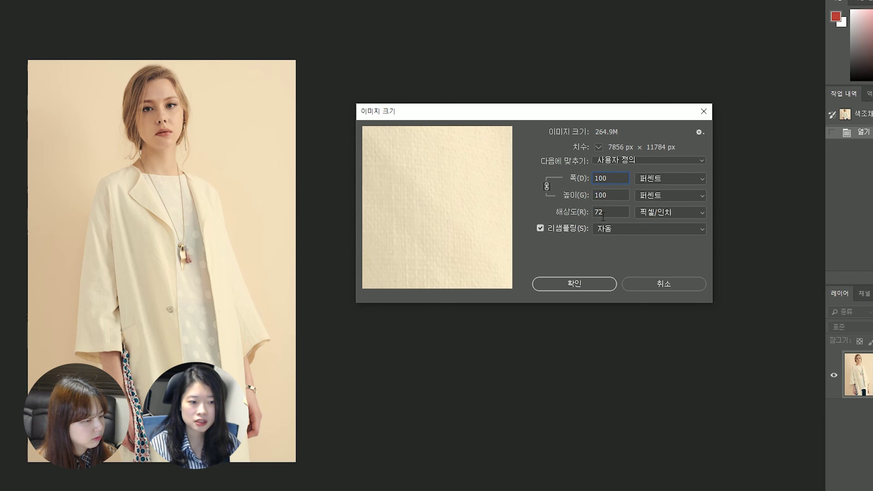
mouse_move(630, 117)
mouse_down()
mouse_move(630, 137)
mouse_move(630, 104)
mouse_up()
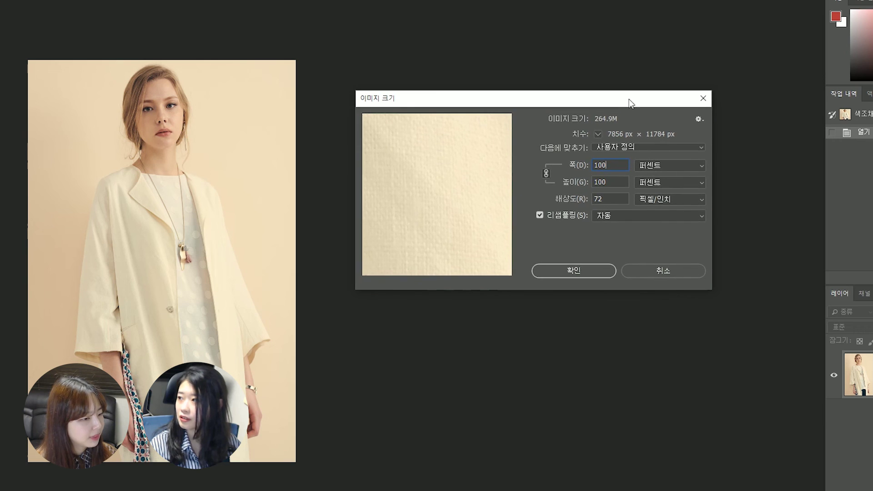
click(673, 272)
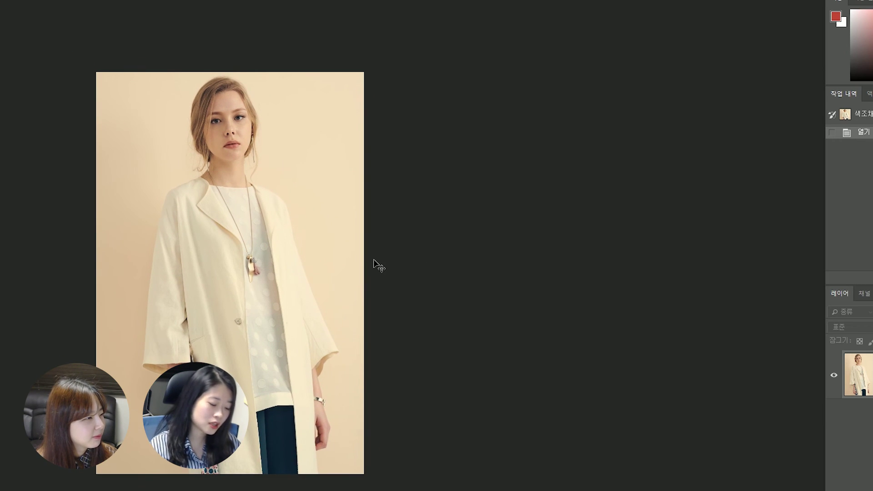
Reduce the canvas to 80 percent in width and height, accept the clipping, and revert the photo to its original opened state
key(ctrl+alt+c)
drag(368, 67, 539, 140)
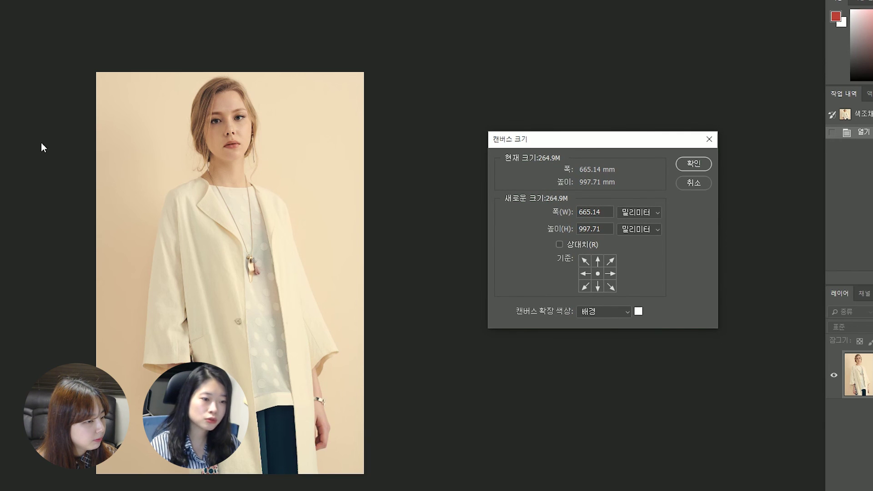
click(637, 211)
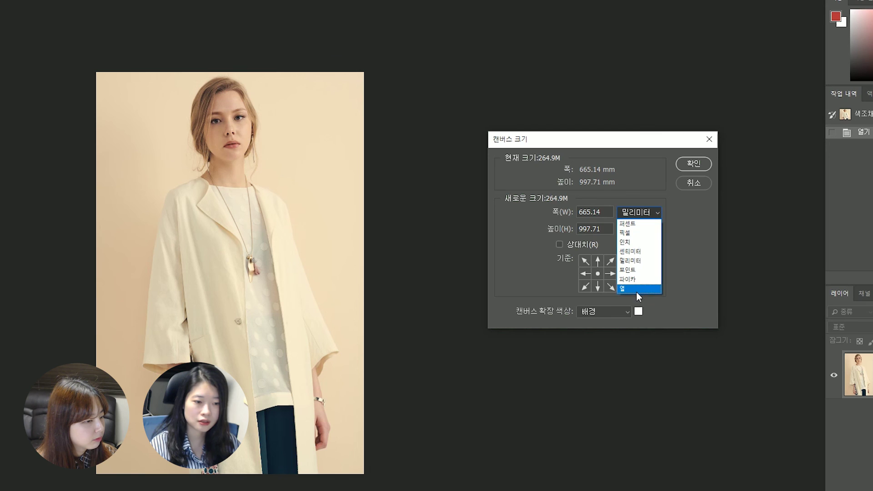
click(630, 223)
click(554, 216)
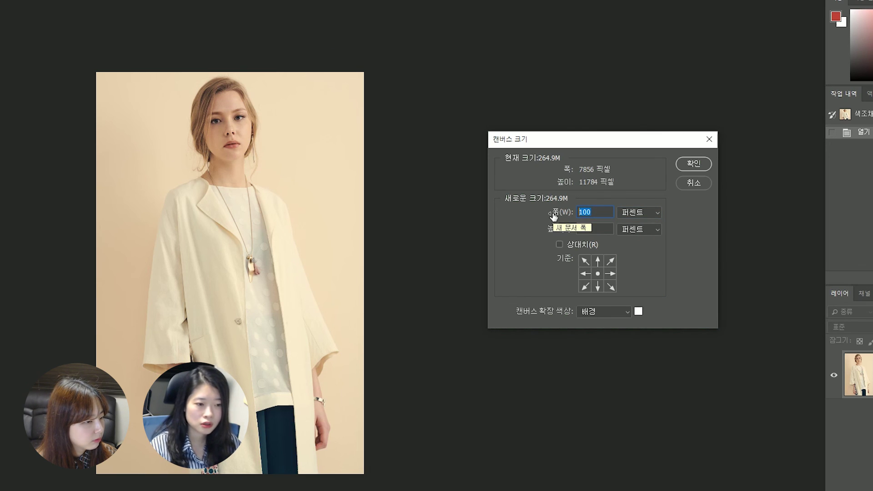
text(80)
key(Tab)
key(Tab)
text(80)
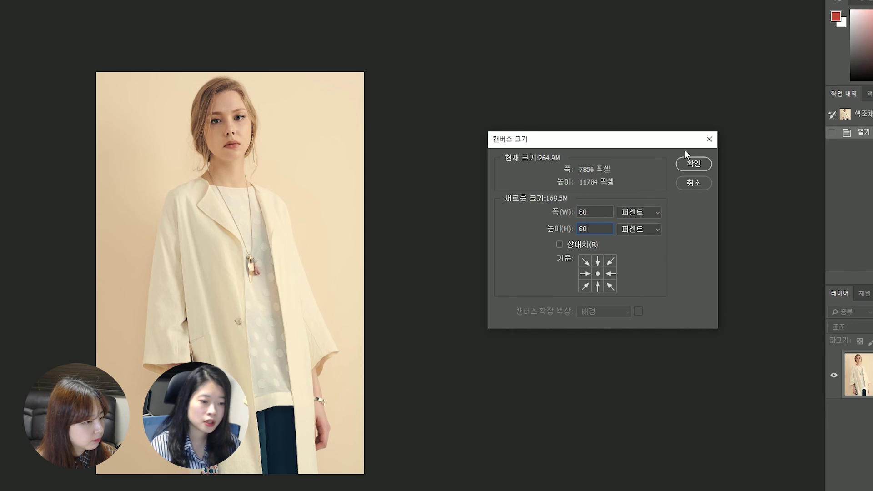
click(692, 162)
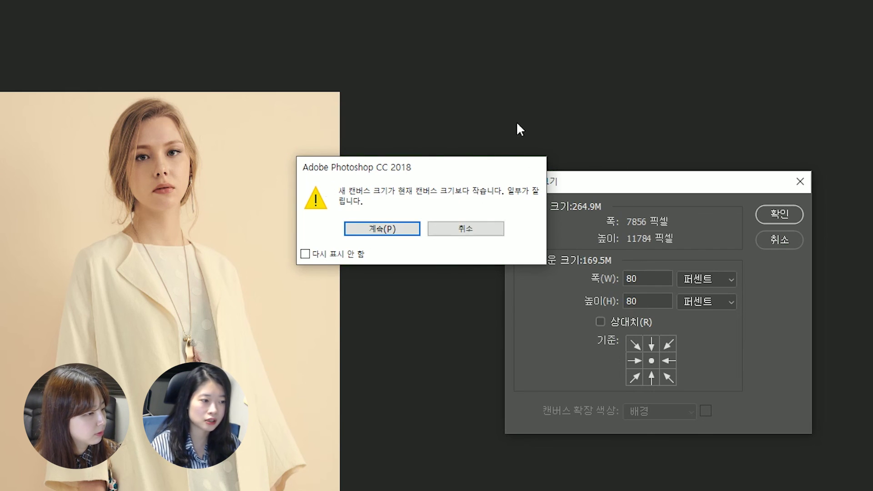
click(382, 229)
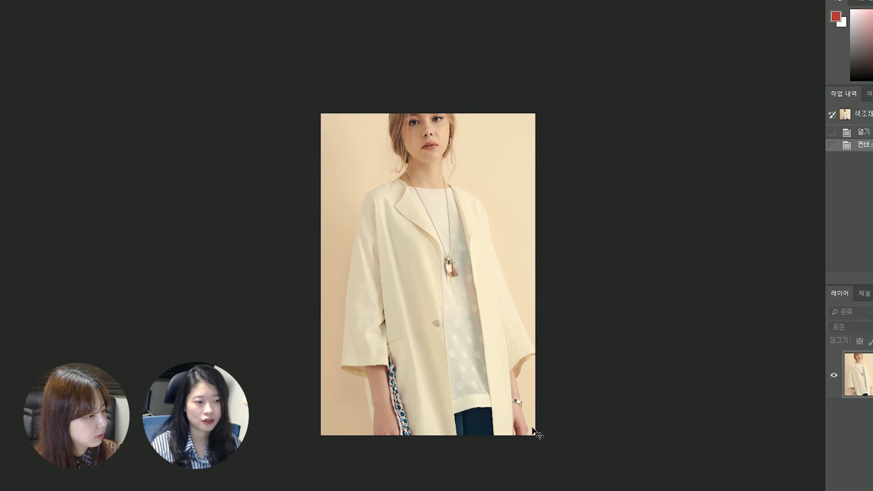
drag(540, 290, 474, 293)
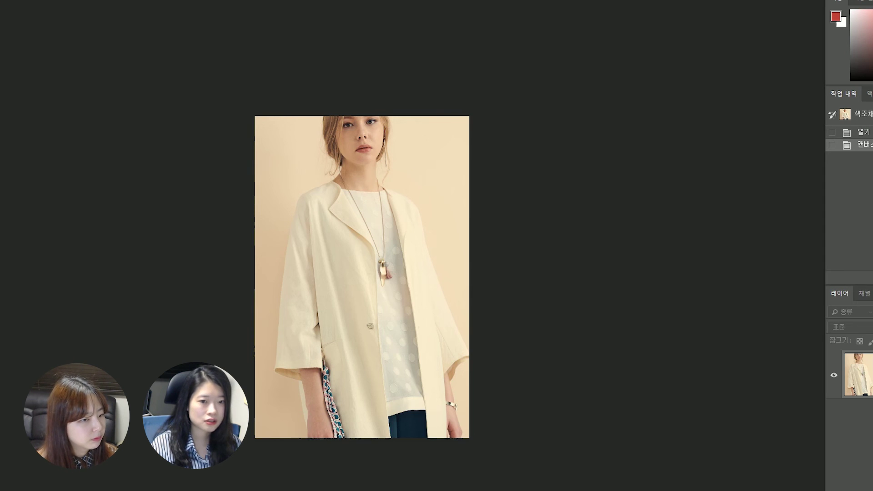
click(855, 114)
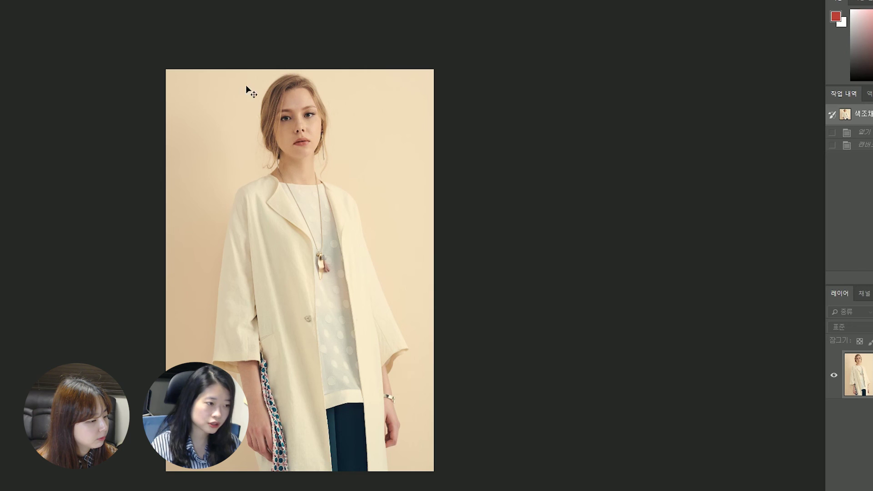
Extend the canvas height to 110 percent with the anchor at top centre, adding background-coloured space below the photo
key(ctrl+alt+c)
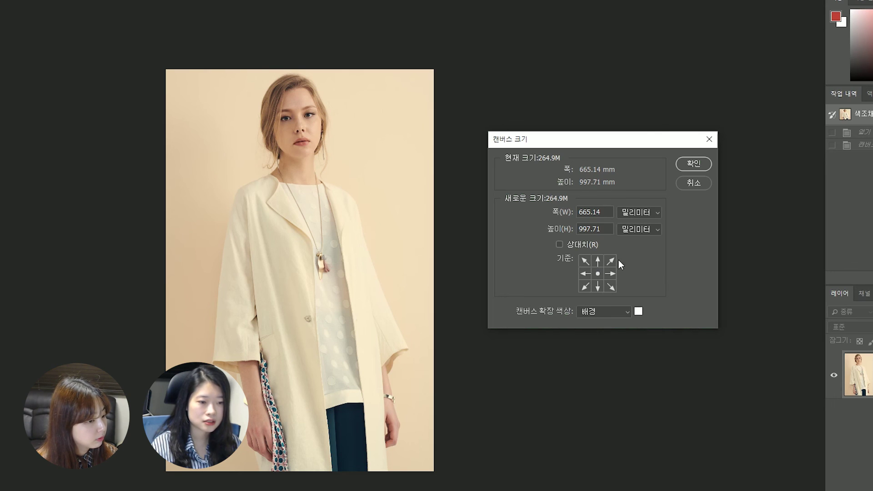
click(638, 213)
click(643, 227)
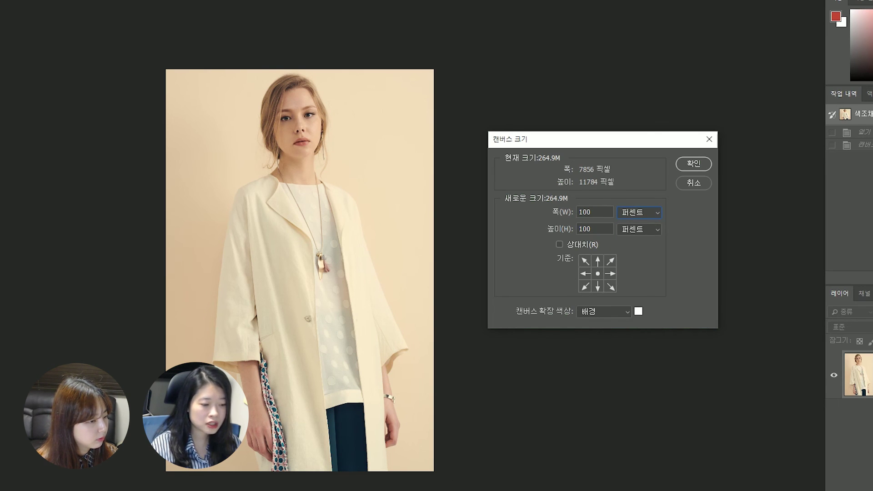
click(598, 261)
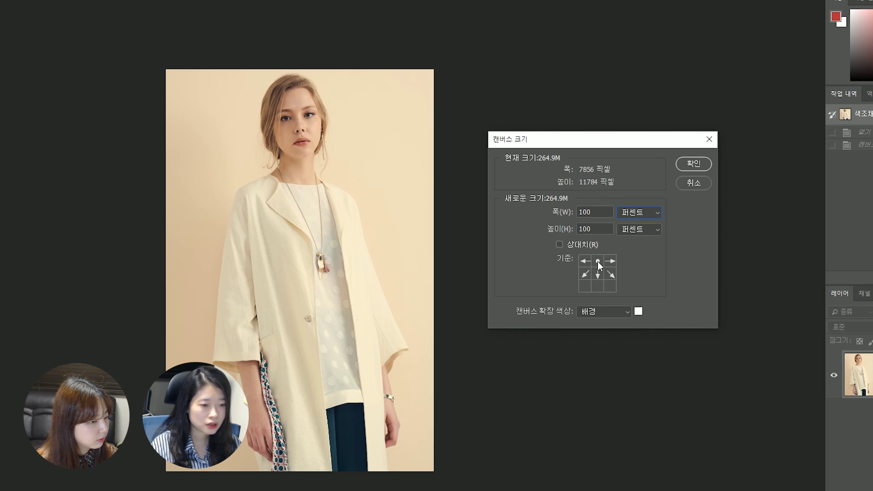
double_click(586, 231)
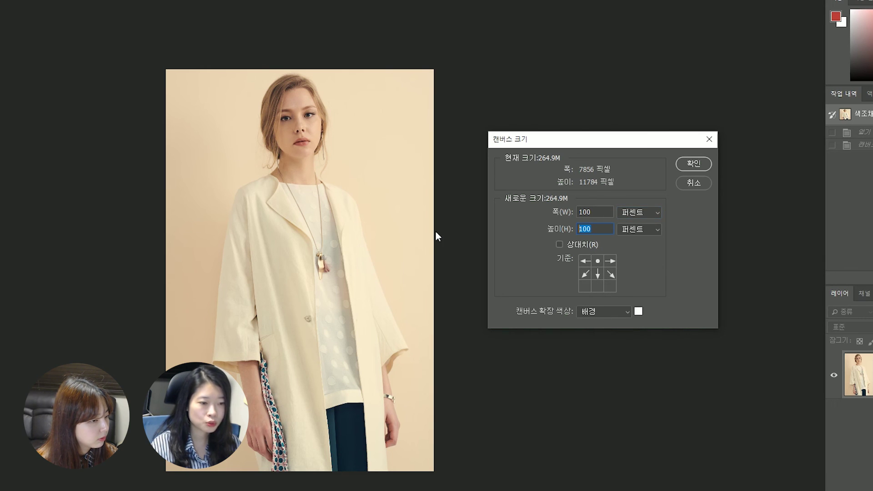
text(110)
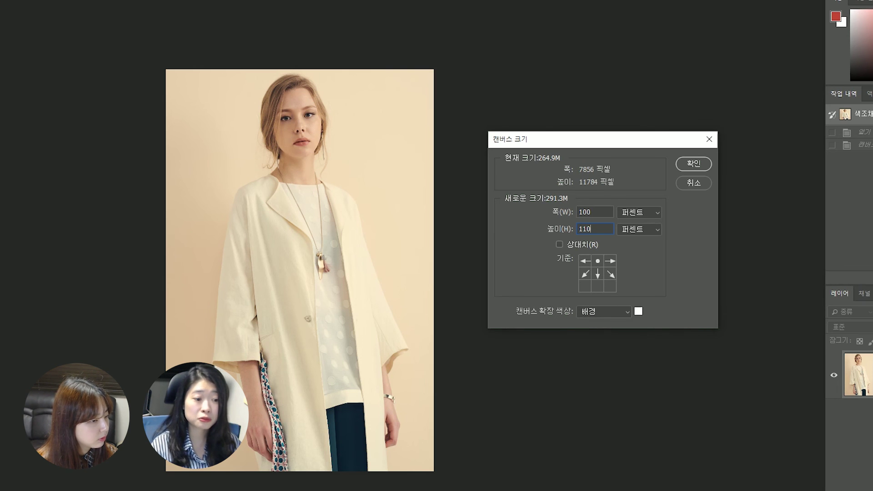
key(Return)
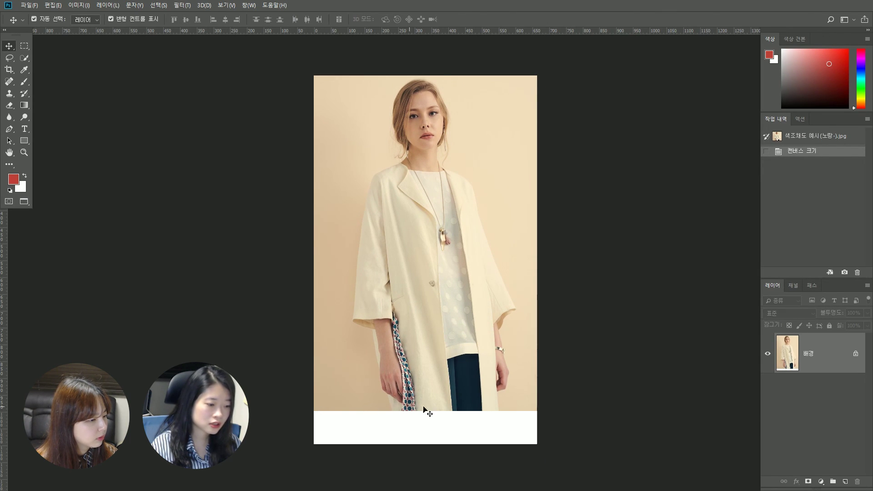
drag(503, 403, 412, 414)
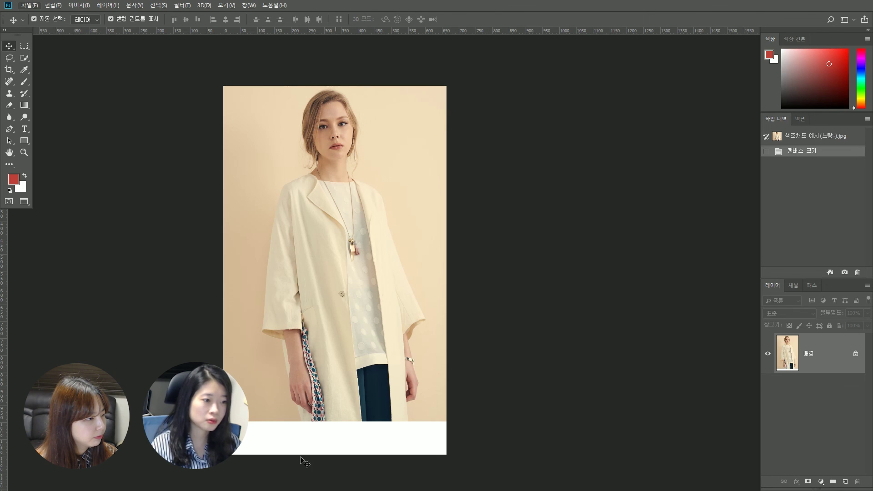
drag(217, 141, 212, 188)
drag(208, 297, 140, 259)
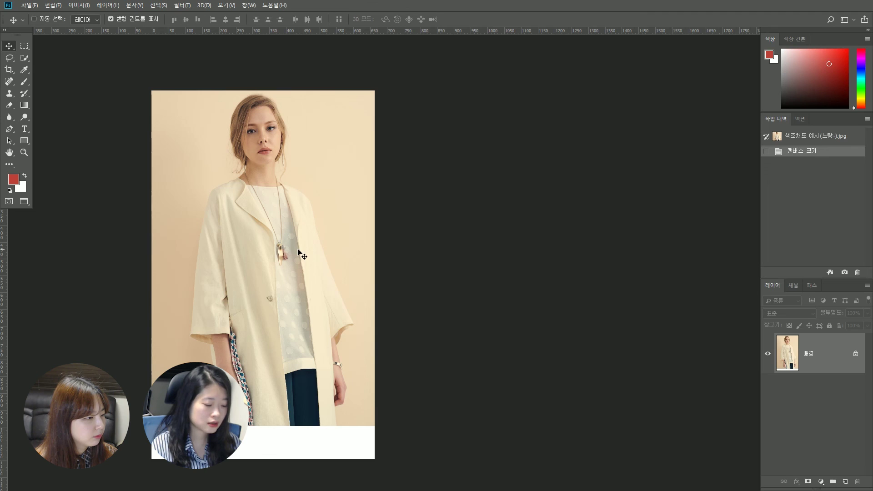
Close the cream coat photo
key(ctrl+w)
click(468, 190)
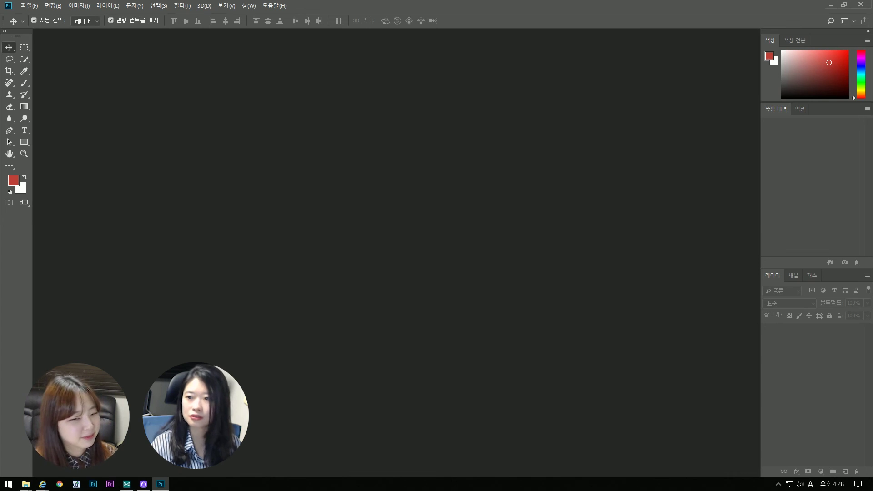
key(Hangul)
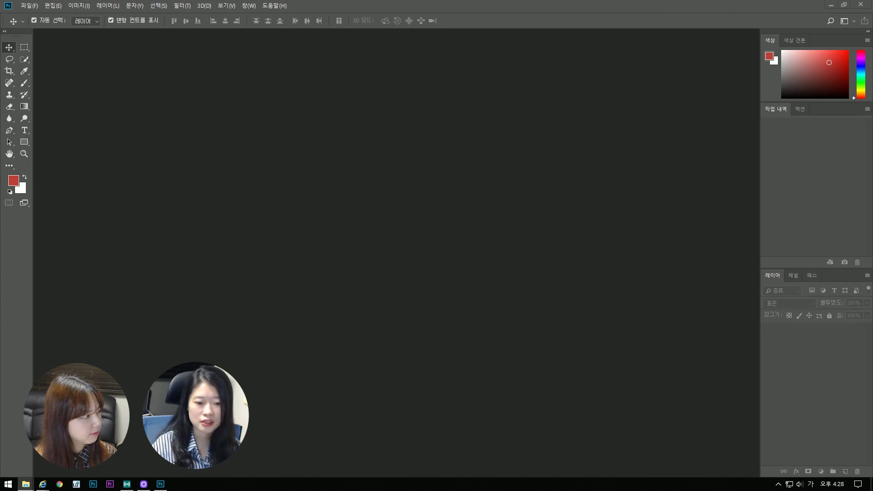
click(532, 452)
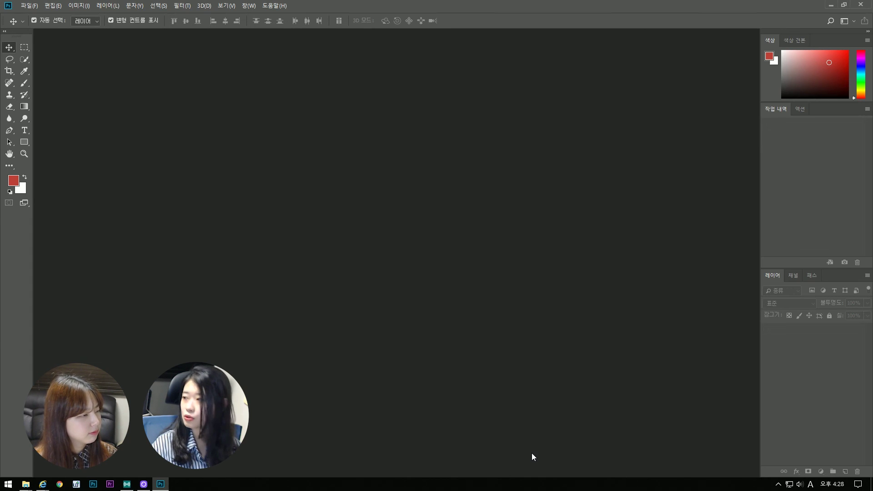
key(alt+Tab)
click(515, 380)
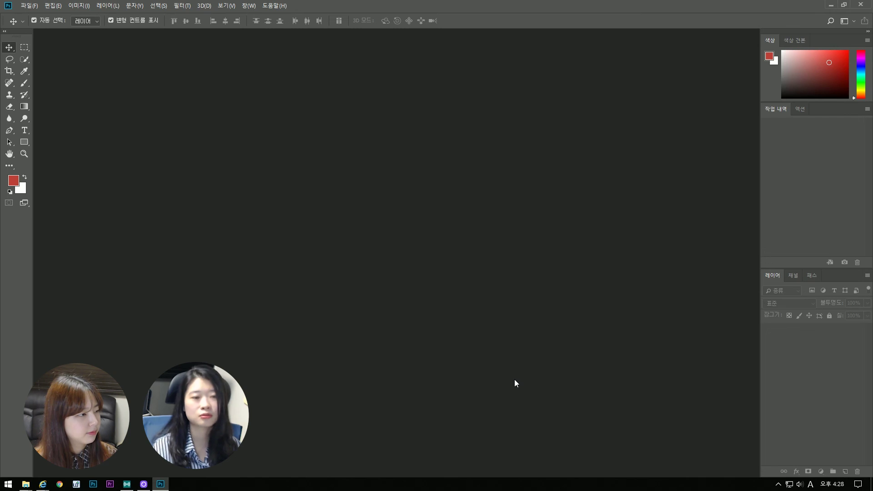